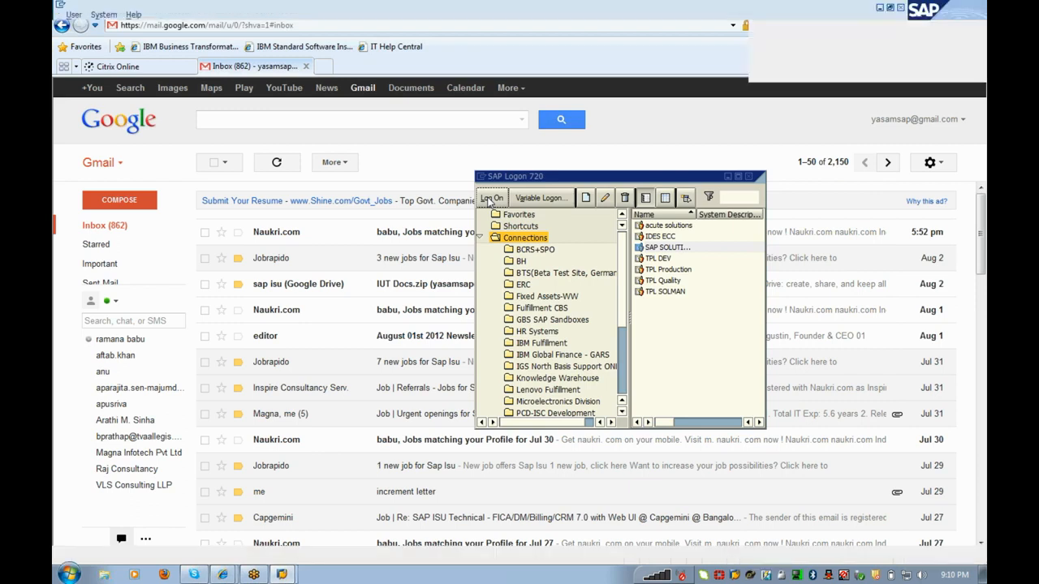
Step: Log on to the chosen ECC system, client 001, with the saved user and its password
key("Down")
key("Down")
key("Down")
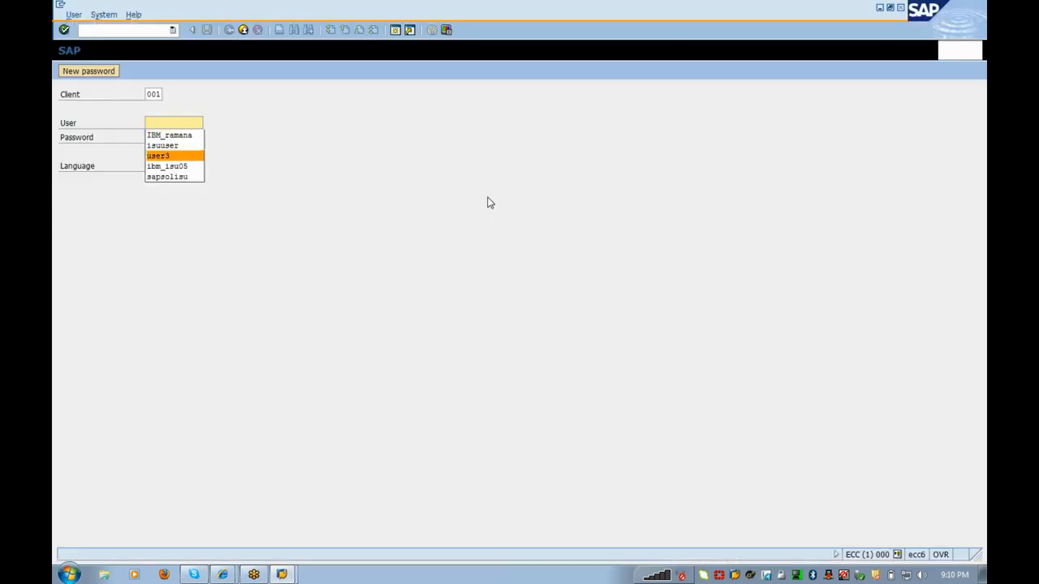
key("Return")
key("Tab")
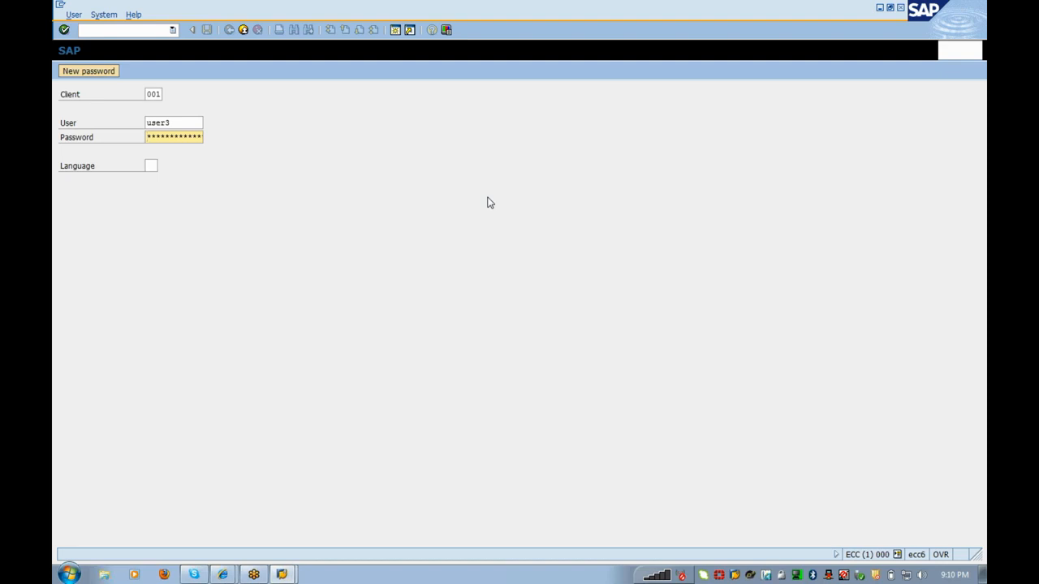
type("*********")
key("Return")
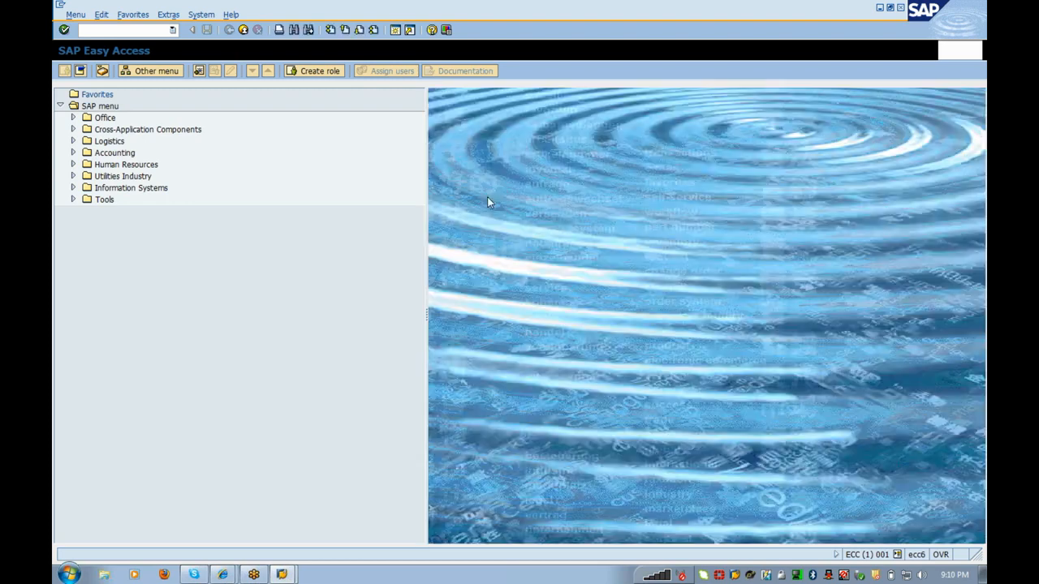
Step: Run SPRO and open the SAP Reference IMG
type("spro")
key("Return")
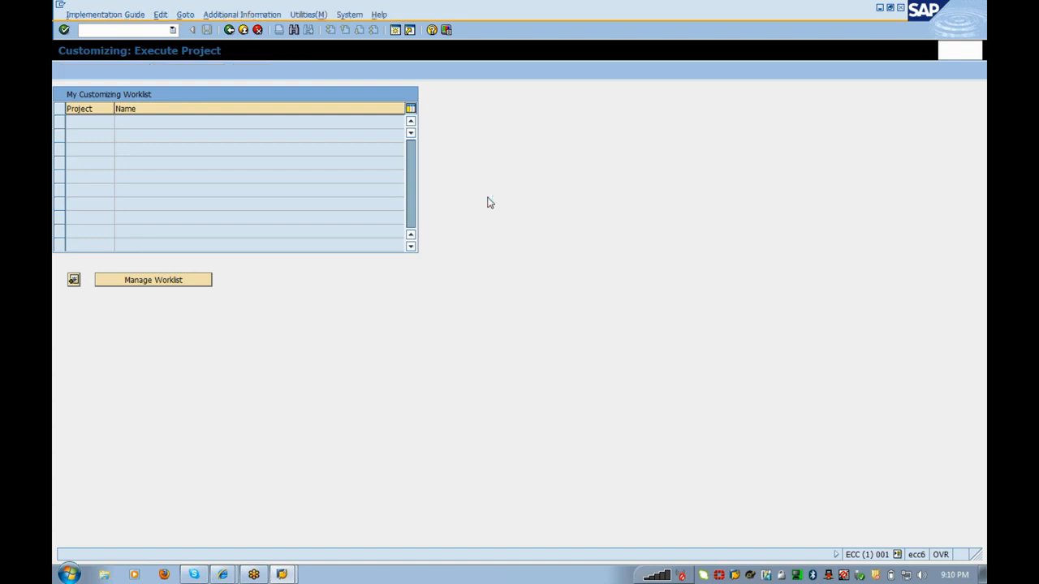
key("F5")
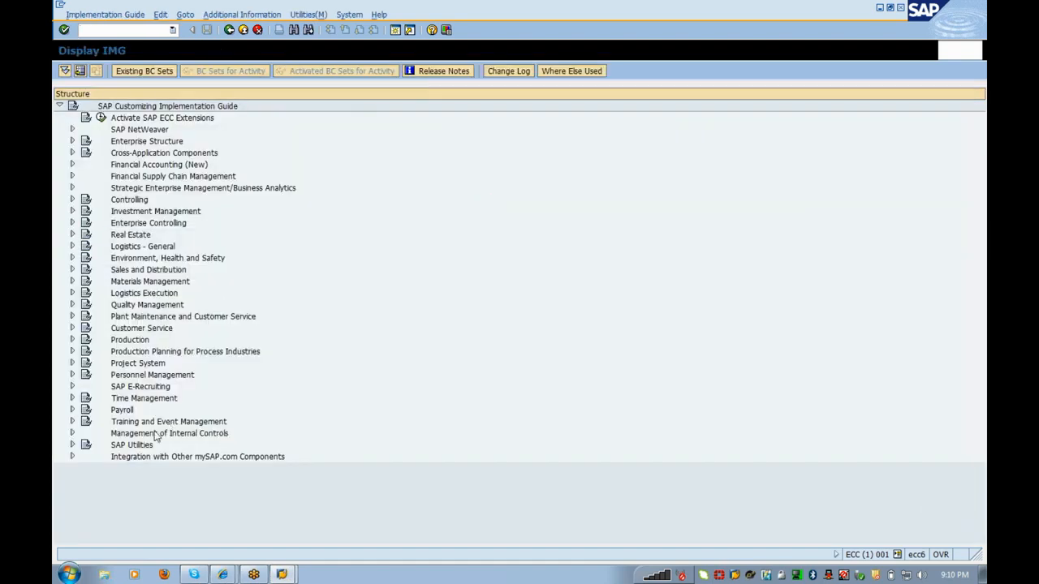
Step: Expand SAP Utilities > Contract Billing > Billing Execution in the IMG tree
left_click(139, 447)
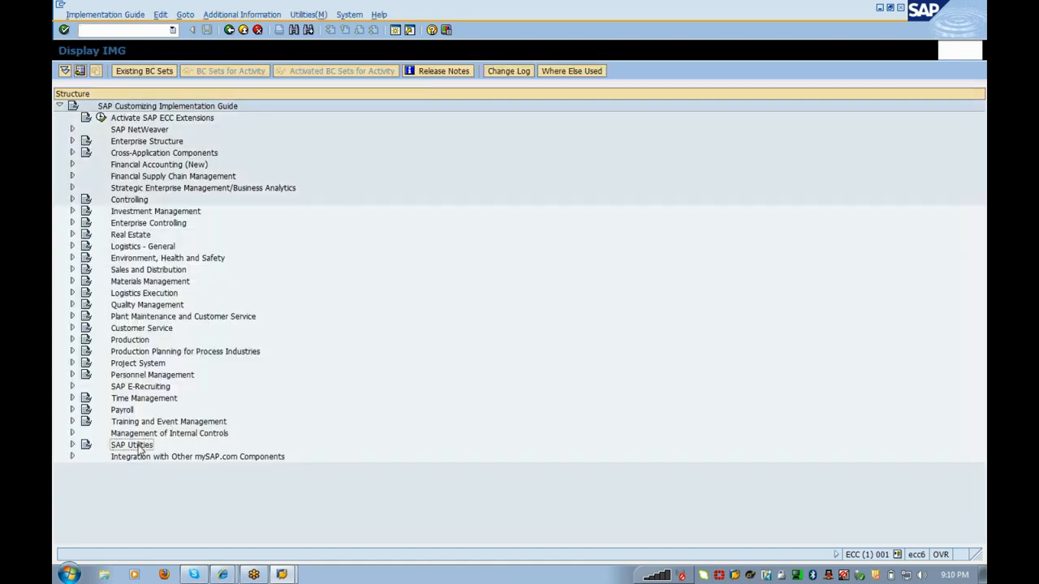
double_click(139, 447)
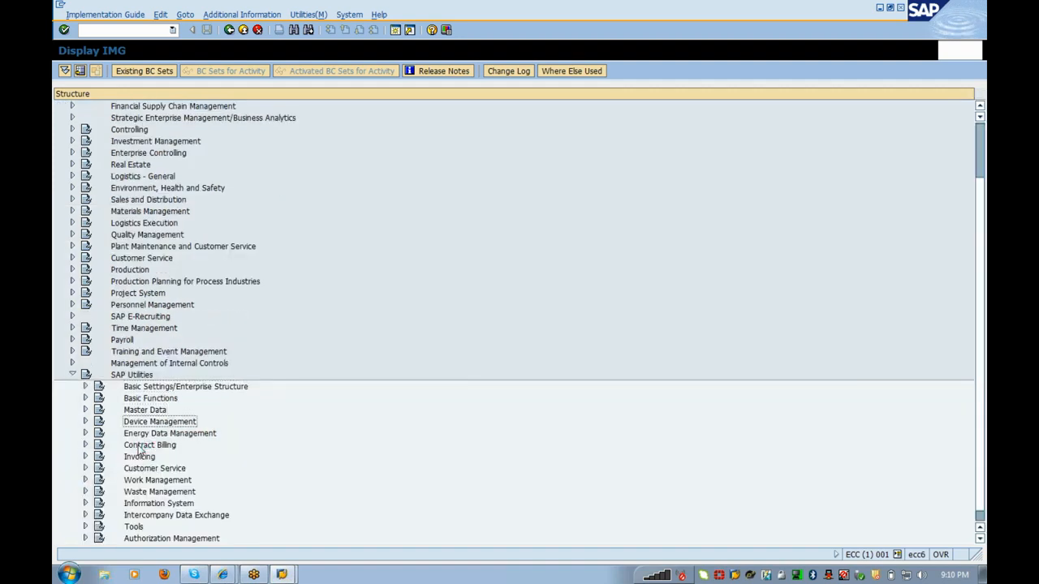
double_click(139, 447)
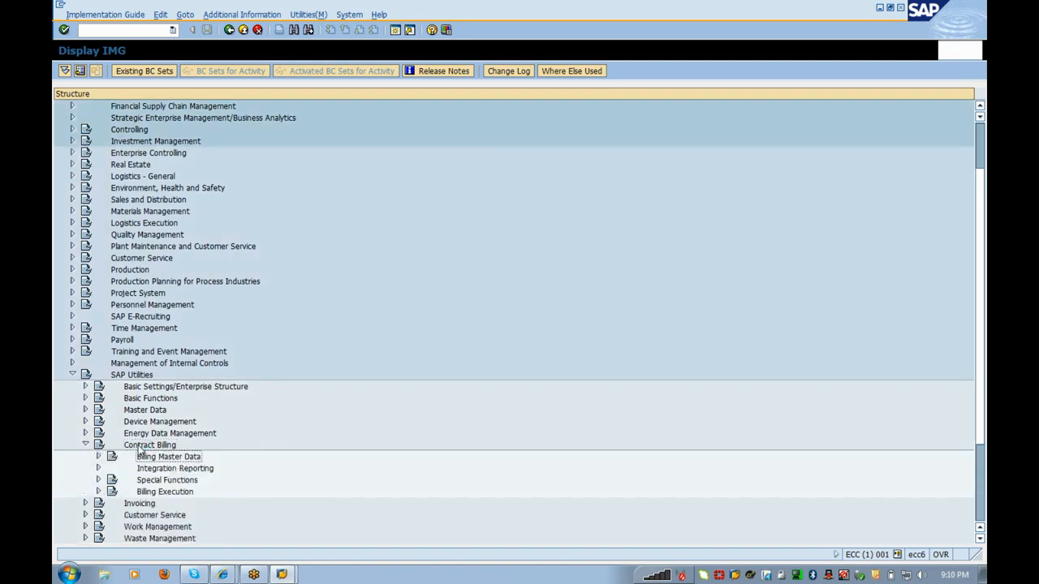
double_click(139, 455)
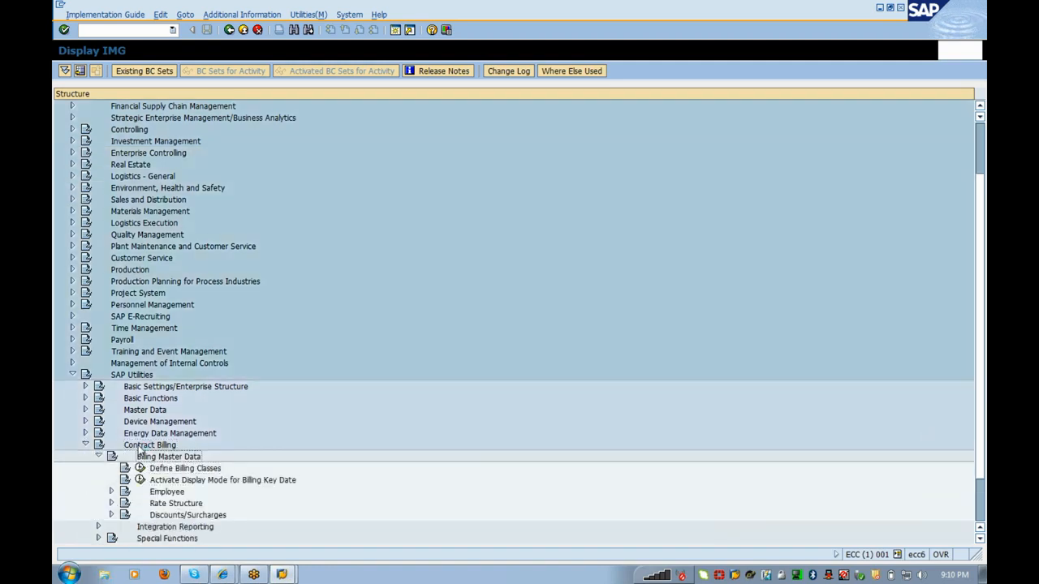
double_click(140, 455)
left_click(138, 447)
double_click(139, 448)
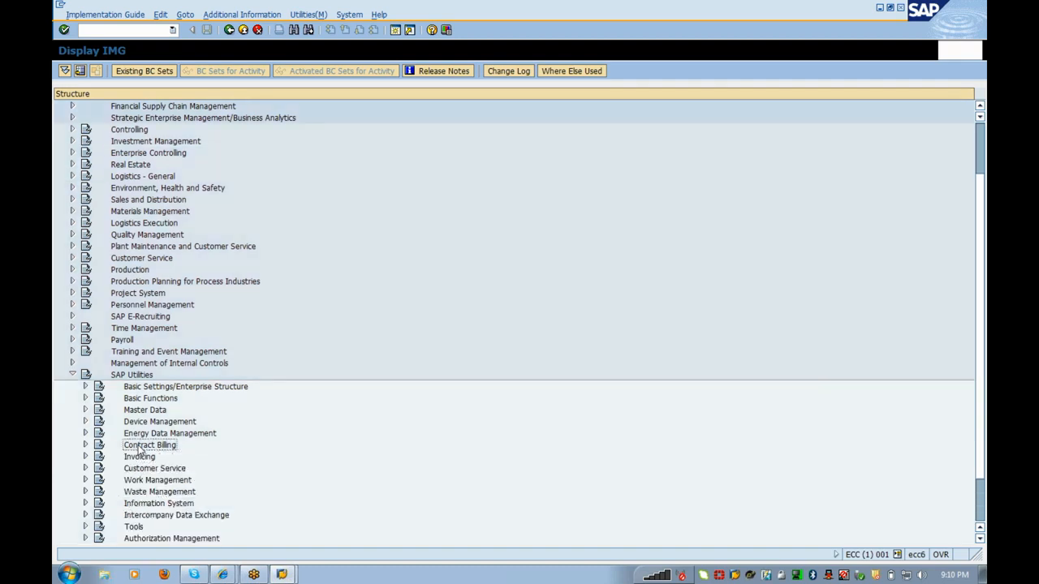
key("Right")
key("Down")
key("Down")
key("Down")
key("Down")
key("Right")
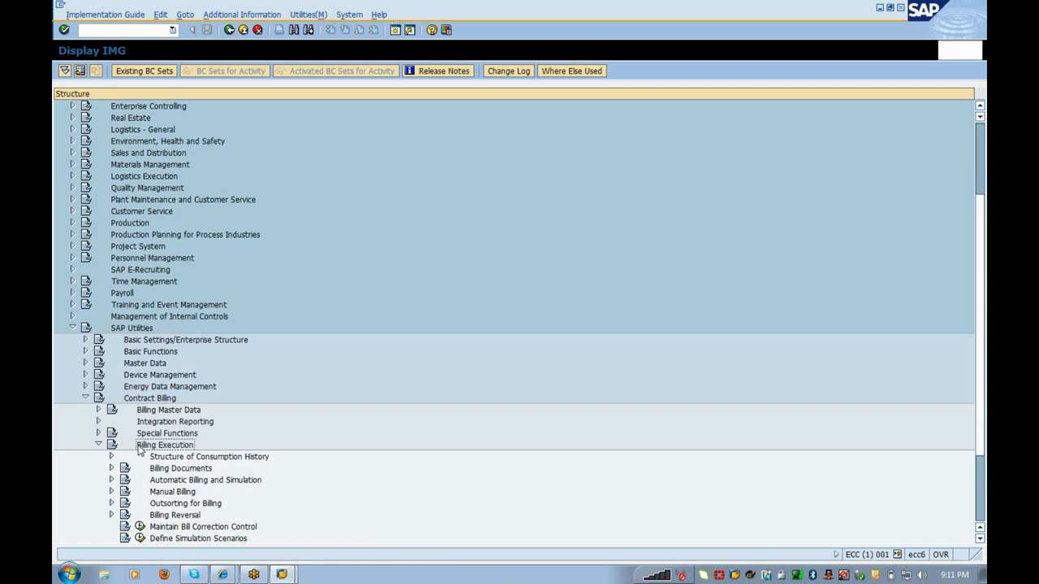
Step: Expand Billing Documents and run Allocate Number Ranges to Document Types for ISU_ERCH
key("Down")
key("Down")
key("Right")
key("Down")
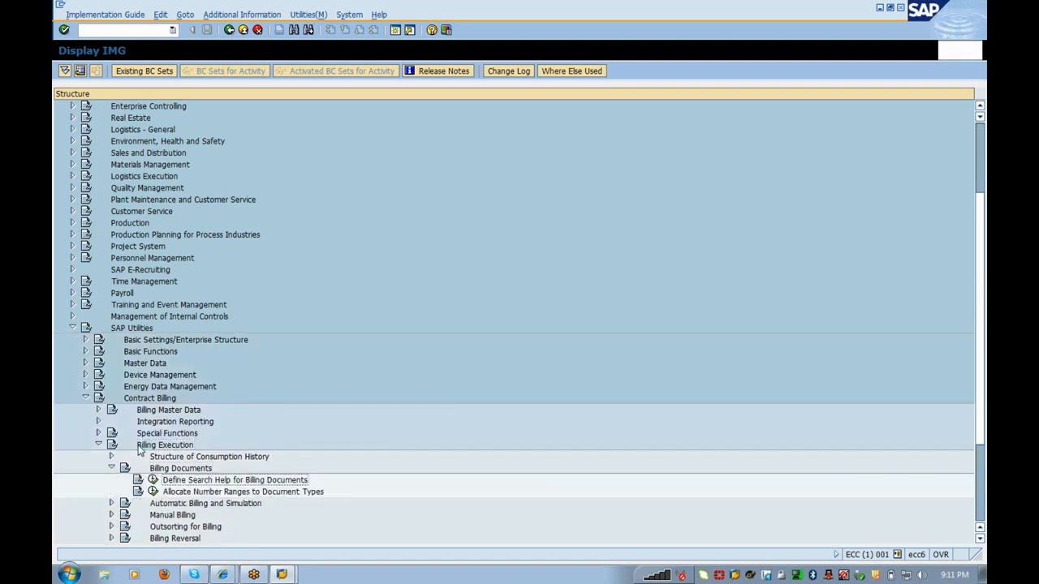
key("Down")
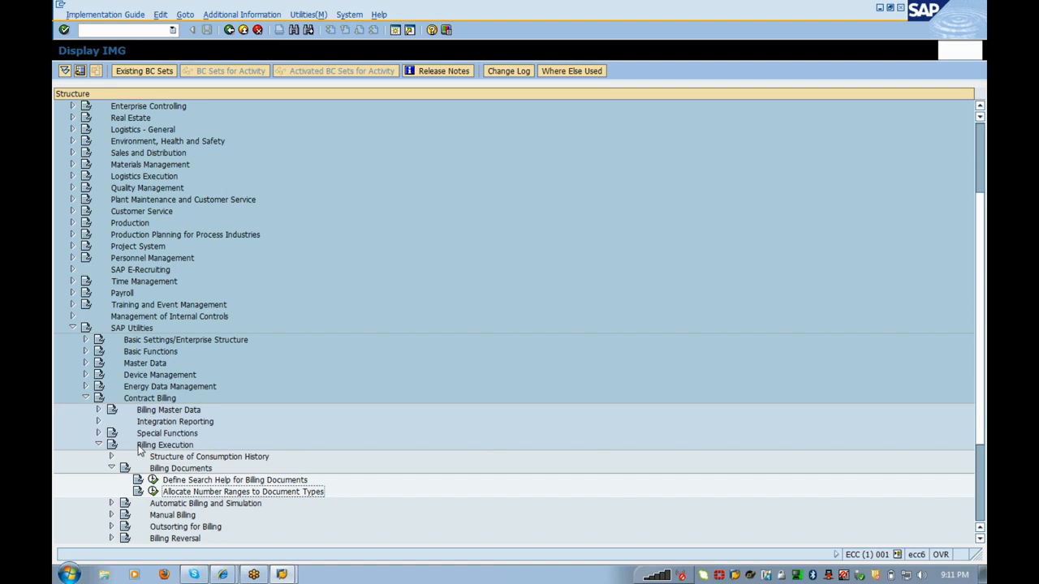
key("Left")
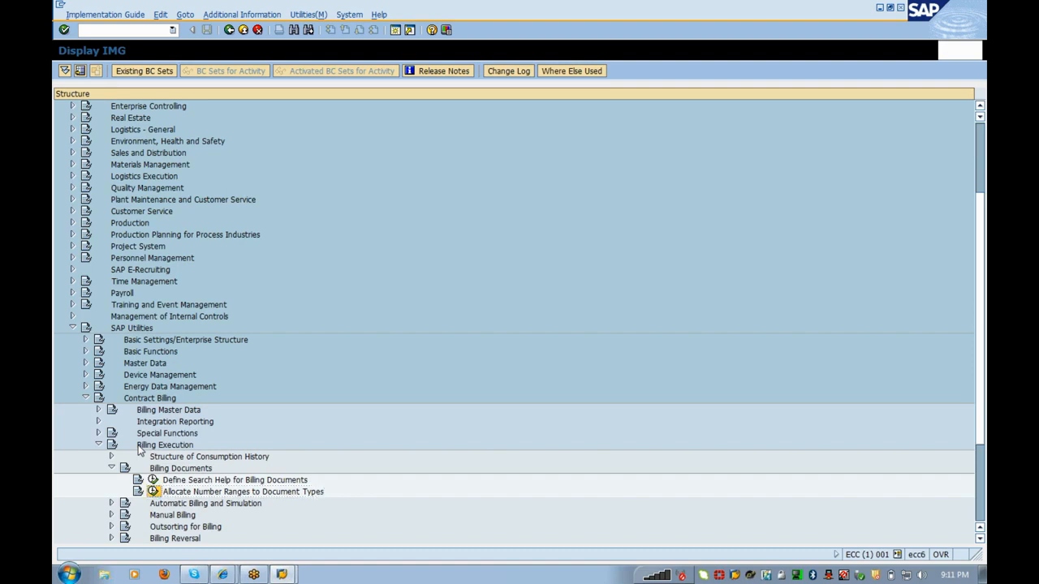
key("Return")
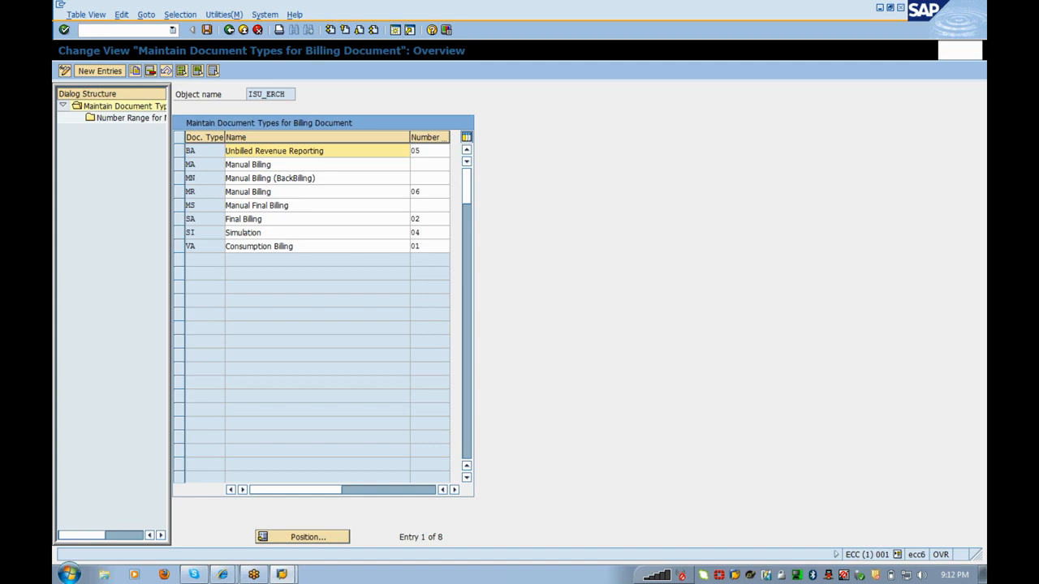
left_click(191, 246)
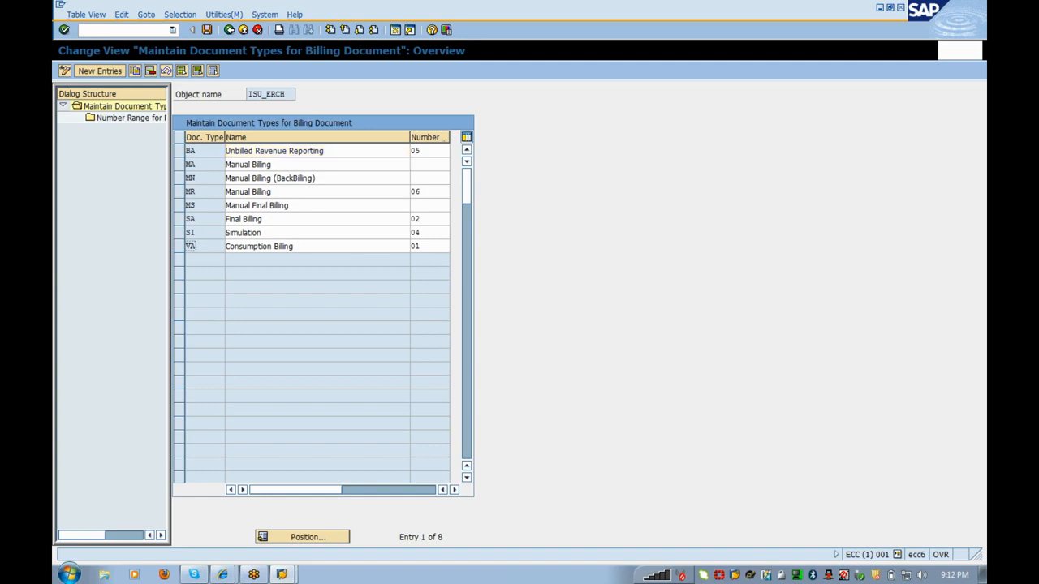
key("Tab")
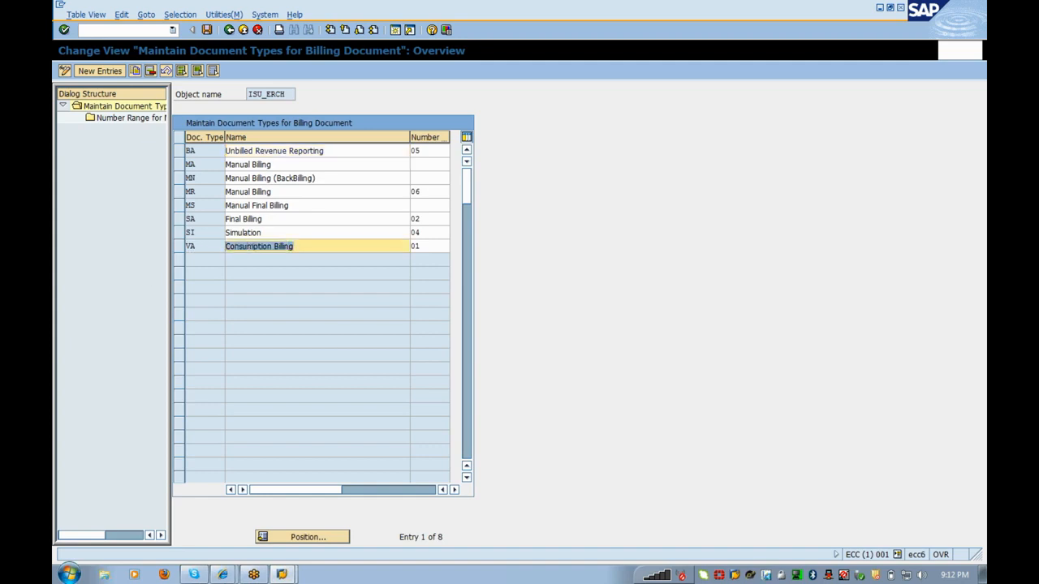
left_click_drag(264, 219, 172, 217)
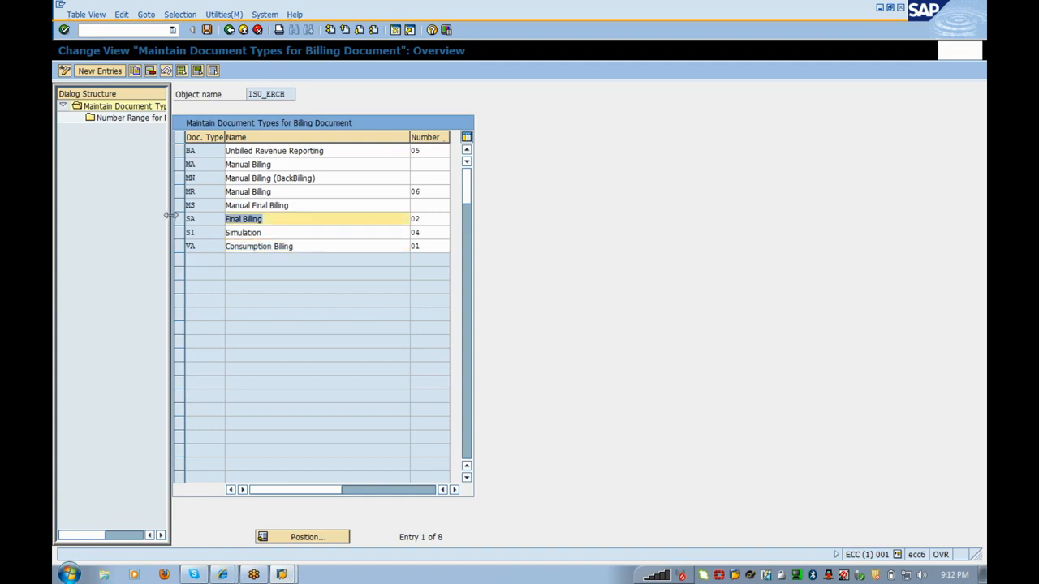
key("shift+Tab")
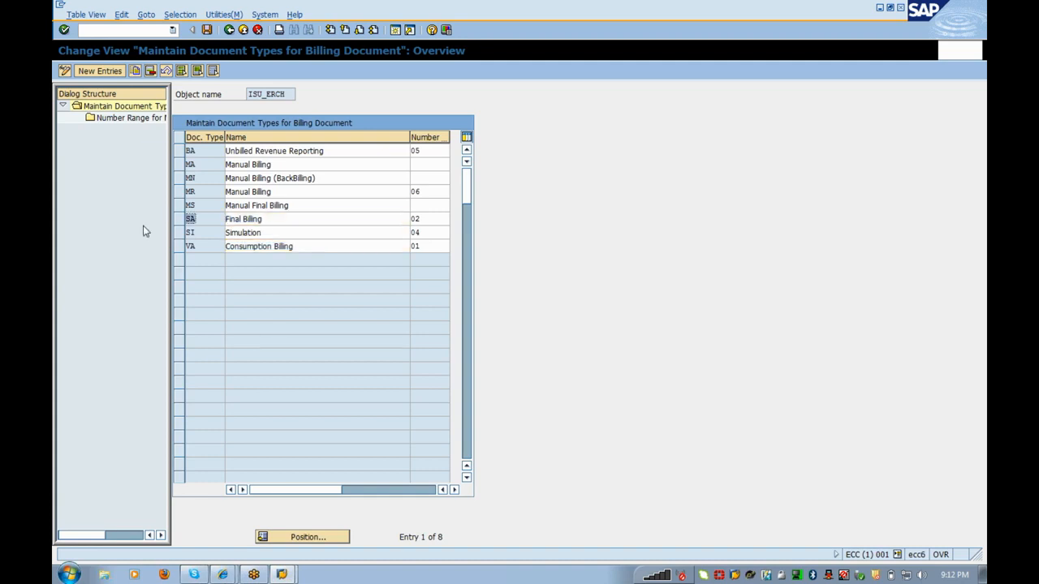
left_click_drag(322, 178, 134, 203)
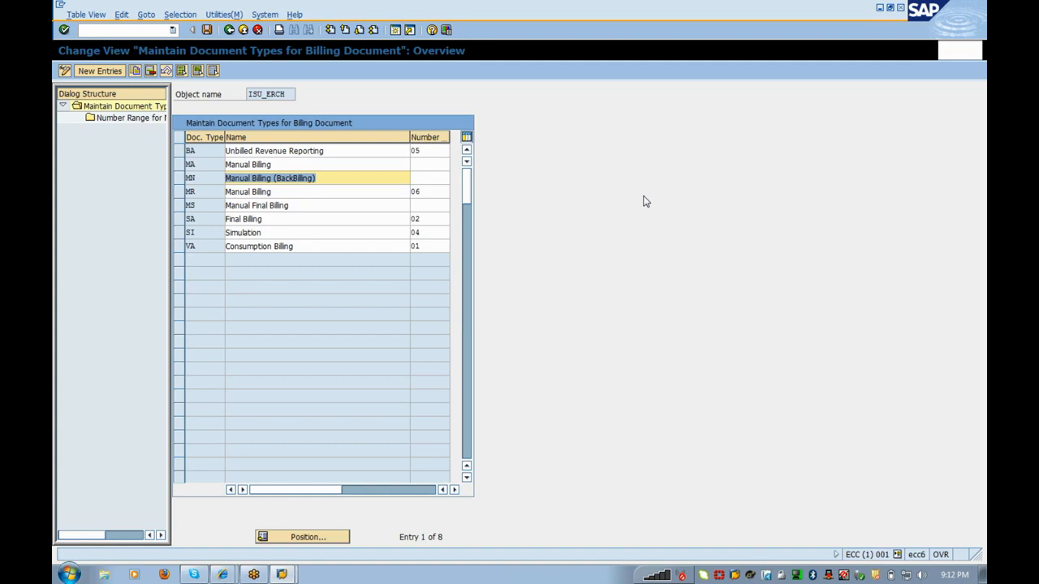
left_click(262, 232)
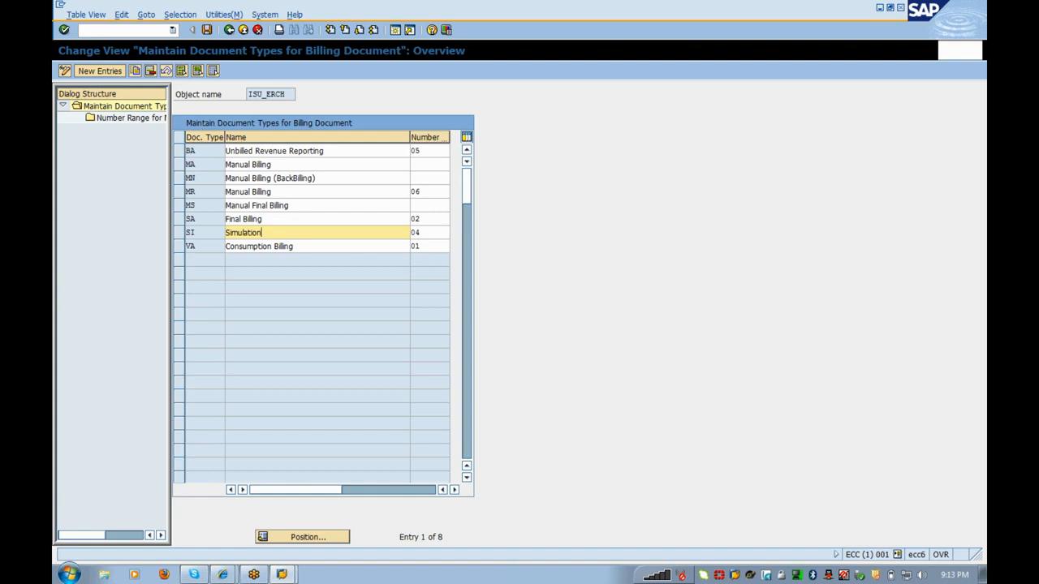
left_click_drag(300, 246, 217, 249)
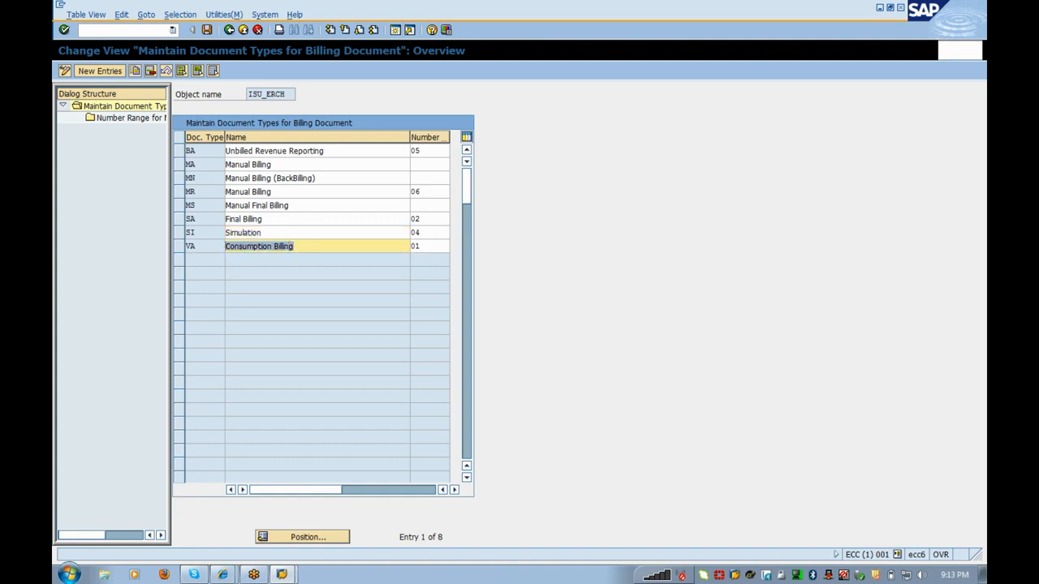
left_click(315, 245)
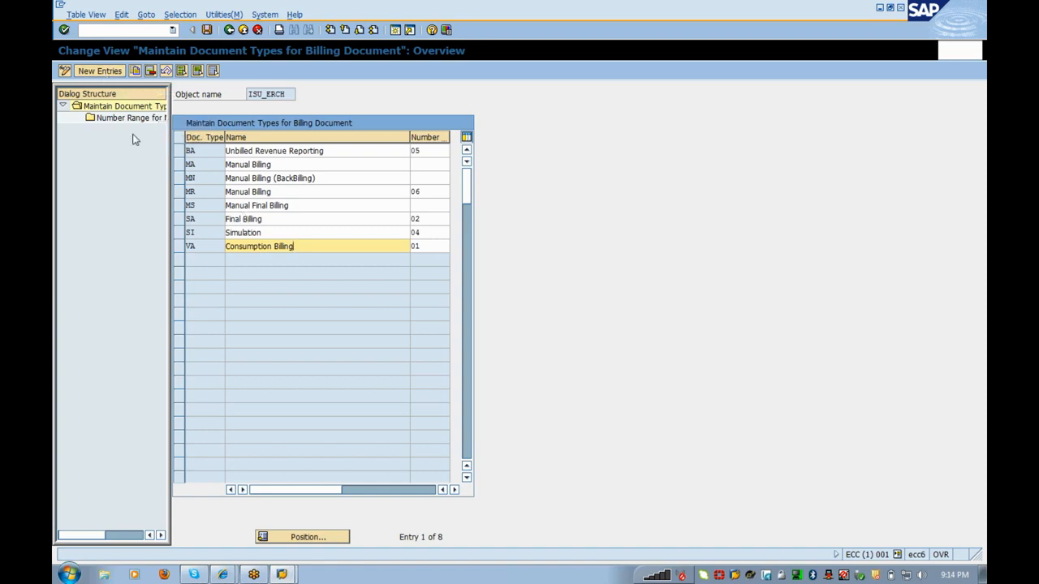
Step: Start a new VB 'Invoice' billing document type, then exit and discard the changes
left_click(80, 73)
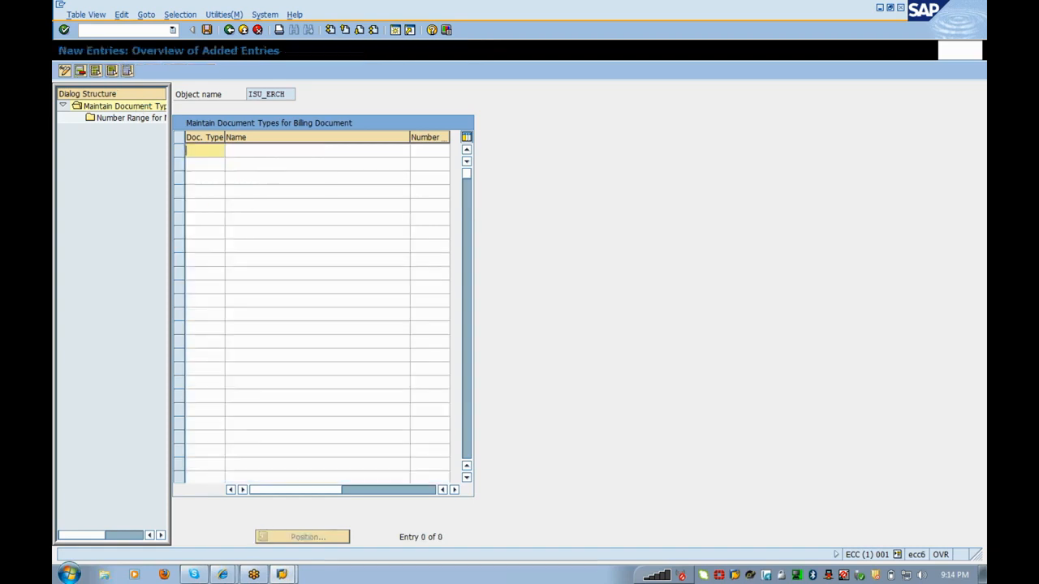
type("Vb")
key("Tab")
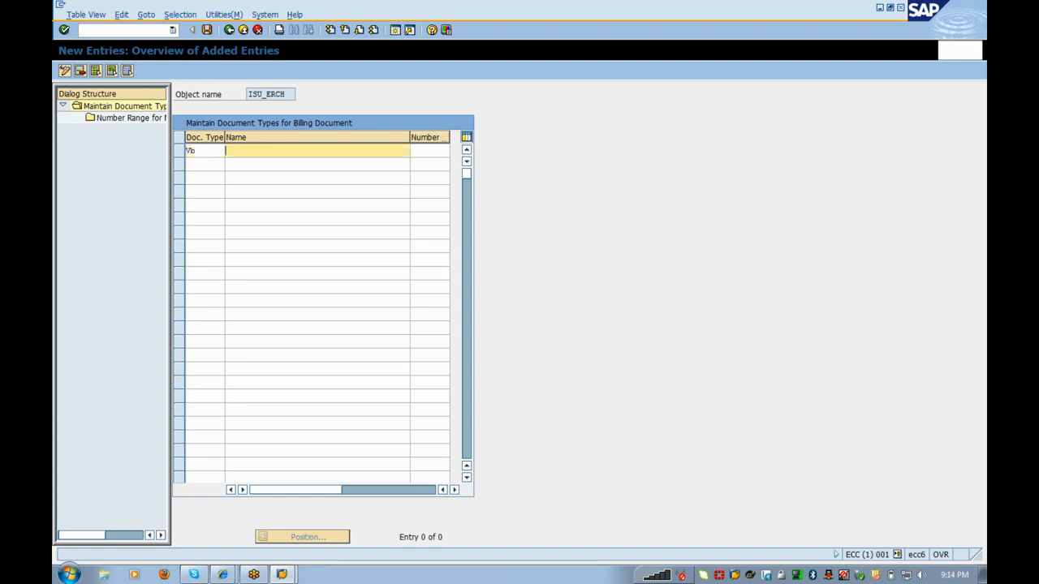
type("Invoice")
key("Return")
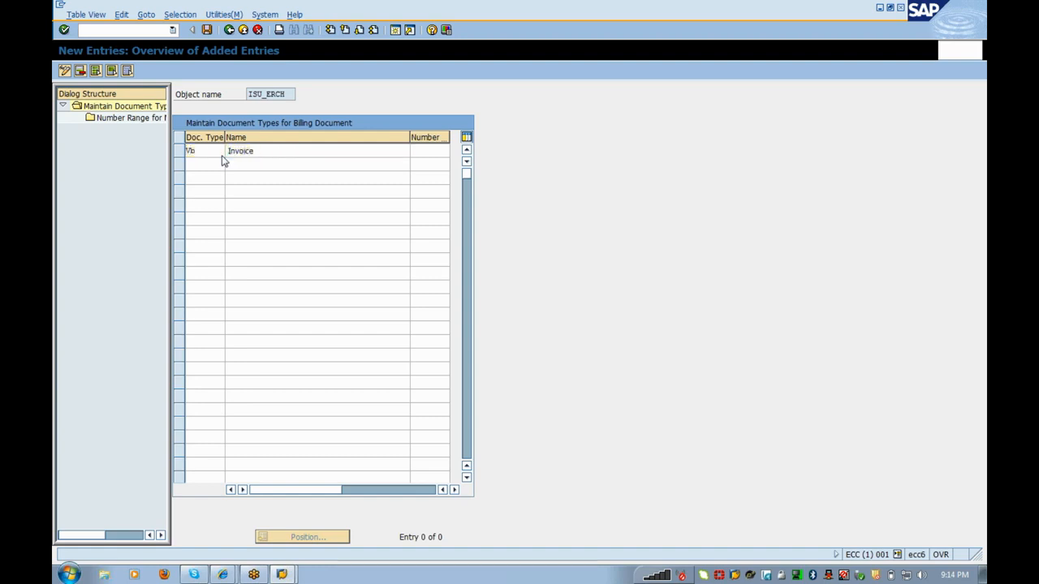
left_click(246, 30)
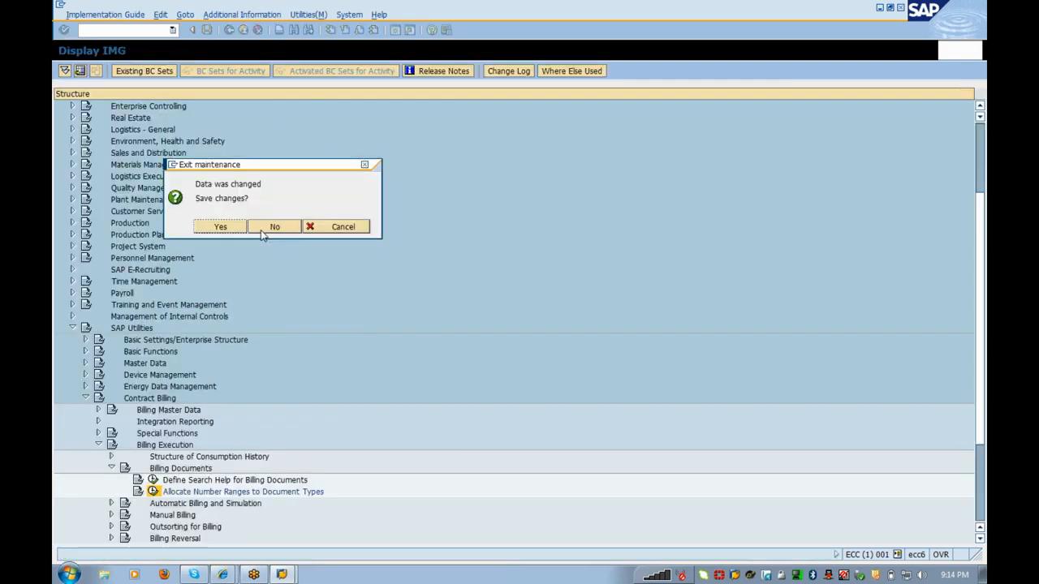
left_click(268, 226)
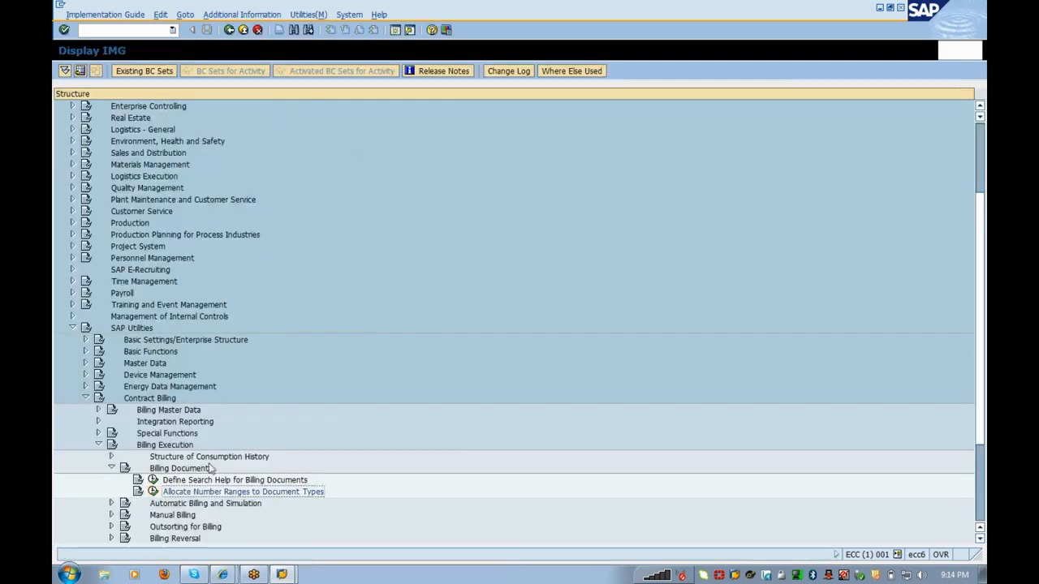
Step: Reopen the number range allocation and check the ISU_ERCH document types' number ranges
left_click(153, 491)
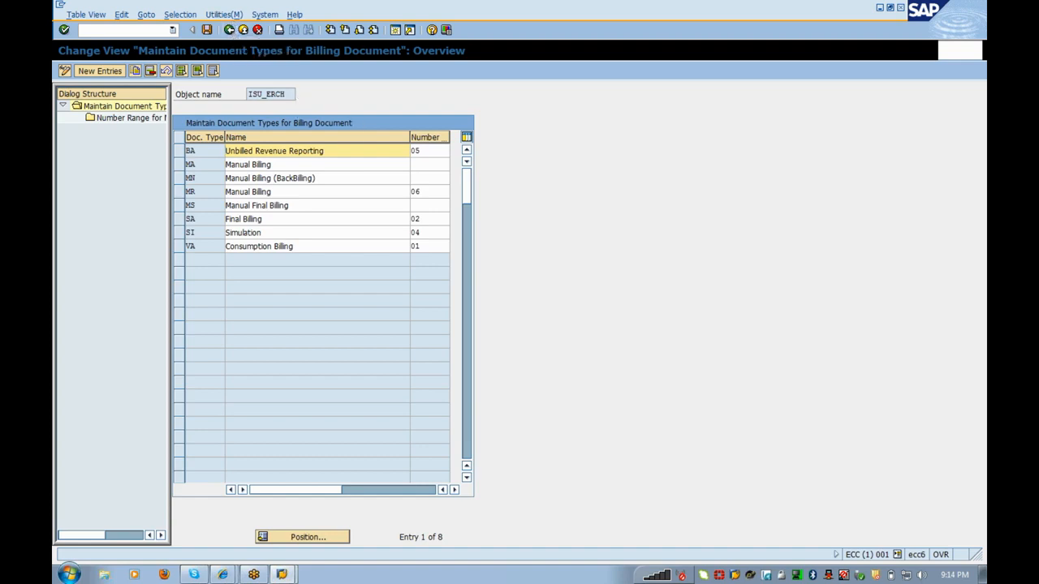
left_click_drag(287, 94, 247, 94)
left_click(287, 94)
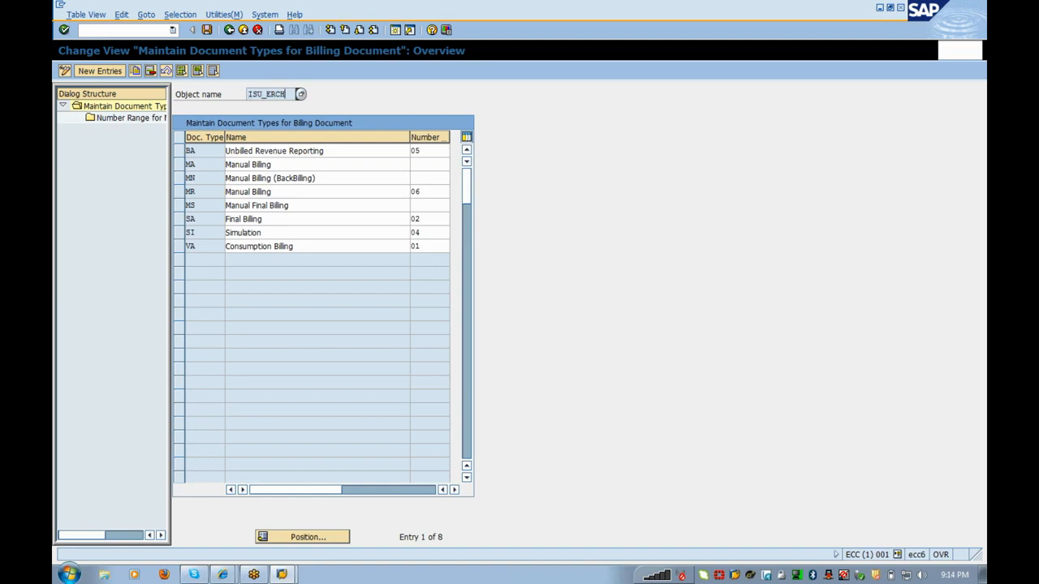
Step: Leave the document types overview to return to the IMG tree
left_click(228, 30)
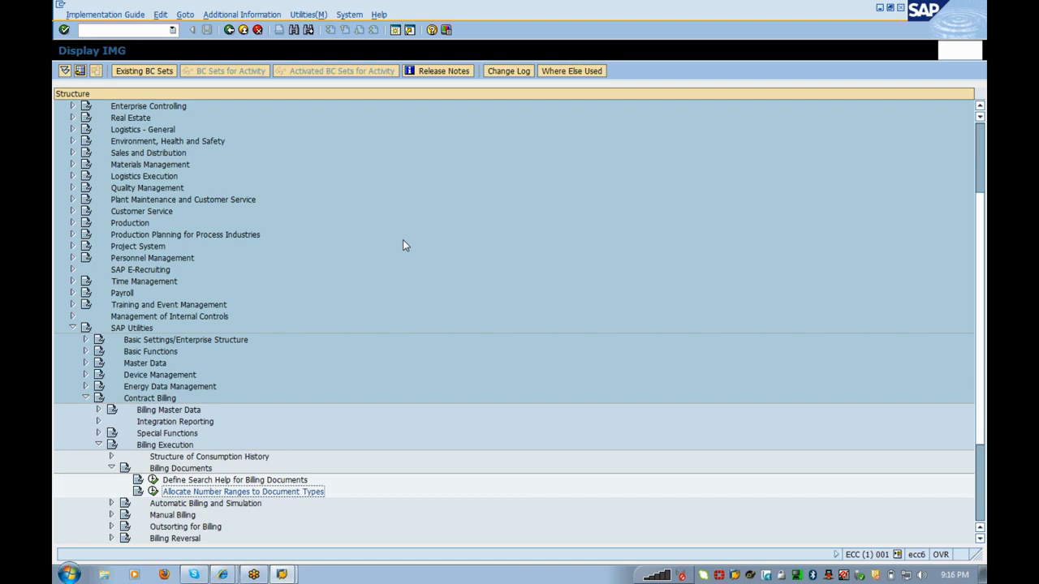
Step: Expand Automatic Billing and Simulation and run Define Number Range for Billing Run
key("Left")
key("Left")
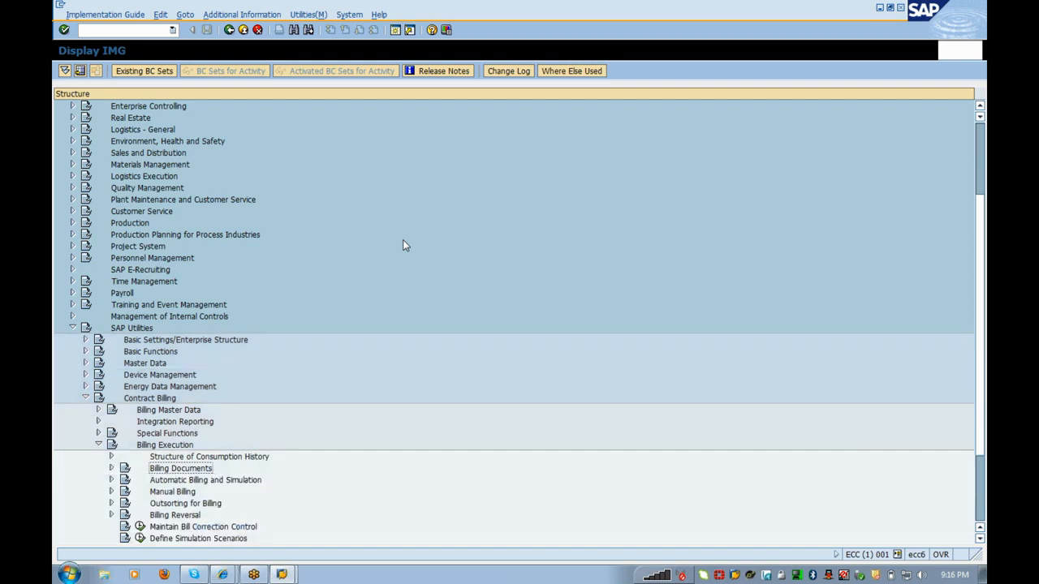
key("Up")
key("Right")
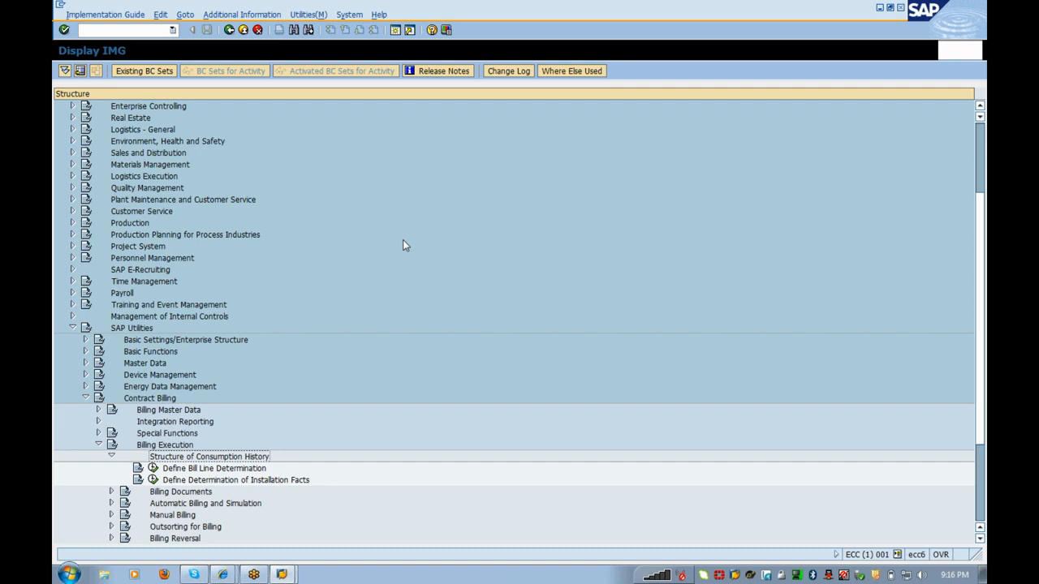
key("Left")
key("Down")
key("Right")
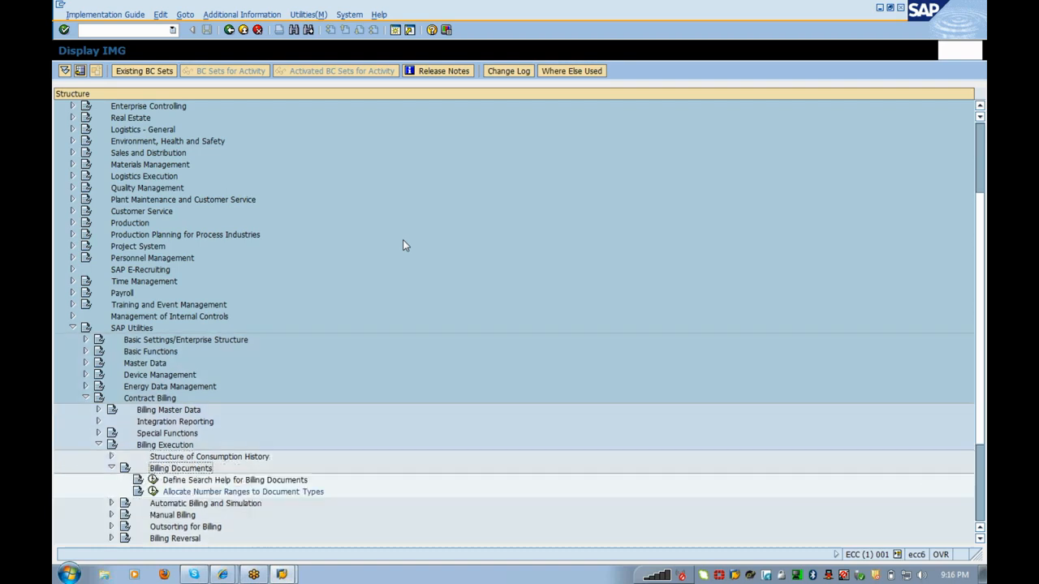
key("Down")
key("Down")
key("Down")
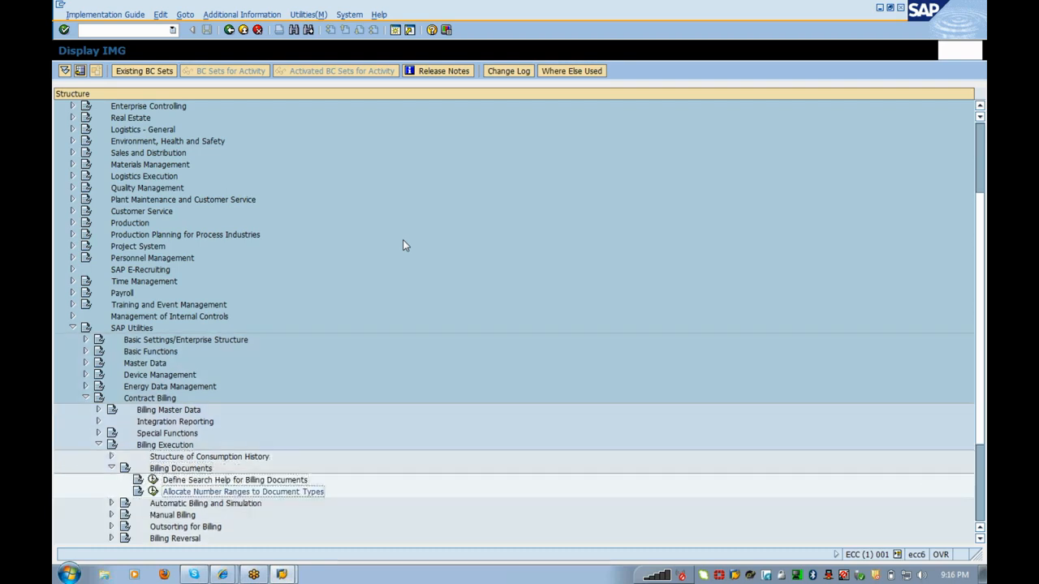
key("Right")
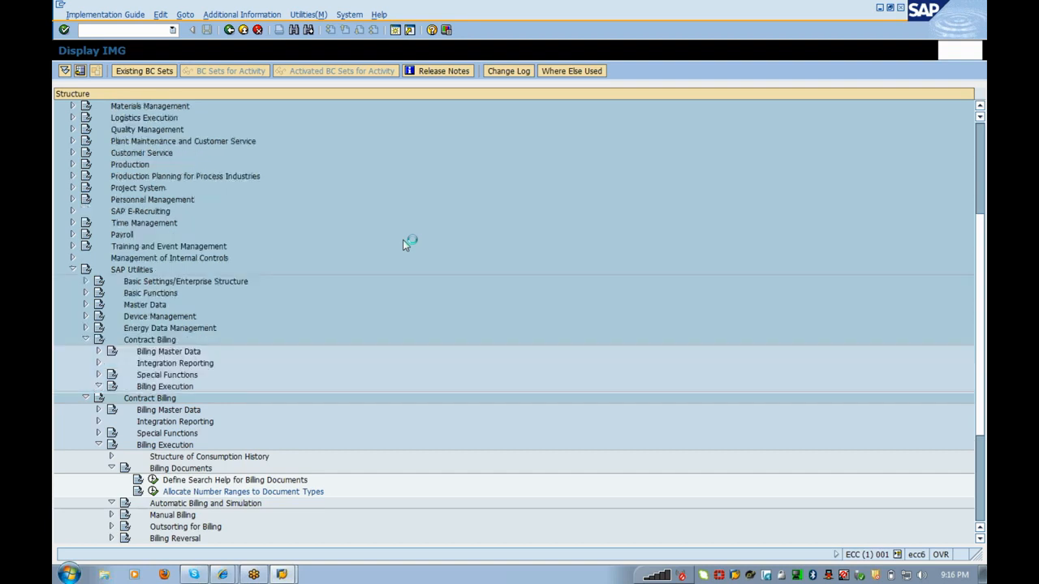
key("Down")
key("Down")
key("Return")
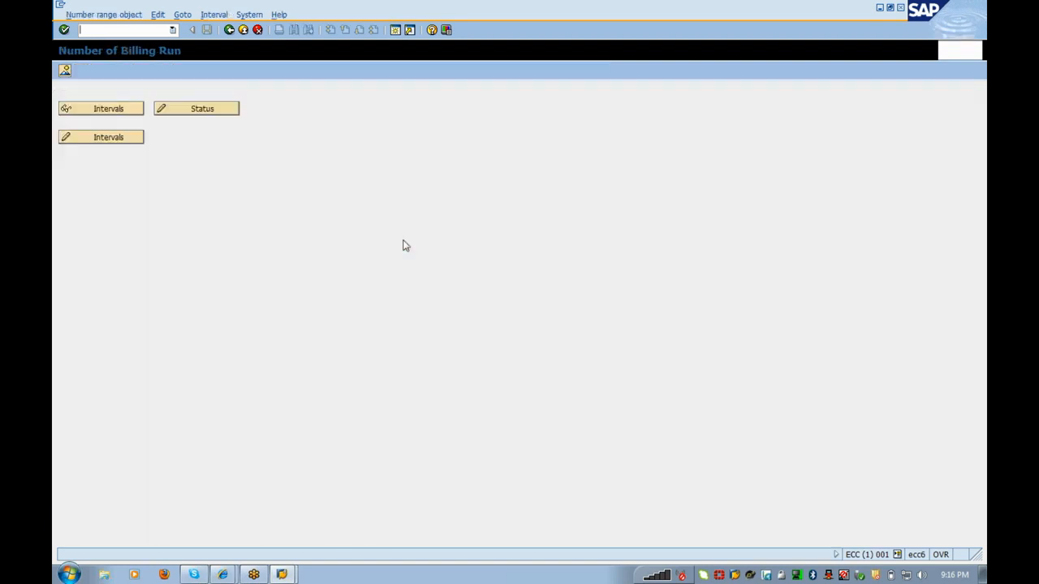
Step: Open the Billing Run No. intervals in change mode and start inserting an interval
left_click(116, 139)
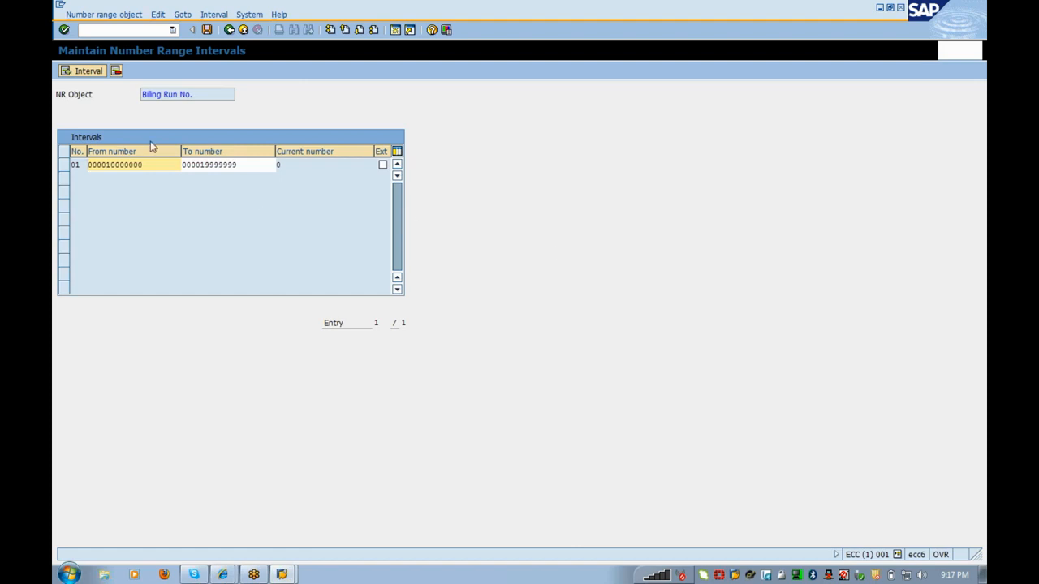
left_click(98, 71)
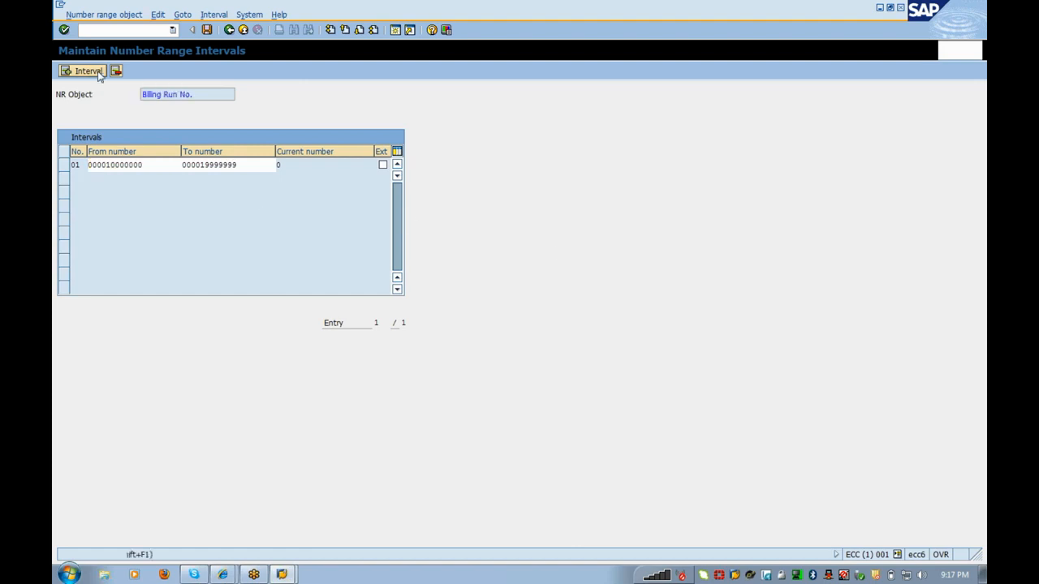
Step: Cancel the pending insert and change interval 01 to run from 1 to 100
type("02")
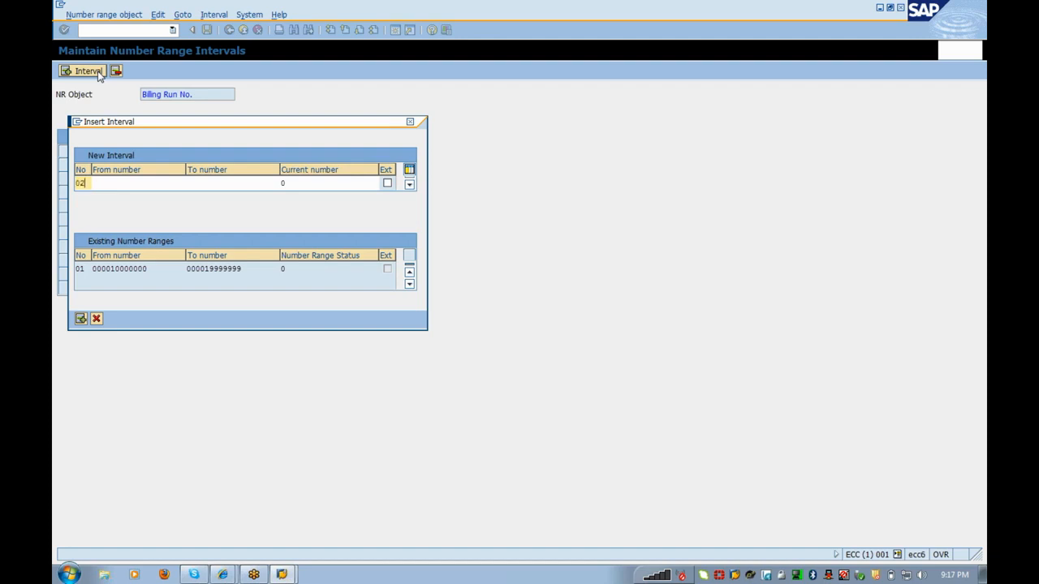
key("Tab")
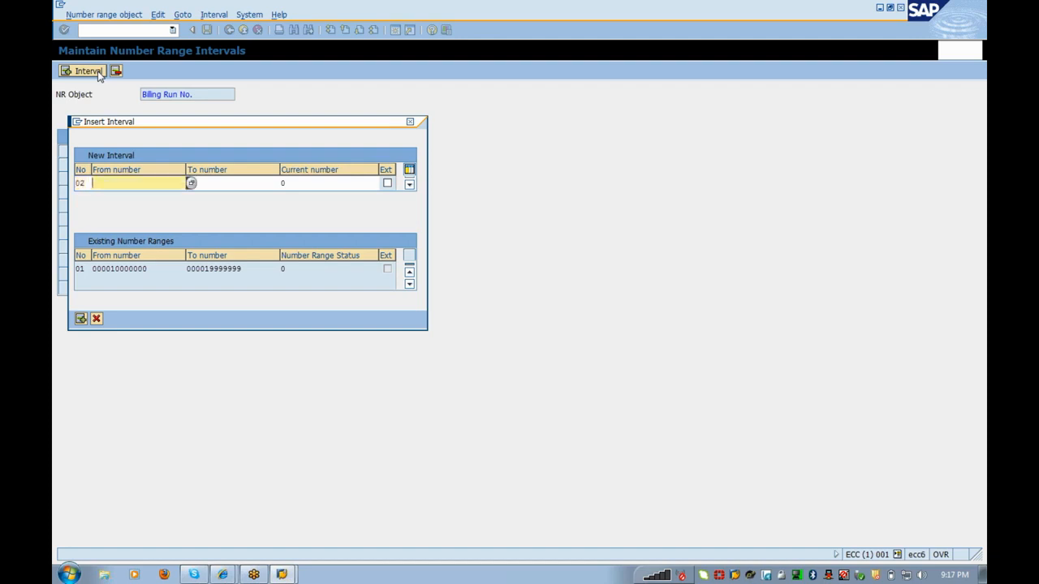
mouse_move(199, 269)
left_mouse_down()
mouse_move(242, 269)
mouse_move(191, 269)
left_mouse_up()
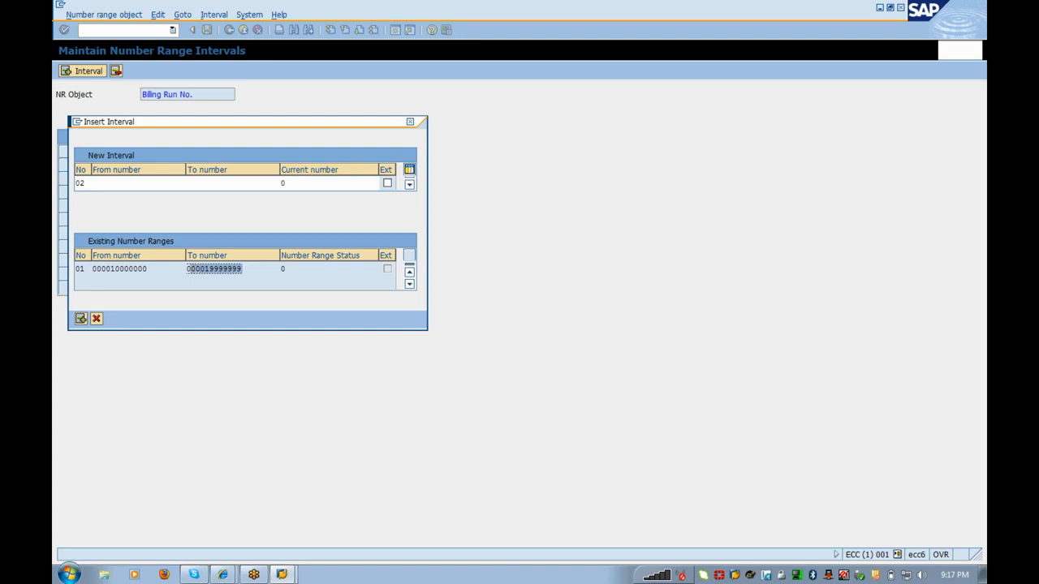
left_click(96, 319)
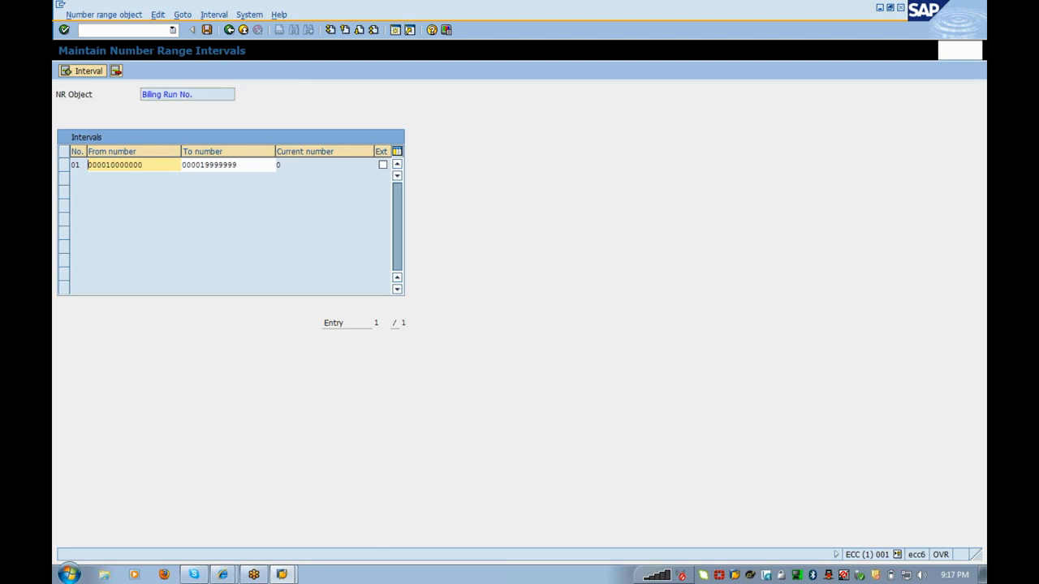
left_click_drag(144, 165, 55, 165)
type("1")
left_click_drag(238, 166, 75, 179)
type("100")
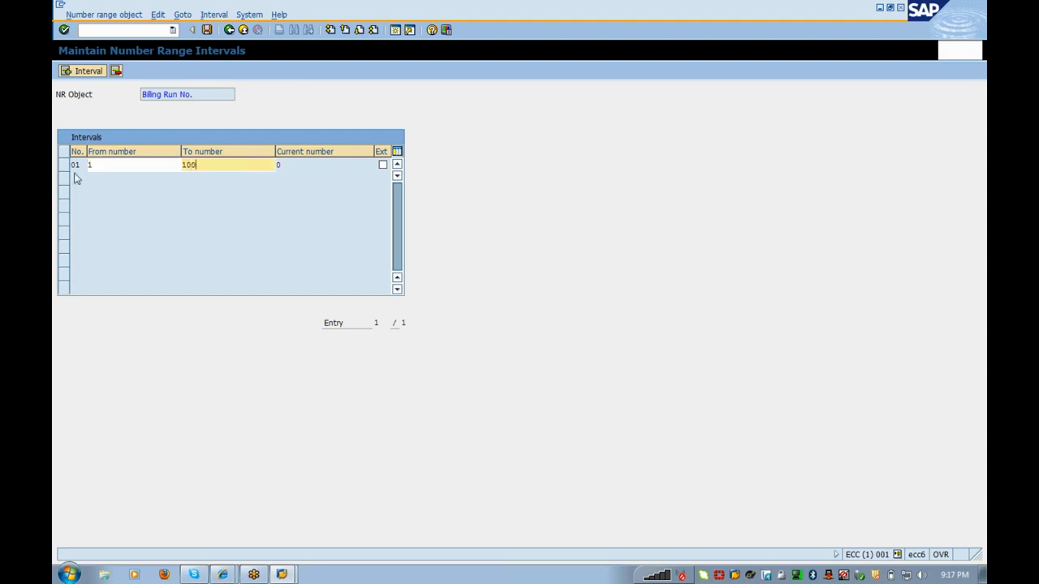
key("Return")
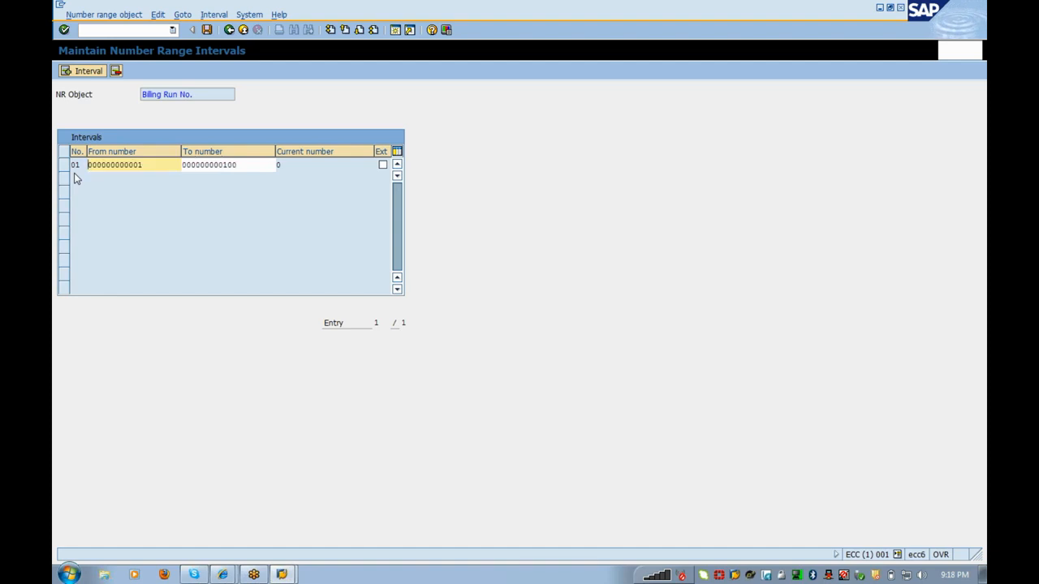
Step: Add billing run intervals 02 (101–200) and 03 (201–300)
left_click(89, 72)
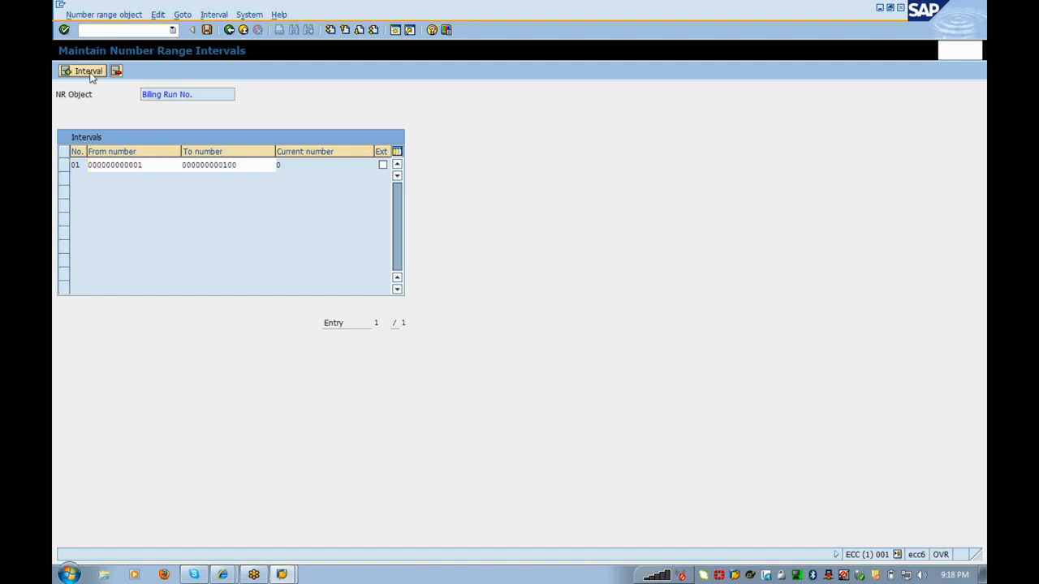
type("02")
key("Tab")
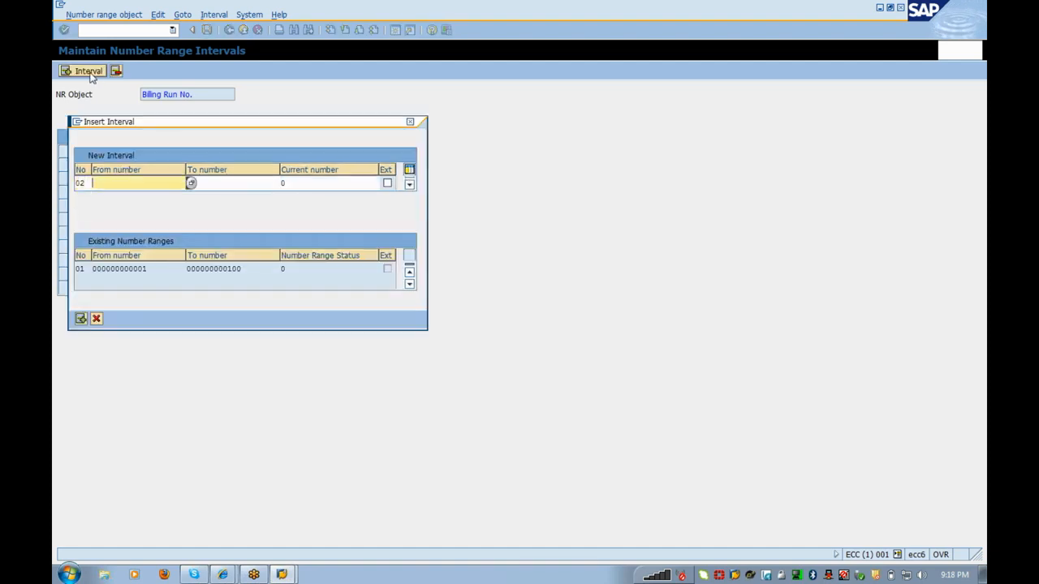
type("101")
key("Tab")
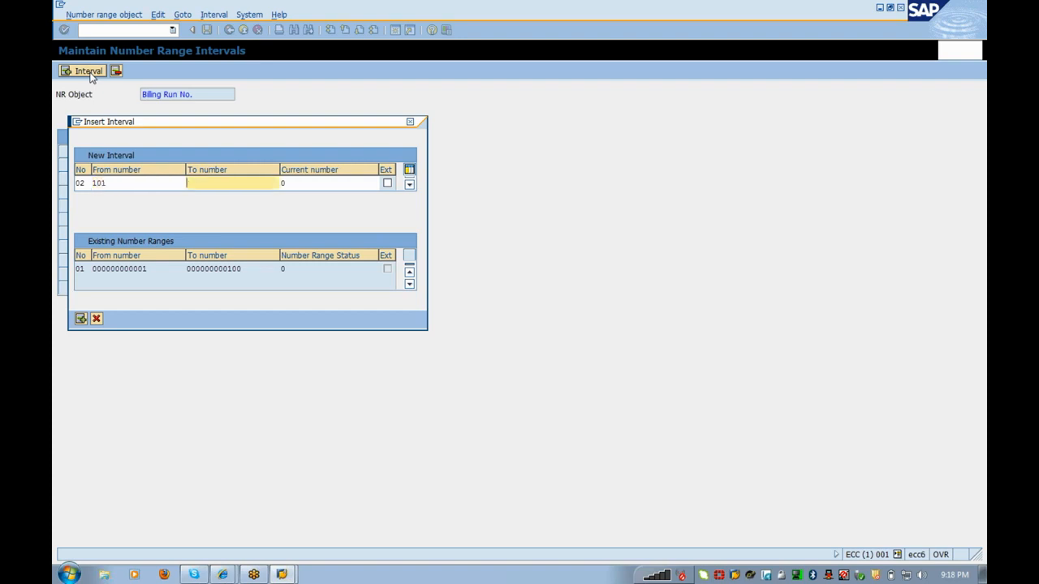
type("200")
key("Return")
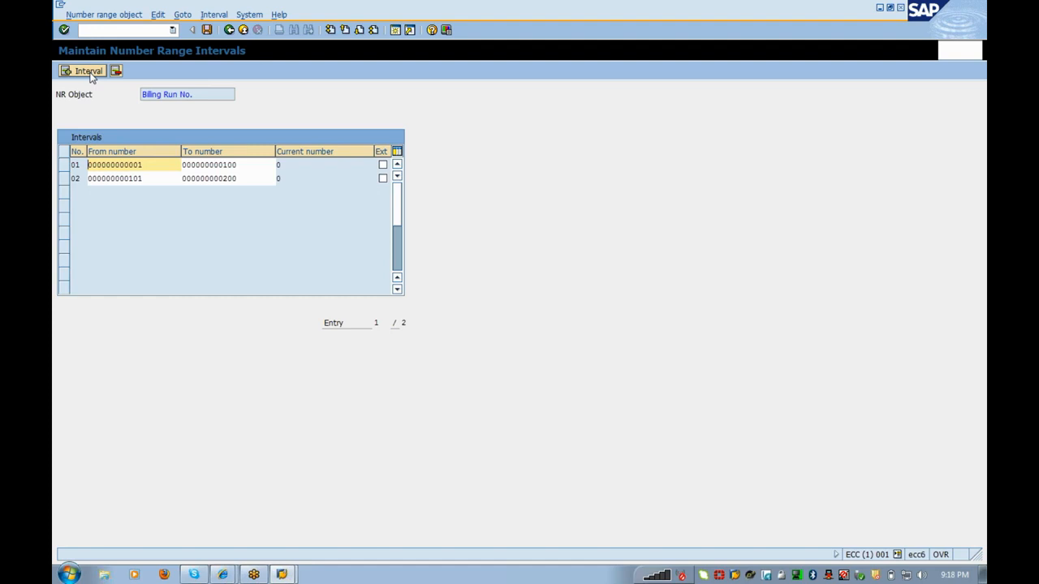
left_click(90, 71)
type("03")
key("Tab")
type("201")
key("Tab")
type("300")
key("Return")
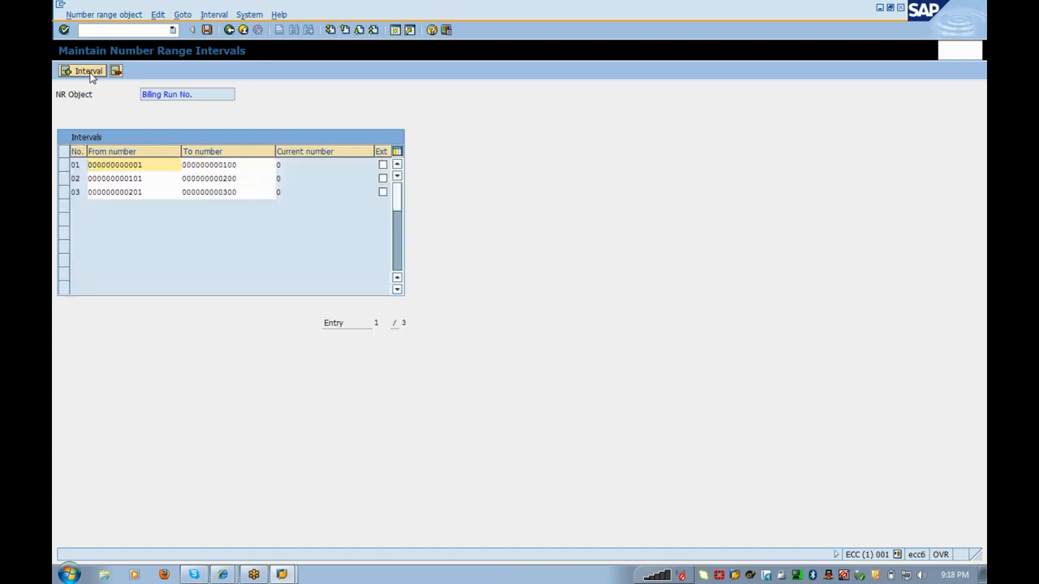
Step: Add intervals 04 (401–500) and 05 (501–600), then save the billing run number ranges
left_click(89, 71)
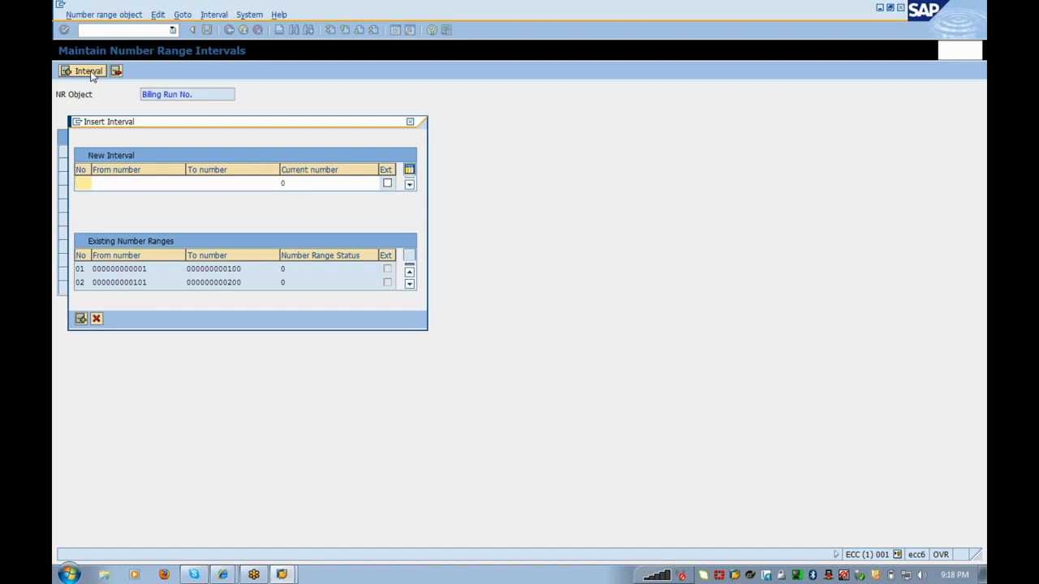
key("Caps_Lock")
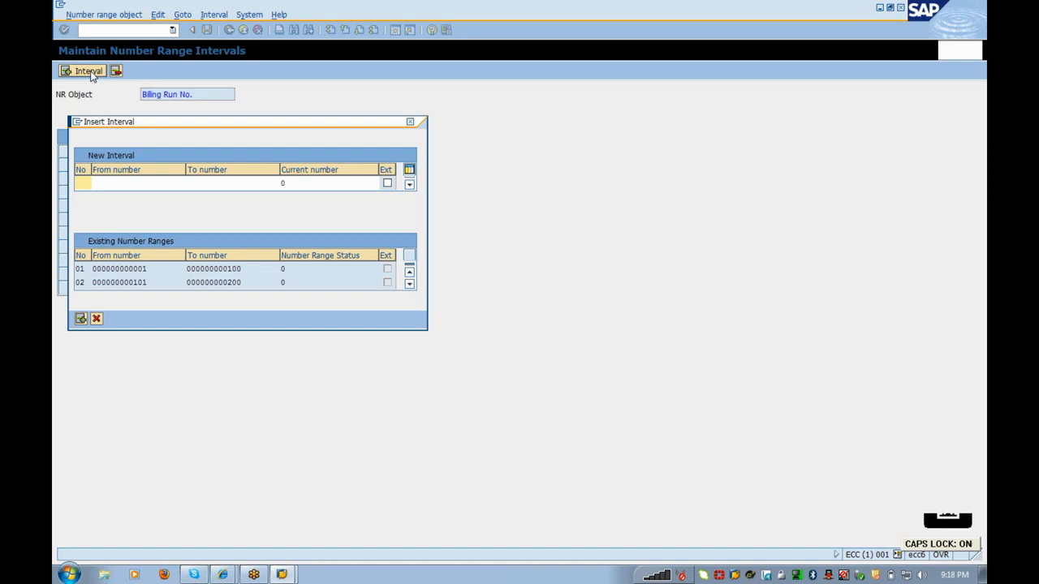
key("Caps_Lock")
type("04")
key("Tab")
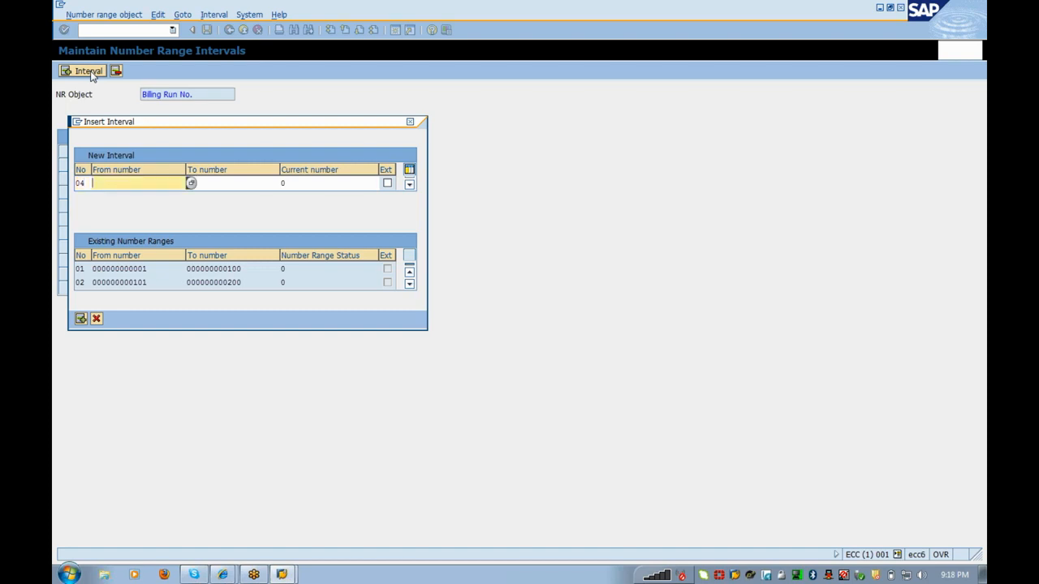
type("401")
key("Tab")
type("500")
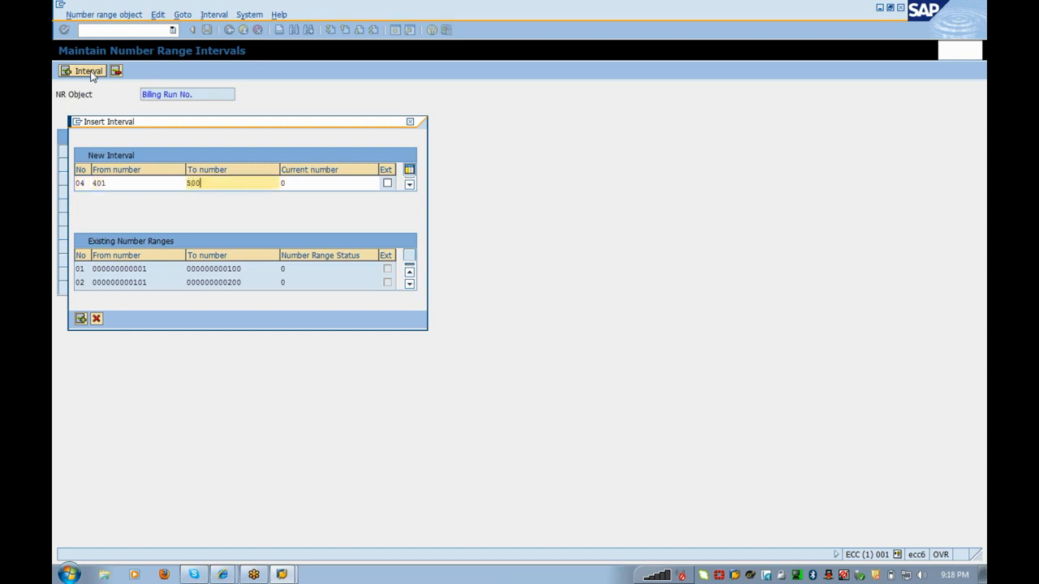
key("Return")
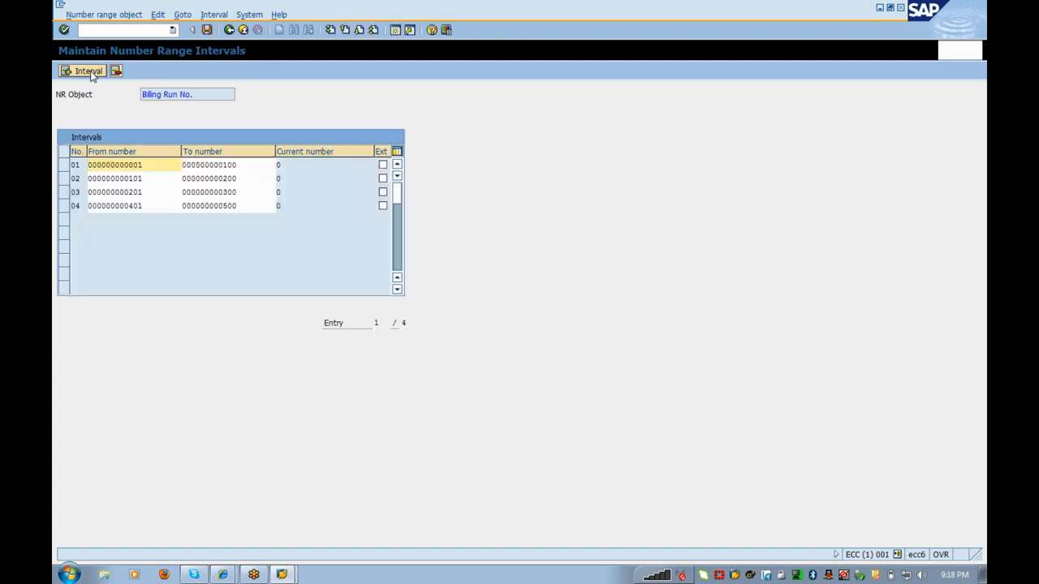
left_click(88, 71)
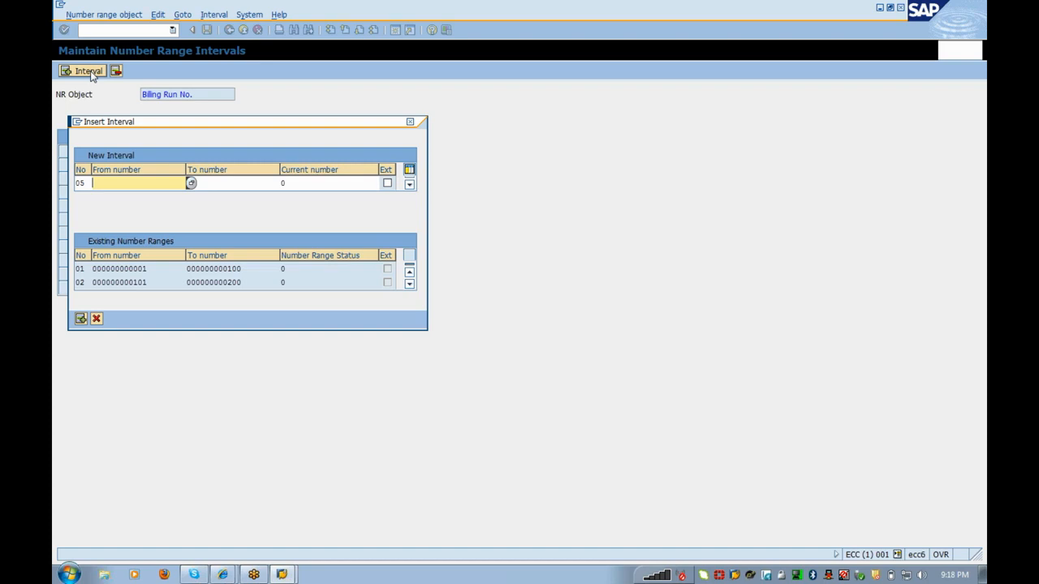
type("501")
key("Tab")
type("600")
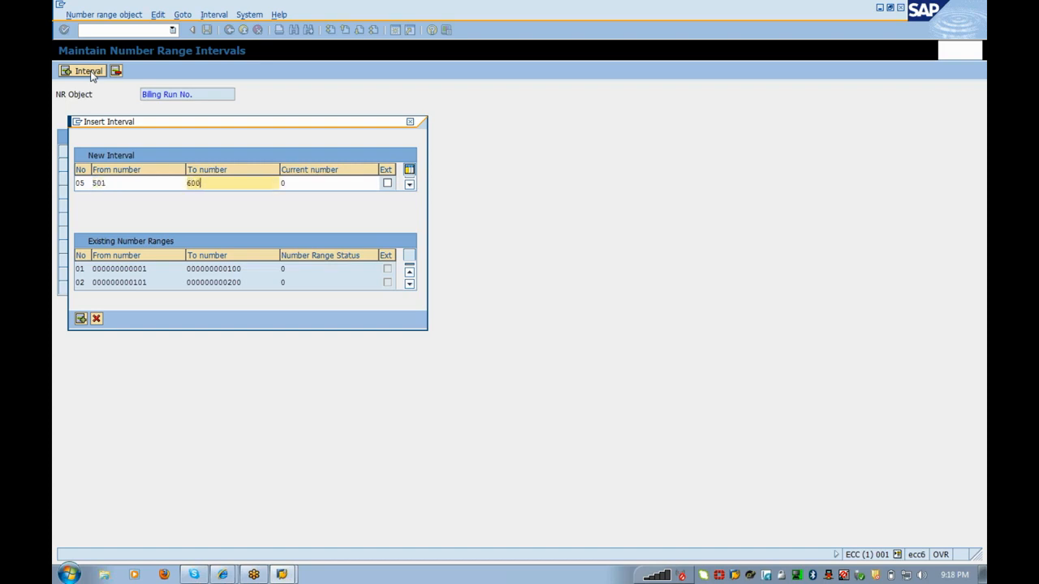
key("Return")
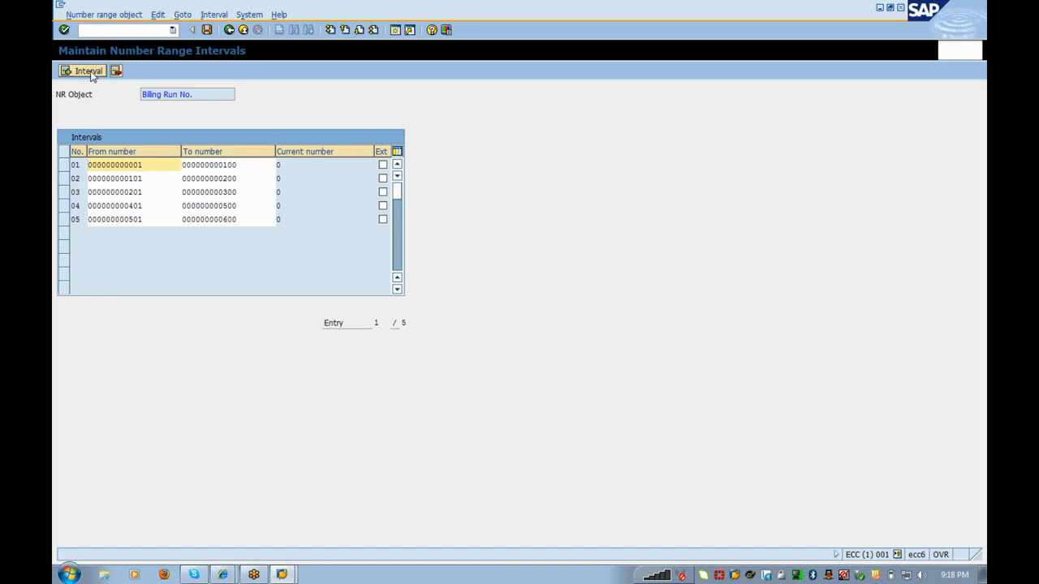
left_click(207, 31)
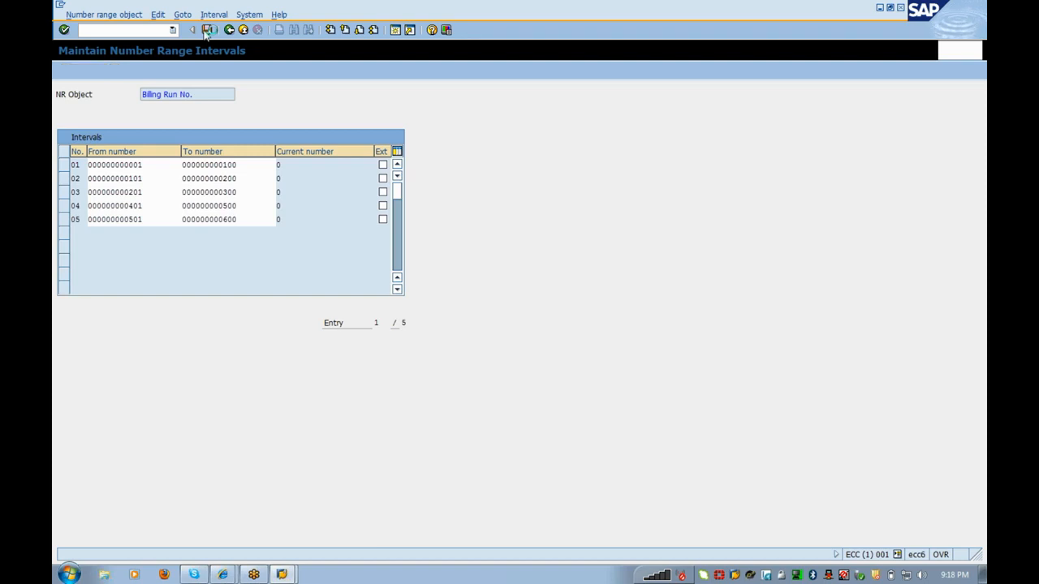
Step: Acknowledge the transport notice, return to the IMG, and reopen Allocate Number Ranges to Document Types
left_click(111, 378)
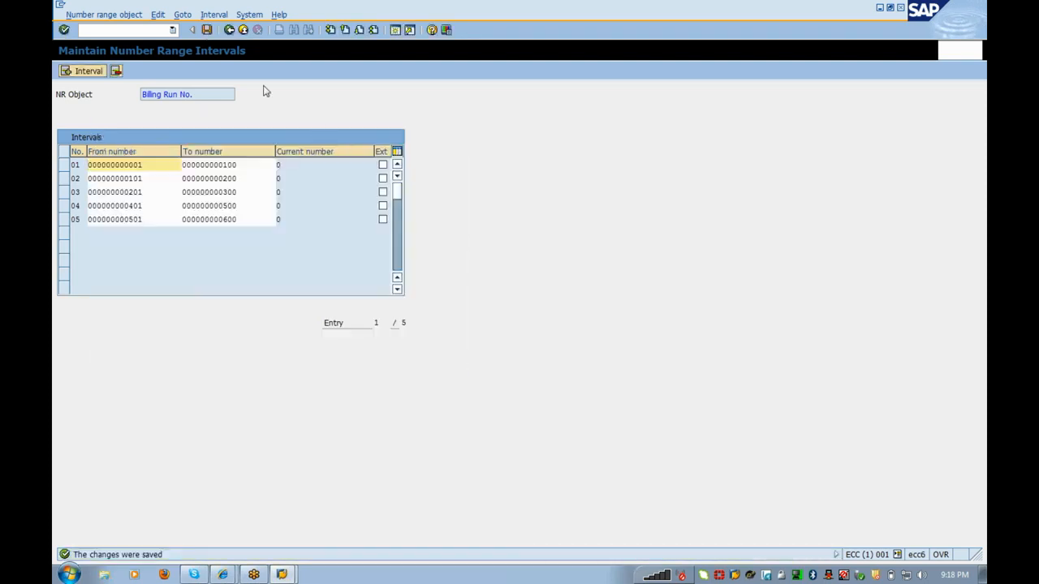
left_click(230, 30)
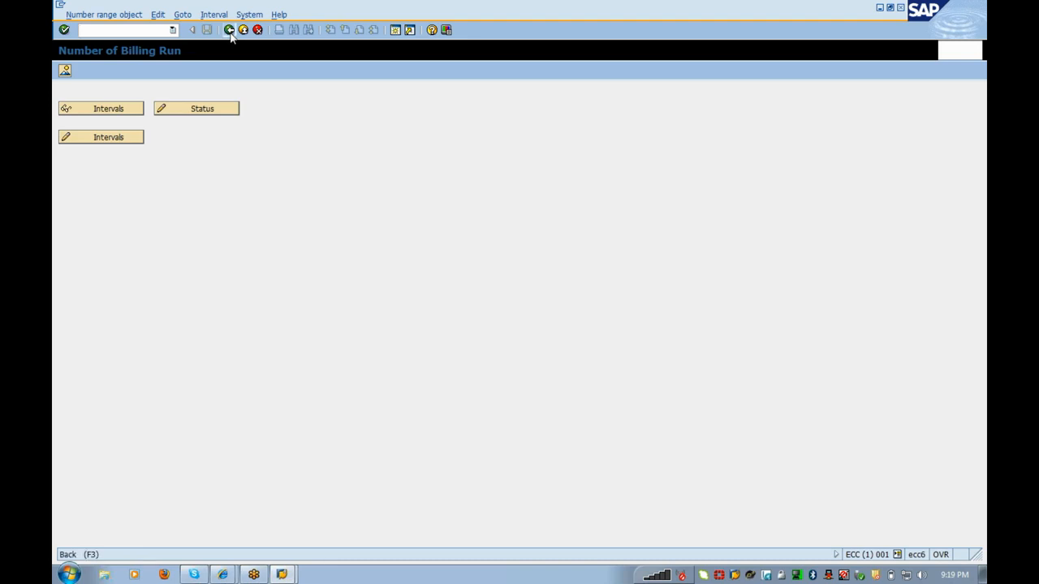
left_click(229, 31)
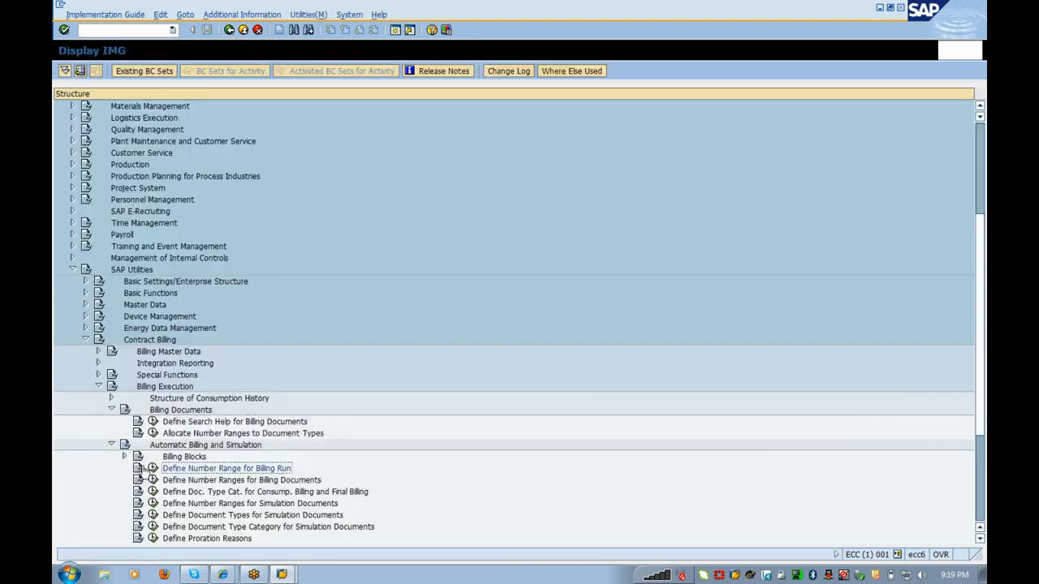
left_click(153, 433)
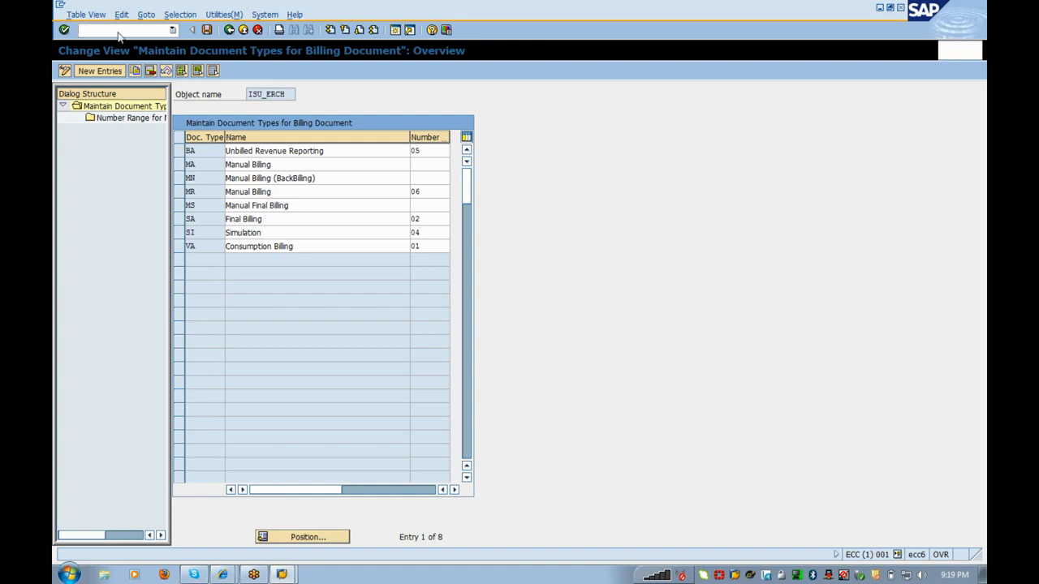
Step: Bring the SAP window back into focus and open a new SAP session
left_click(891, 229)
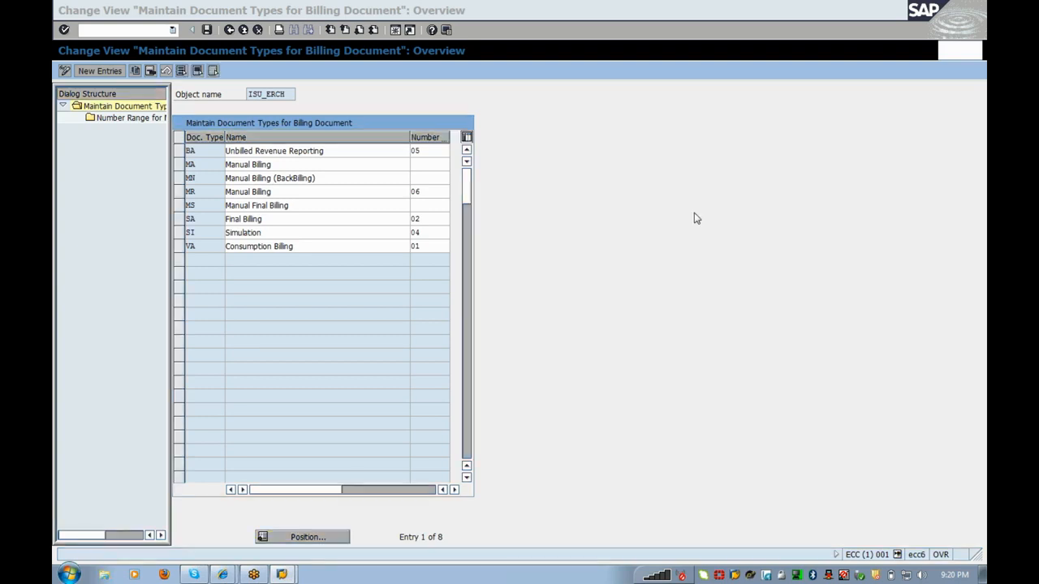
left_click(598, 157)
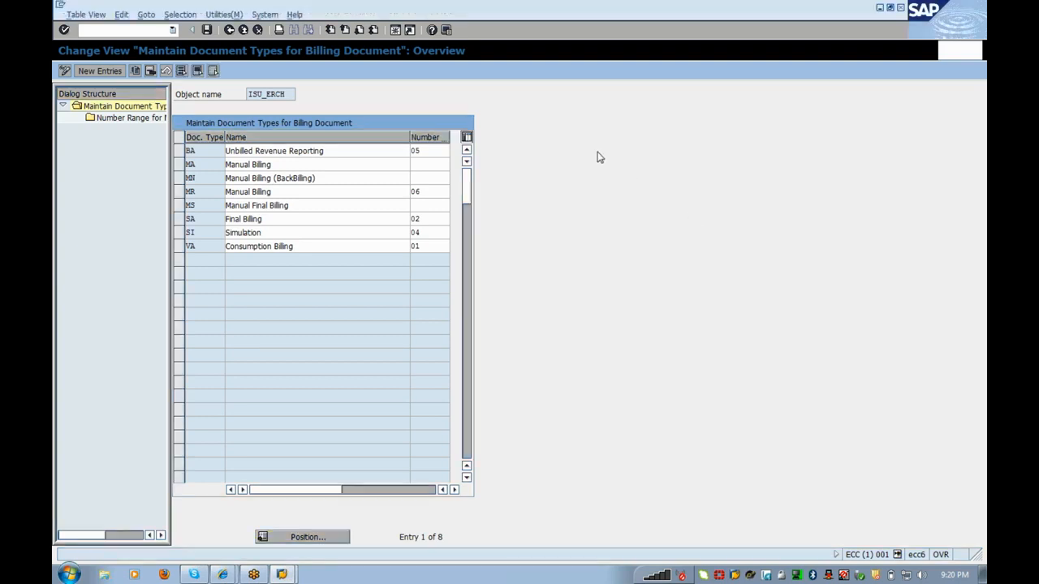
left_click(284, 575)
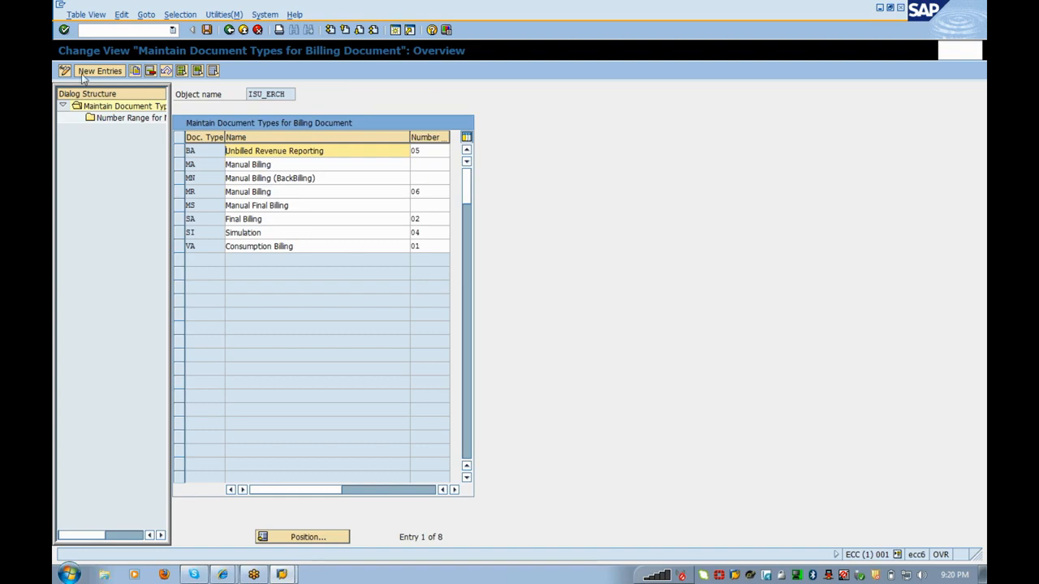
left_click(120, 31)
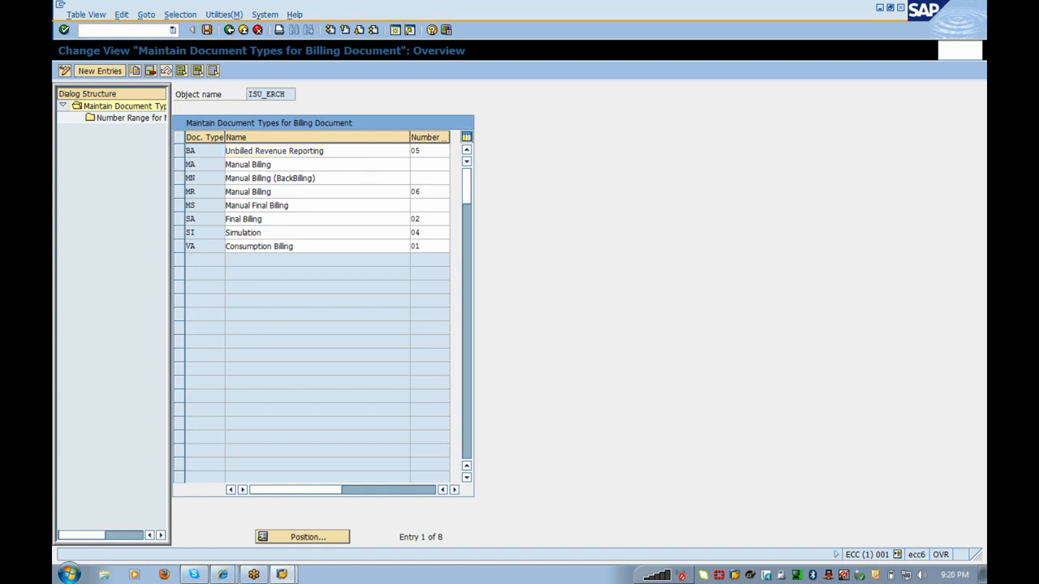
left_click(395, 30)
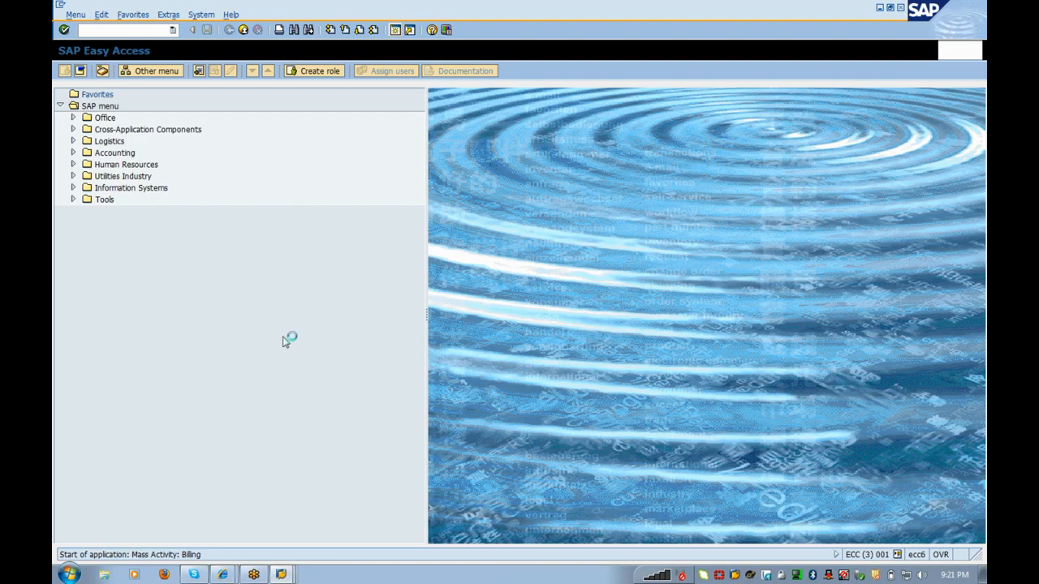
Step: In the Mass Activity: Billing window, enter Date ID 01022012 and Identification test1
key("alt+Tab")
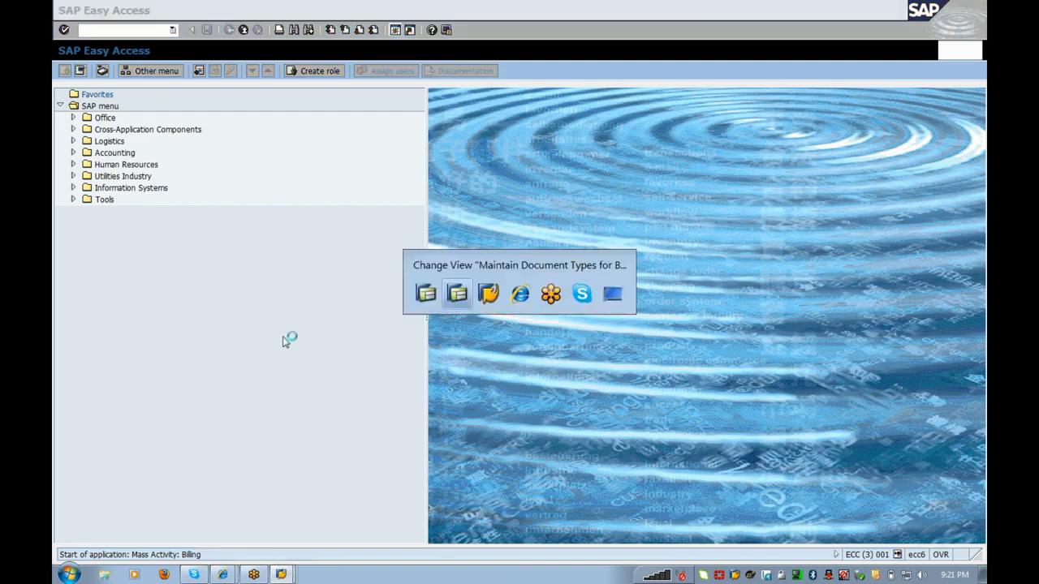
key("alt+Tab")
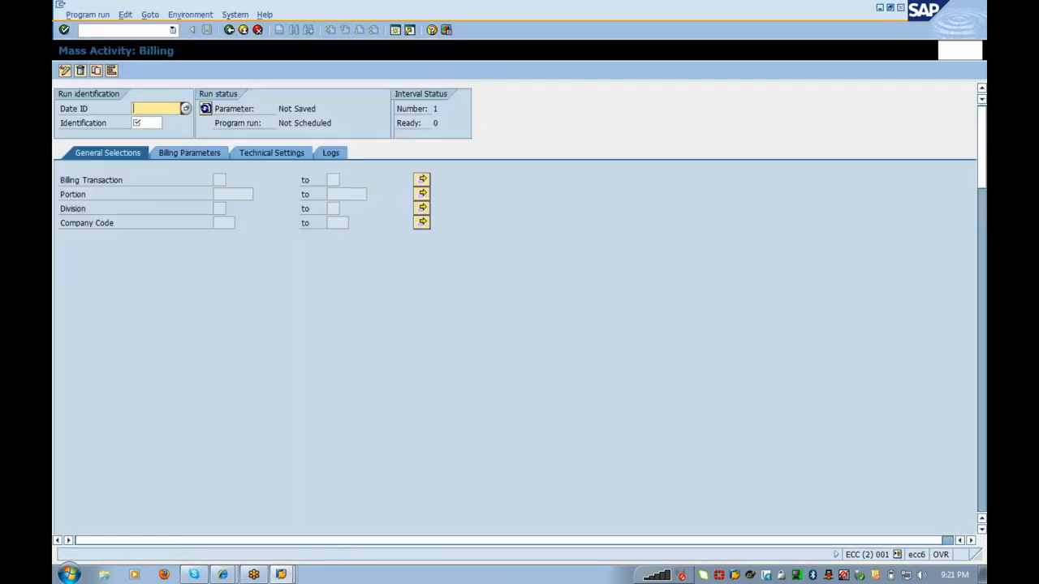
left_click(216, 179)
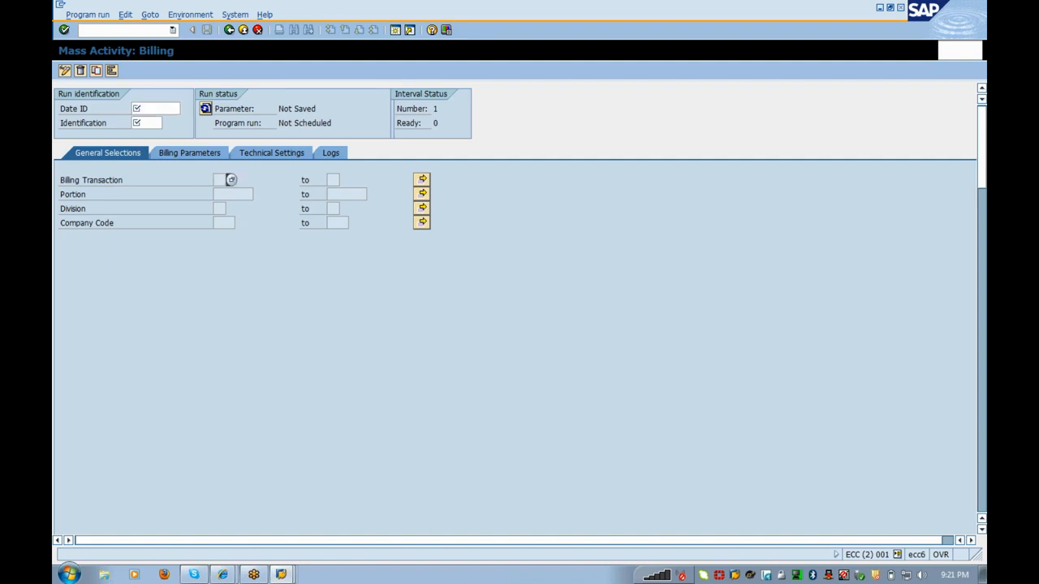
left_click(155, 109)
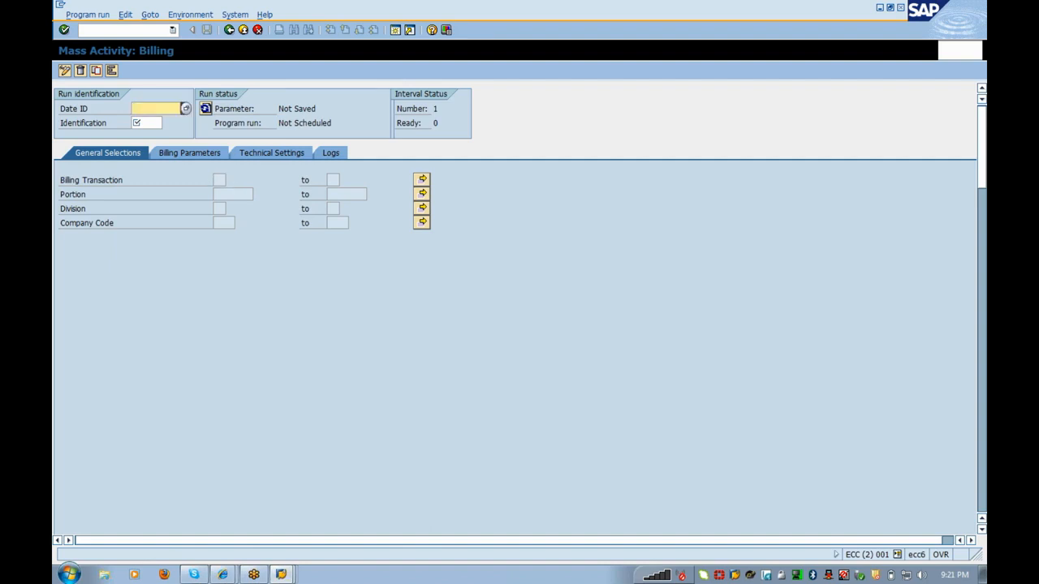
left_click(147, 124)
left_click(154, 109)
type("01022012")
key("Tab")
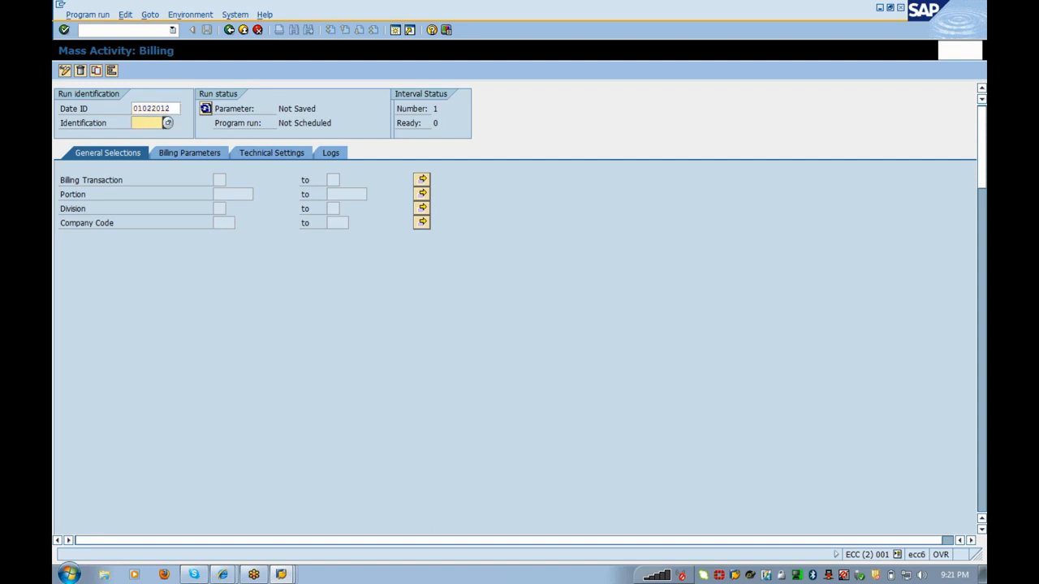
type("test1")
left_click(161, 108)
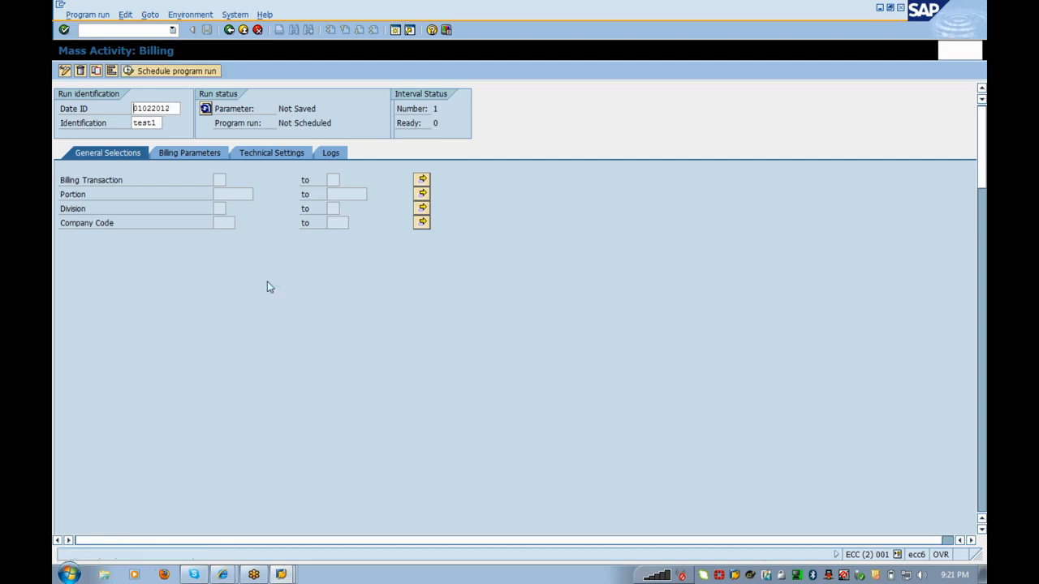
Step: Choose billing transaction 01 Periodic Billing from the value list
left_click(219, 179)
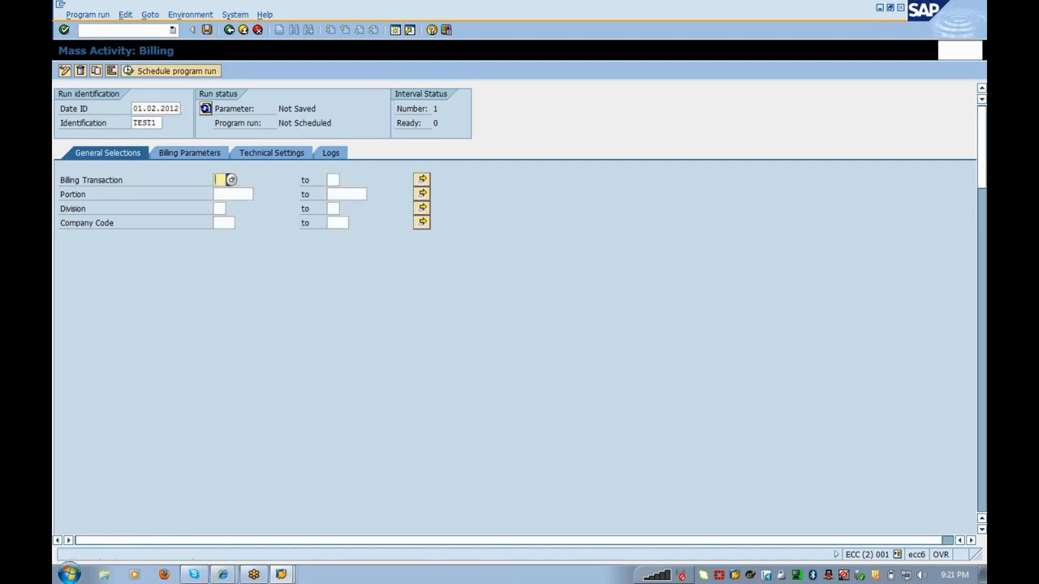
left_click(231, 179)
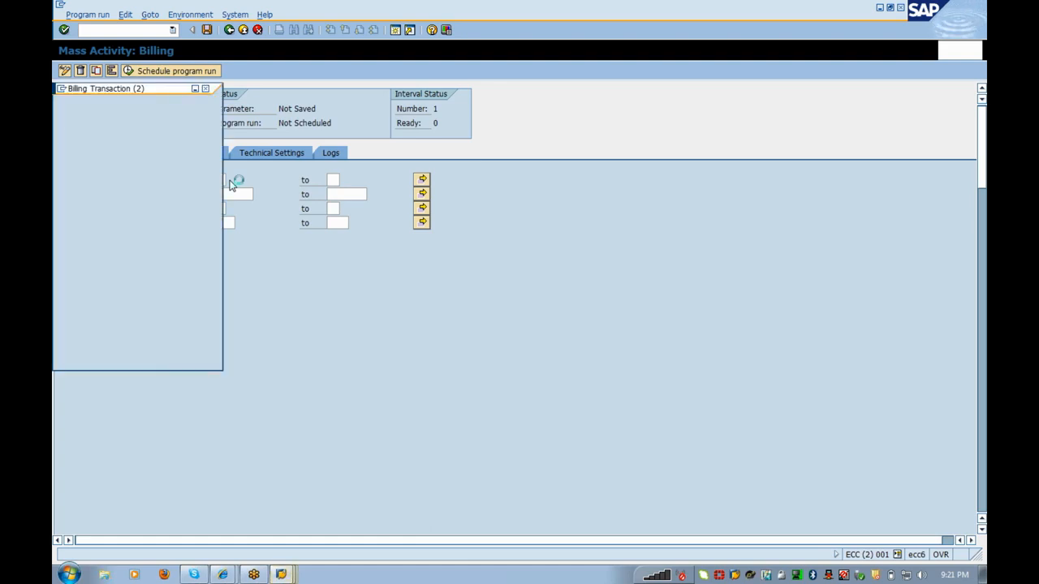
left_click(171, 149)
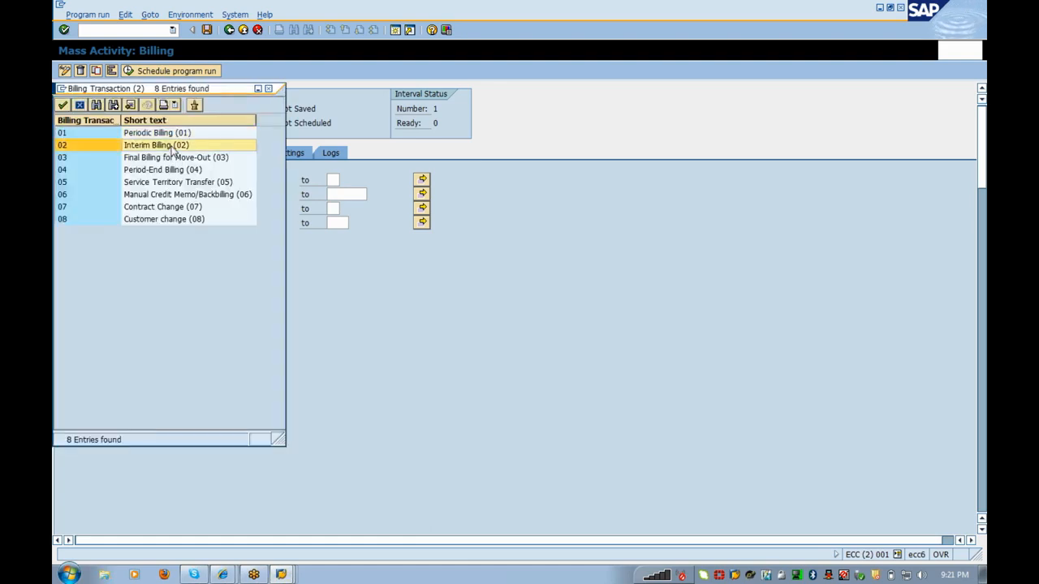
left_click(174, 158)
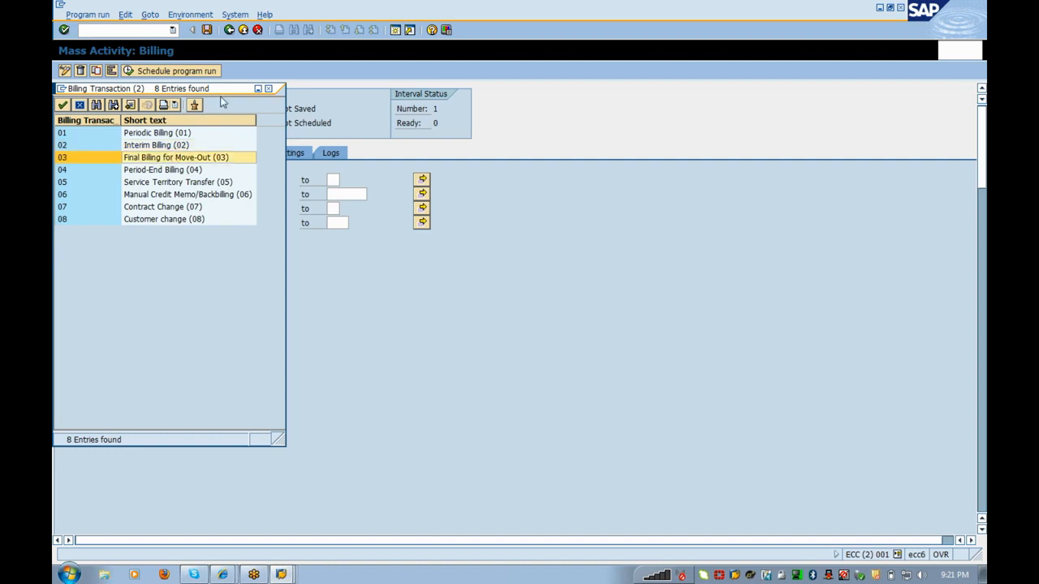
left_click_drag(223, 98, 488, 104)
left_click(435, 139)
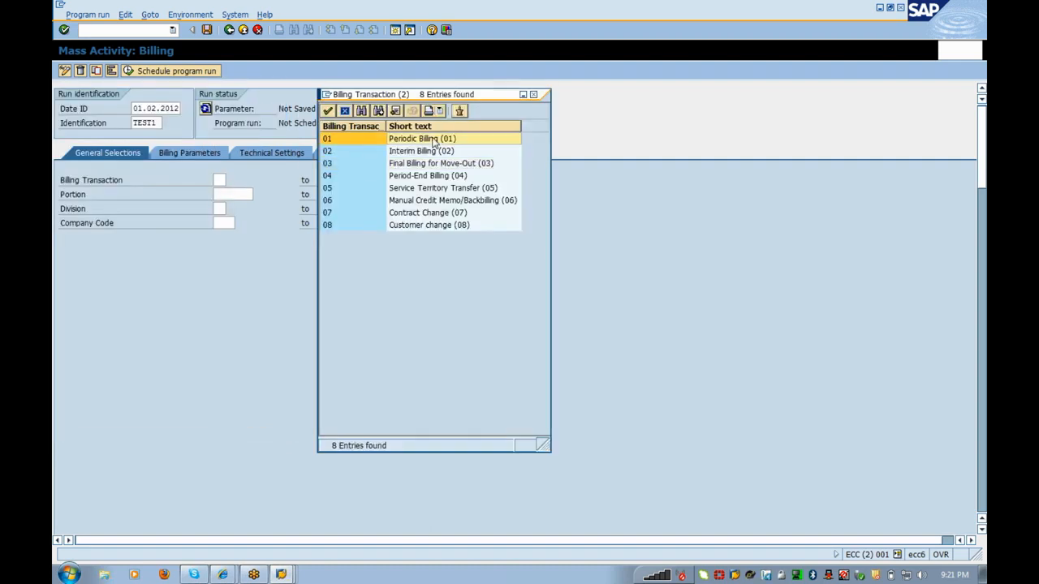
double_click(435, 139)
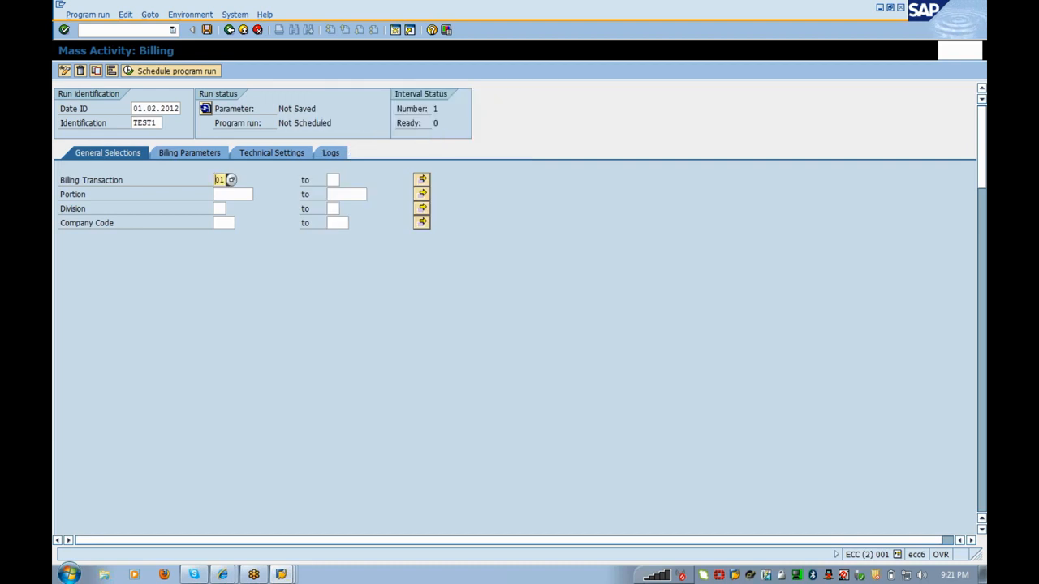
Step: Set the Portion to 0001 from the list of available portions
left_click(241, 194)
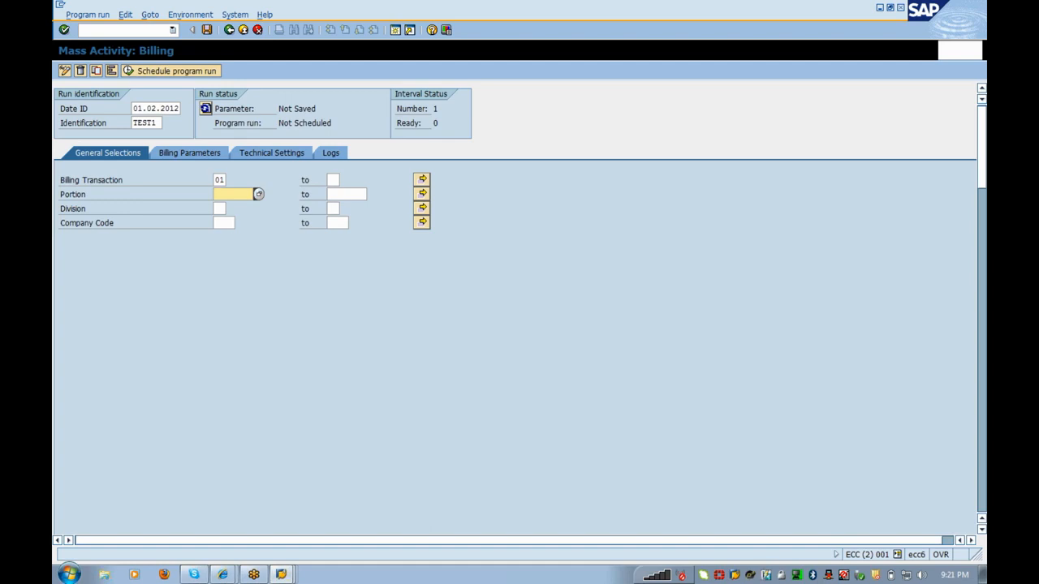
left_click(219, 209)
left_click(250, 195)
left_click(258, 195)
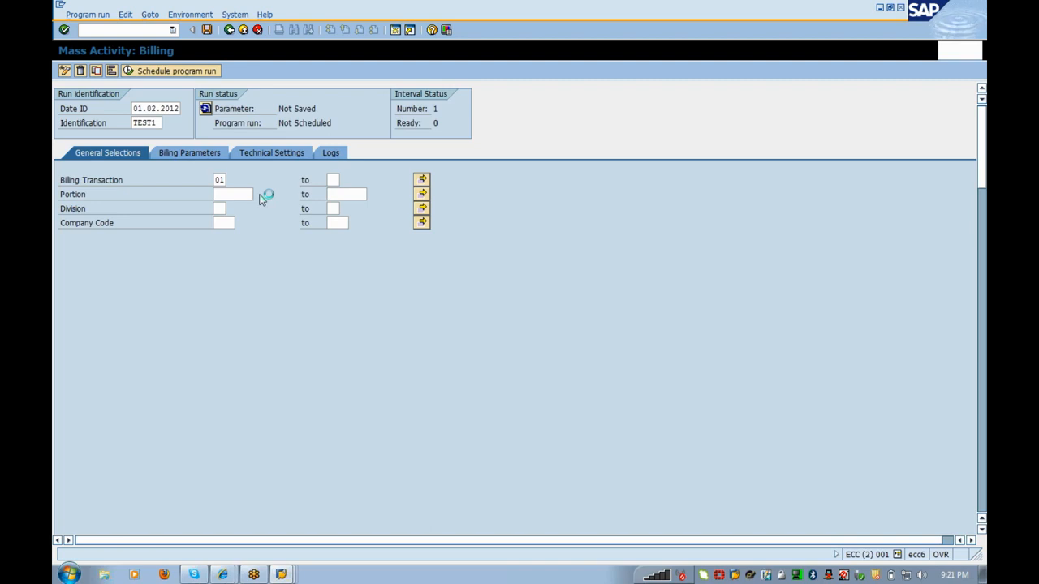
double_click(260, 197)
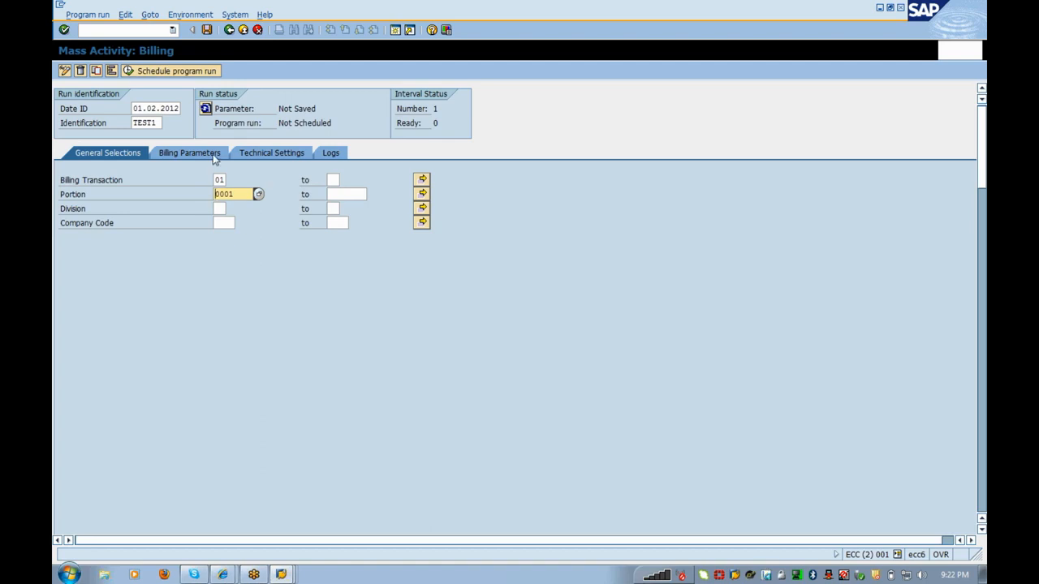
Step: Check the scheduled billing date on Billing Parameters, then view the run's Technical Settings
left_click(212, 155)
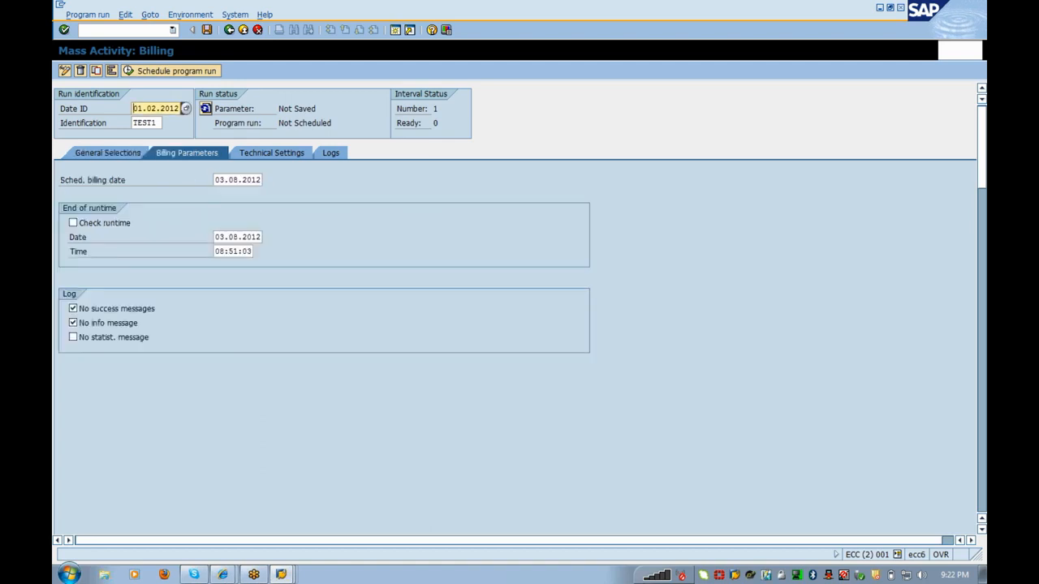
left_click_drag(219, 180, 272, 182)
left_click(216, 180)
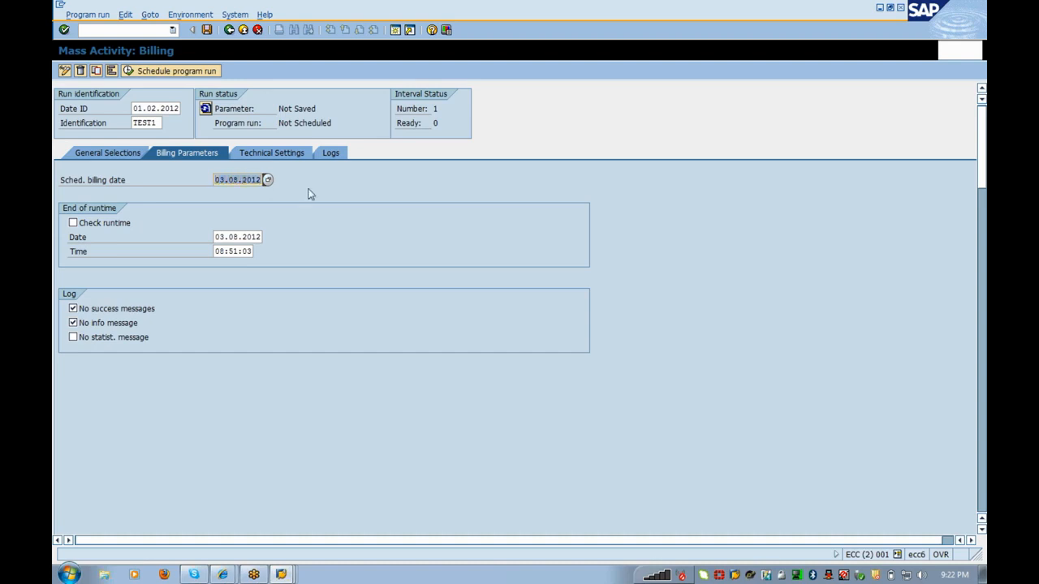
left_click(271, 157)
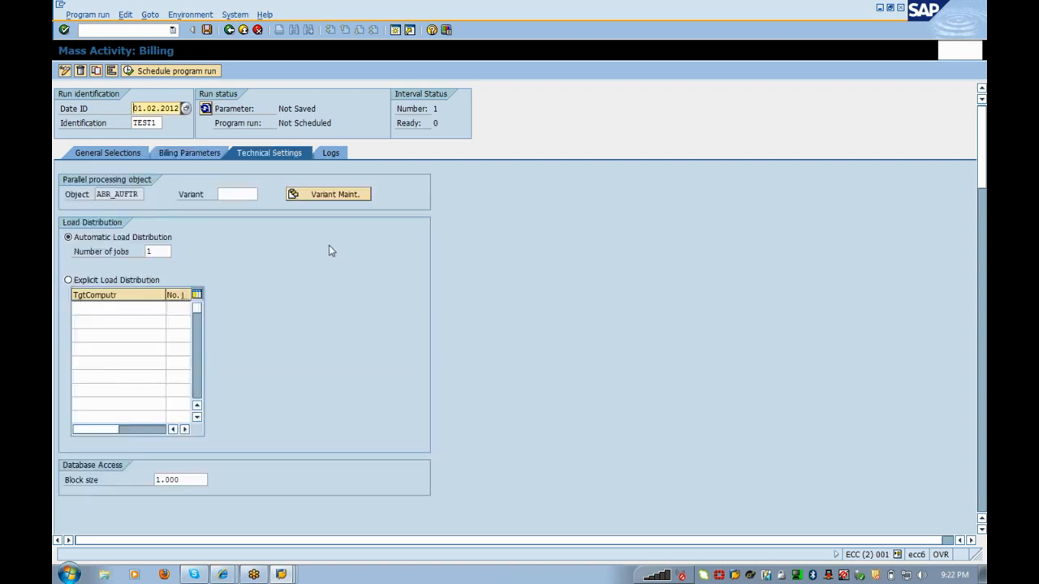
Step: Try creating a parallel-processing variant KOLKta with interval value 1 and distributing it
left_click(337, 201)
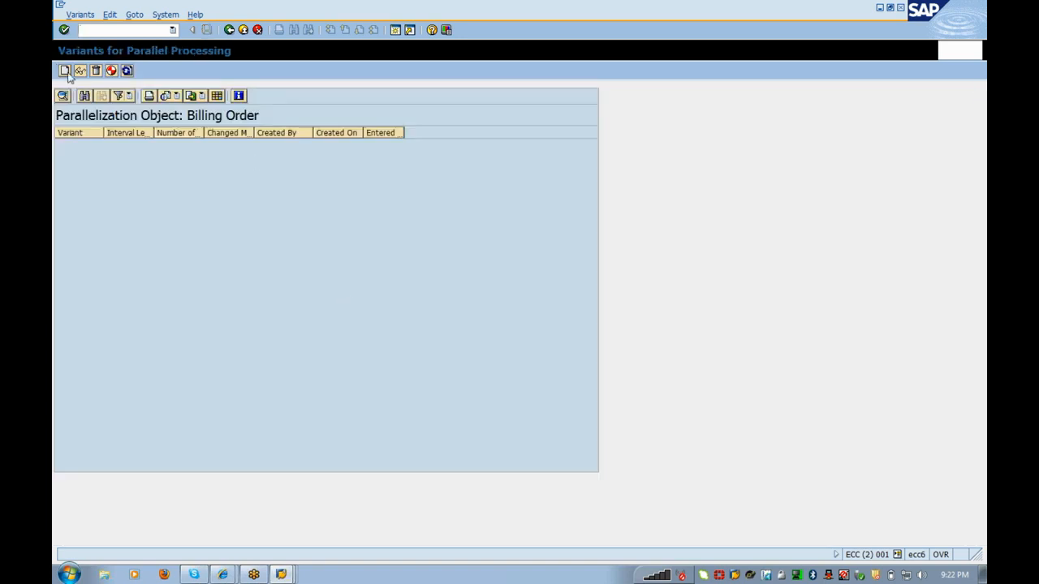
left_click(65, 71)
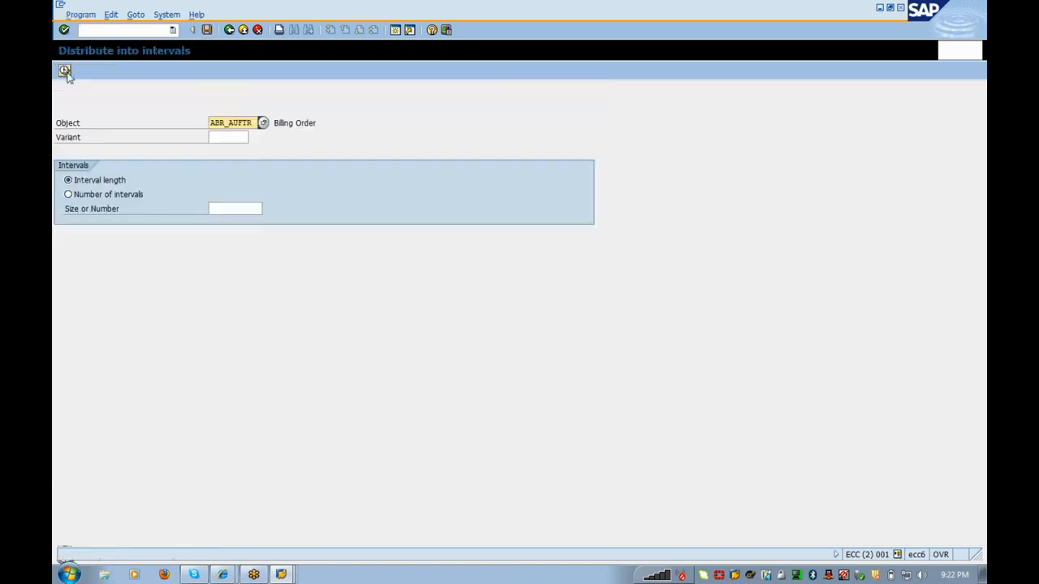
left_click(231, 138)
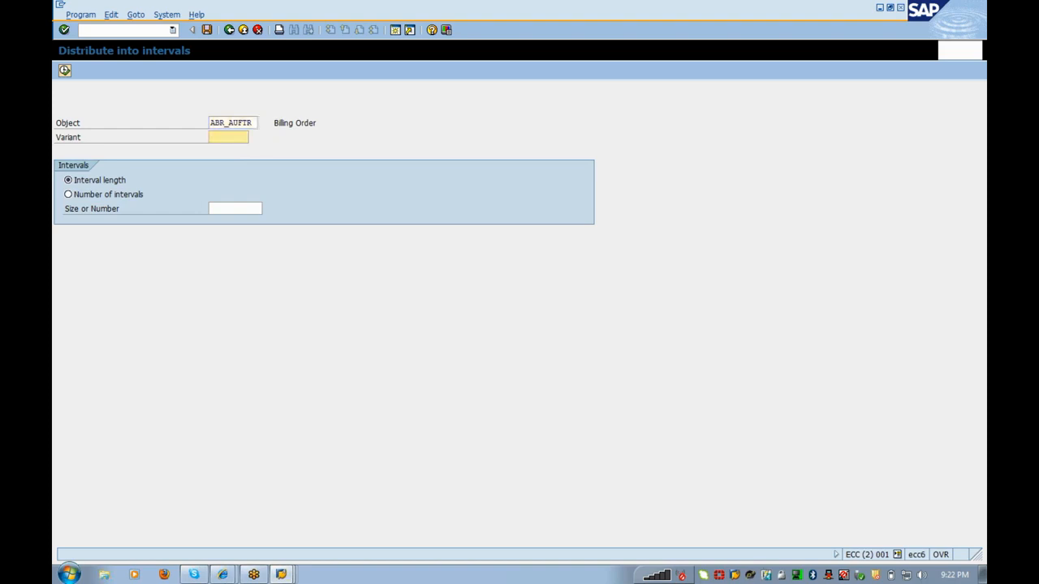
type("KOLKta")
left_click(235, 208)
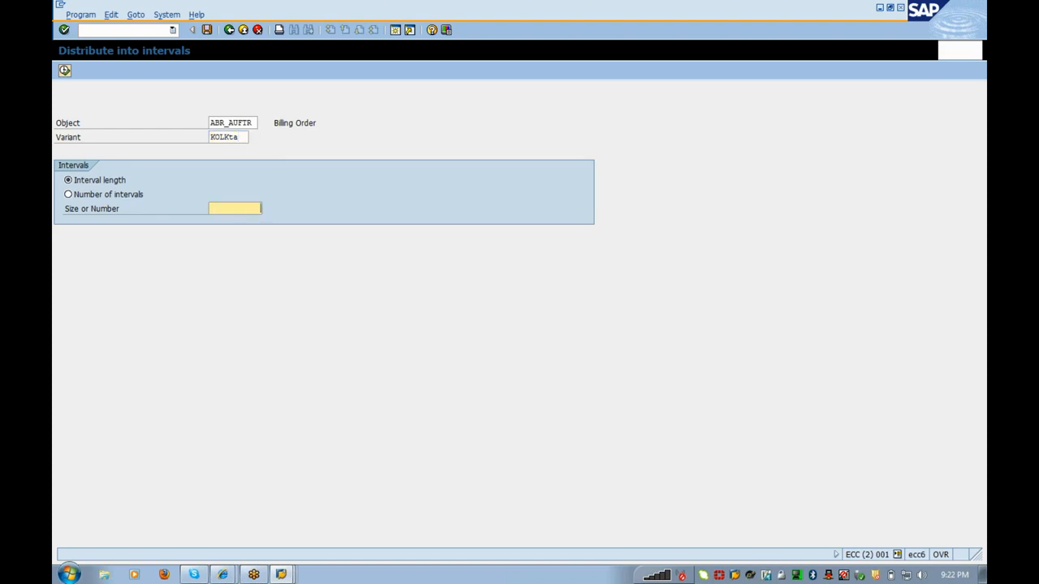
type("15")
key("Return")
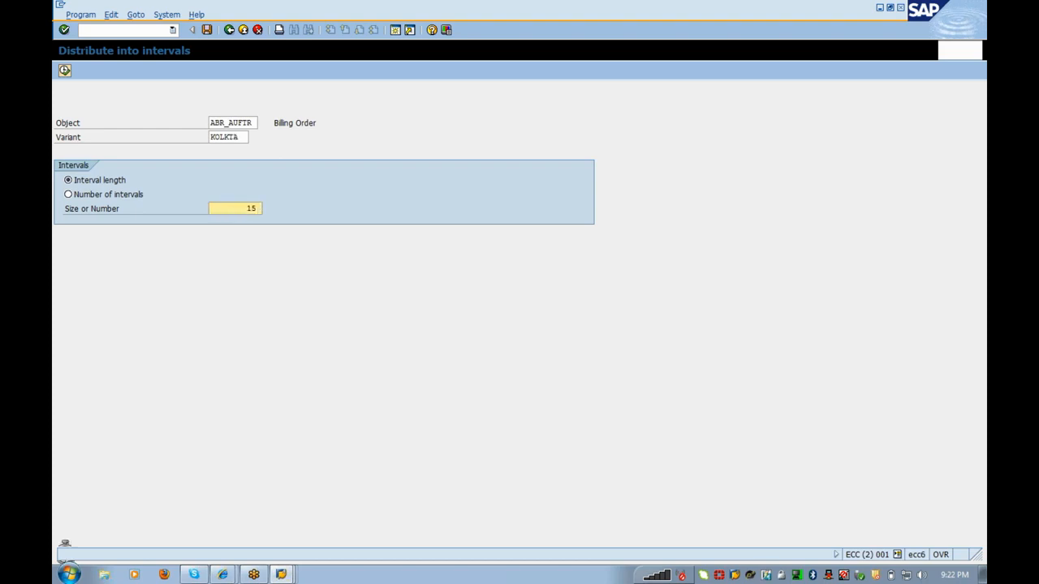
left_click(65, 72)
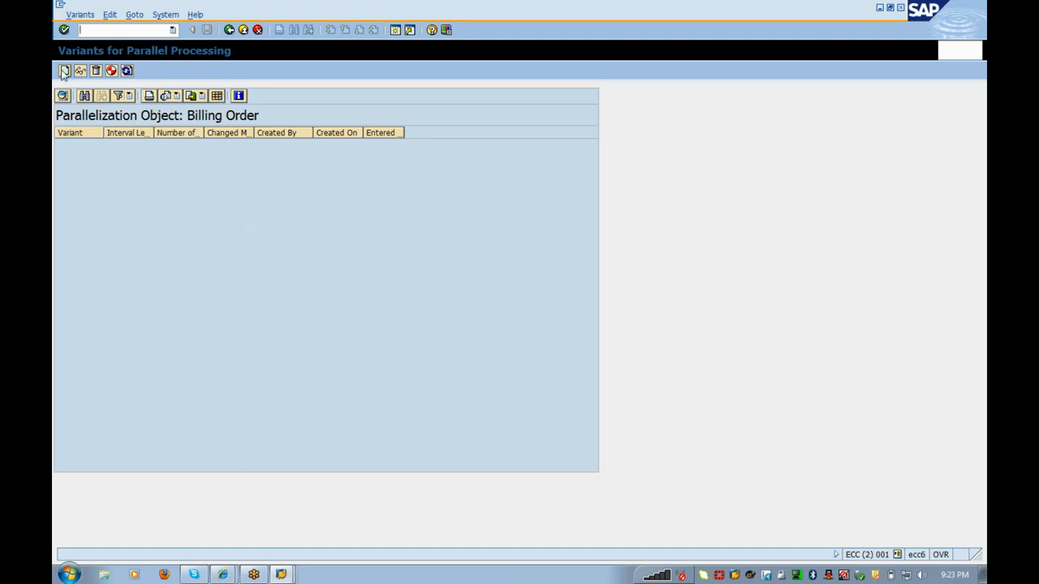
Step: Create variant TEST distributed by number of intervals, 15 intervals, and execute
left_click(65, 71)
left_click(132, 194)
left_click(237, 208)
type("15")
key("Return")
type("test")
key("Return")
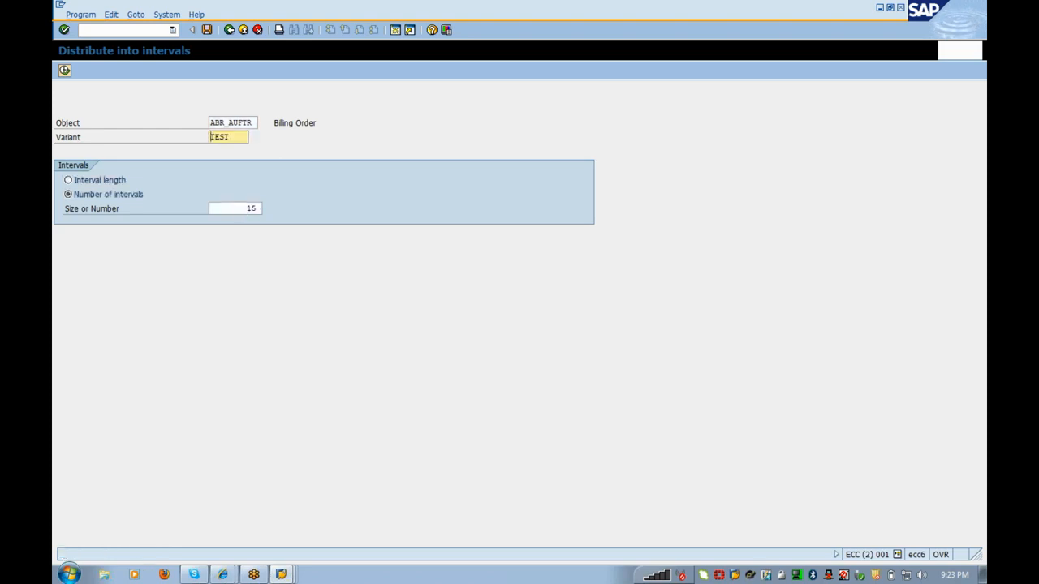
left_click(65, 71)
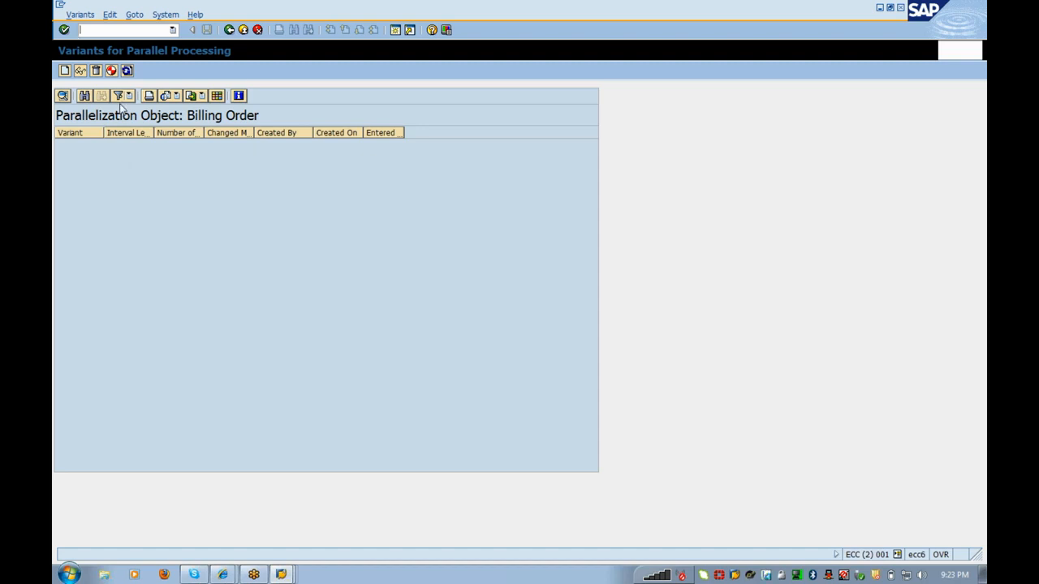
Step: Refresh the variant list and return to the billing run's technical settings
left_click(111, 71)
left_click(229, 29)
left_click(237, 195)
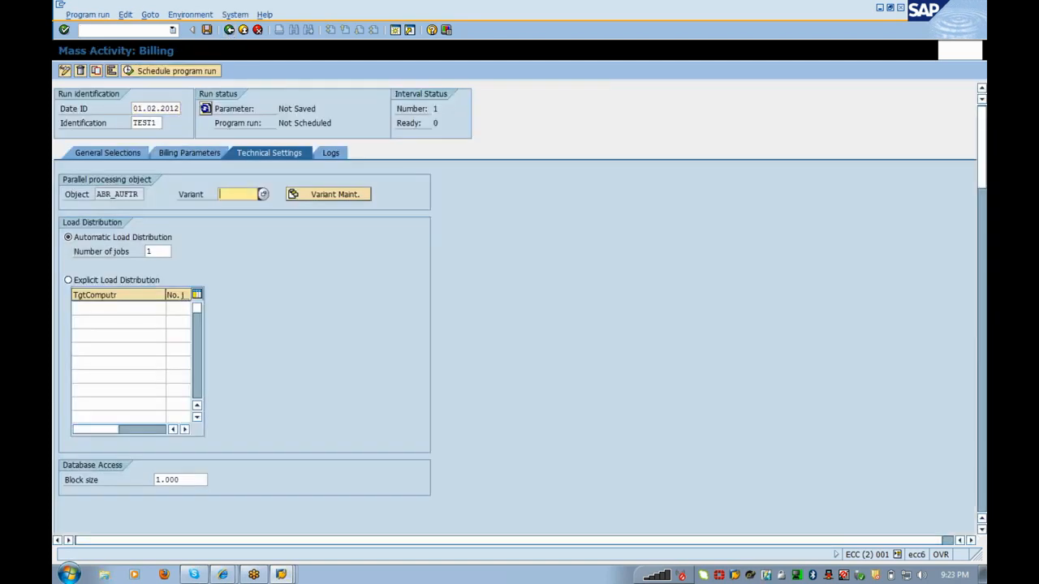
Step: Set explicit load distribution for TEST1, save the run parameters, and view the job logs
left_click(68, 282)
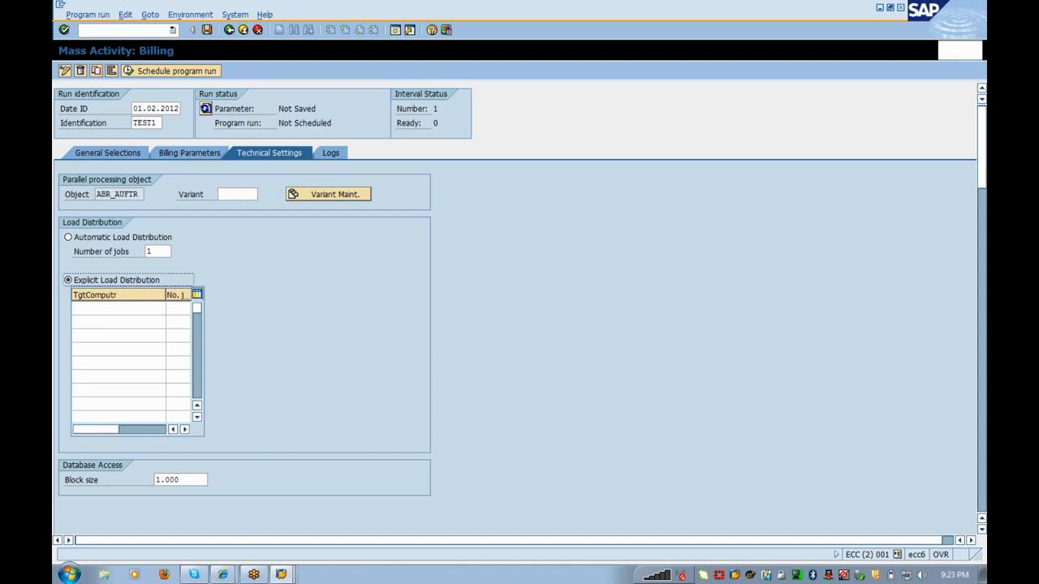
left_click(120, 308)
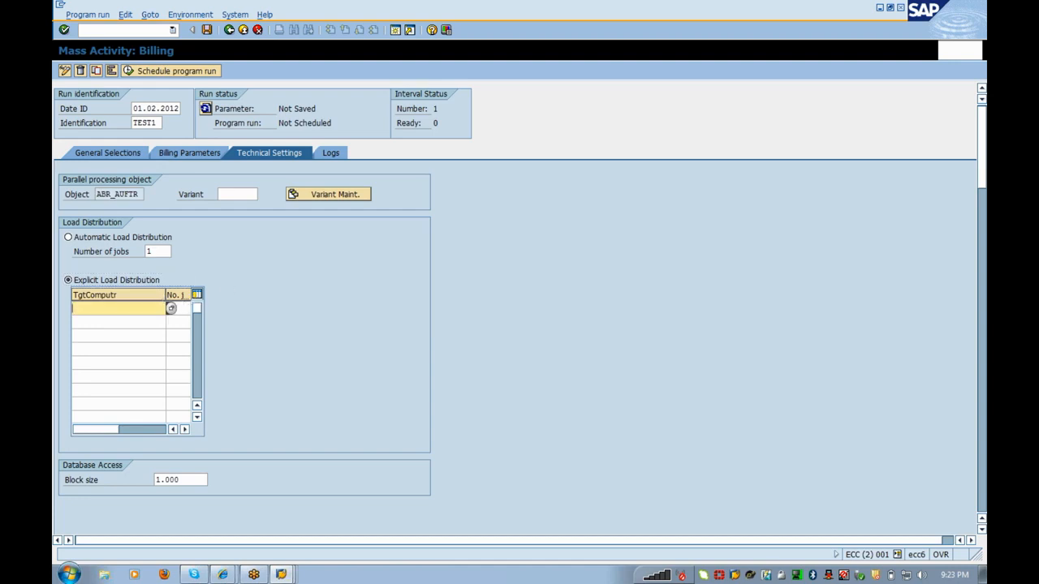
left_click(178, 309)
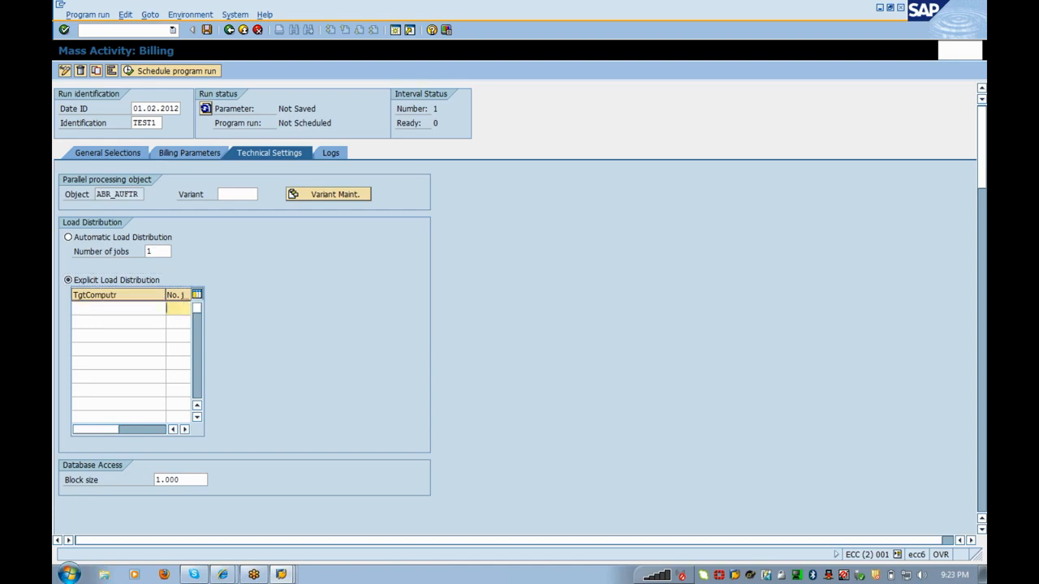
left_click(330, 155)
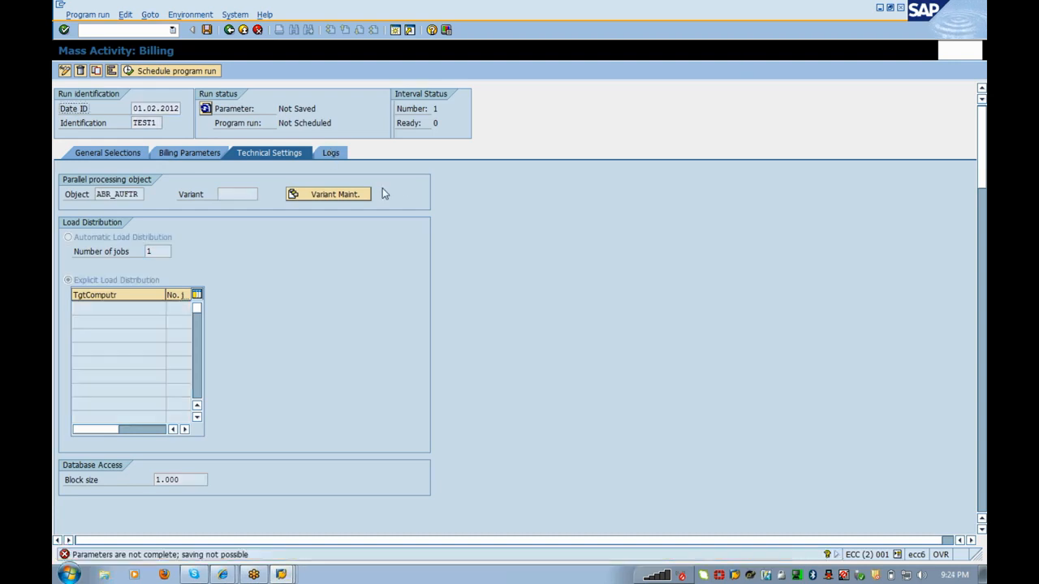
left_click(207, 30)
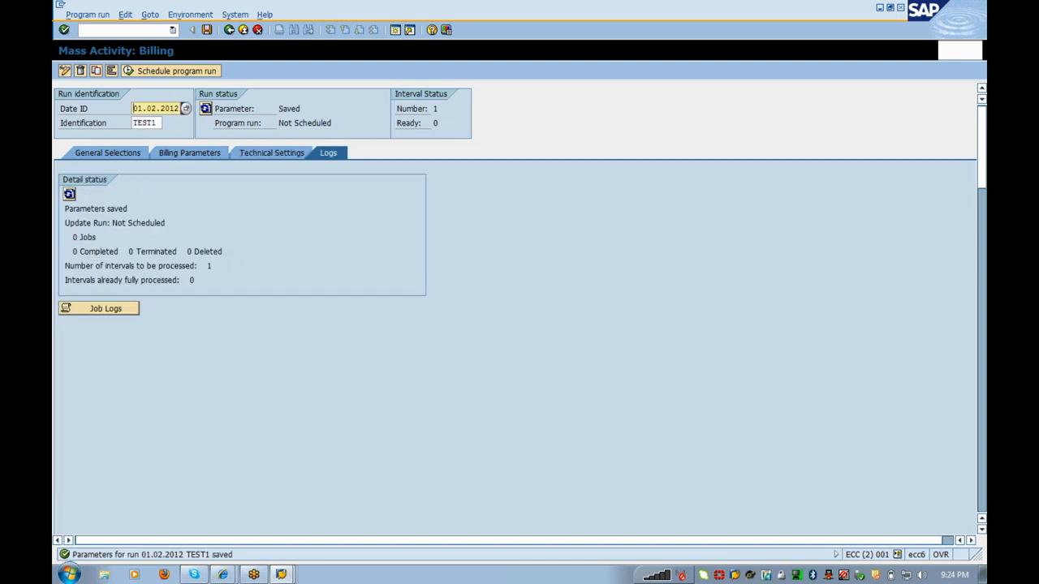
left_click(117, 312)
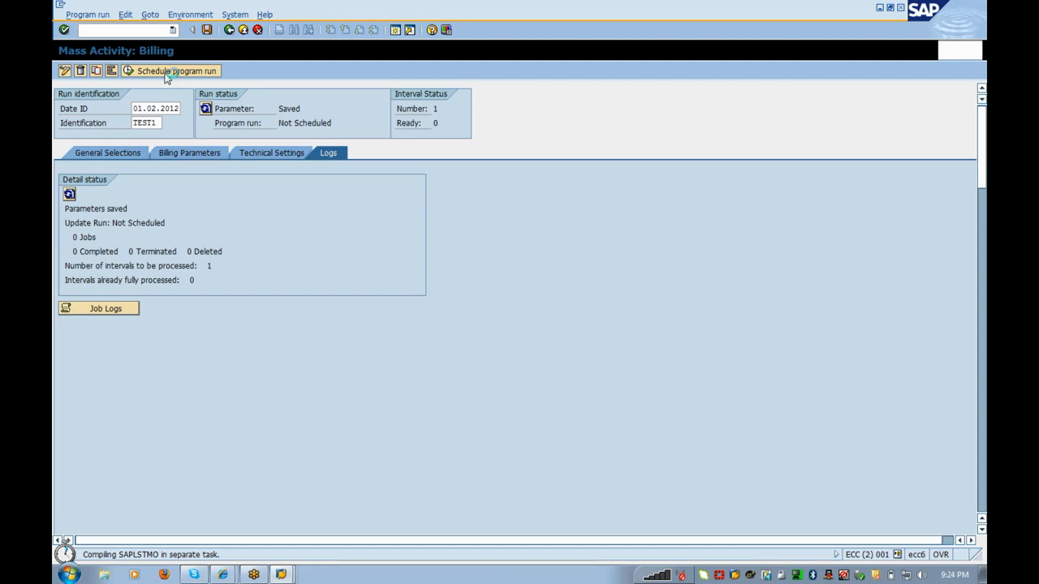
Step: Inspect document type VA Consumption Billing, then return to TEST1's Technical Settings
key("alt+Tab")
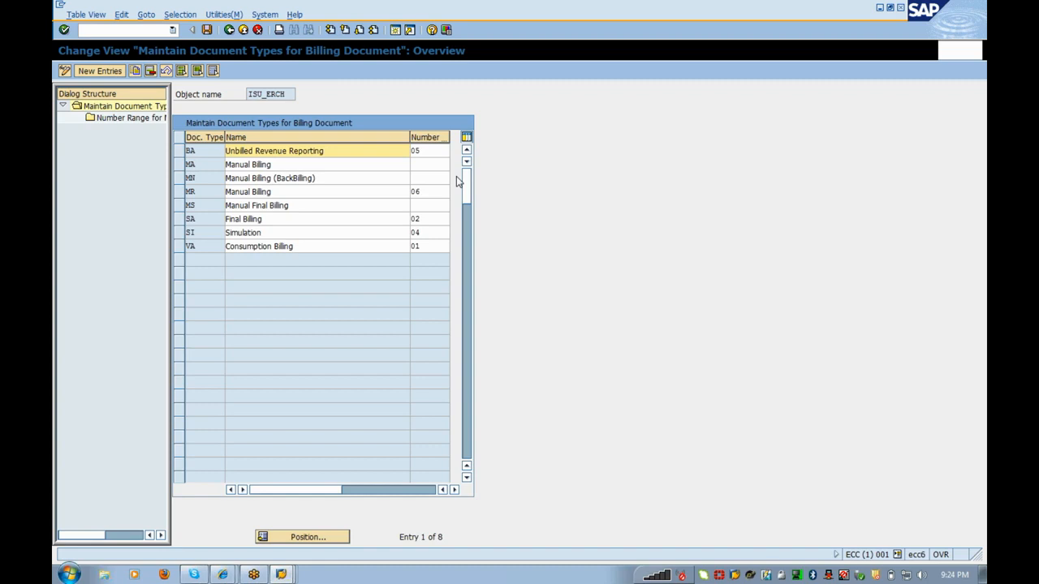
left_click(177, 246)
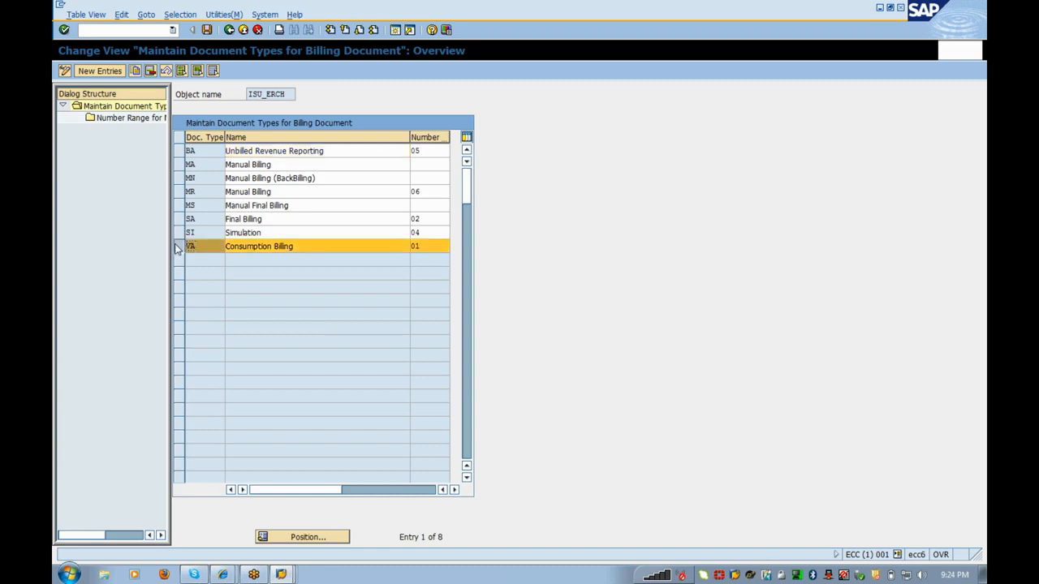
key("alt+Tab")
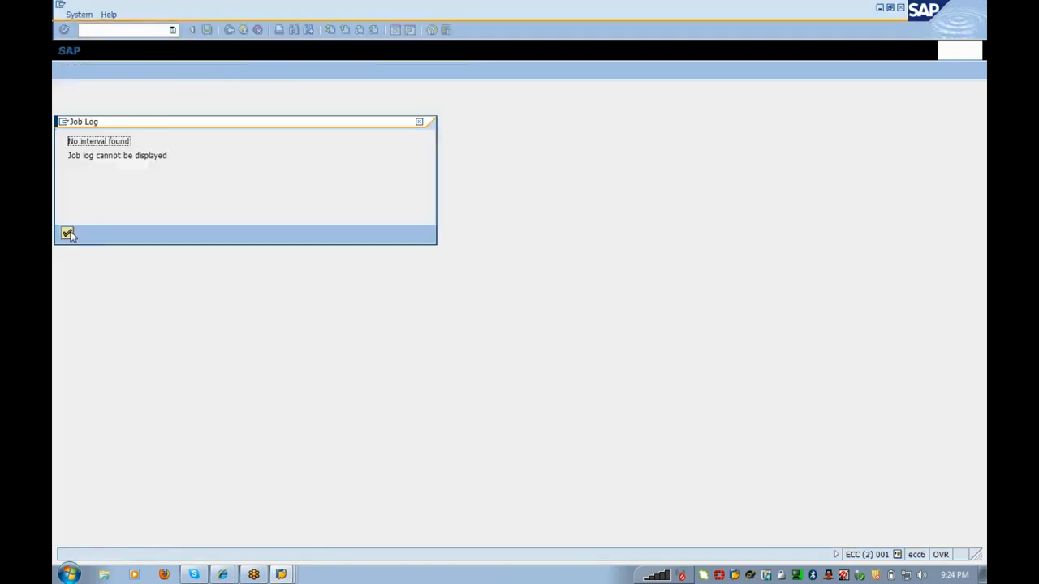
left_click(69, 234)
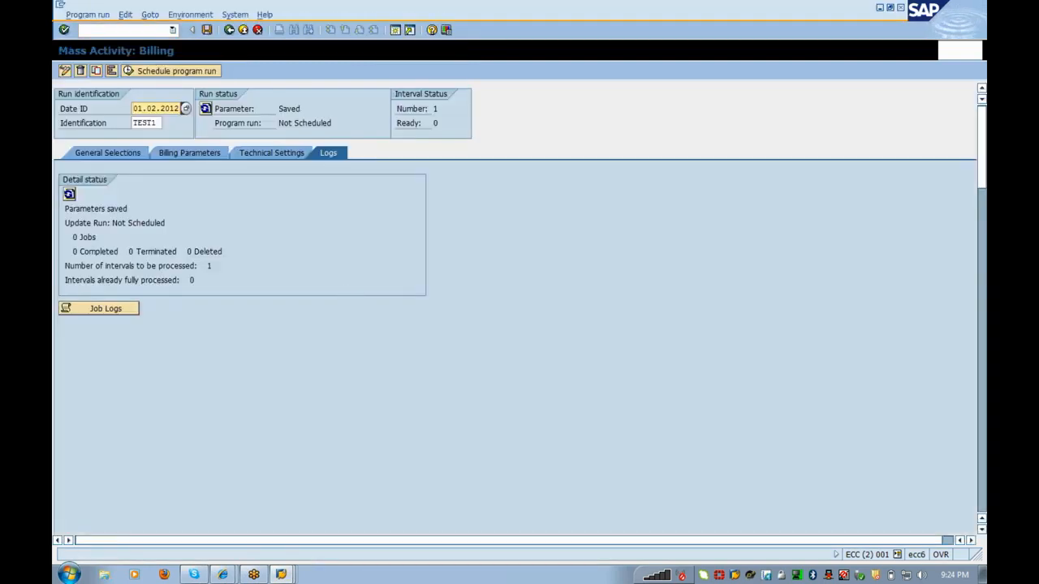
left_click(274, 153)
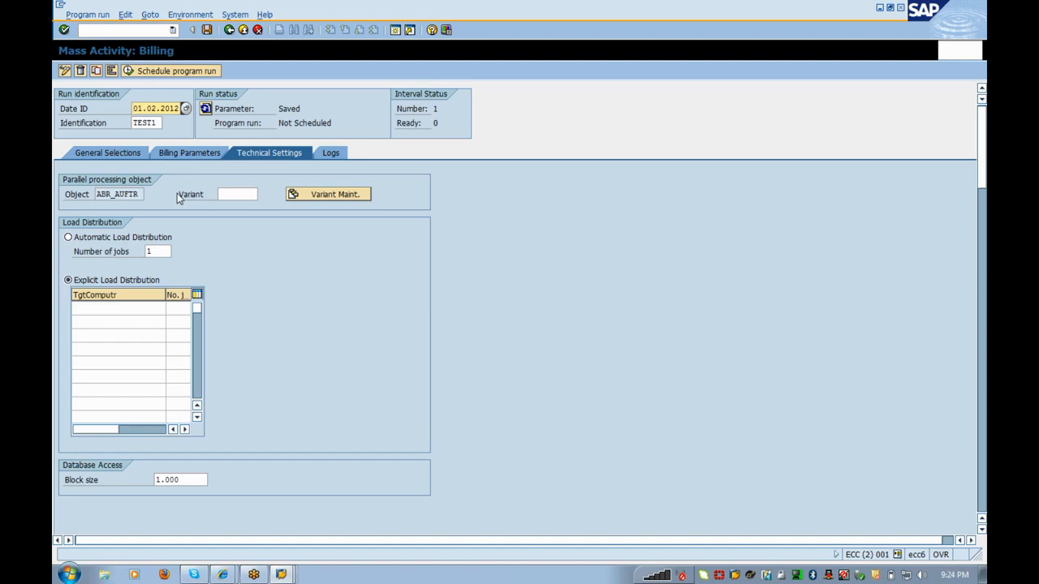
Step: Save run TEST1's parameters and attempt to schedule the program run
left_click(231, 194)
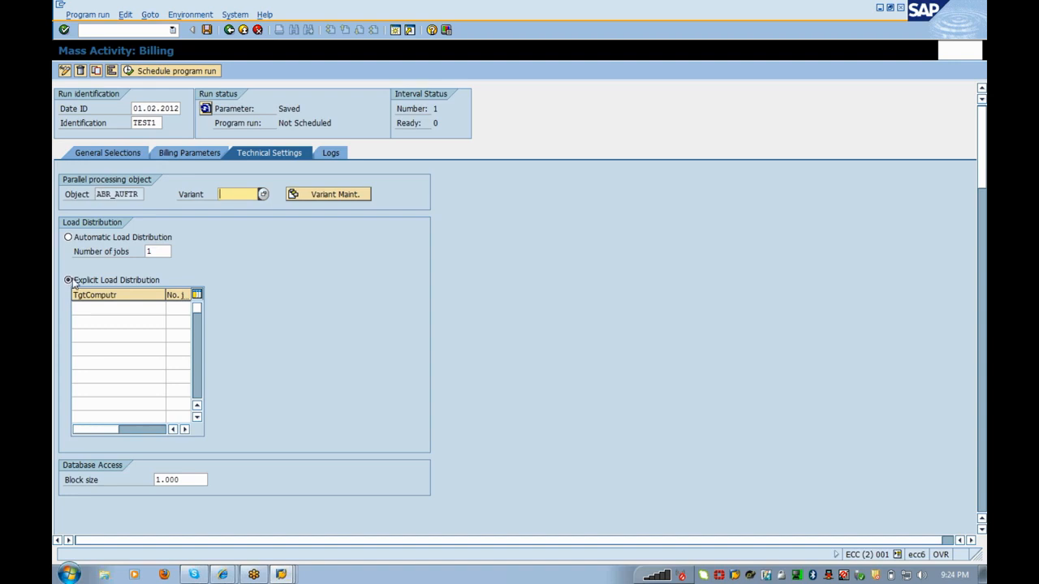
left_click(118, 308)
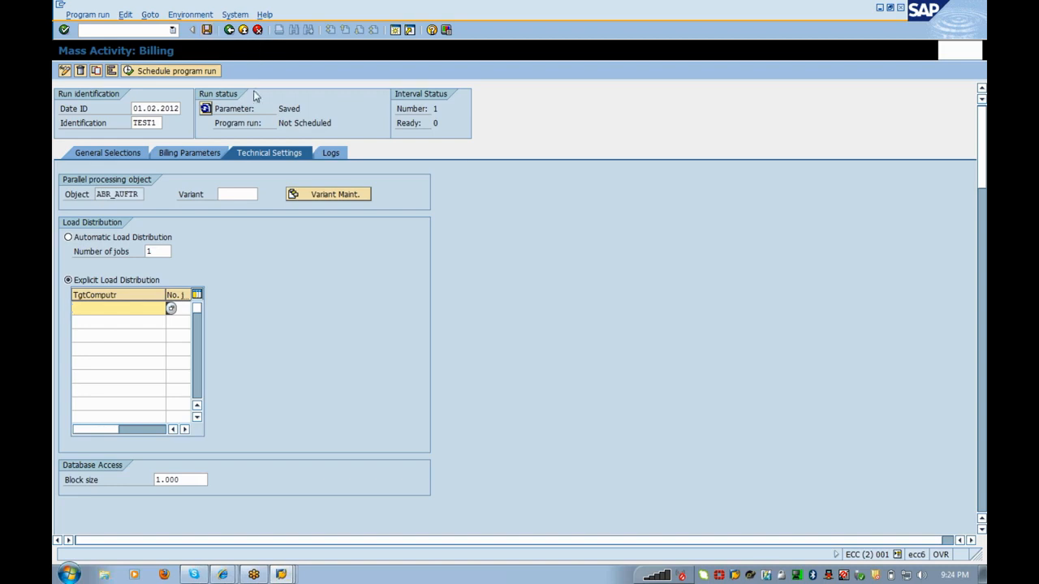
left_click(210, 73)
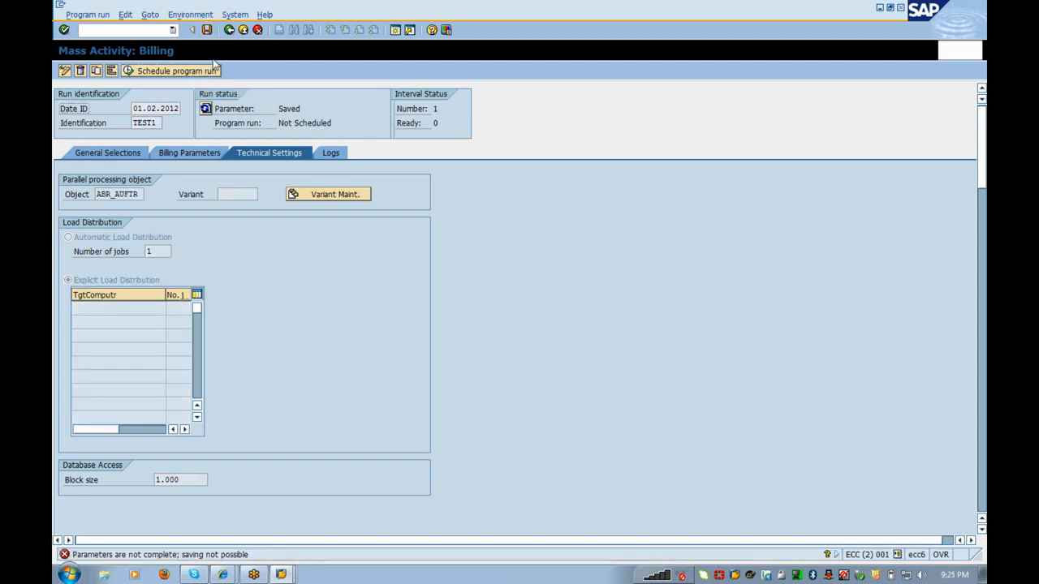
left_click(207, 30)
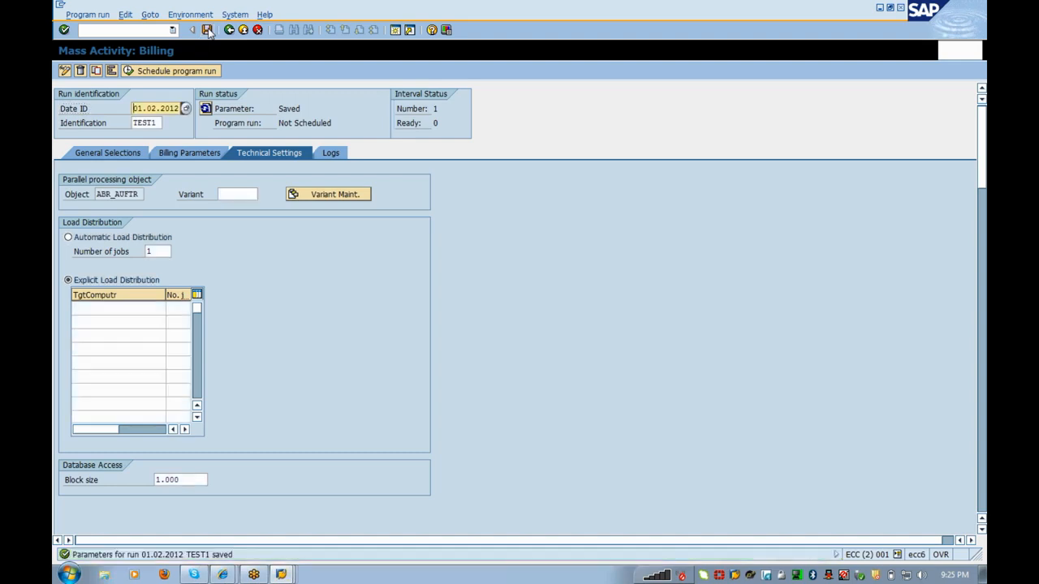
left_click(162, 73)
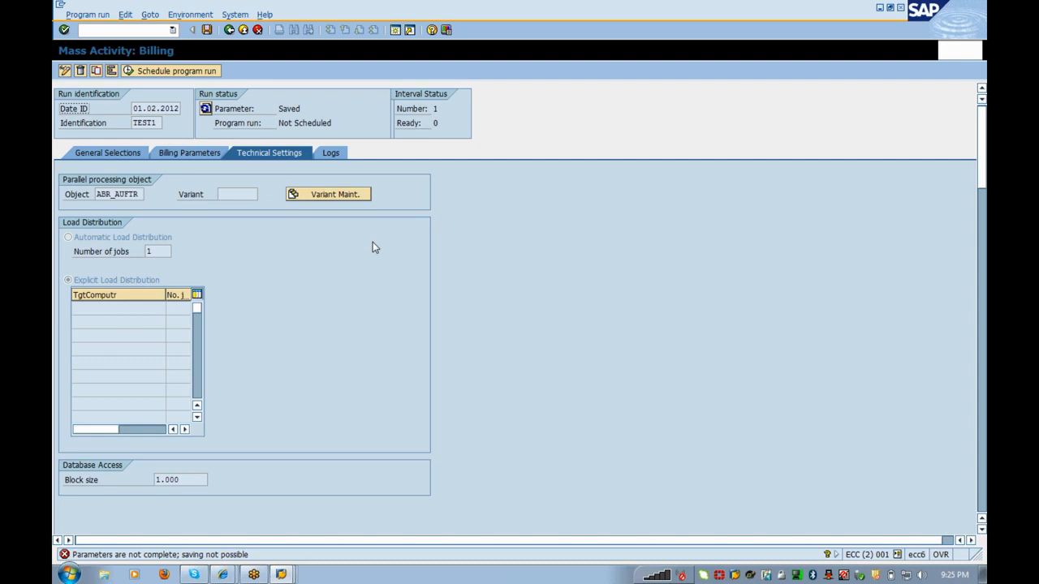
key("Return")
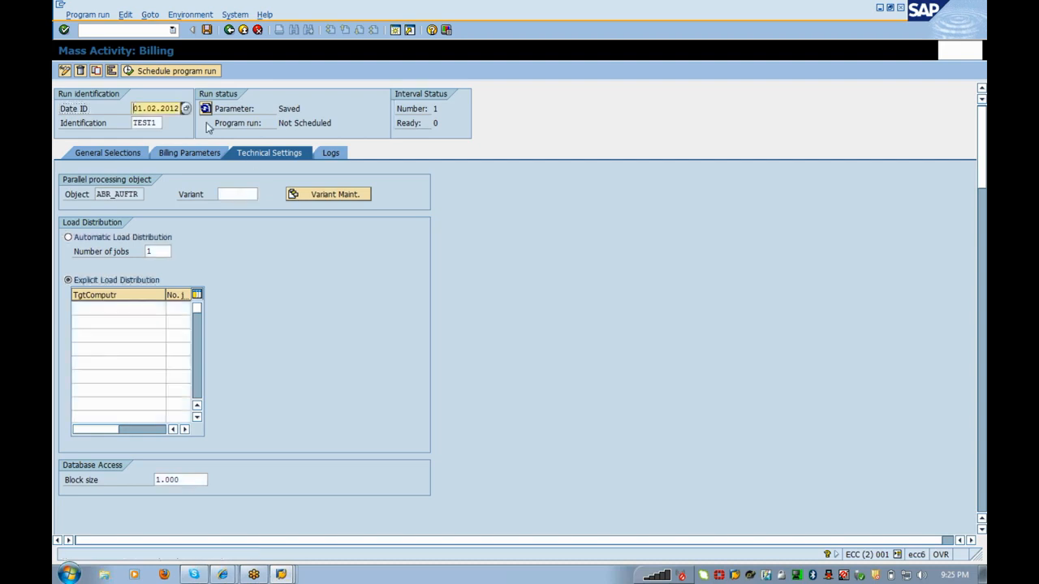
Step: Change the identification to TEST2, save its parameters, and open the Schedule Job dialog
left_click(158, 122)
key("BackSpace")
type("2")
key("Return")
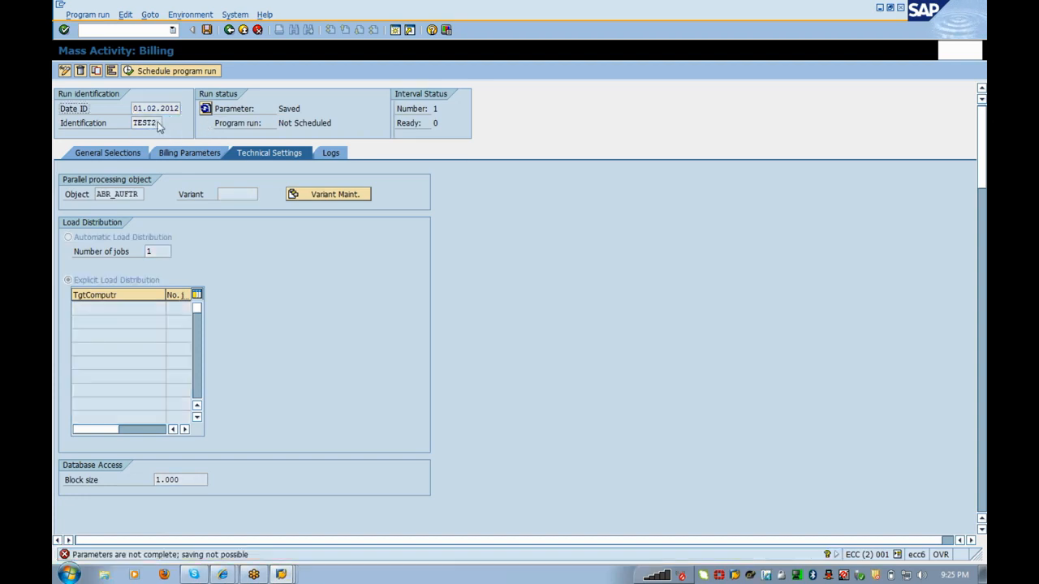
key("Return")
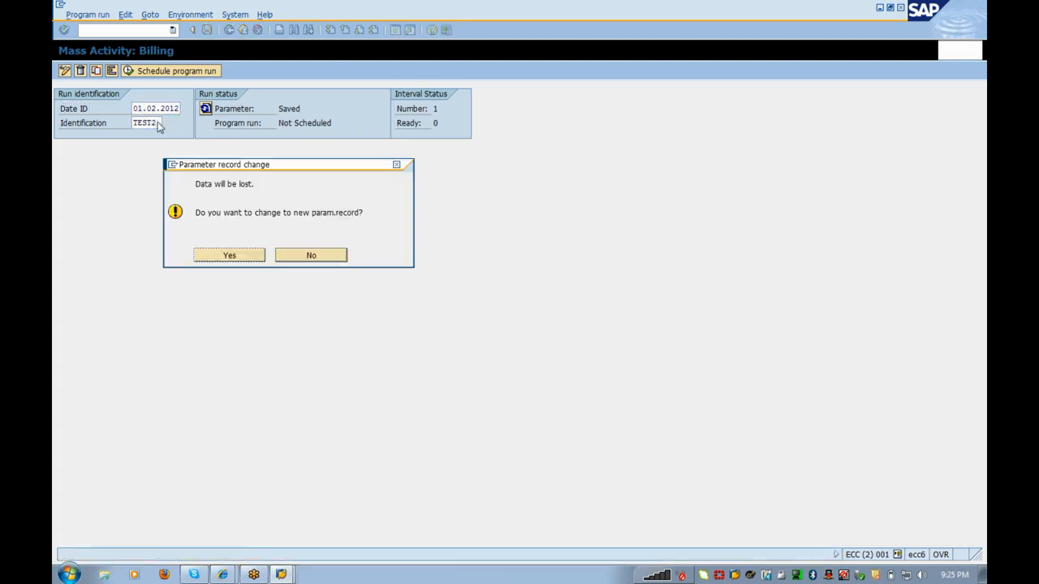
left_click(227, 255)
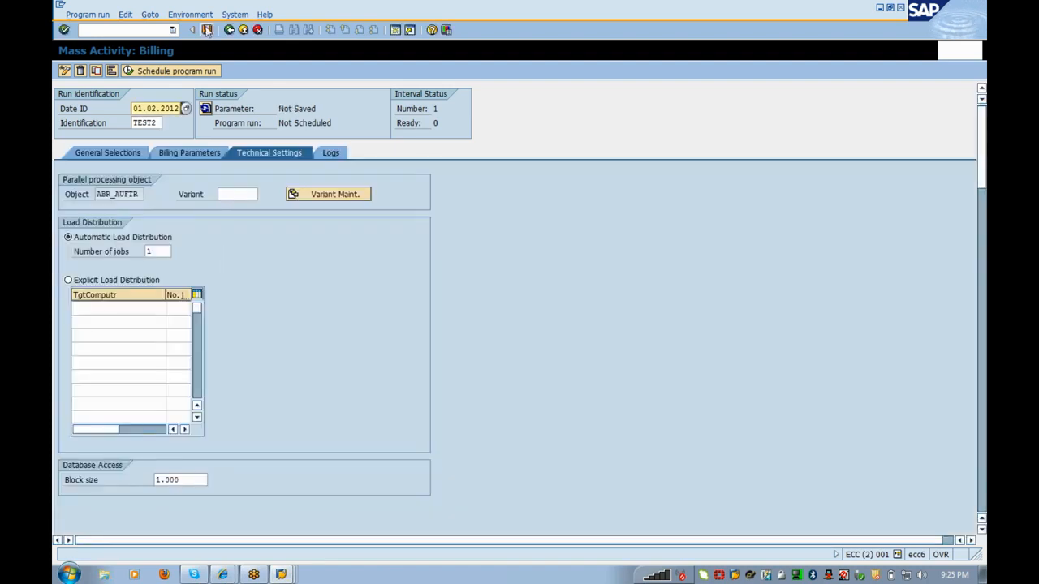
left_click(207, 29)
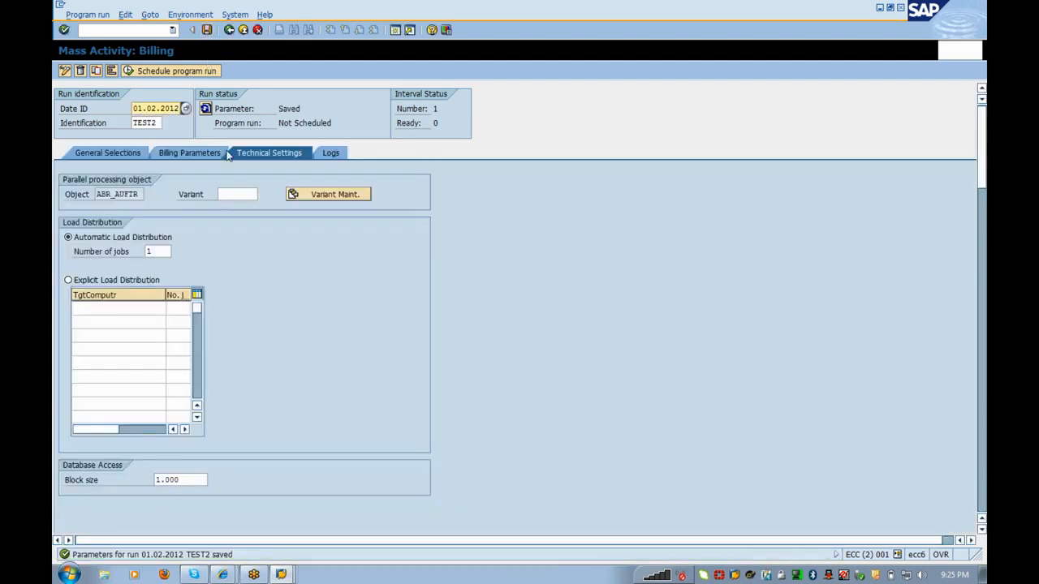
left_click(177, 71)
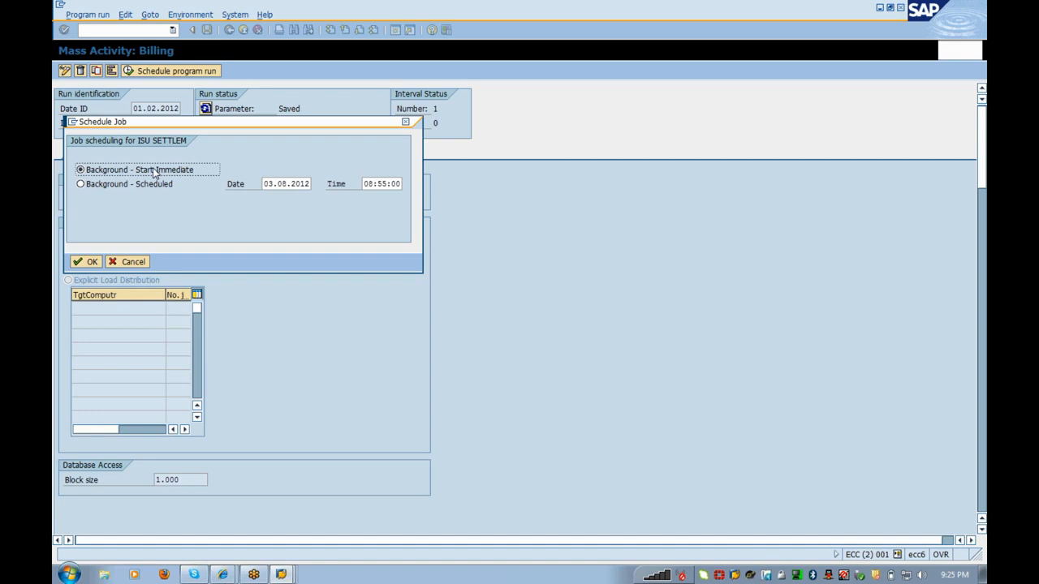
Step: Try Background - Scheduled, acknowledge the past-date notice, then confirm Background - Start Immediate
left_click(154, 192)
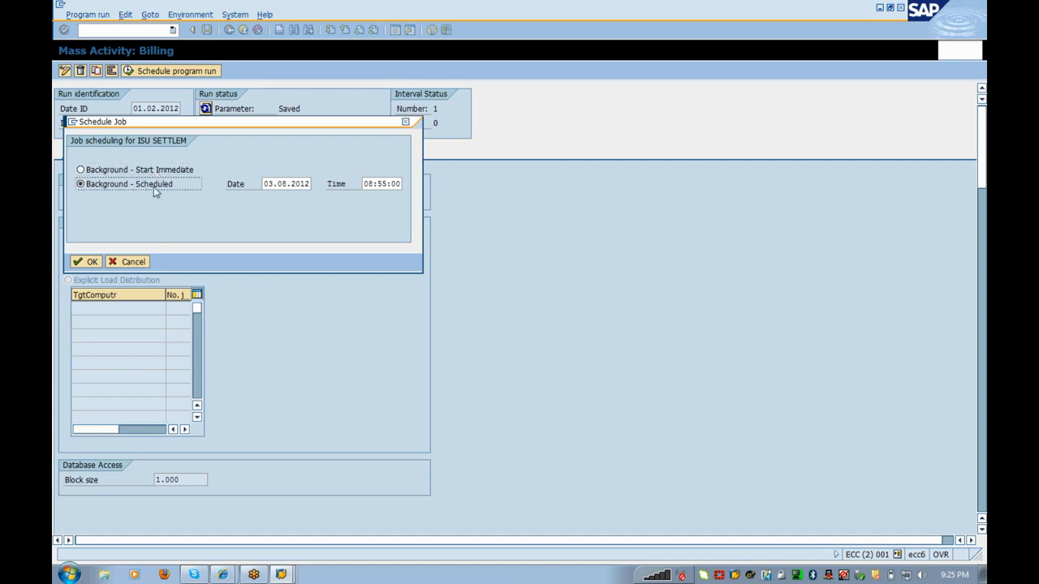
left_click(86, 263)
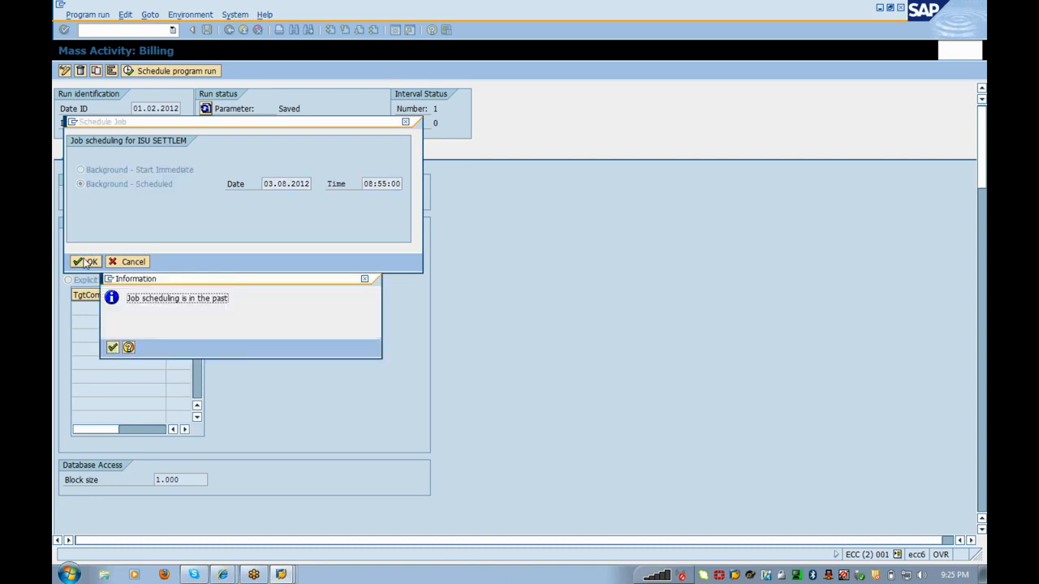
left_click(113, 348)
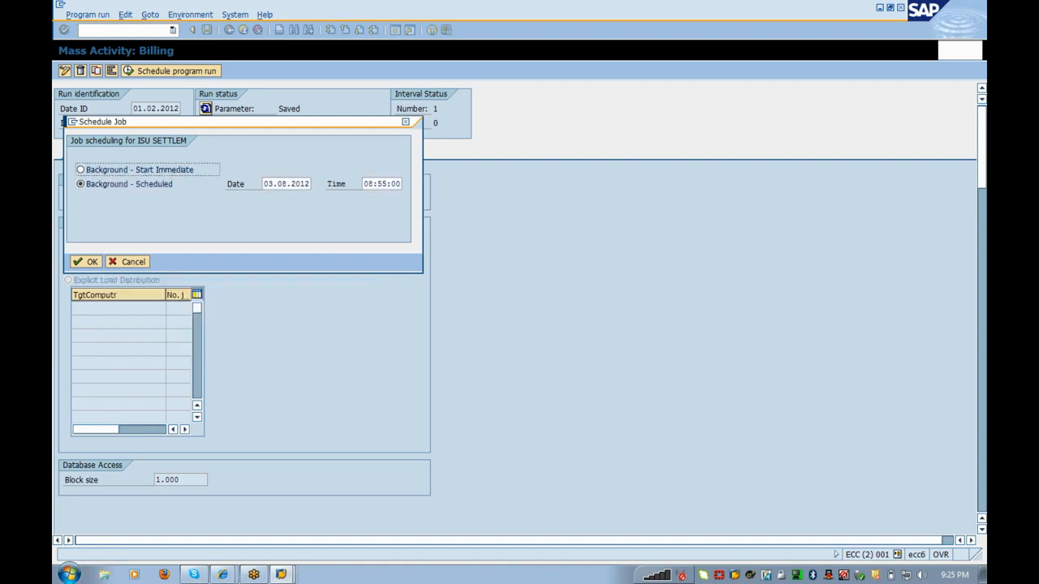
left_click(91, 174)
left_click(94, 187)
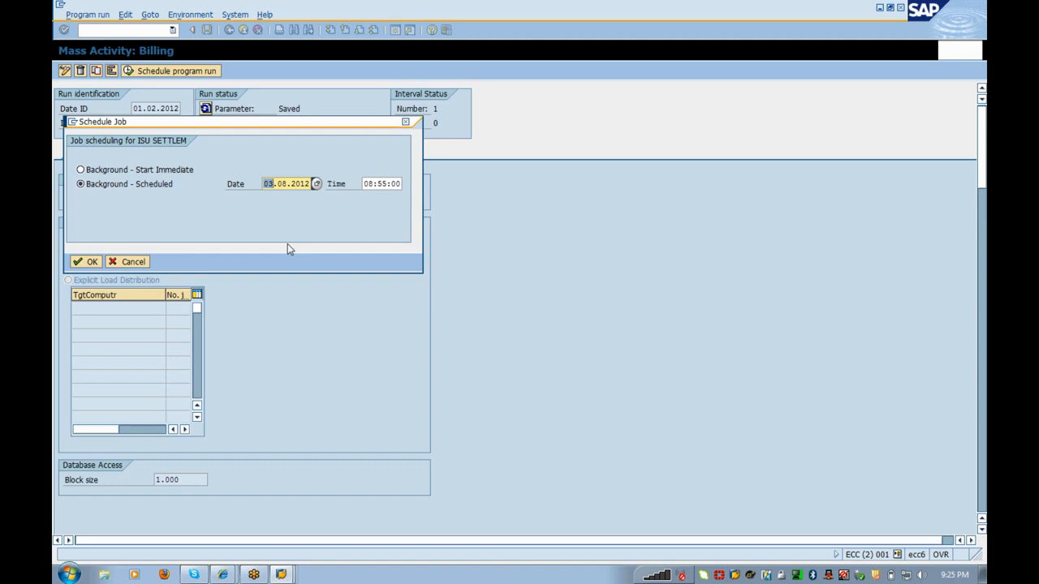
left_click(141, 172)
left_click(86, 262)
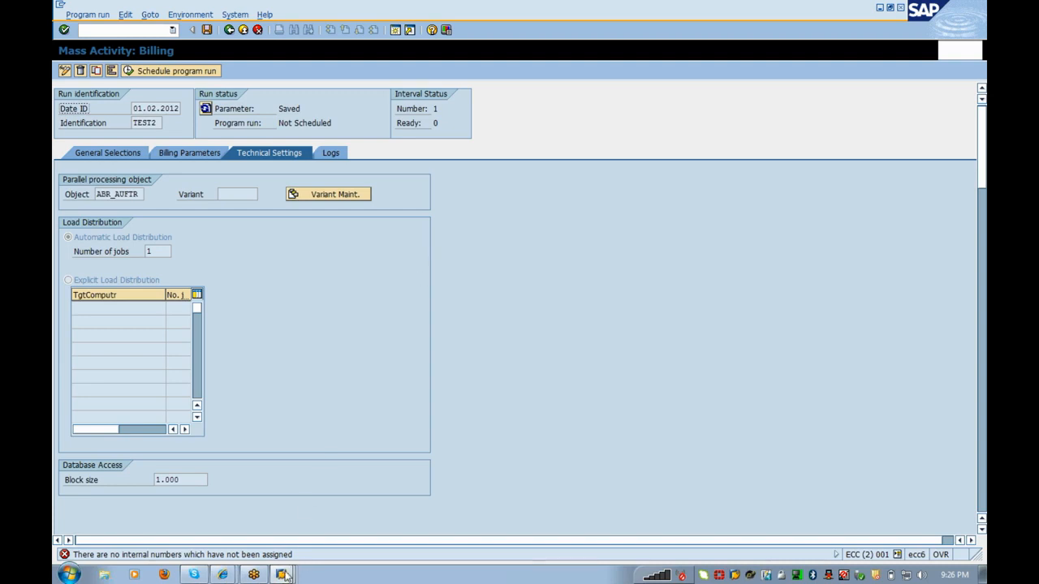
Step: Bring the billing document types window to the front
mouse_move(281, 574)
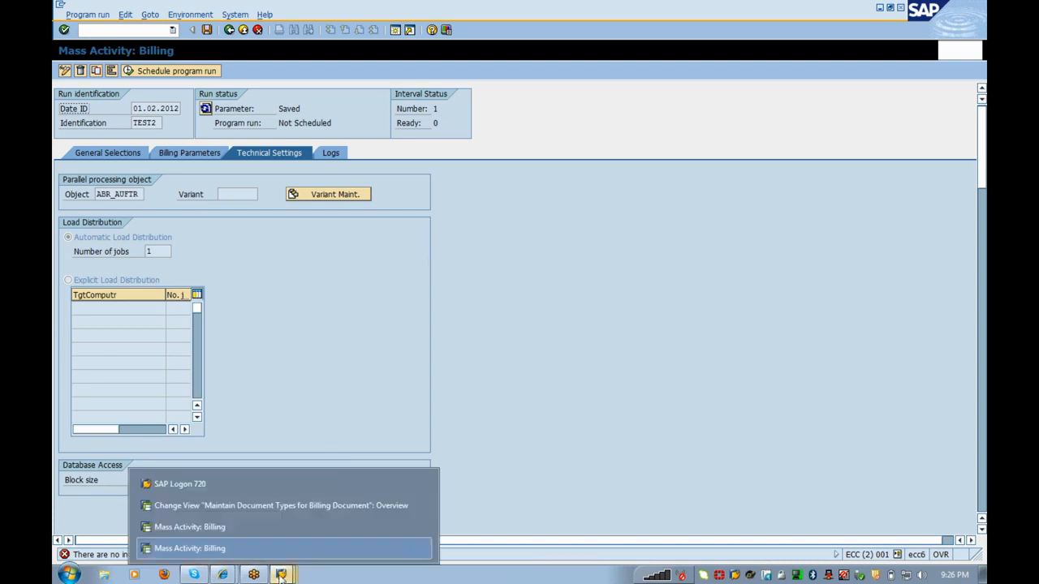
left_click(186, 527)
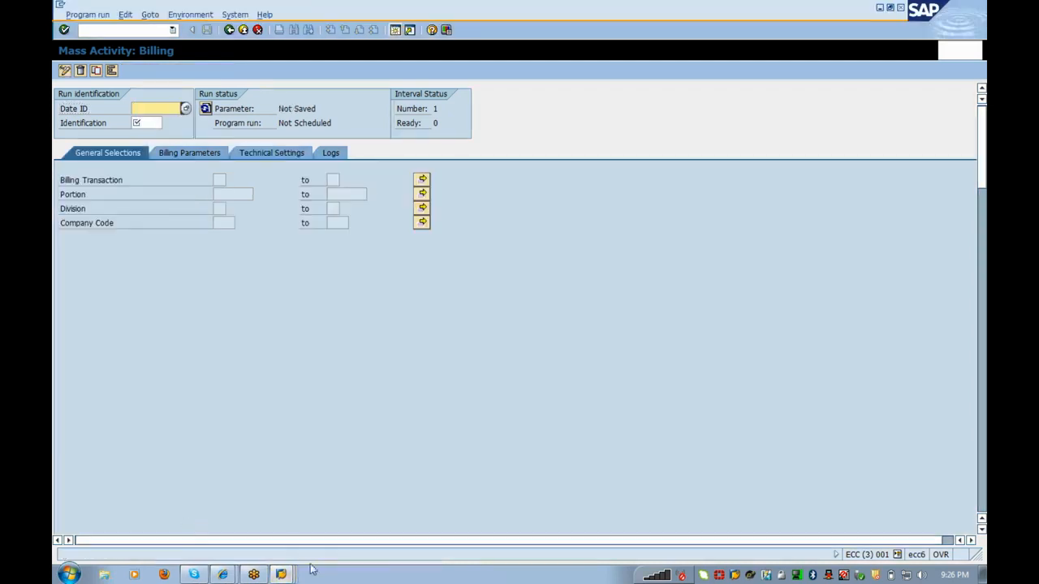
mouse_move(281, 575)
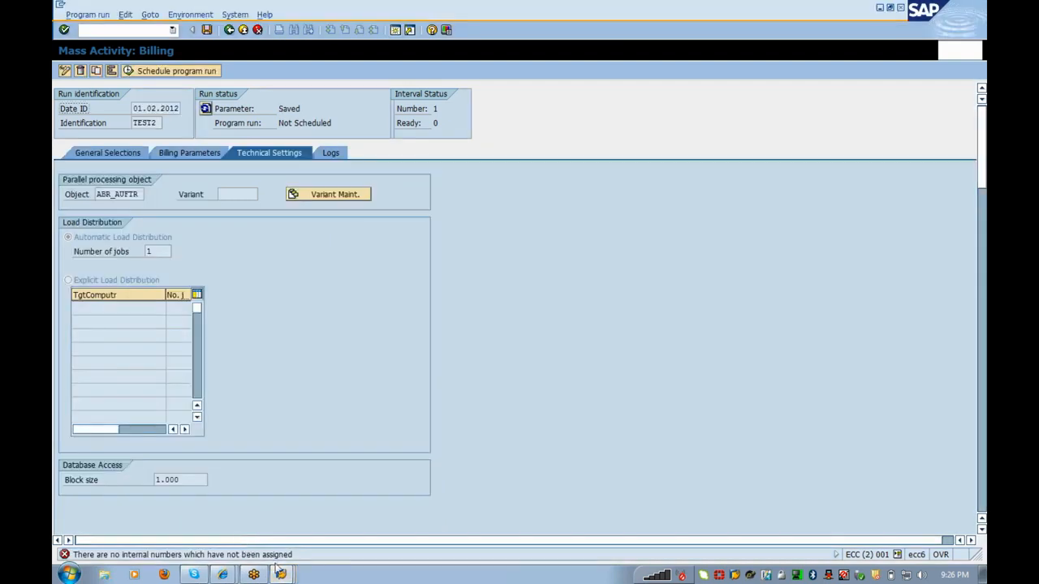
mouse_move(282, 576)
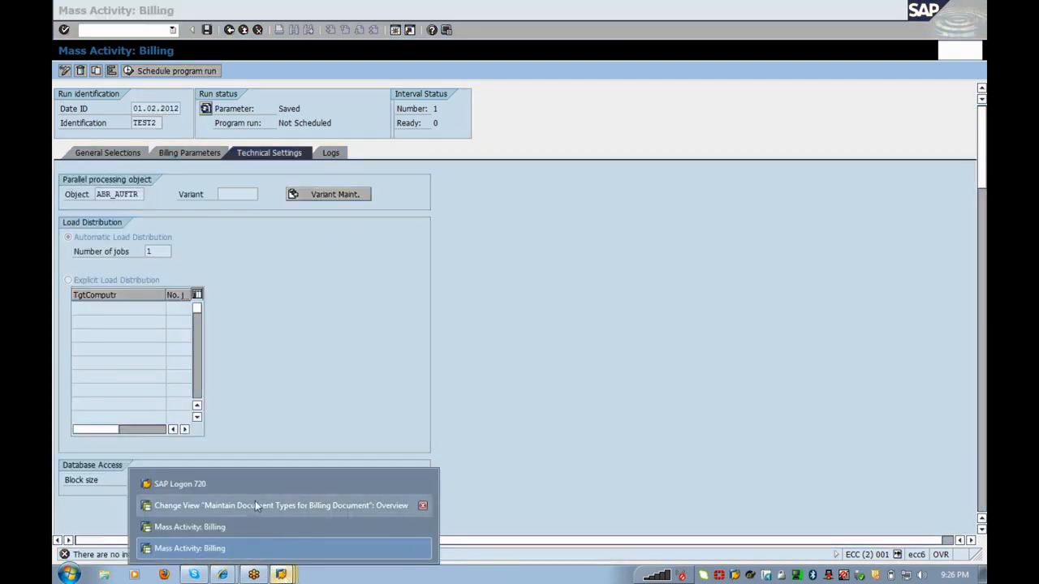
left_click(255, 501)
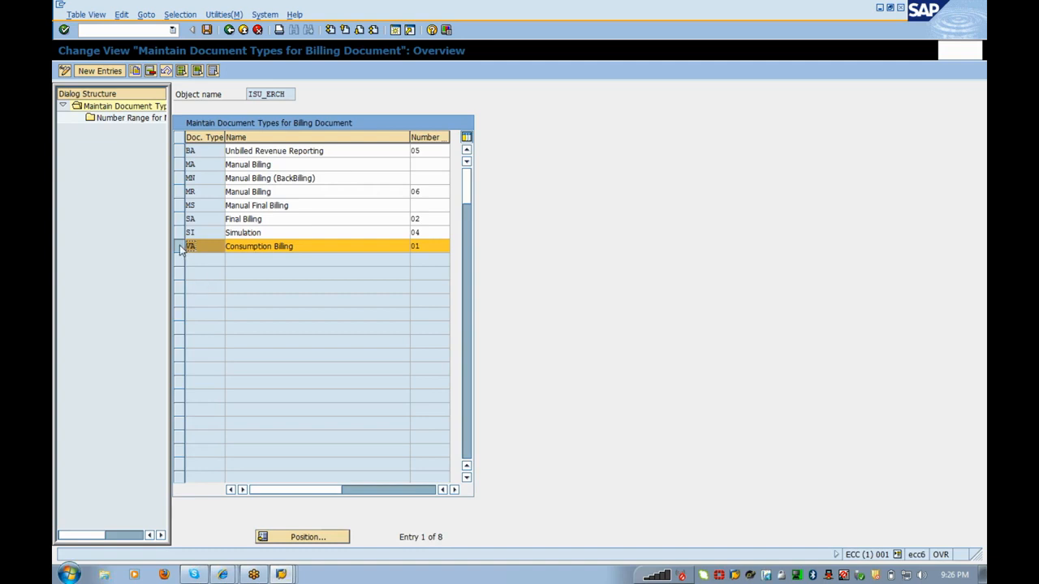
Step: Enter mass-processing number range 01 for VA, then cancel and discard the entry
double_click(127, 119)
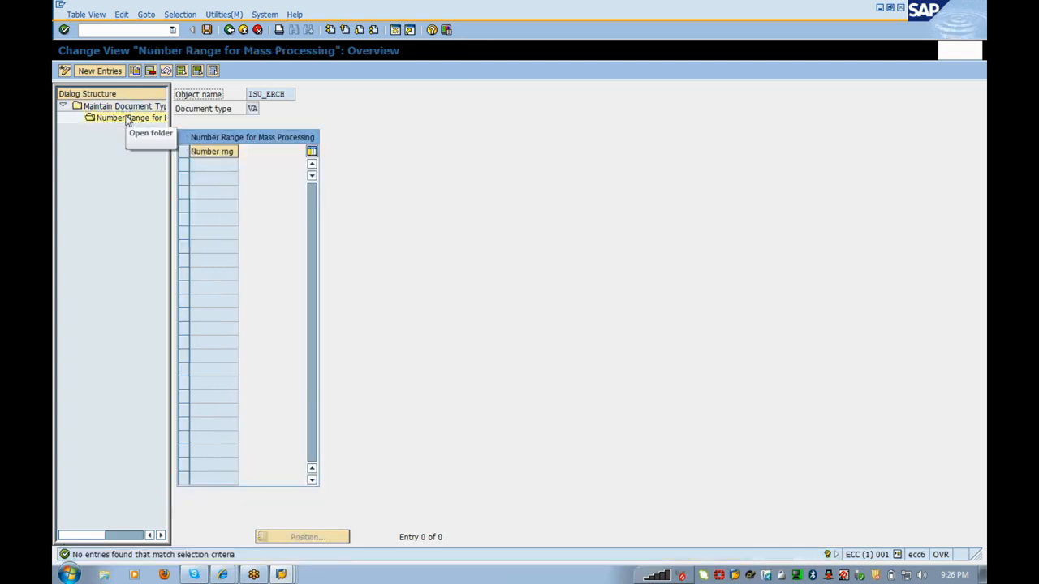
left_click(100, 71)
key("F4")
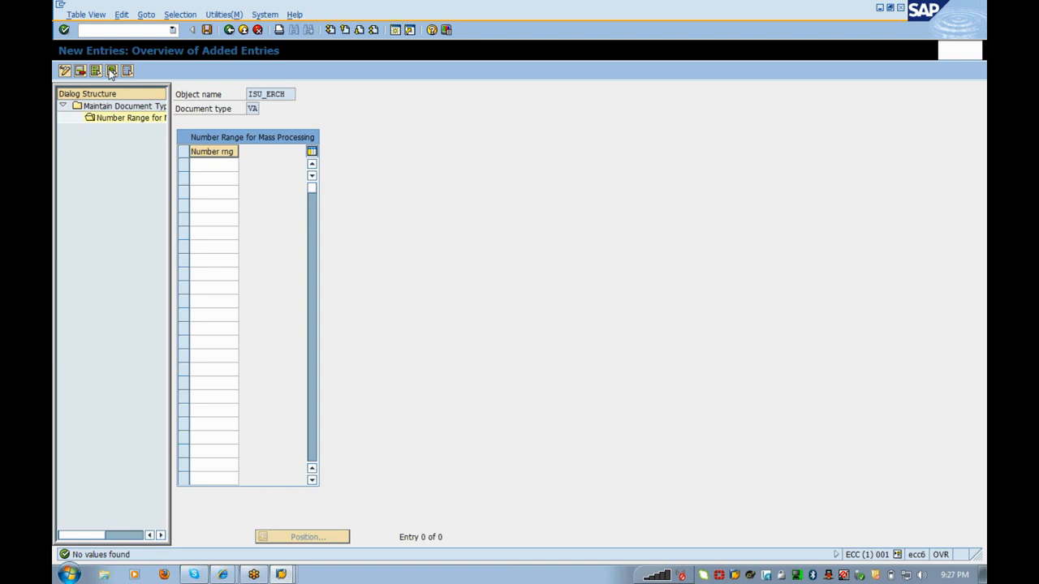
type("01")
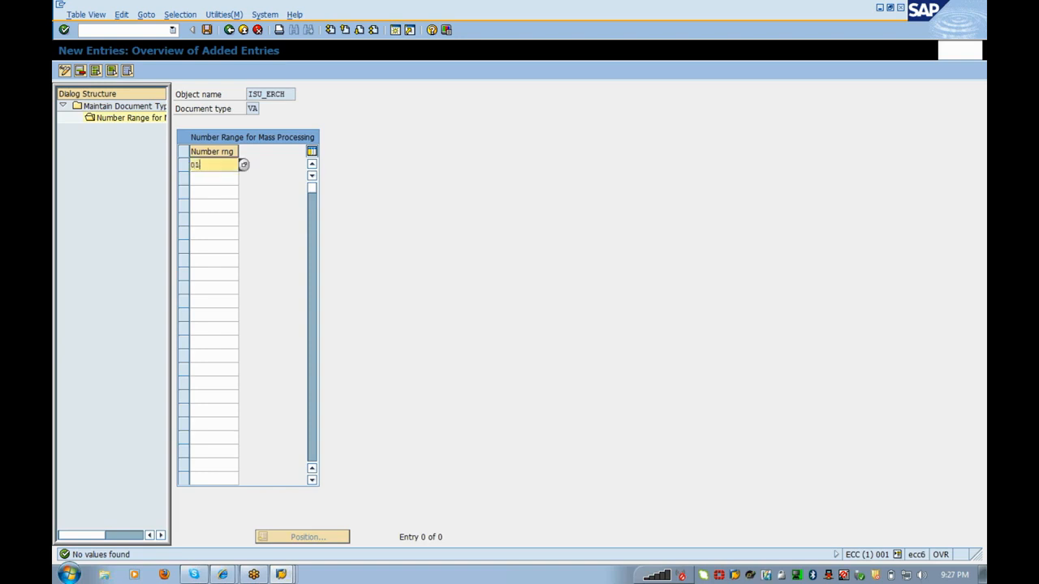
left_click(228, 31)
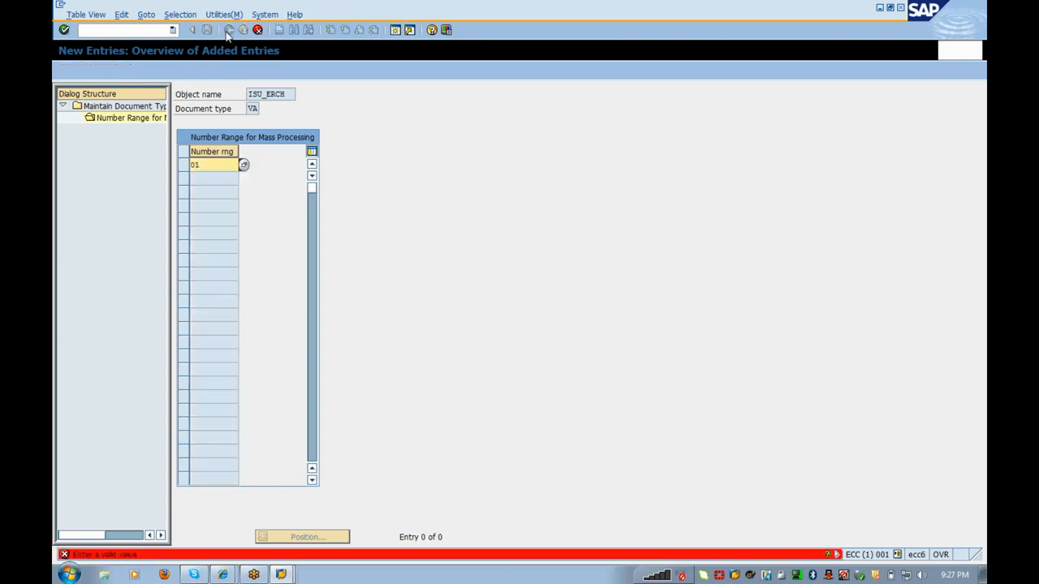
left_click(257, 30)
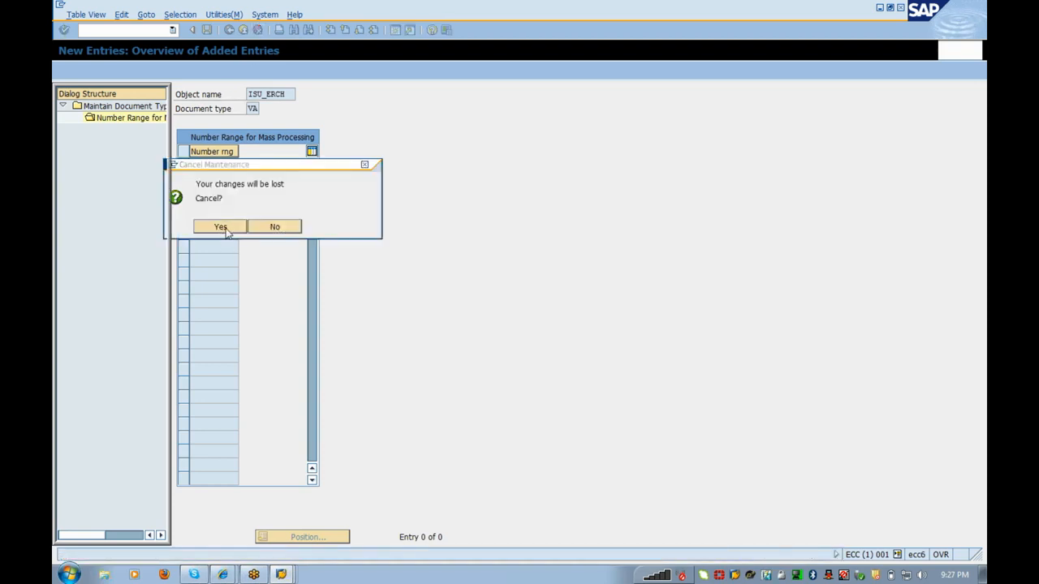
left_click(220, 228)
left_click(243, 31)
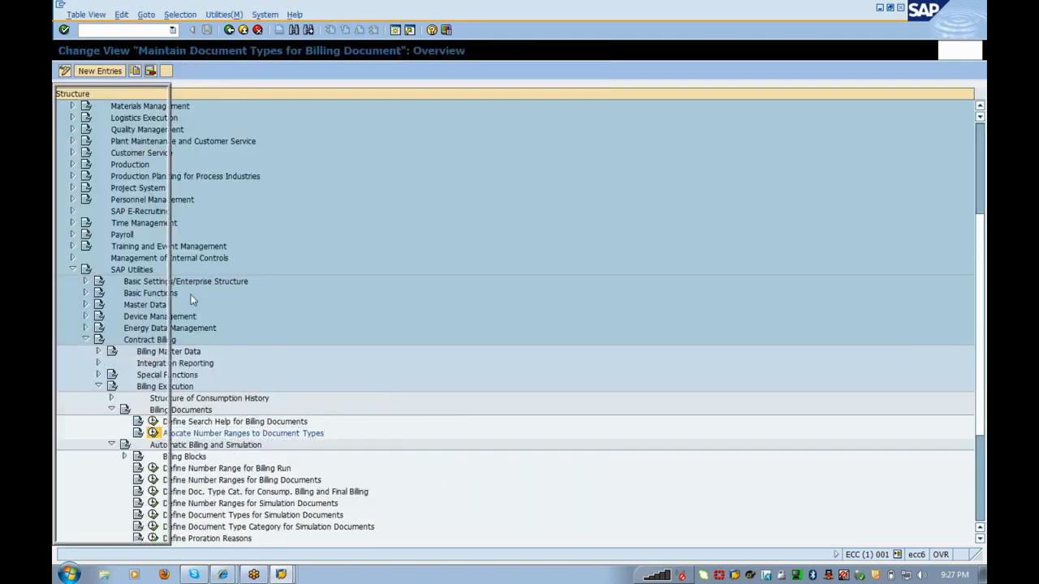
Step: Select number range 01 for document type VA from the value list
left_click(421, 246)
left_click(455, 246)
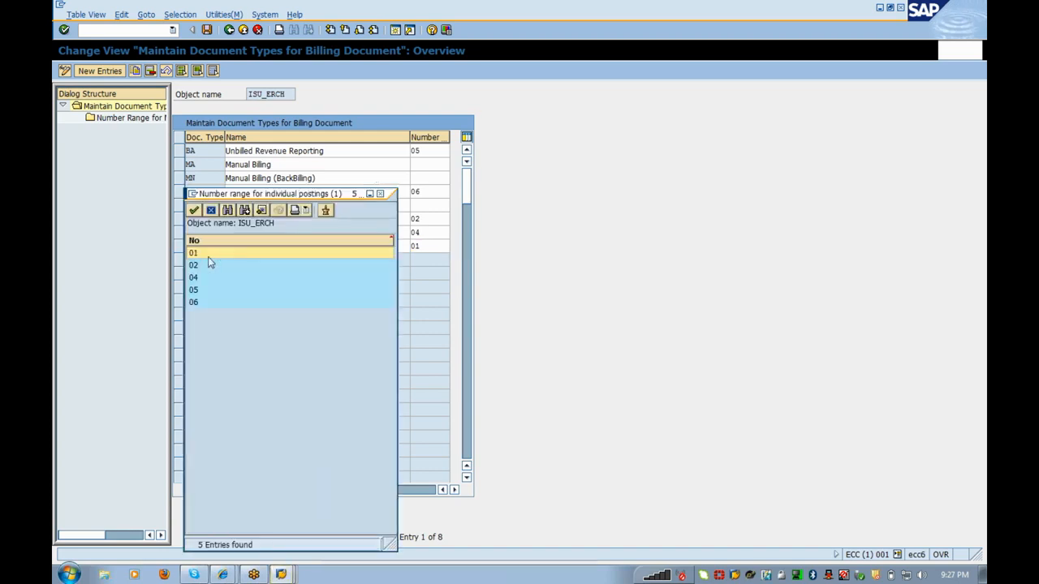
left_click(208, 256)
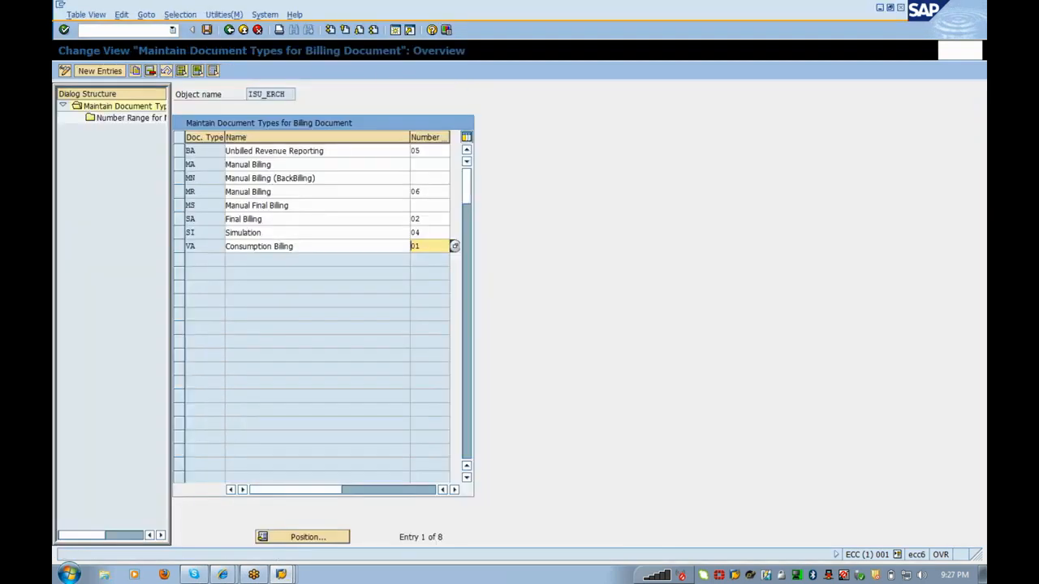
Step: Open a new session and run transaction SPRO
left_click(396, 29)
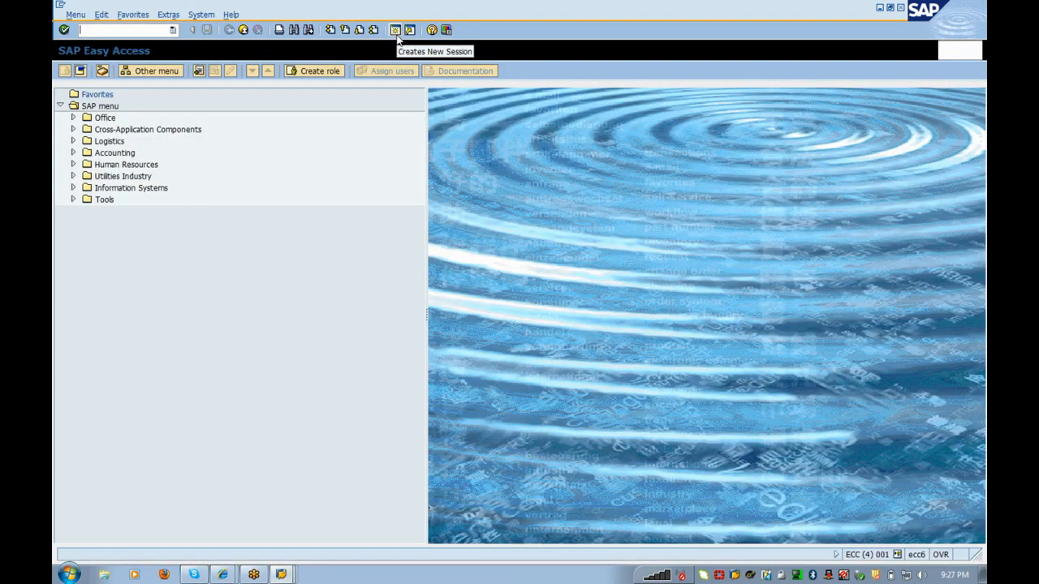
type("spro")
key("Return")
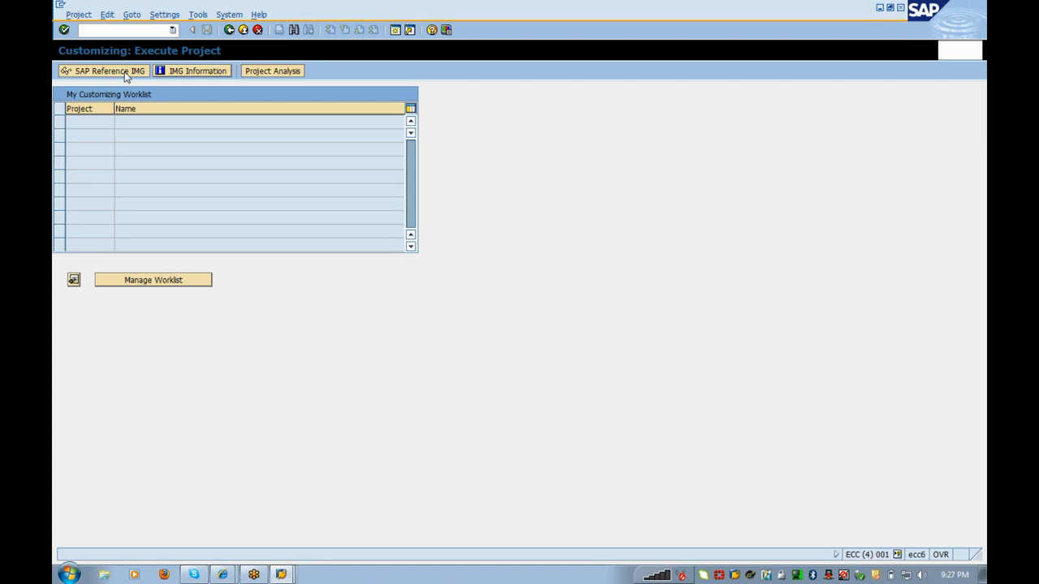
Step: In the SAP Reference IMG, open Define Number Range for Billing Run under SAP Utilities > Contract Billing > Automatic Billing and Simulation
left_click(124, 72)
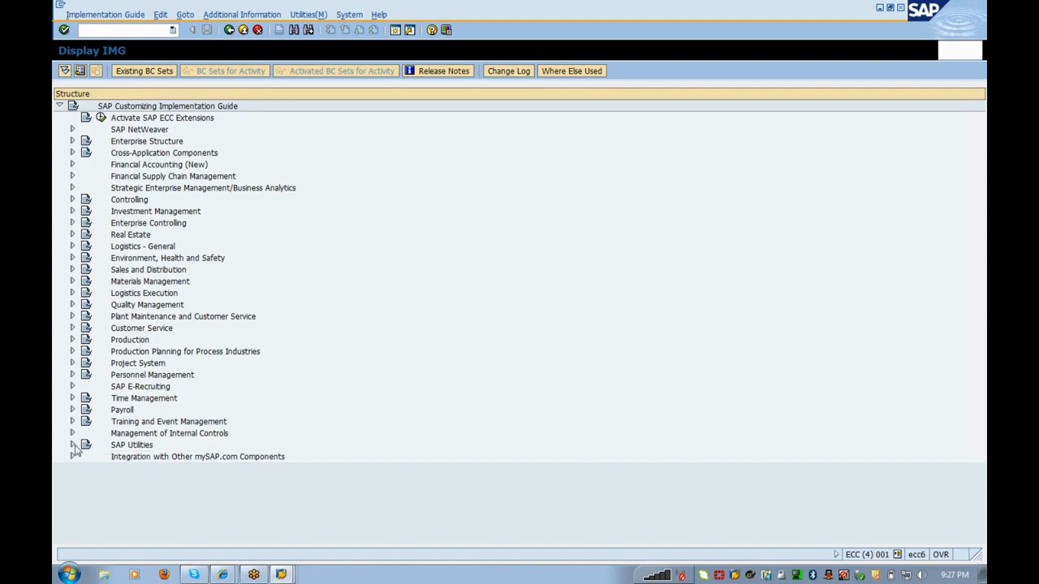
left_click(72, 446)
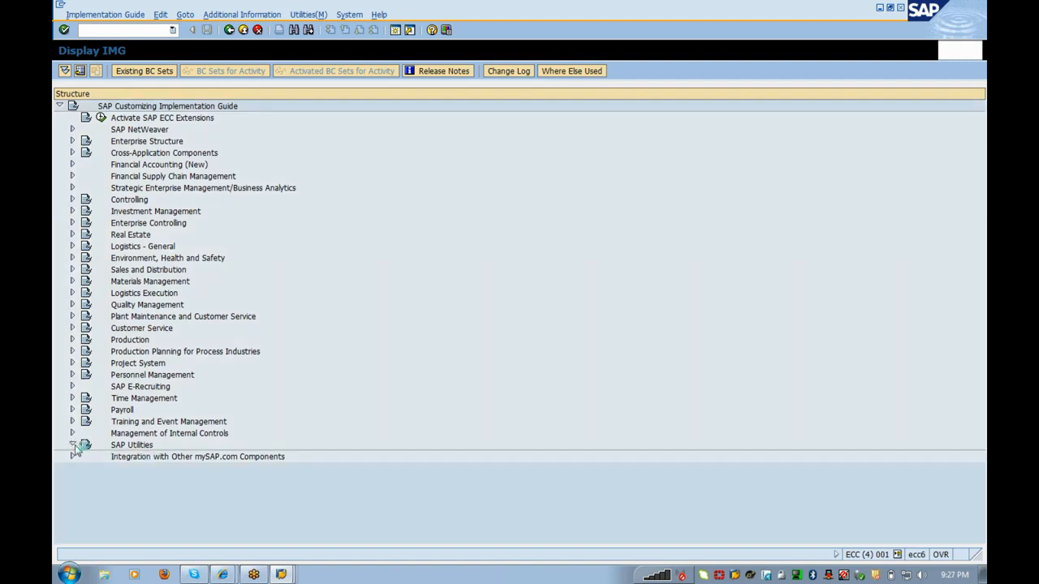
left_click(85, 445)
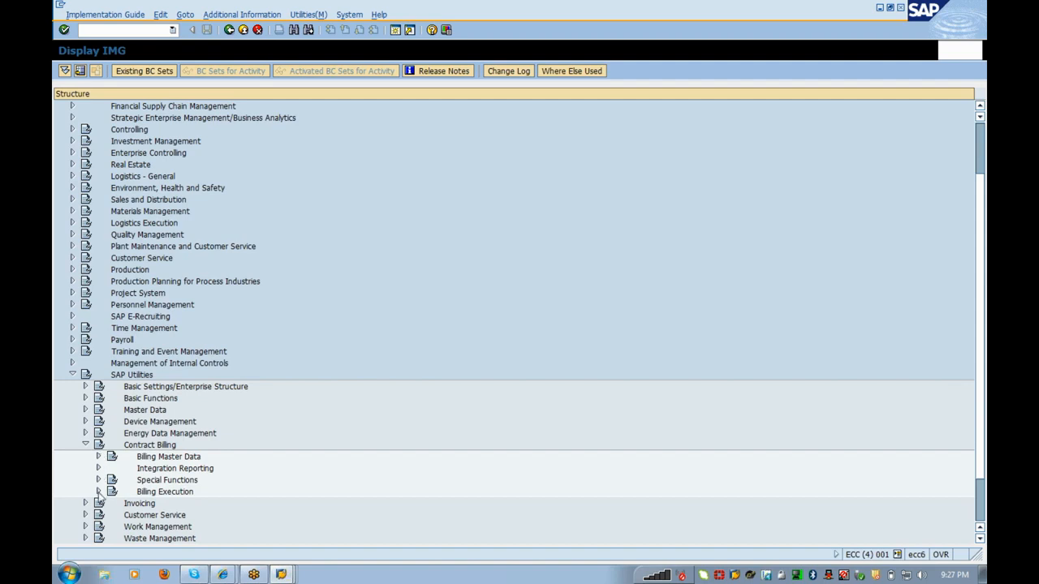
left_click(99, 492)
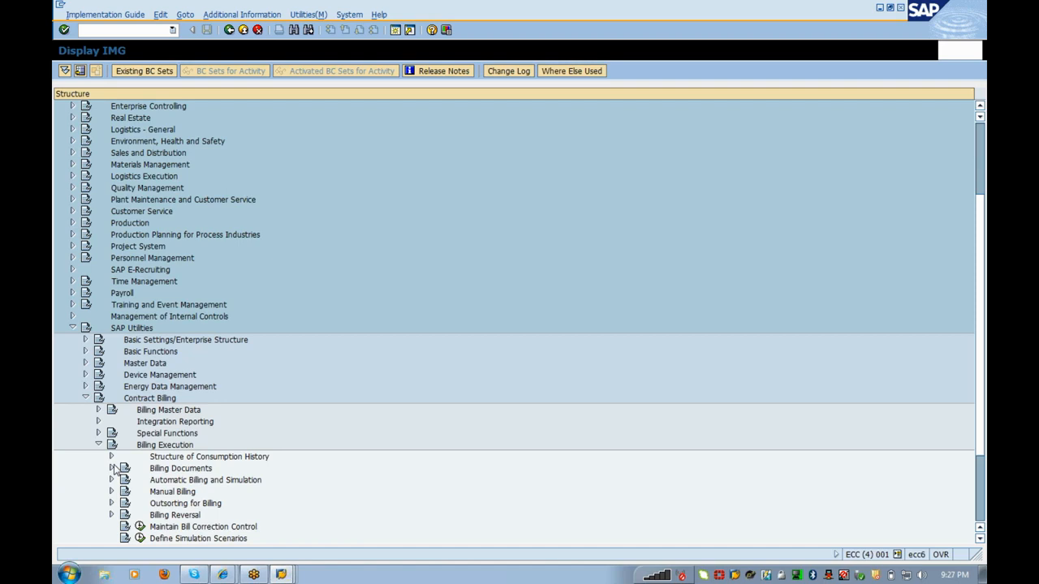
left_click(112, 468)
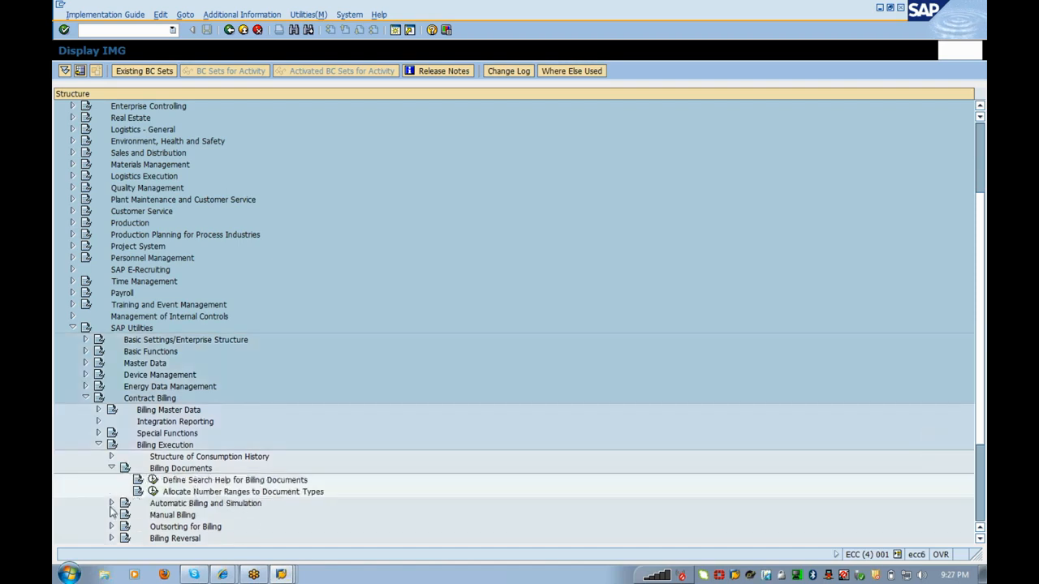
left_click(112, 504)
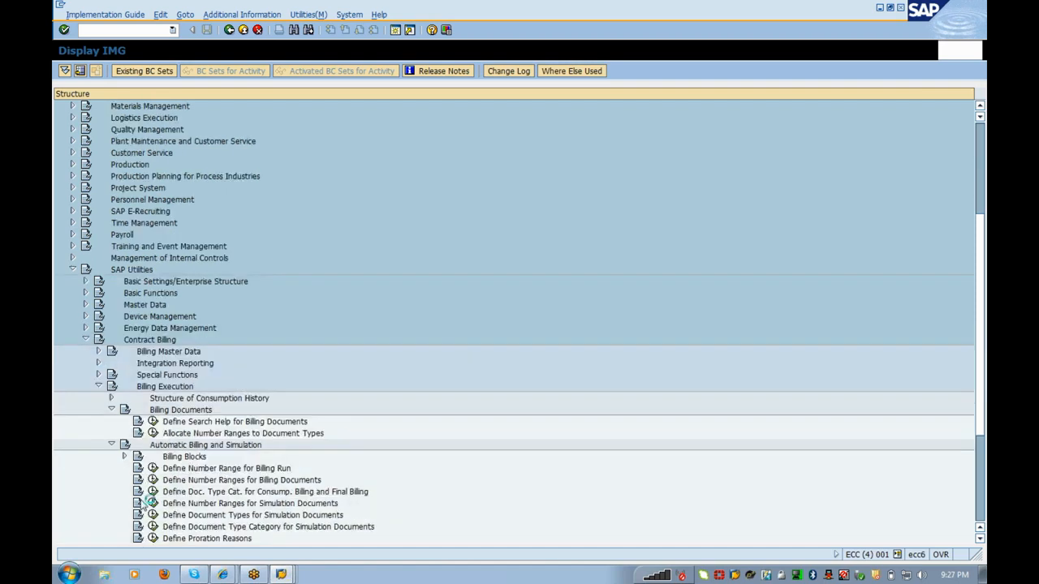
left_click(153, 468)
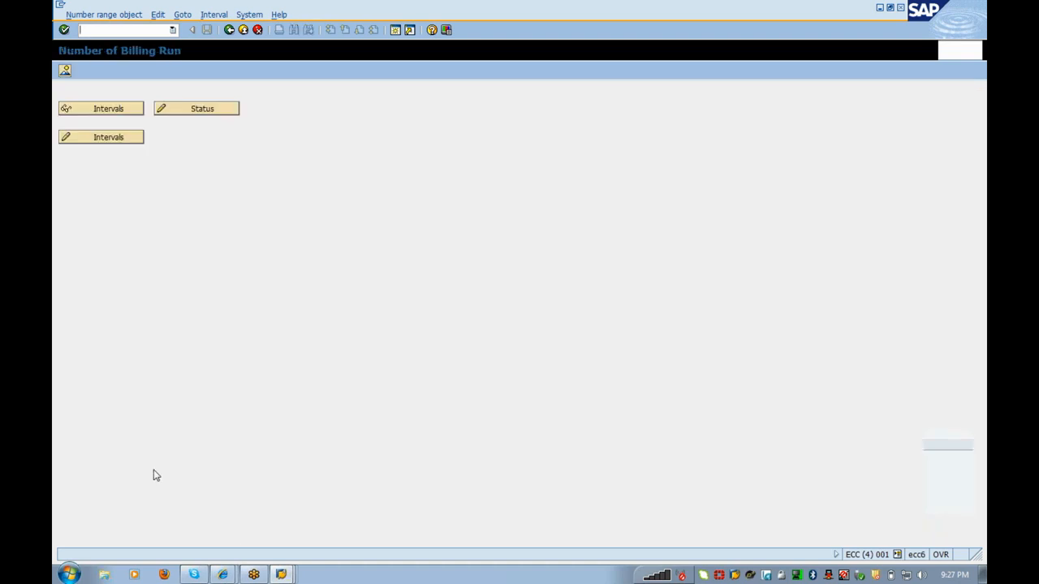
Step: Insert billing run number range interval A1 from 601 to 700
left_click(86, 138)
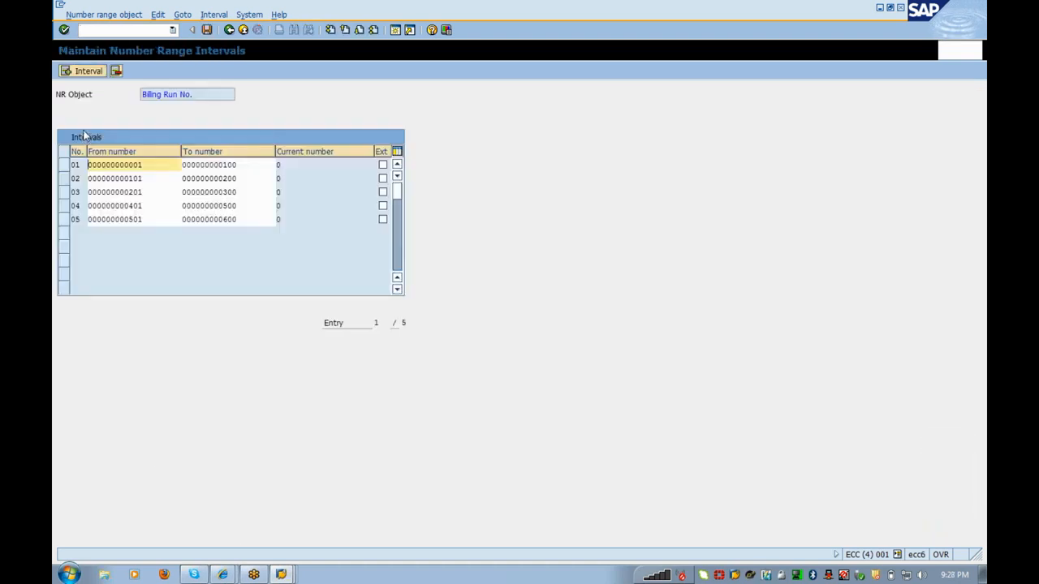
left_click(85, 71)
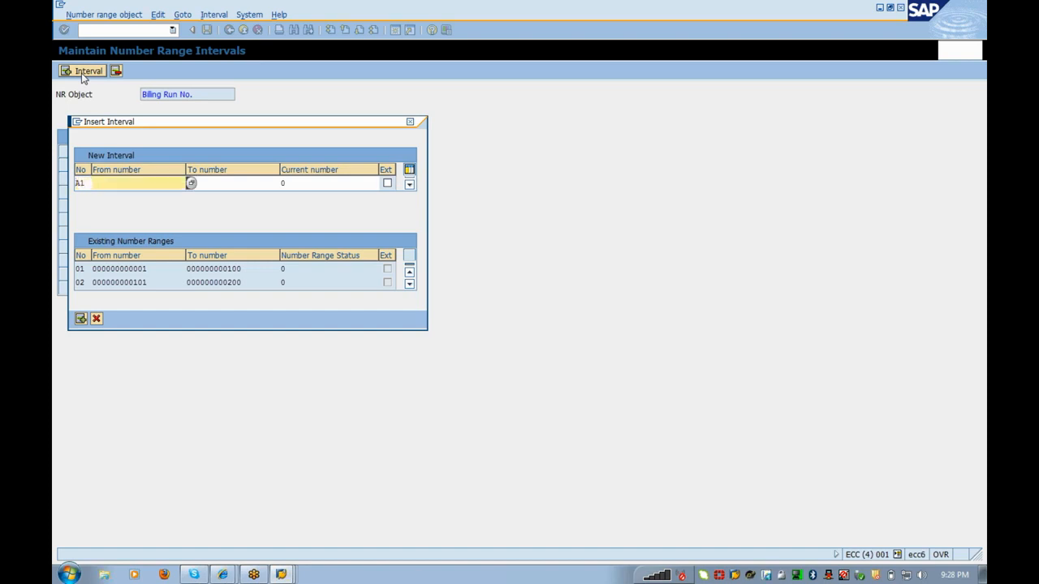
type("601")
key("Tab")
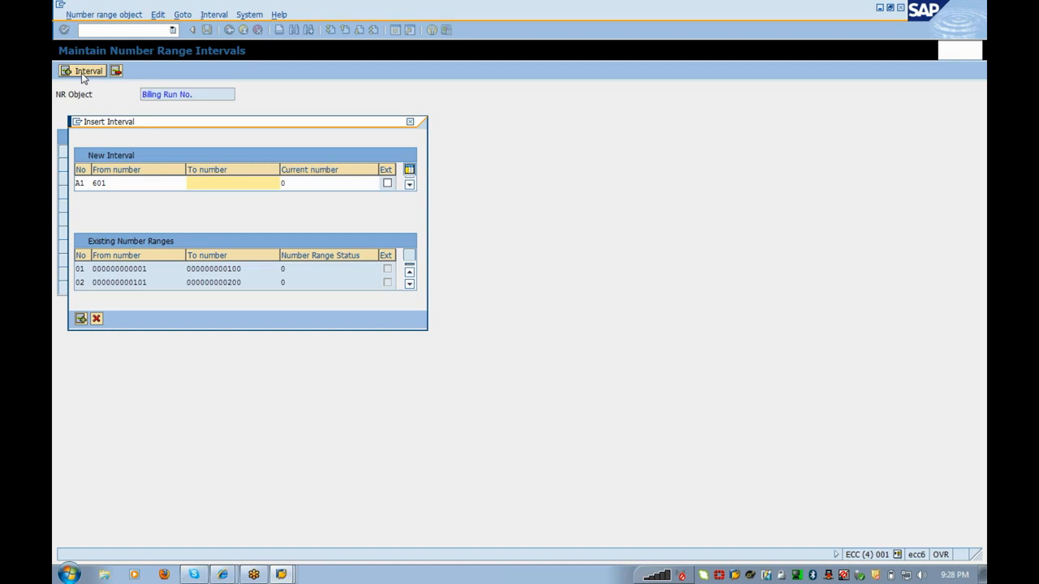
type("6")
key("BackSpace")
type("700")
key("Return")
Step: Add intervals A2 (701–800) and A3 (801–900), then save and acknowledge the transport notice
left_click(84, 71)
type("A2")
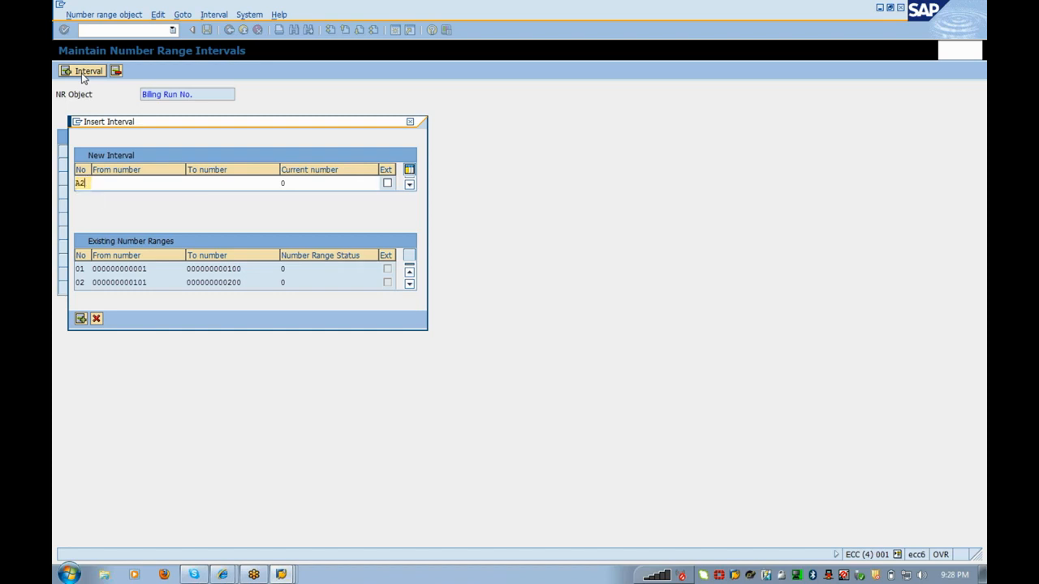
key("Tab")
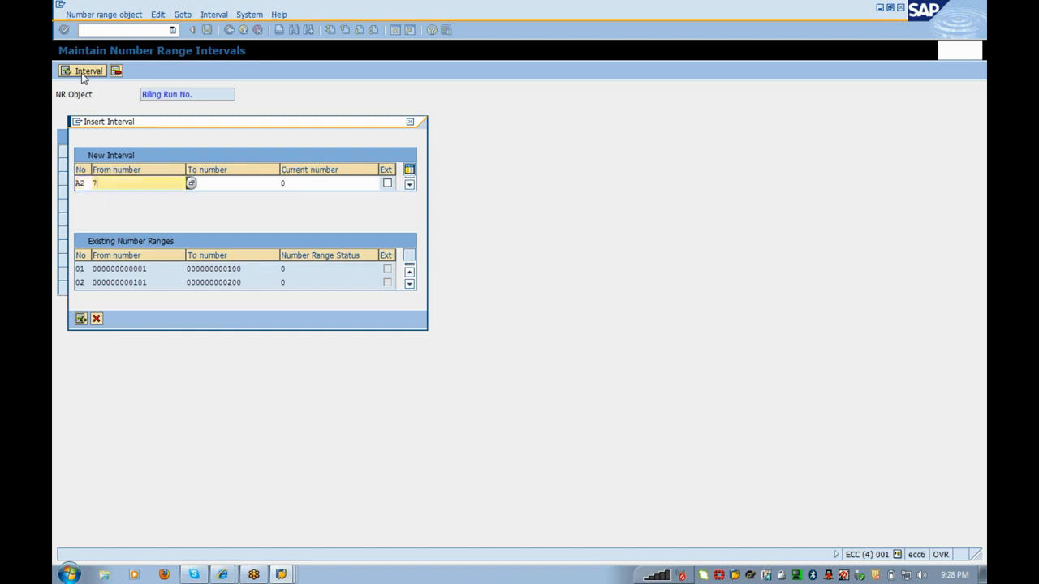
key("Tab")
type("8")
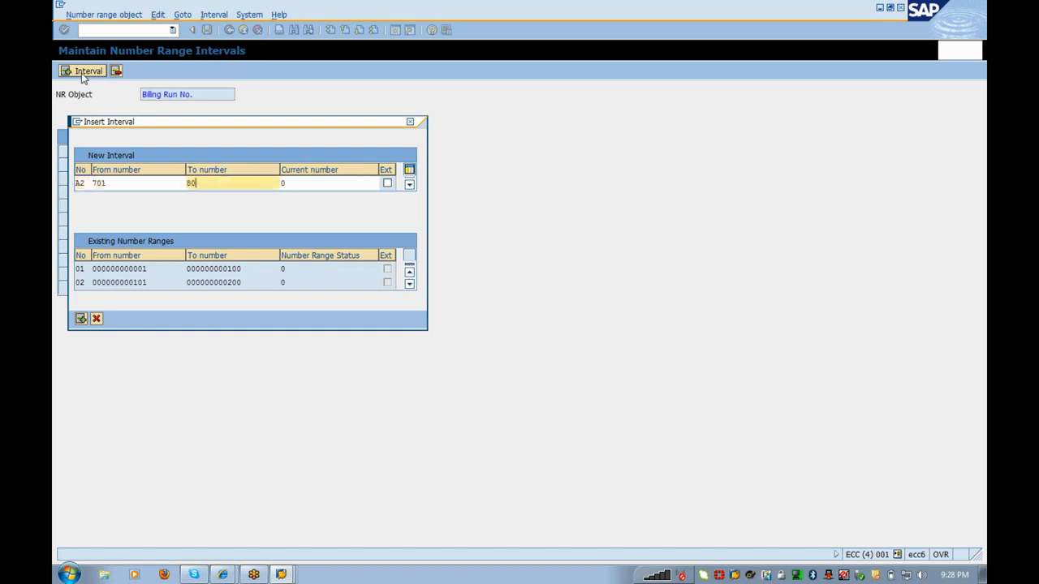
type("00")
key("Return")
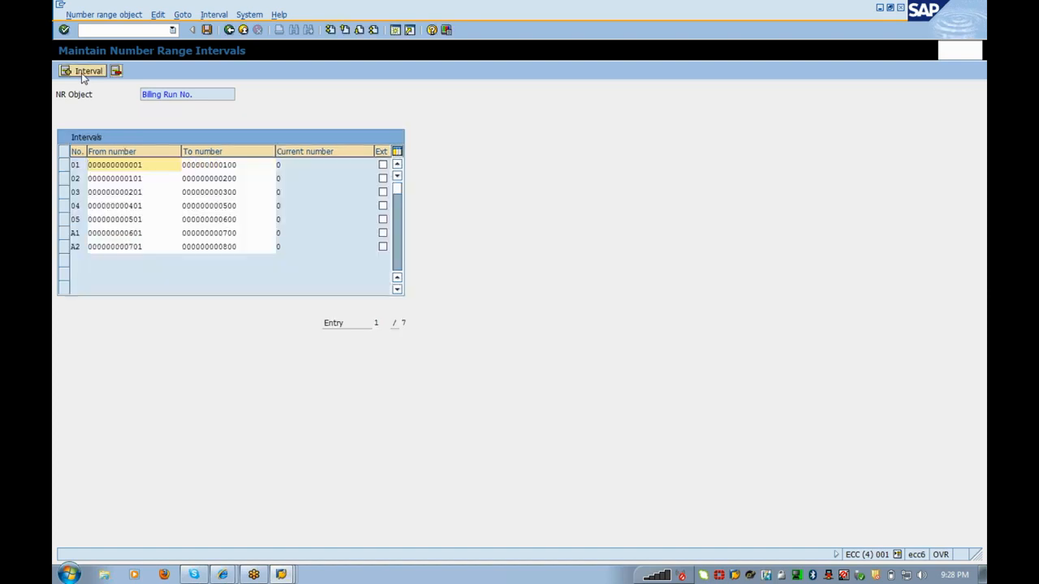
left_click(82, 73)
type("A3801")
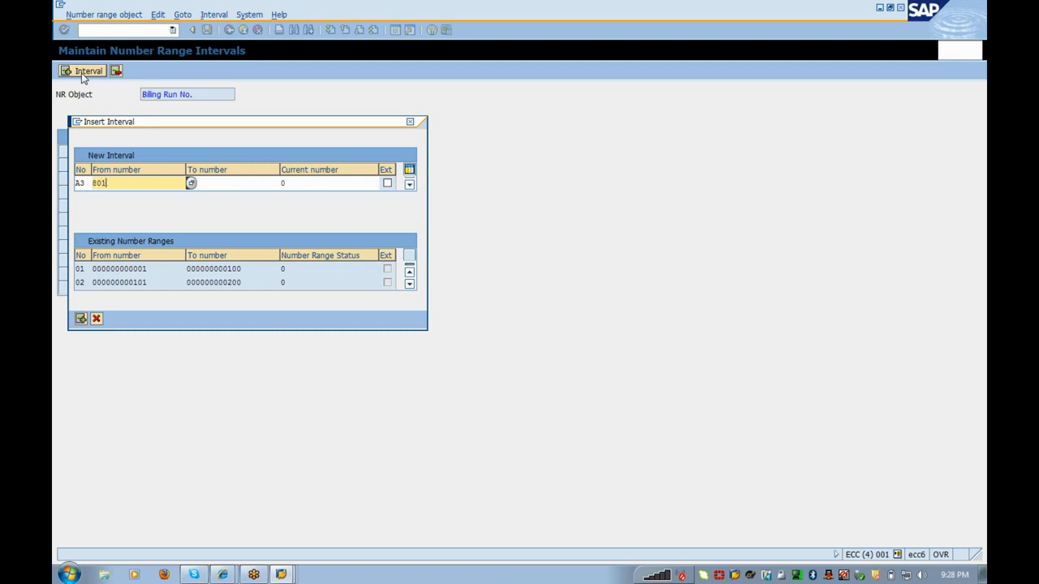
key("Tab")
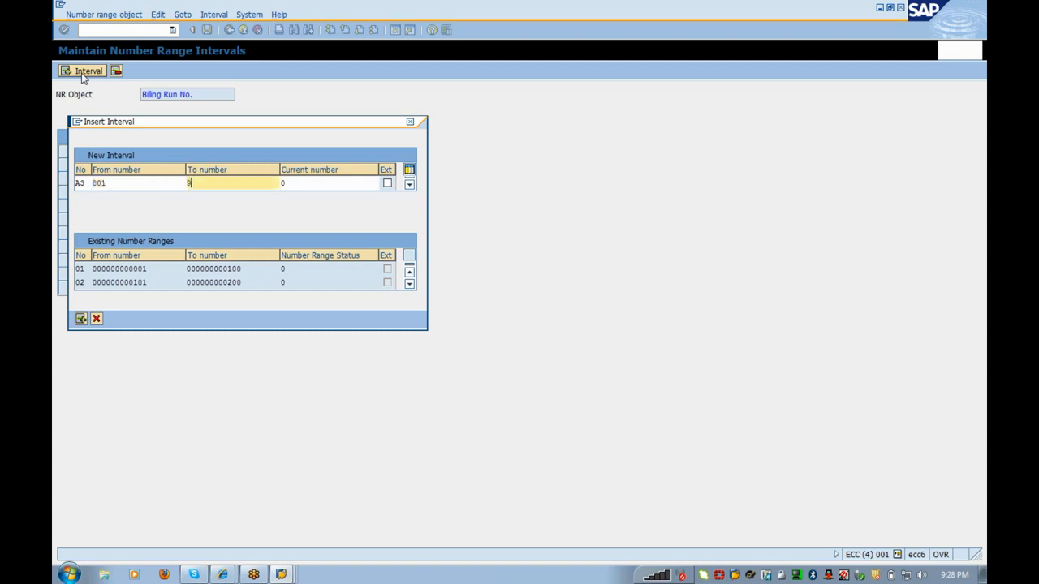
type("900")
key("Return")
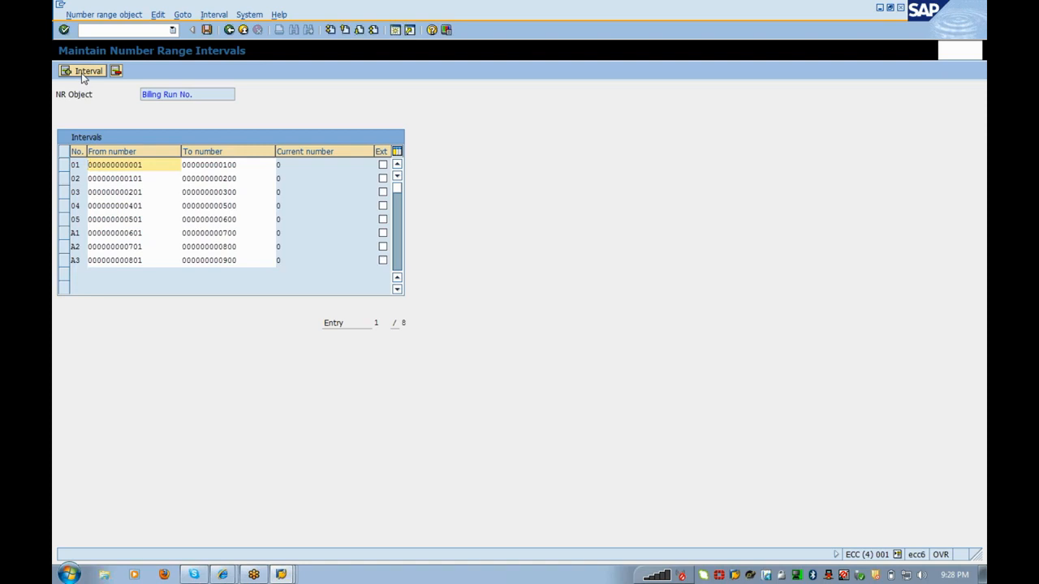
left_click(207, 30)
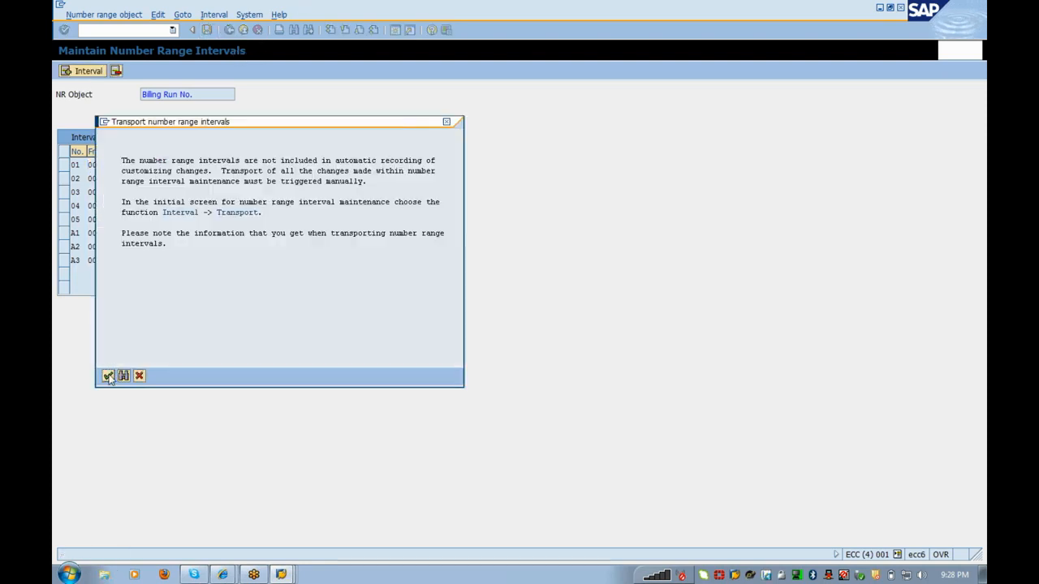
left_click(108, 377)
Step: Open VA's Number Range for Mass Processing and add new entry A1
key("alt+Tab")
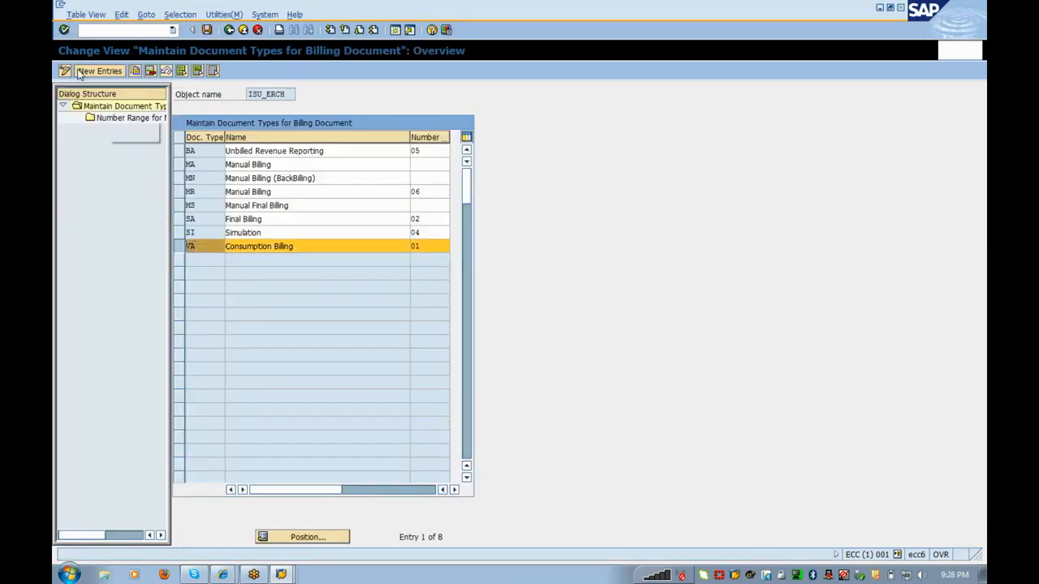
double_click(110, 120)
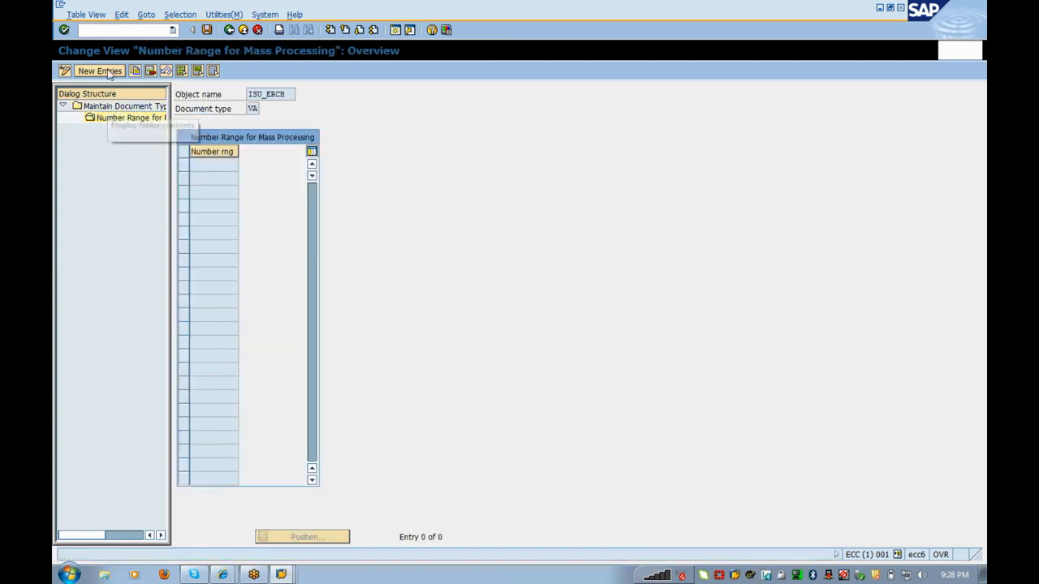
key("F5")
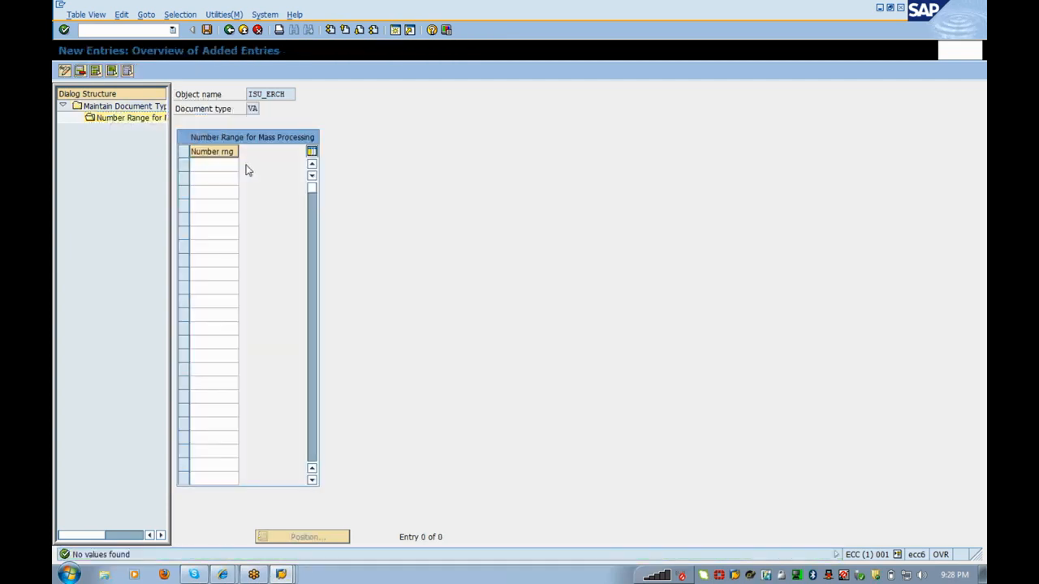
left_click(217, 165)
key("Return")
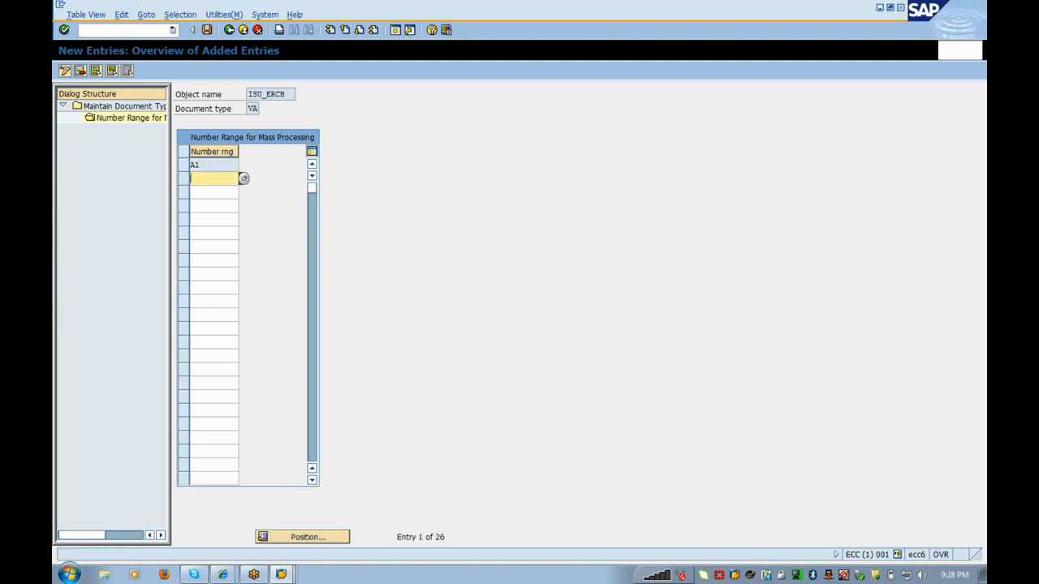
Step: Add ranges A2 and A3 for VA, save, and return to the document types list
left_click(244, 179)
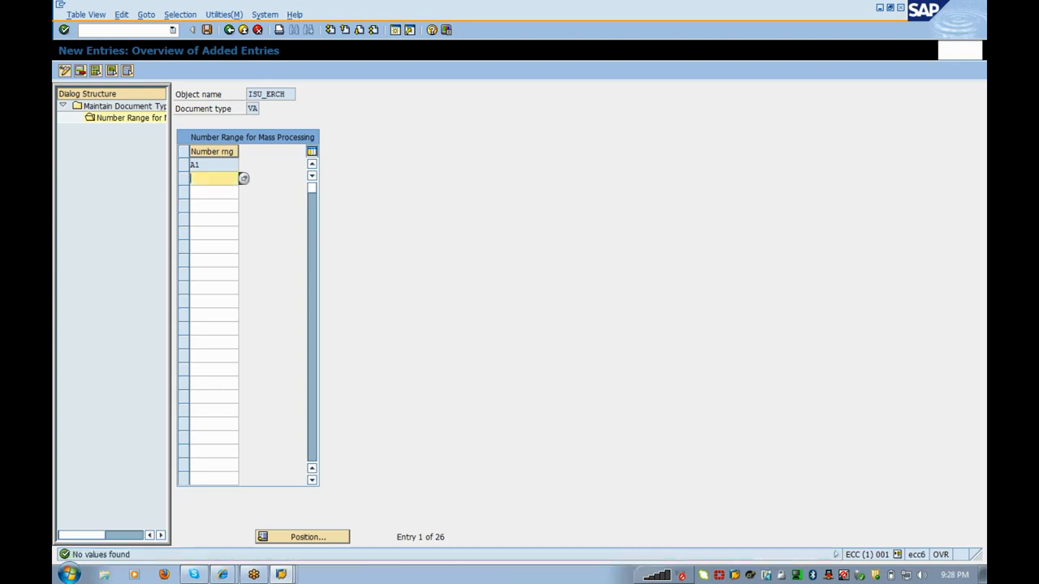
type("A2")
key("Return")
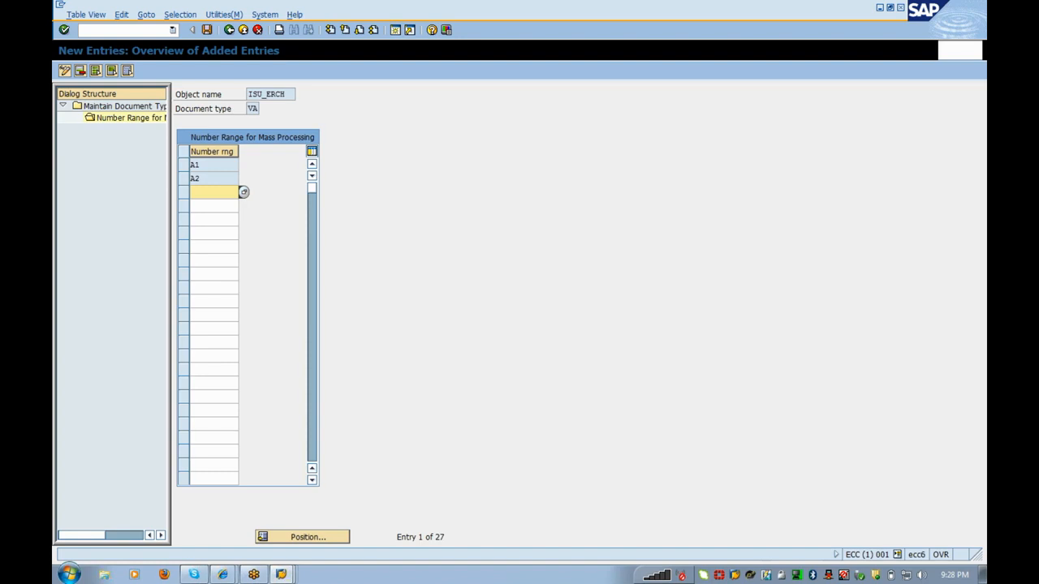
type("A3")
key("Return")
left_click(207, 30)
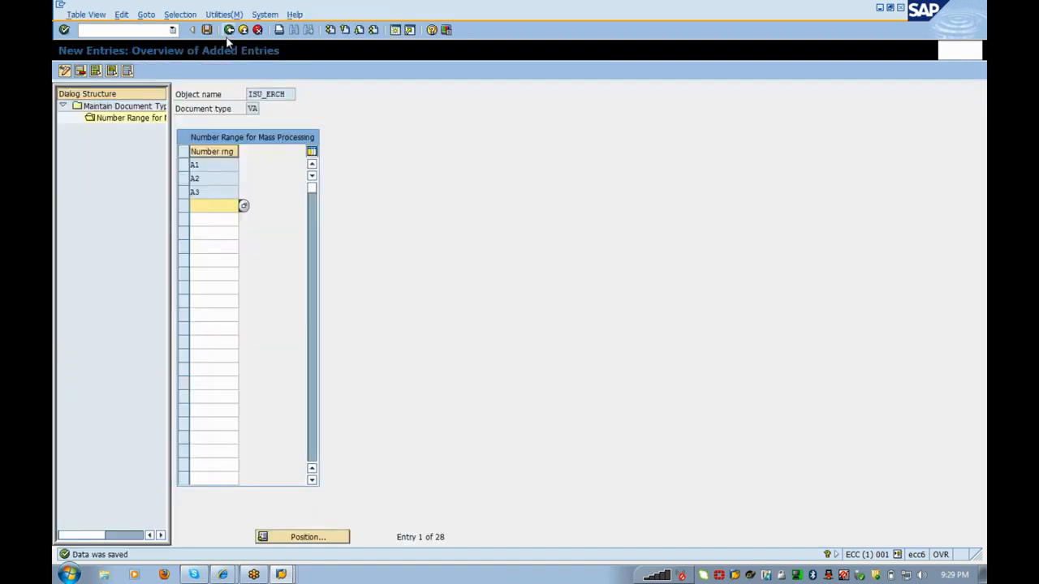
left_click(229, 30)
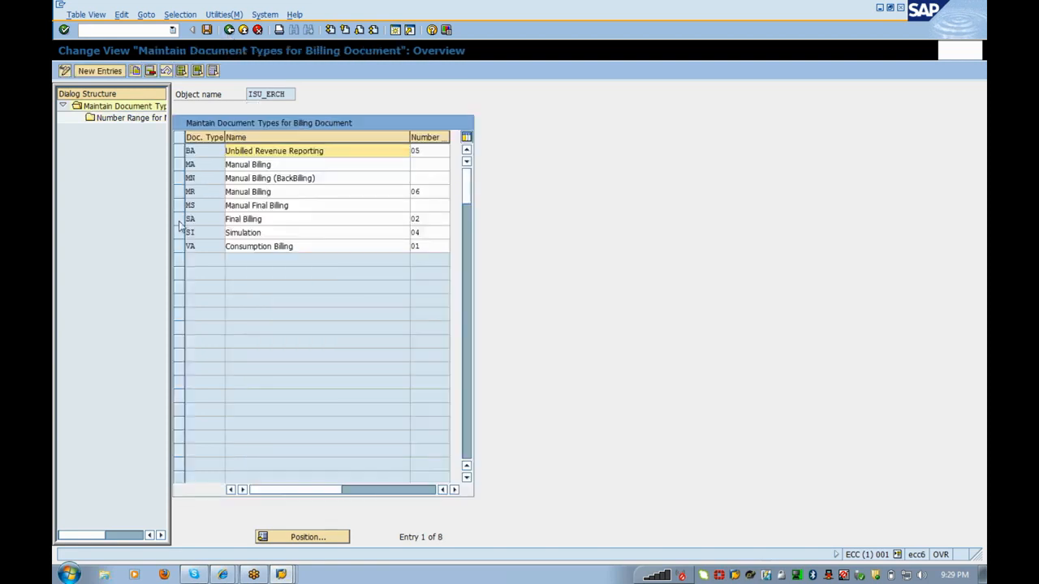
Step: Set Final Billing document type SA's number to 01
left_click(418, 220)
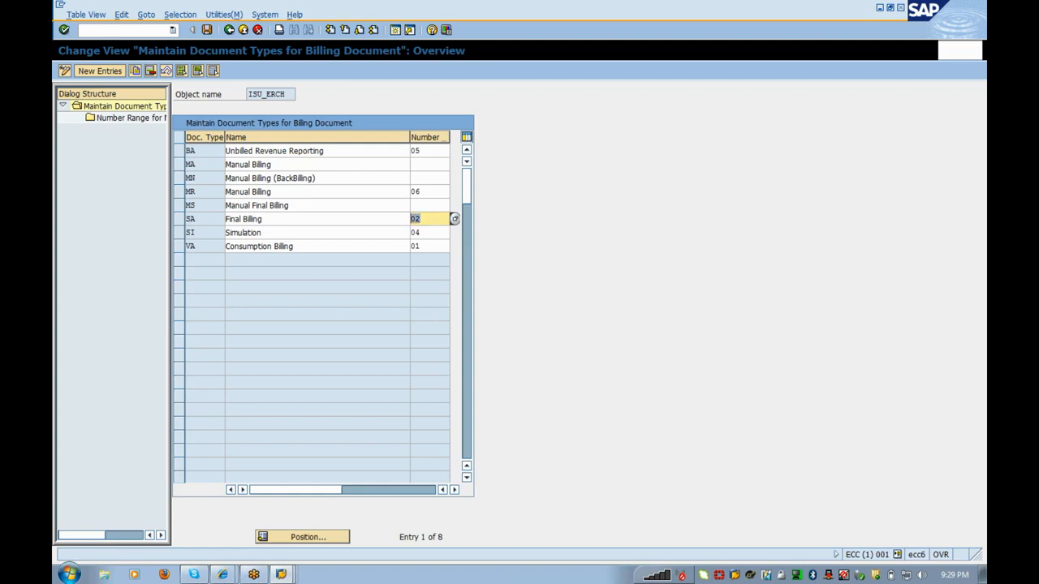
type("01")
left_click(180, 219)
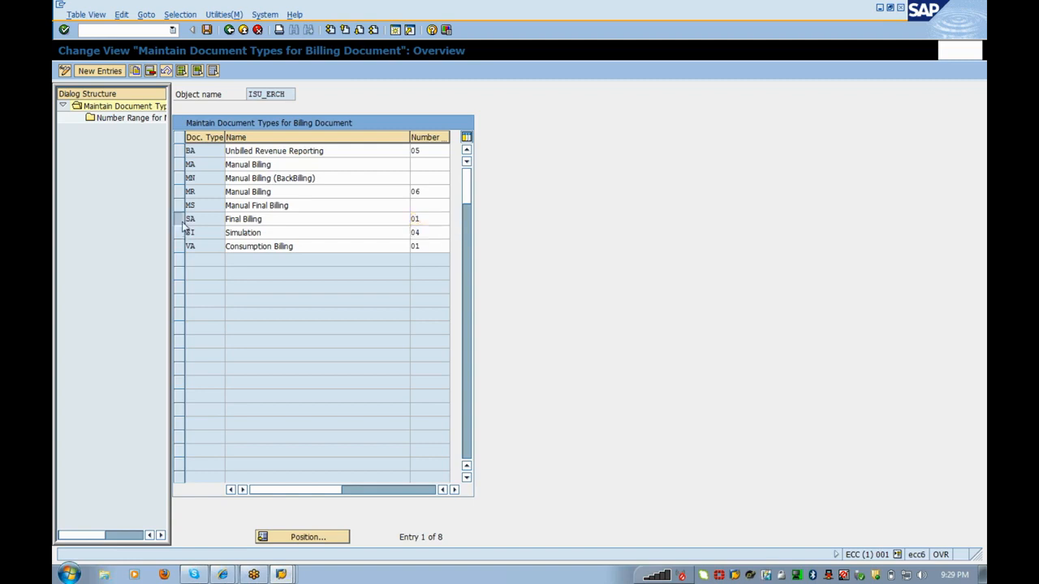
Step: Assign mass-processing ranges A1 and A2 to SA, save, and return to the document types overview
double_click(136, 119)
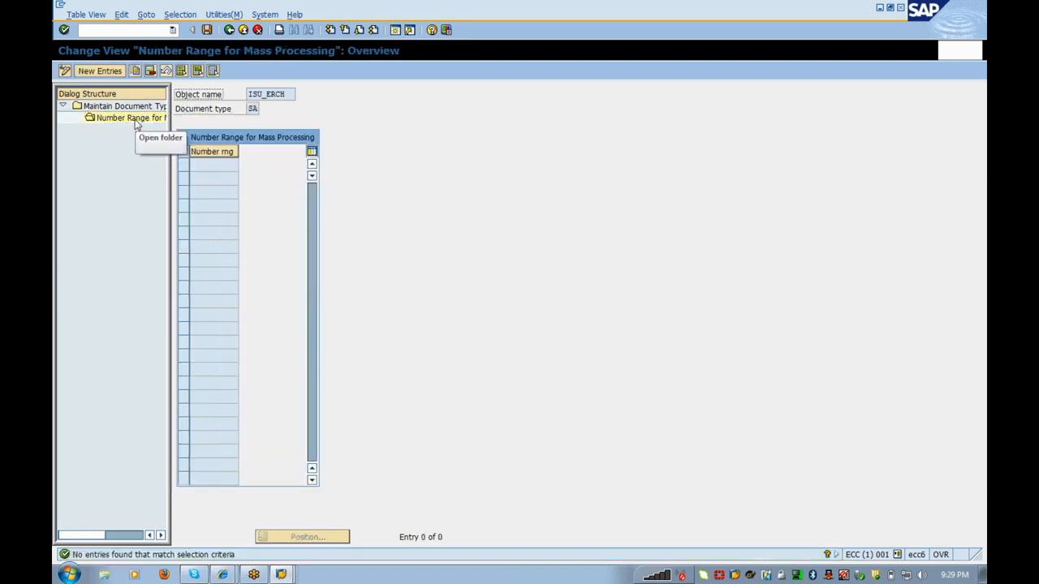
left_click(119, 75)
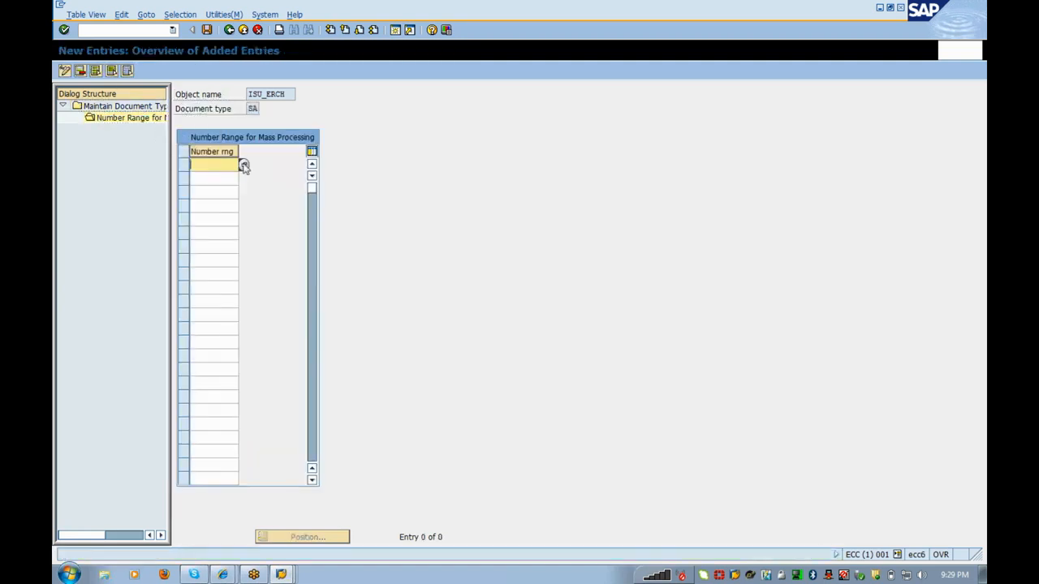
left_click(241, 165)
left_click(220, 164)
type("A1")
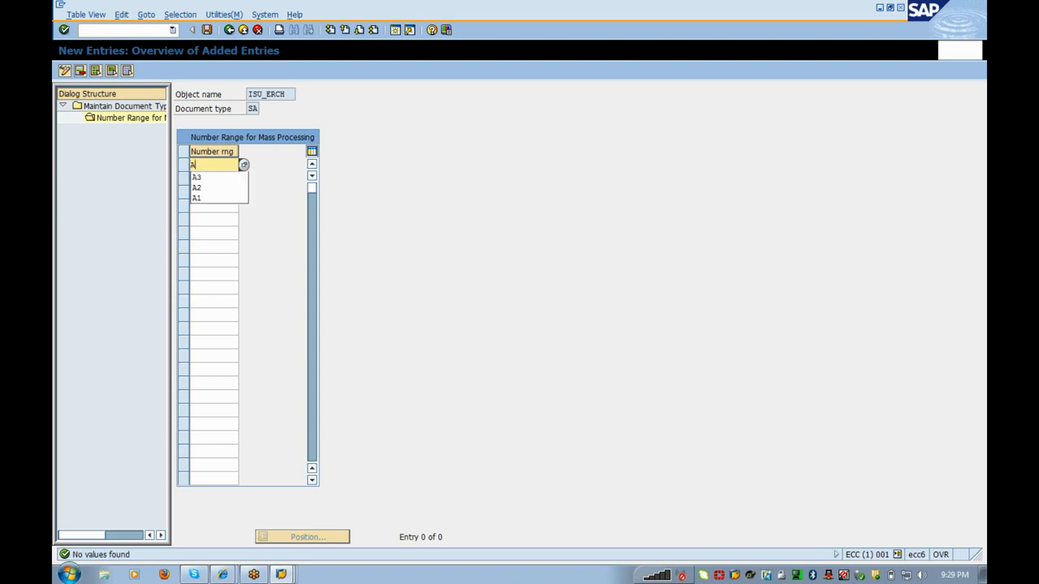
key("Tab")
type("A2")
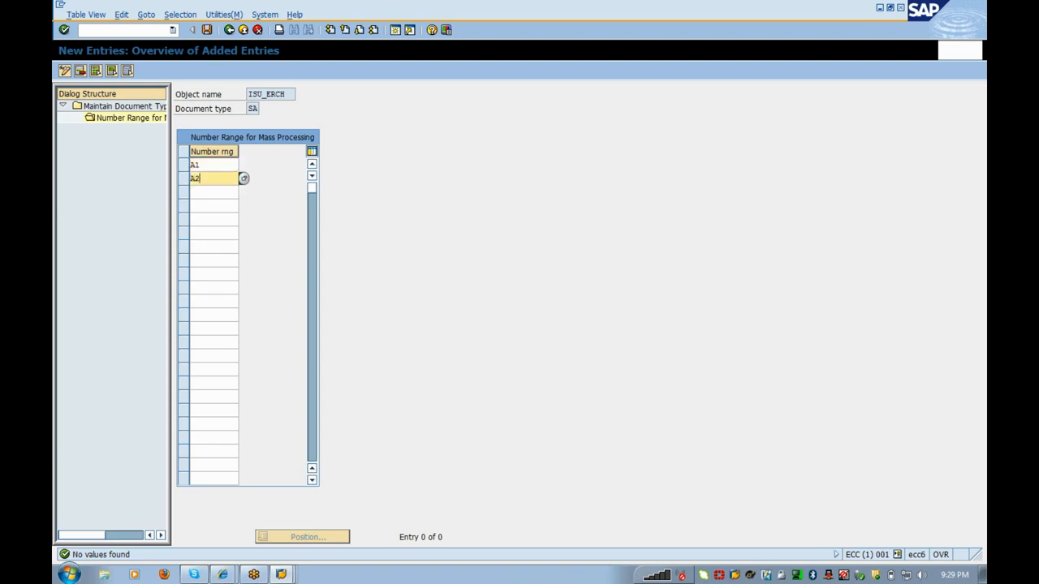
key("Return")
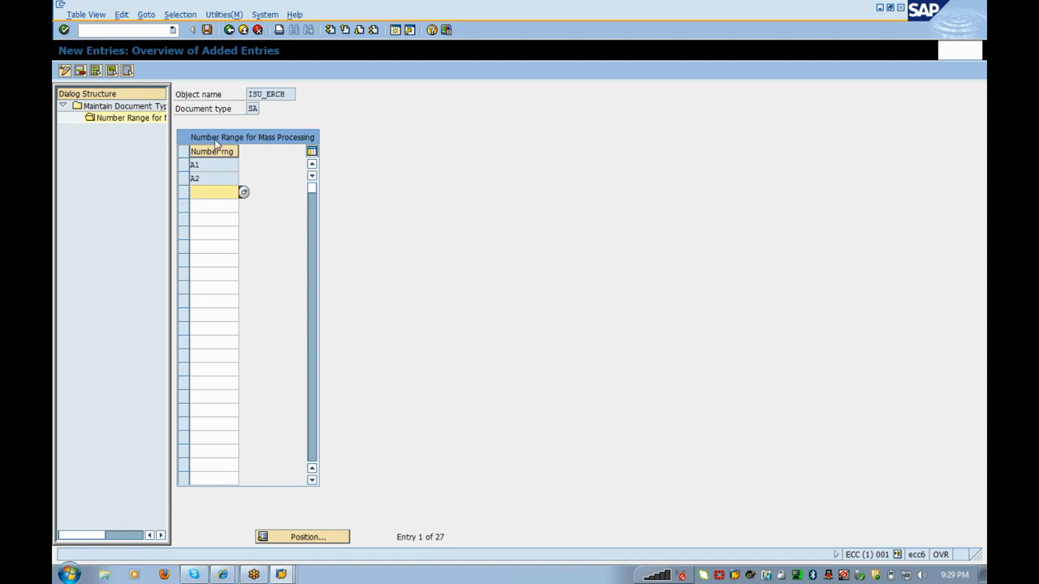
left_click(207, 31)
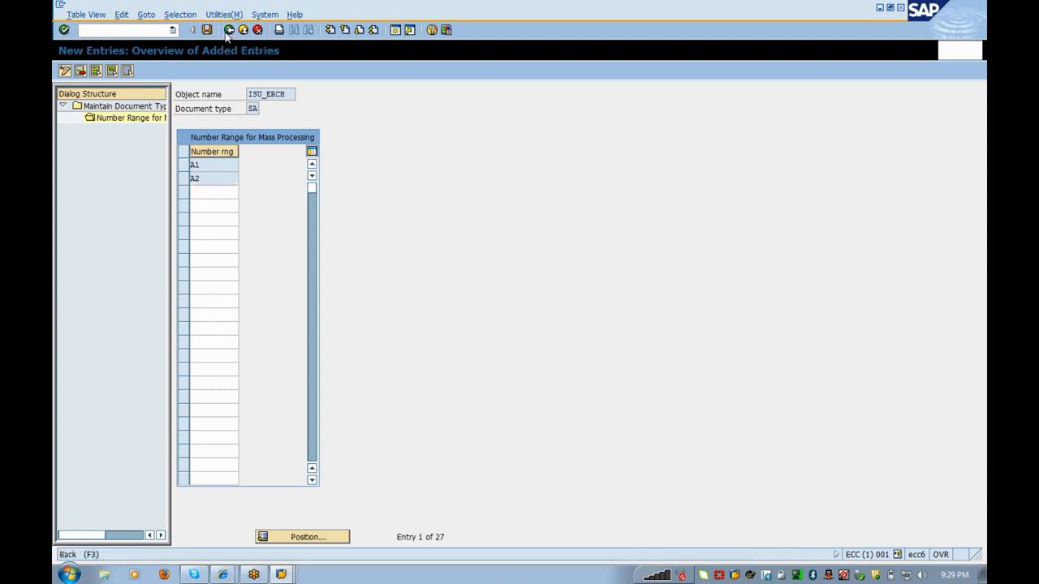
left_click(229, 30)
left_click(228, 30)
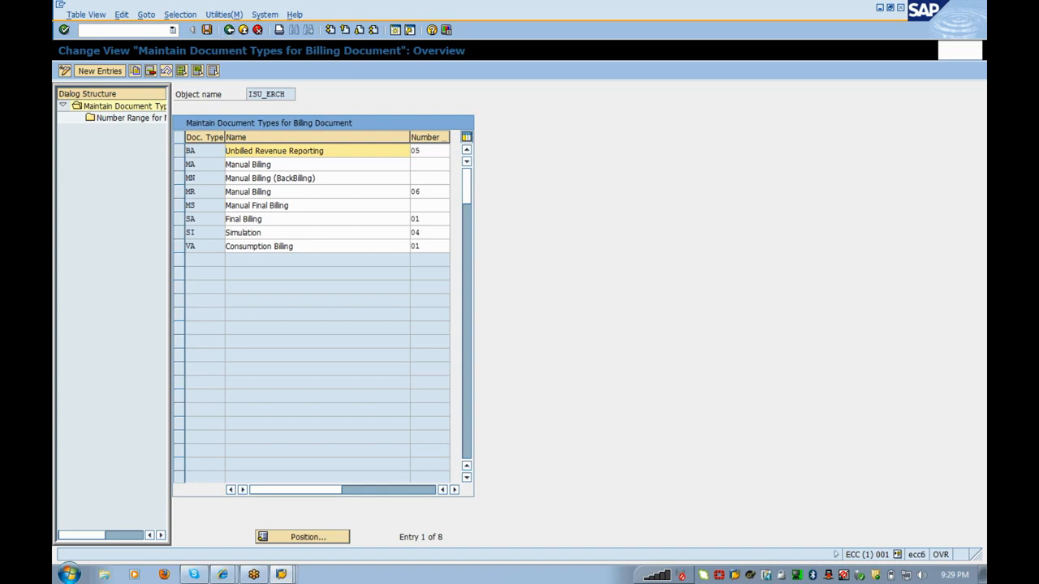
Step: Give Manual Billing (BackBilling) type MN the number 01
left_click(180, 178)
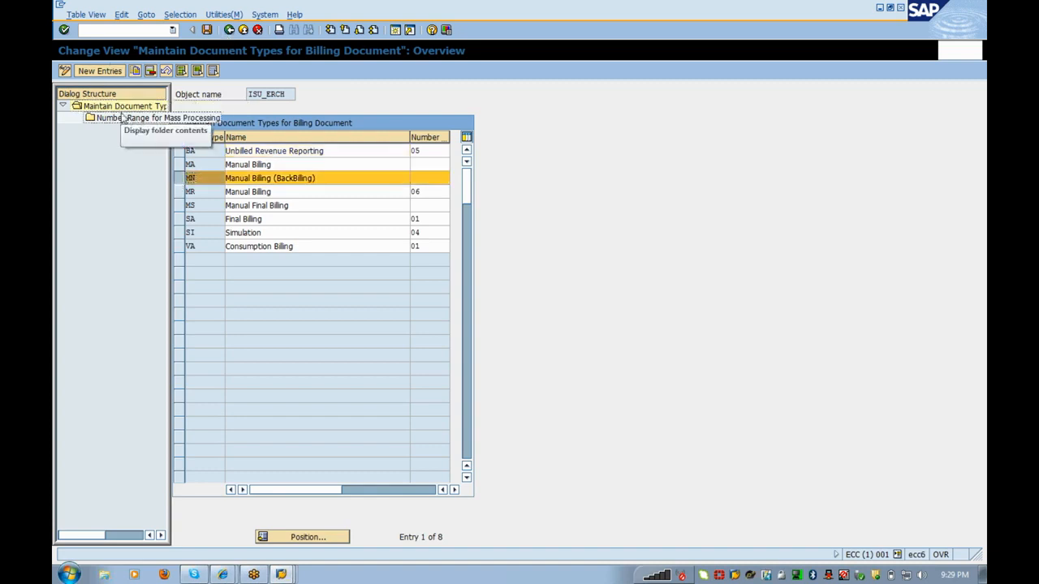
left_click(418, 178)
type("01")
key("Return")
left_click(181, 177)
left_click(180, 178)
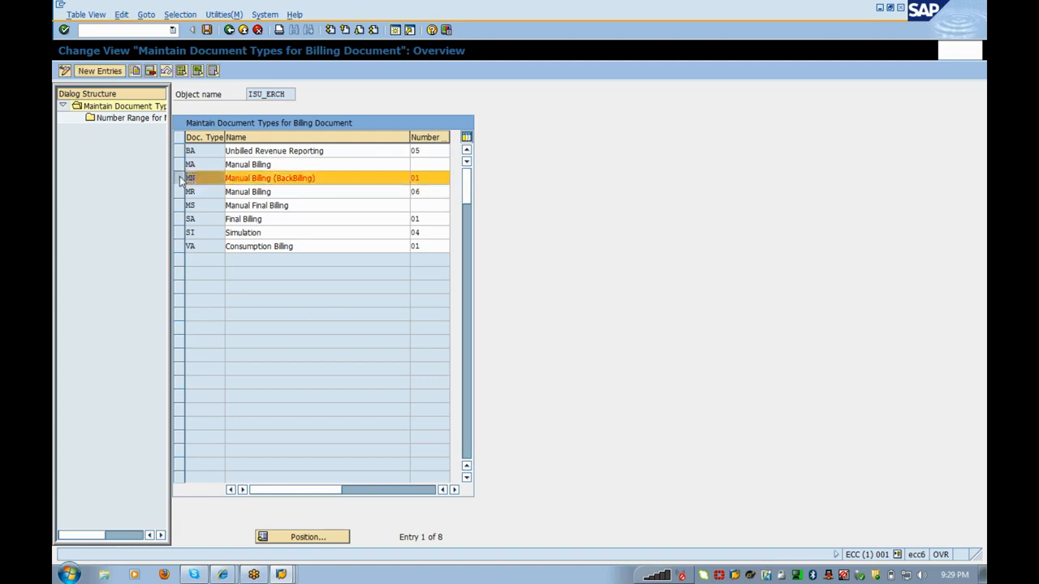
Step: Enter mass-processing ranges A1, A2 and A3 for MN and save them
double_click(131, 121)
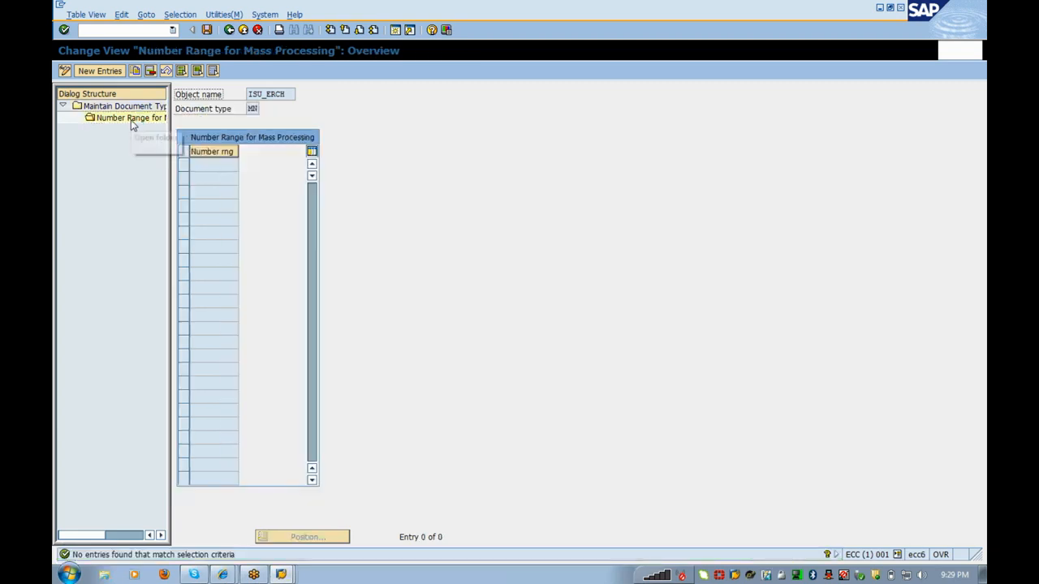
left_click(100, 71)
type("A1")
key("Down")
type("A2")
key("Return")
key("Down")
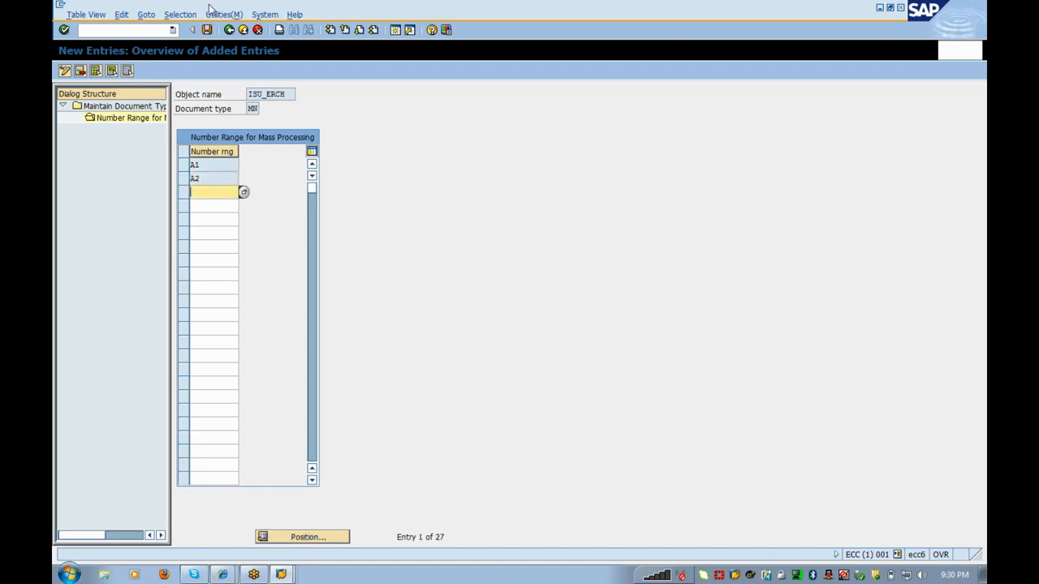
type("A3")
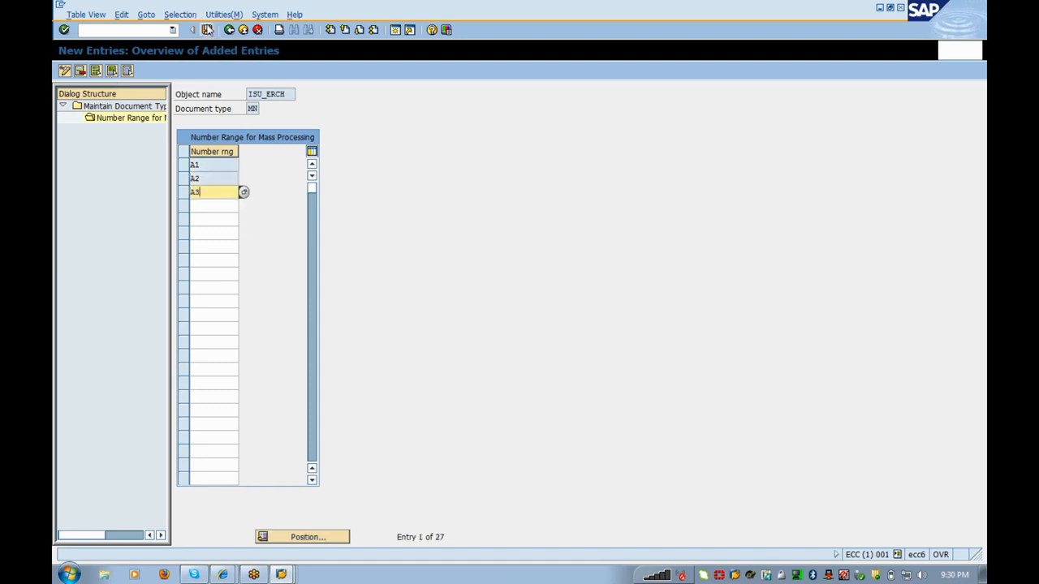
key("Return")
left_click(208, 30)
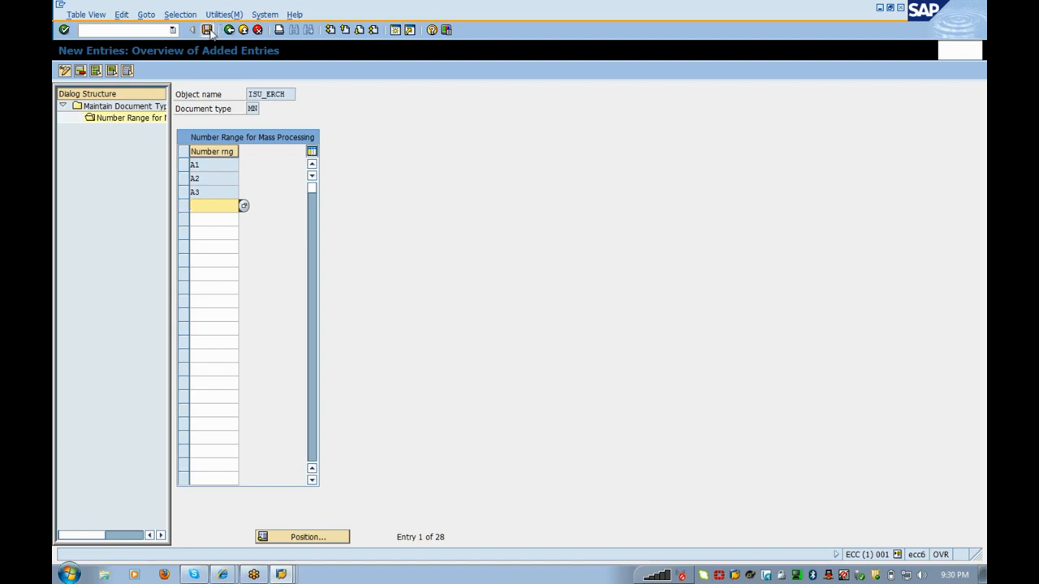
left_click(230, 30)
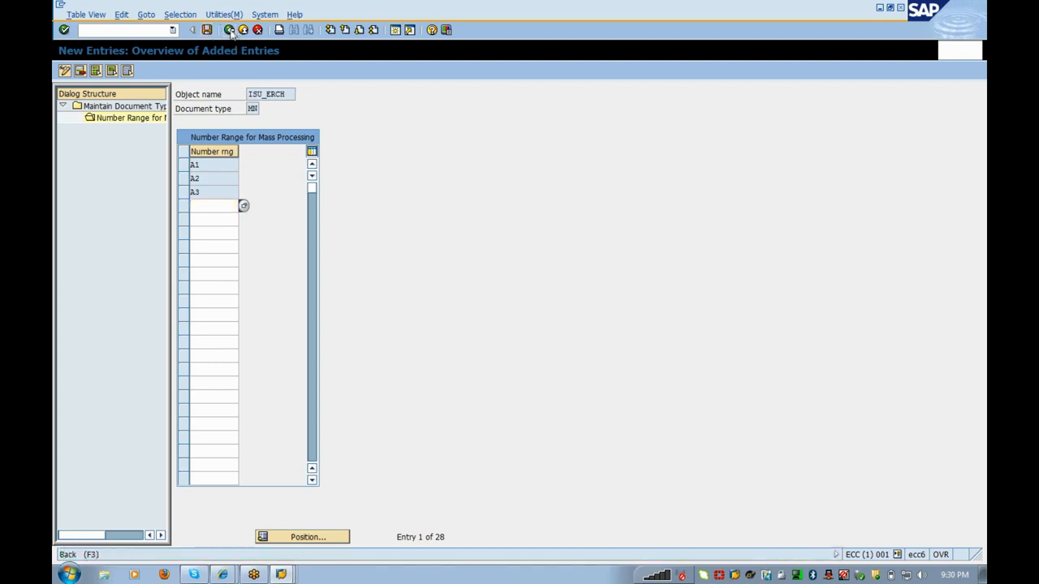
Step: Check that Consumption Billing type VA lists mass-processing ranges A1–A3, then go back to the overview
left_click(230, 30)
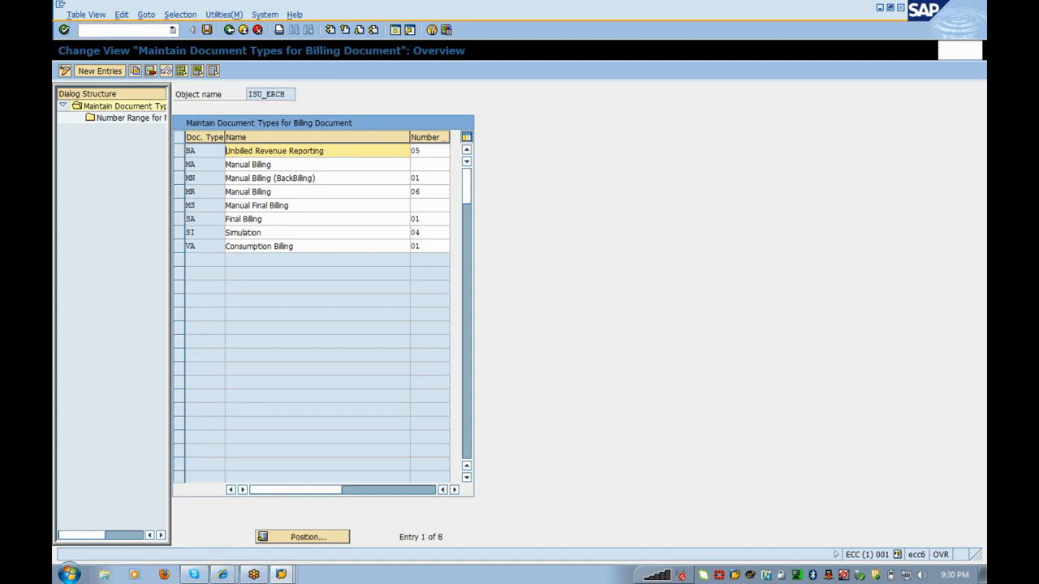
left_click(182, 246)
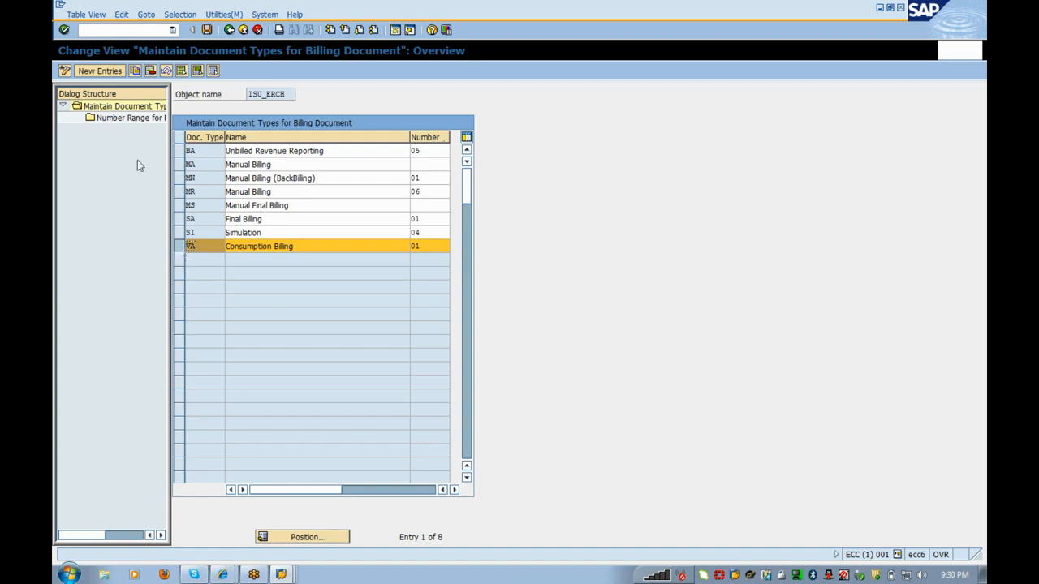
double_click(143, 120)
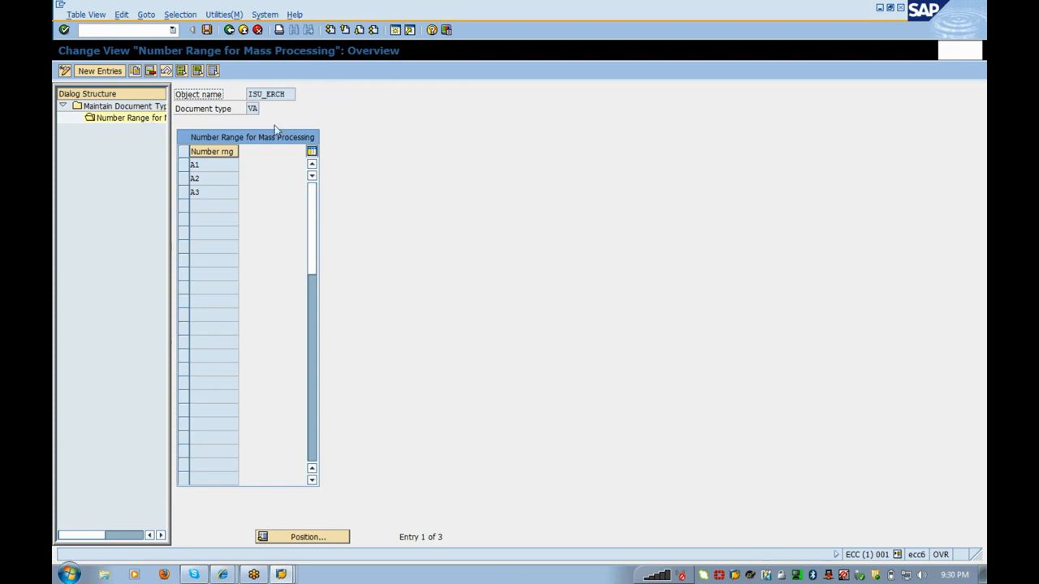
key("F3")
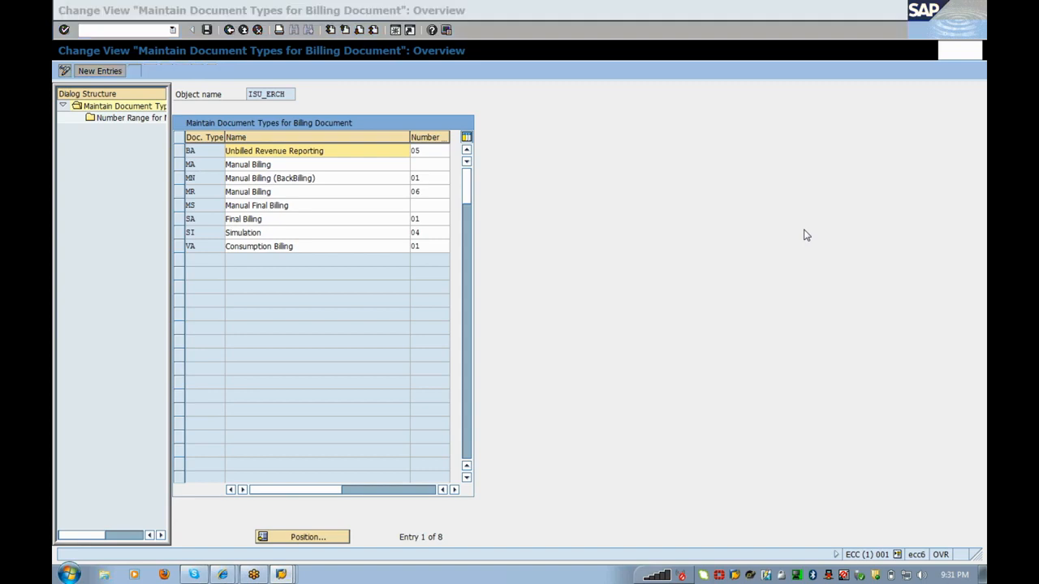
Step: Reopen Allocate Number Ranges to Document Types, review VA, SA and MN, and return to the IMG tree
left_click(228, 30)
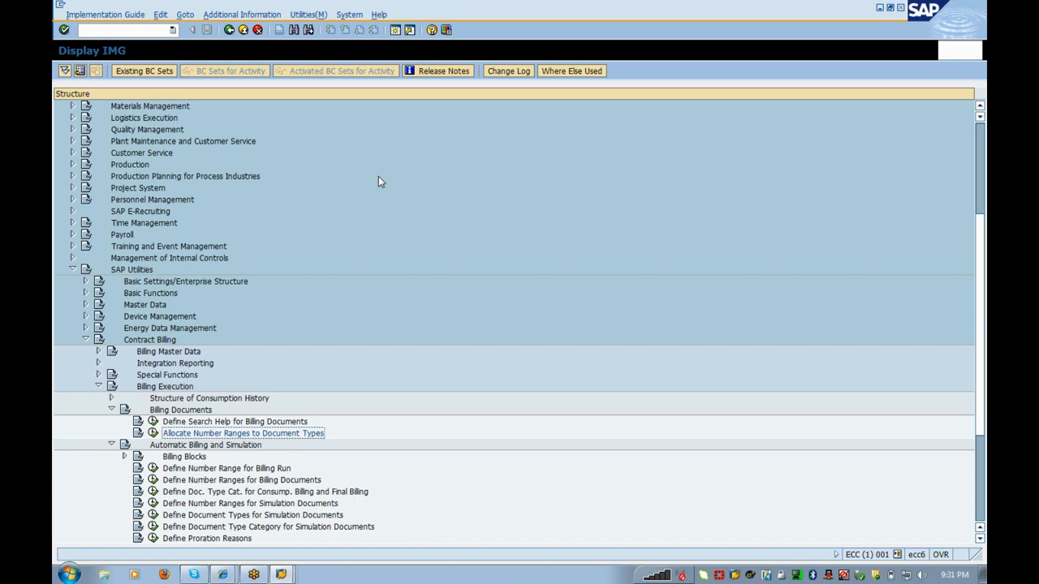
key("Up")
key("Up")
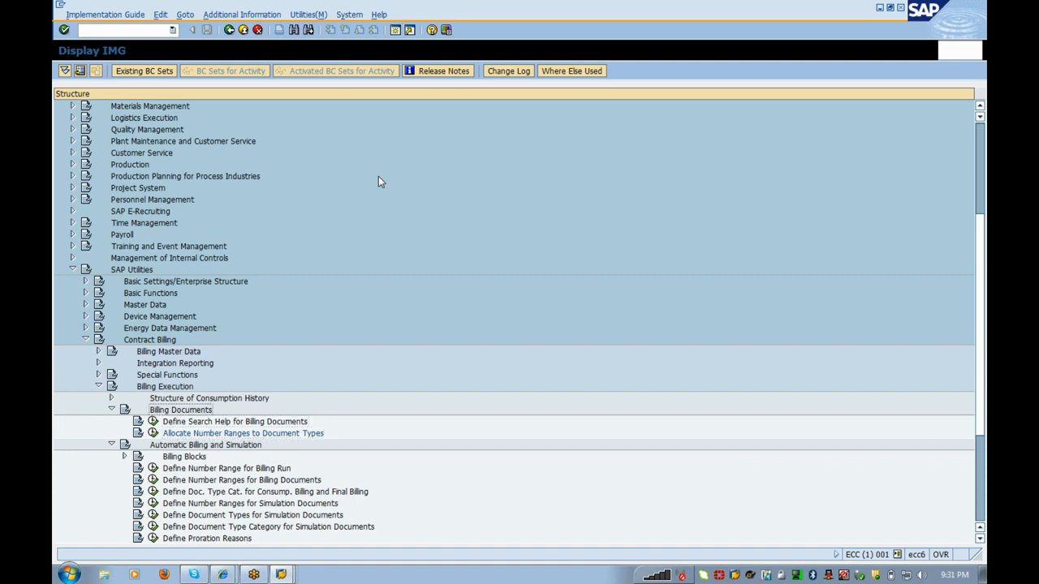
left_click(152, 434)
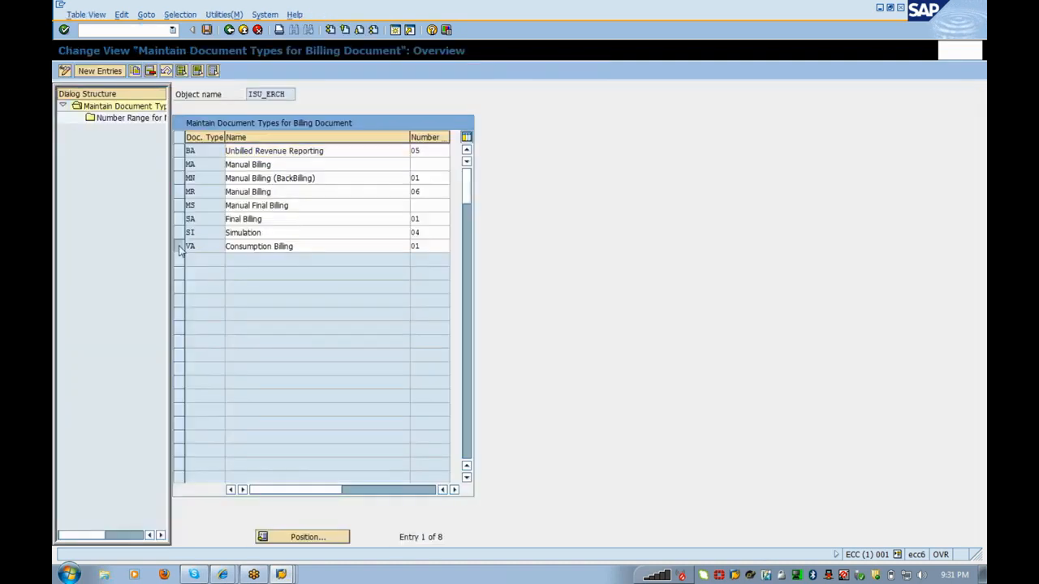
left_click(180, 246)
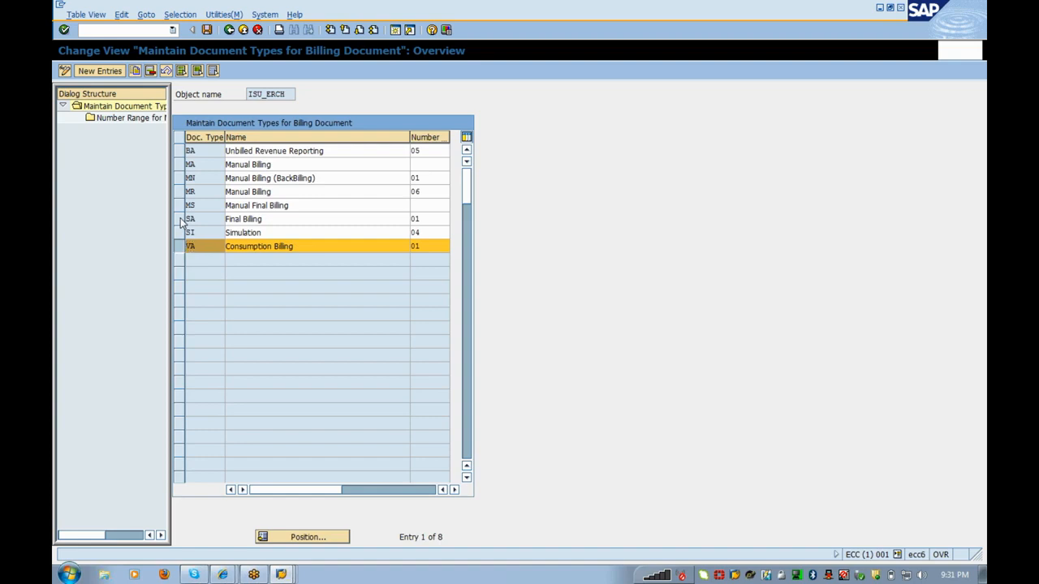
left_click(180, 220)
left_click(180, 179)
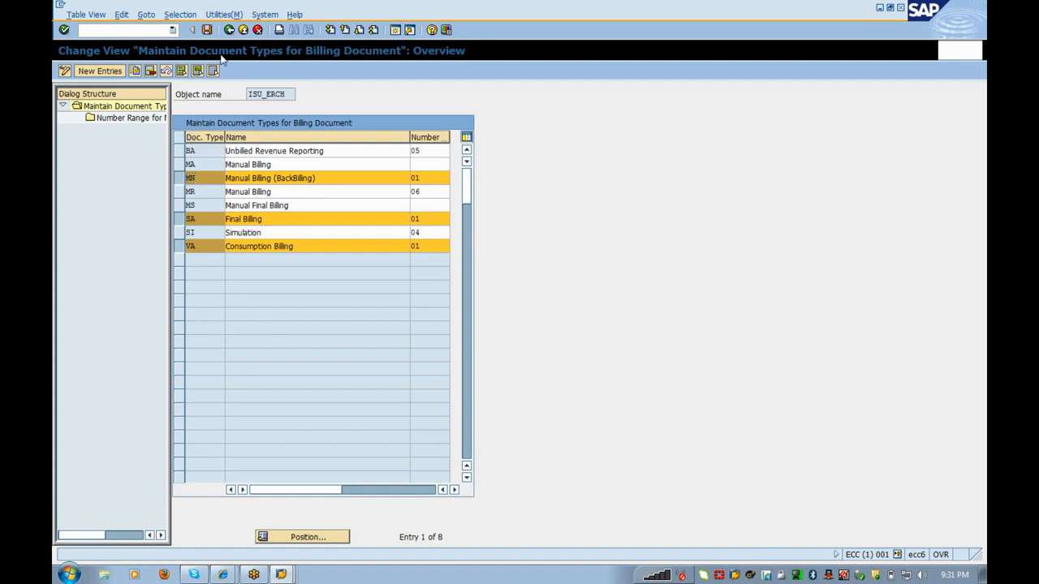
left_click(229, 30)
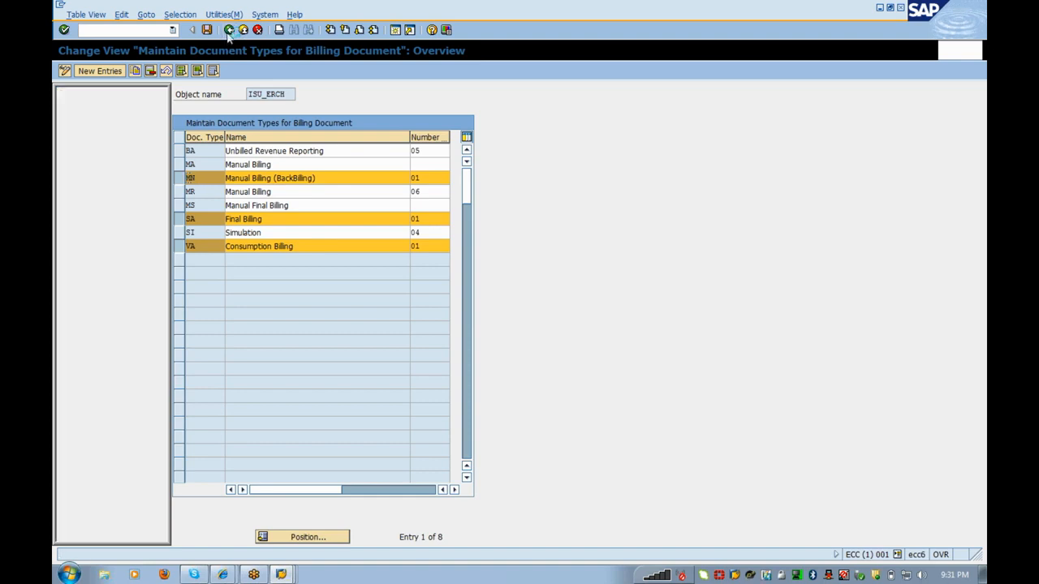
key("Down")
key("Down")
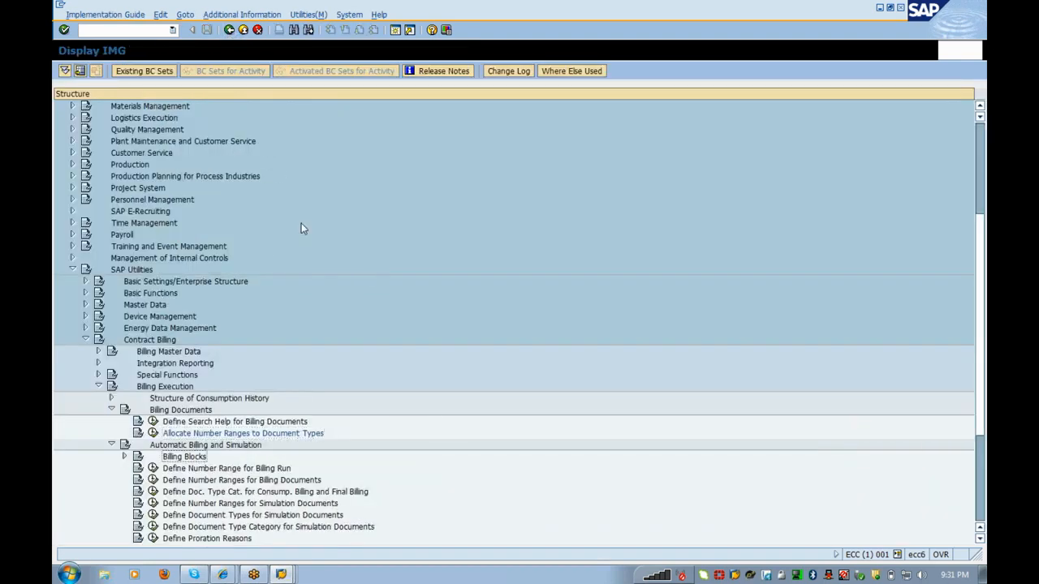
Step: Run Define Number Ranges for Billing Documents and open the ISU ERCH document intervals in change mode
key("Down")
key("Down")
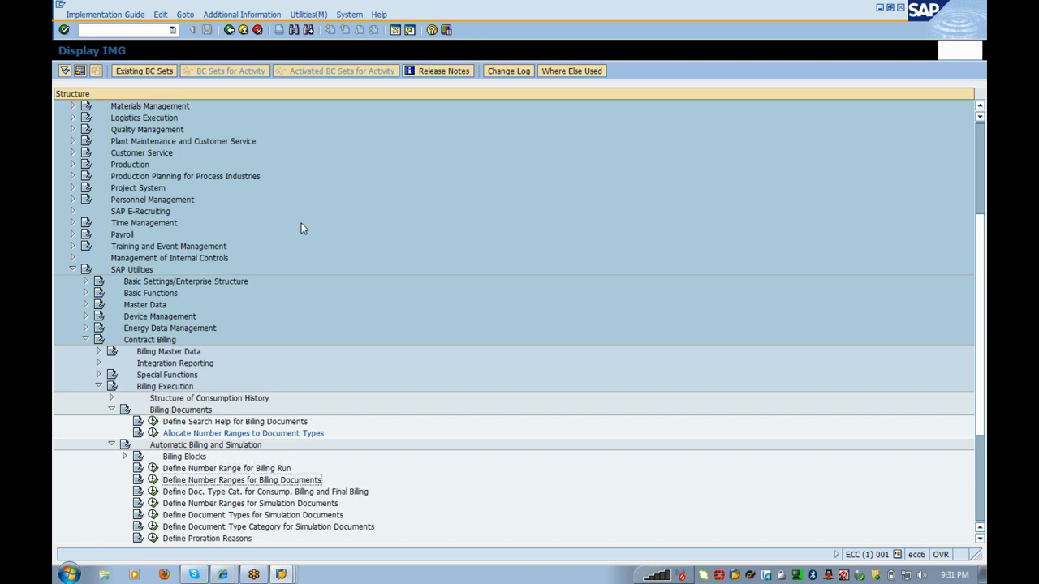
key("Left")
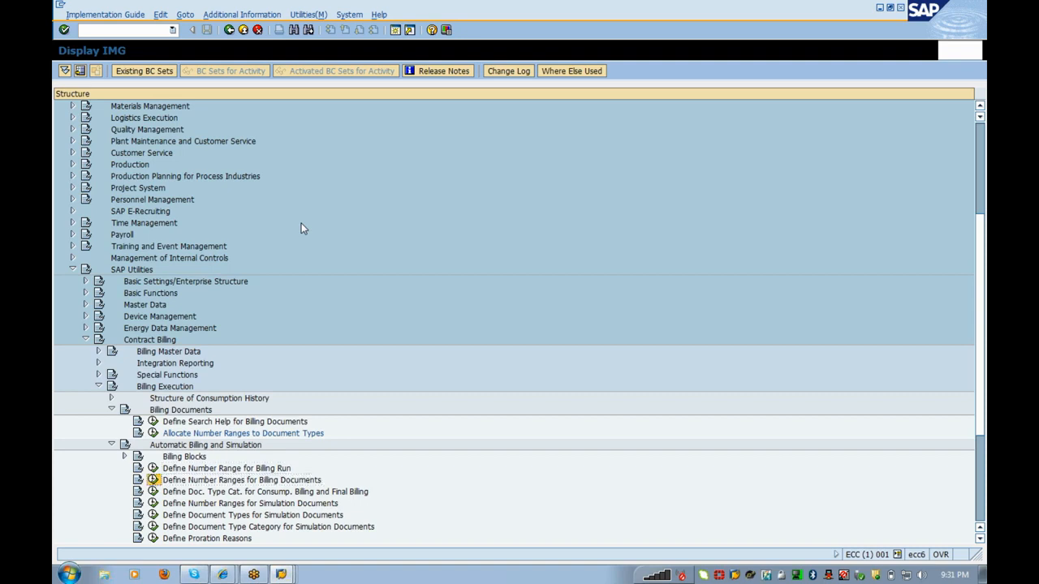
key("Return")
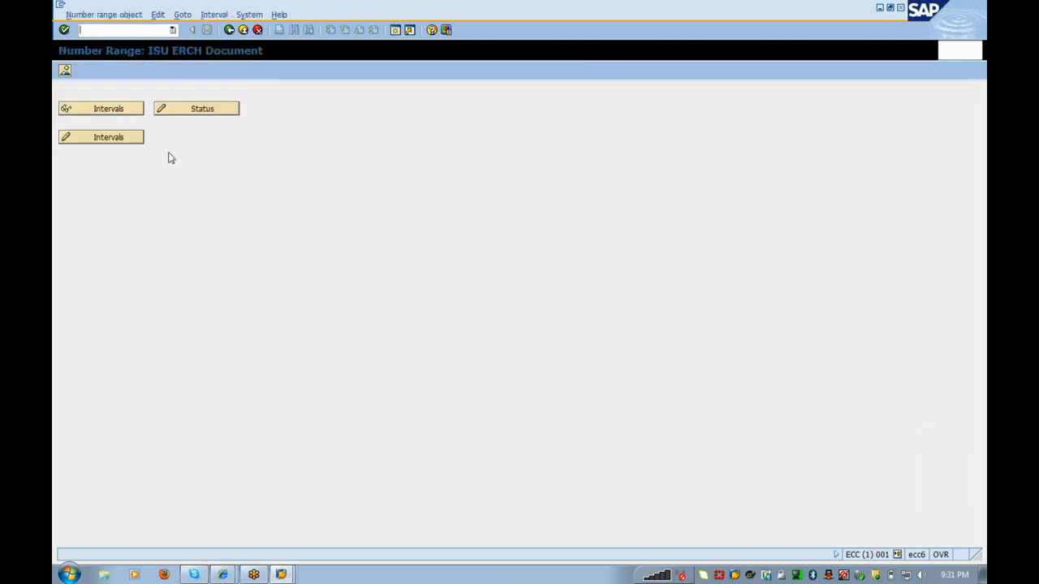
left_click(107, 138)
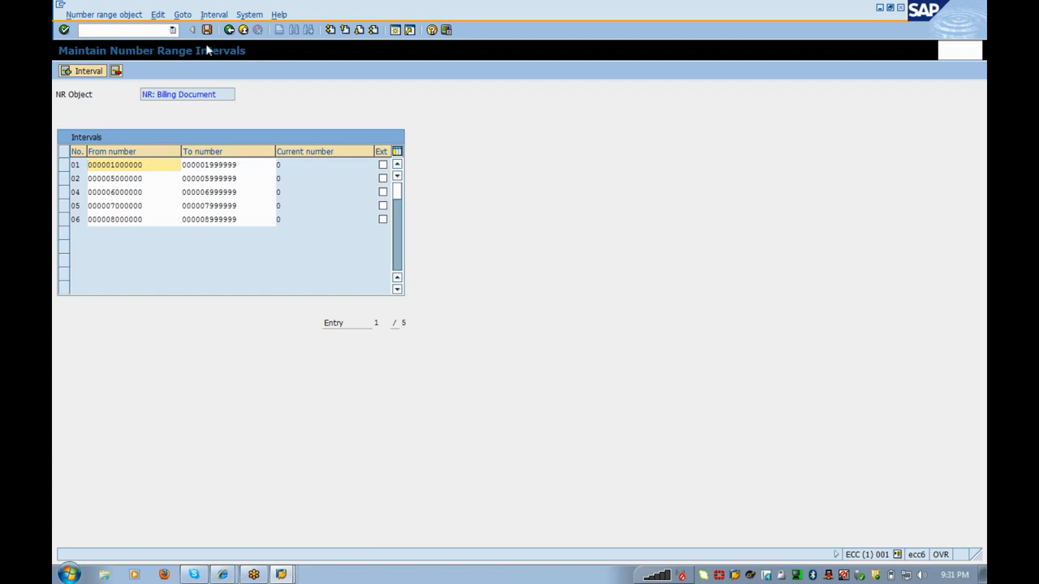
left_click(228, 30)
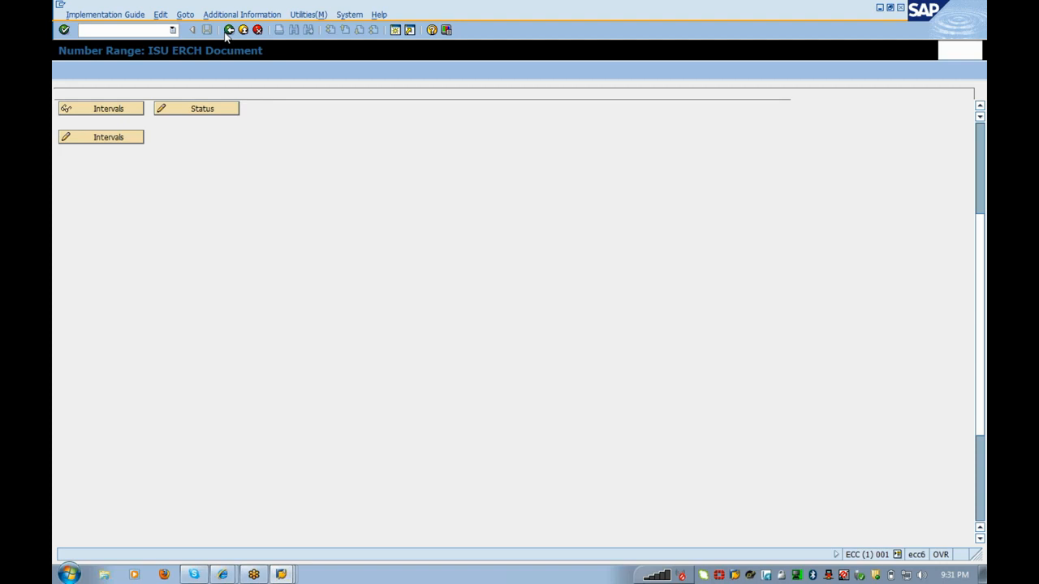
left_click(228, 30)
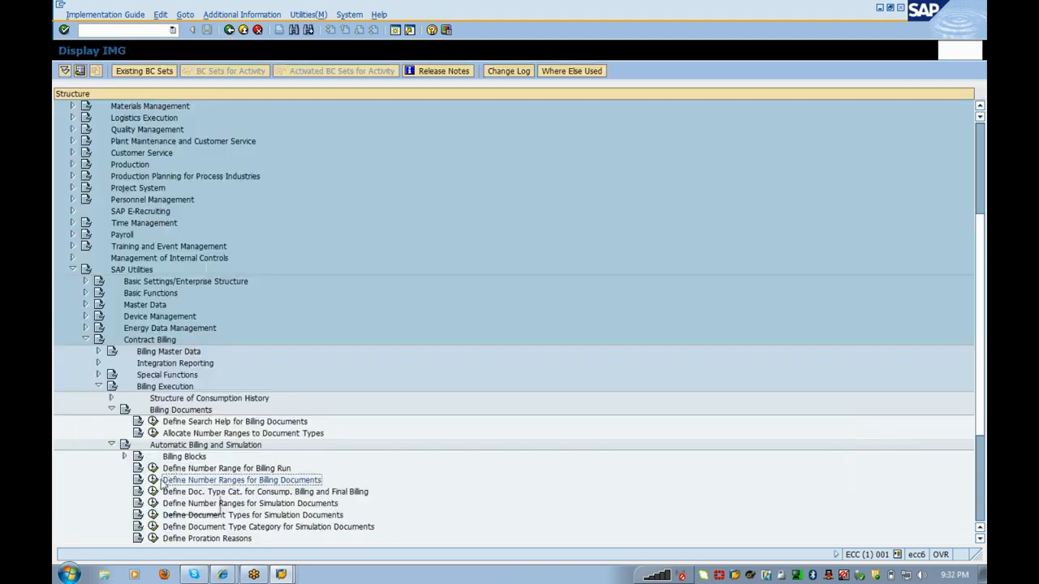
left_click(154, 480)
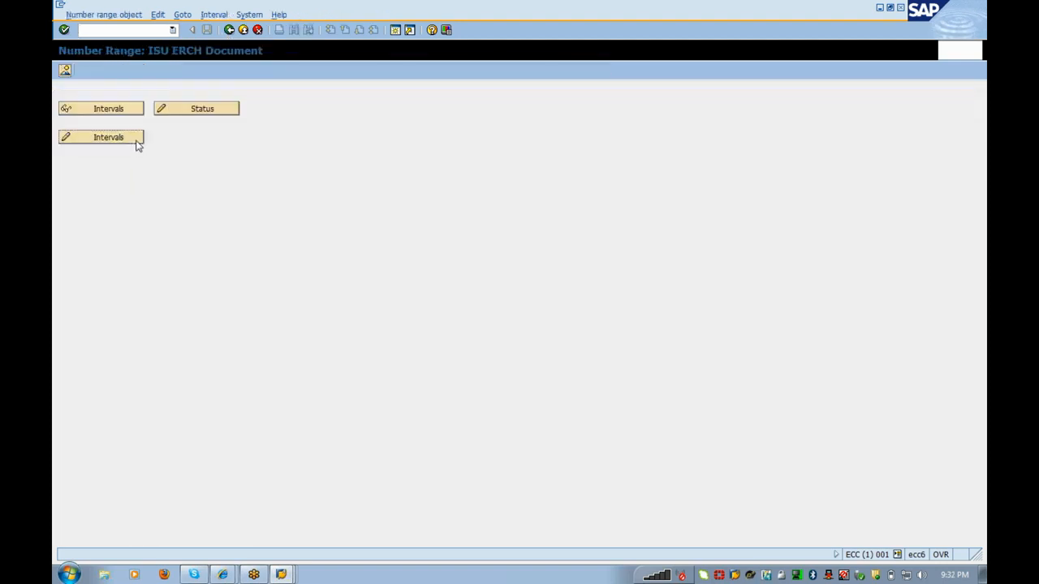
left_click(135, 143)
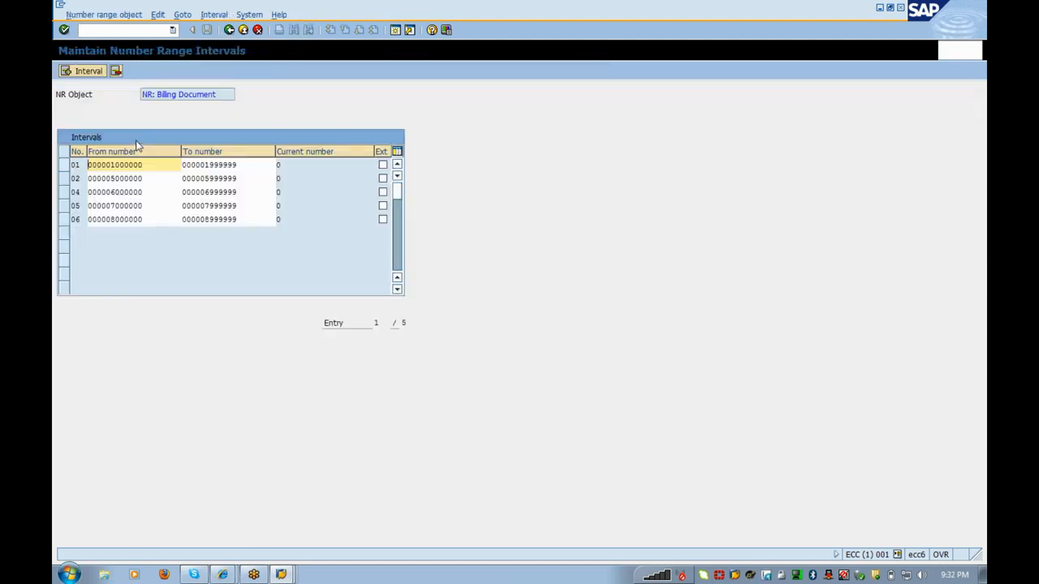
Step: Insert new interval A1 and copy digits from an existing interval's upper limit
left_click(88, 72)
type("A1")
key("Tab")
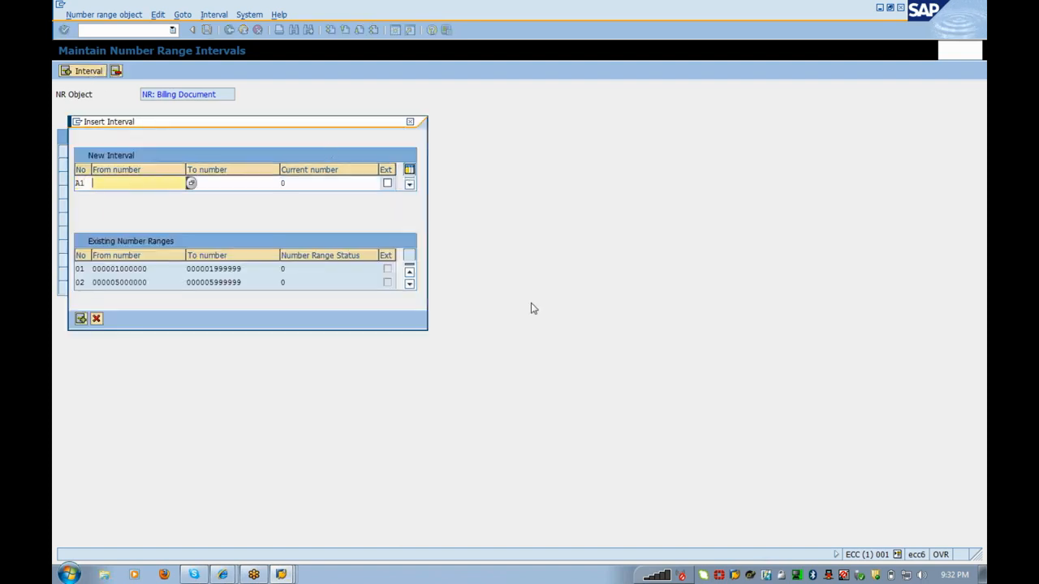
left_click(409, 283)
left_click(410, 285)
left_click(410, 285)
left_click(410, 285)
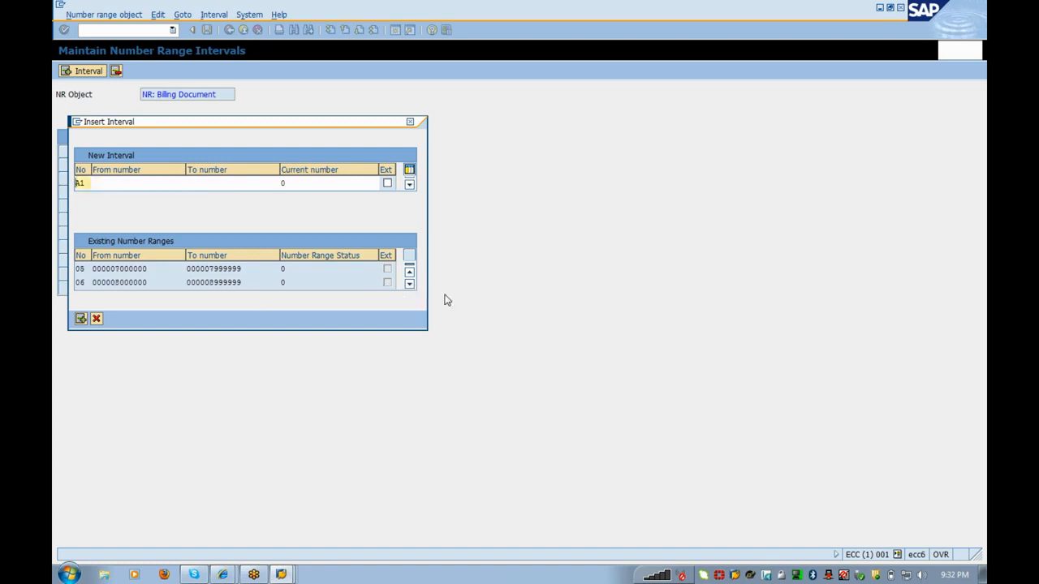
left_click(410, 285)
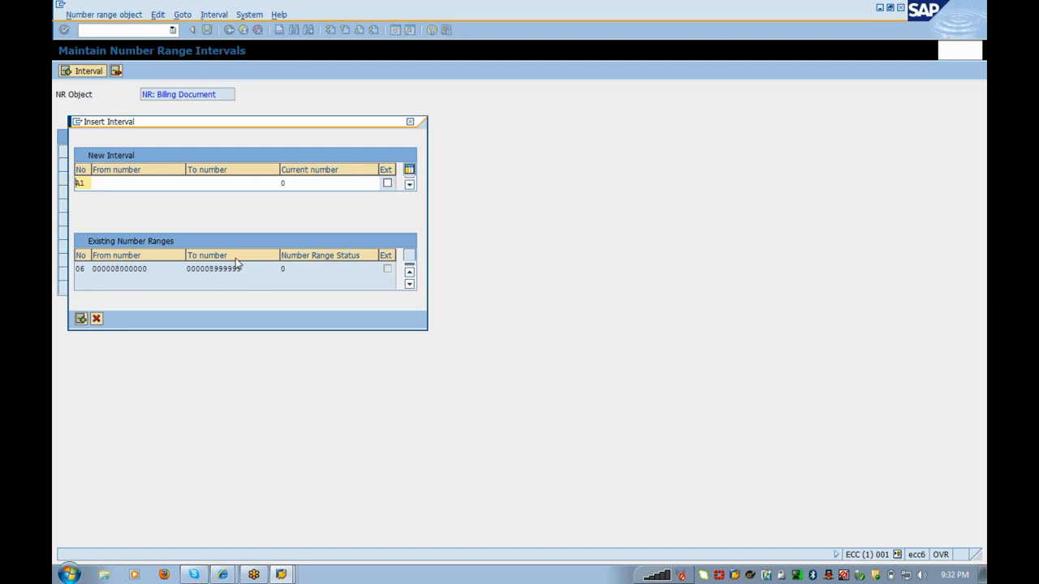
left_click_drag(241, 269, 209, 268)
key("ctrl+c")
left_click(209, 268)
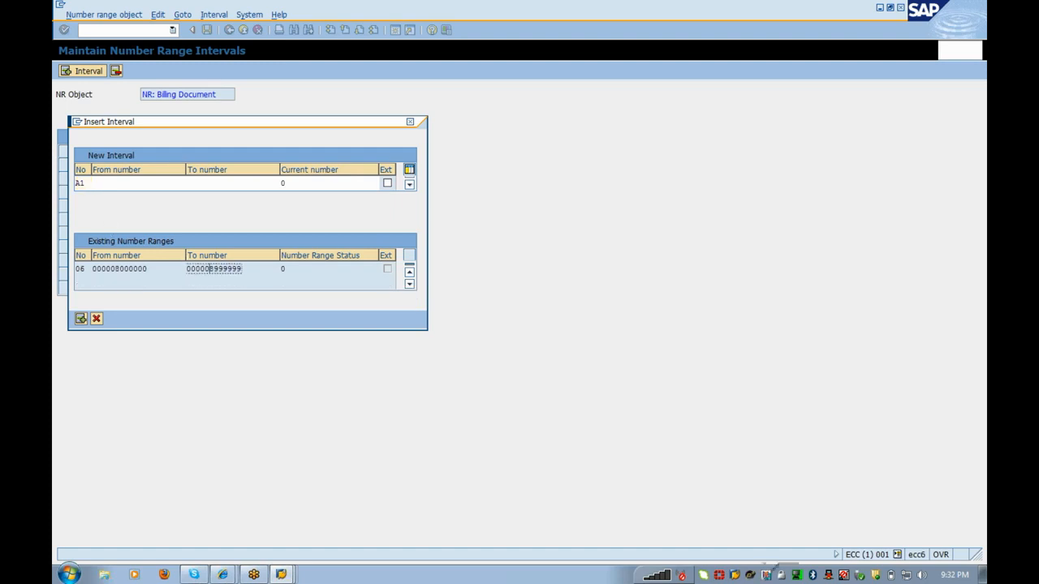
Step: Set interval A1's From number to 9000000
left_click(122, 183)
key("ctrl+v")
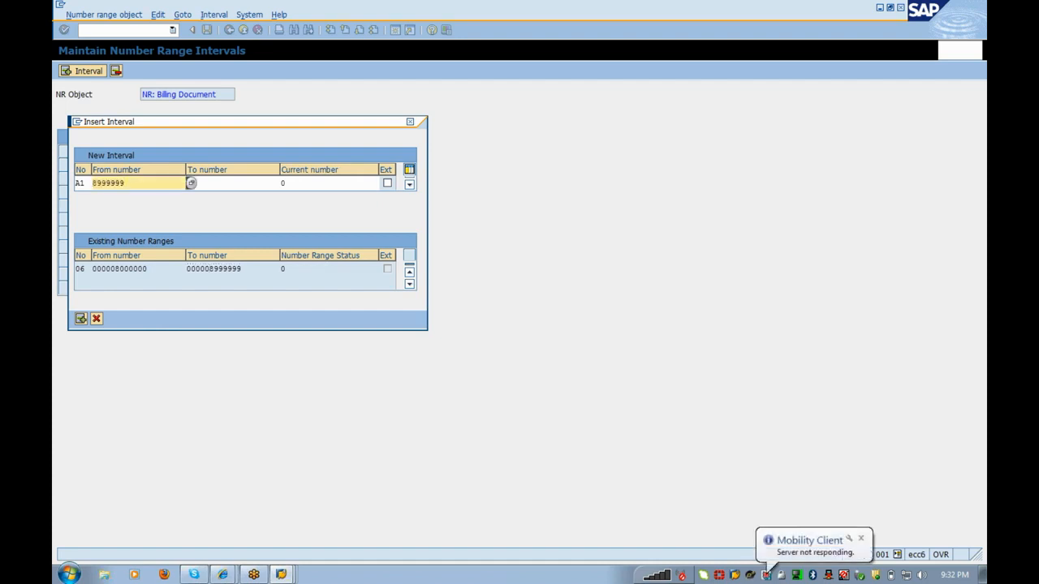
key("Left")
key("Left")
key("Left")
key("Left")
key("Left")
key("Left")
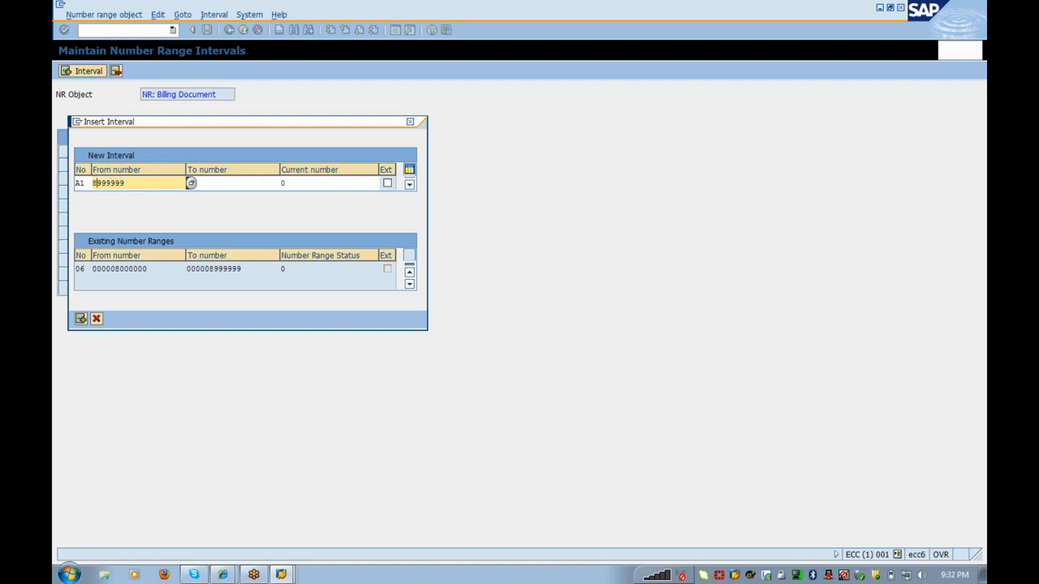
key("Delete")
key("Delete")
key("Delete")
key("Delete")
key("Delete")
key("Delete")
key("Delete")
type("9000000")
key("Left")
key("Left")
key("Left")
key("Left")
key("Left")
key("Left")
Step: Set interval A1's To number to 9000100 and confirm the interval
left_click(191, 182)
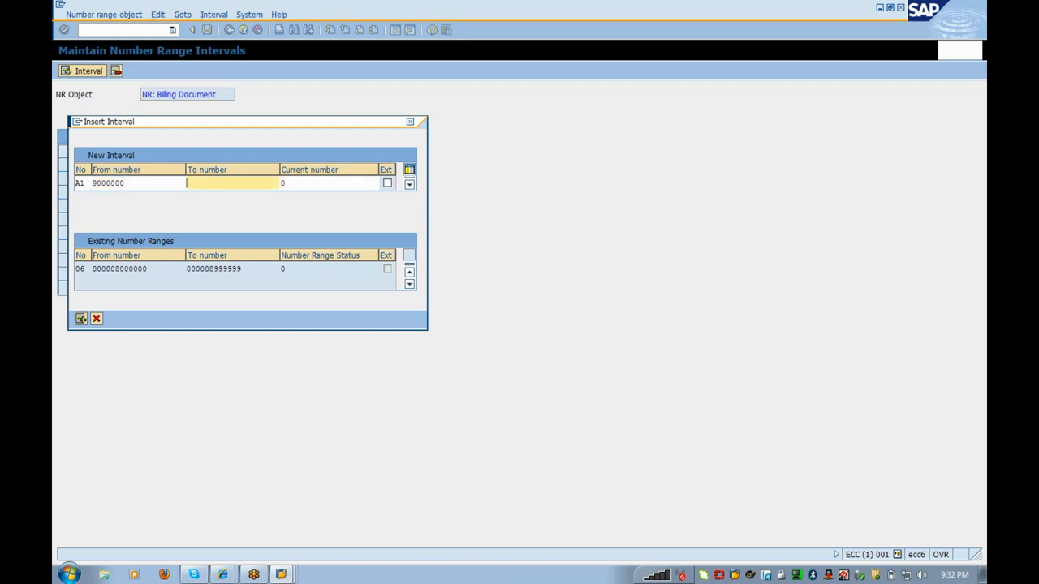
left_click_drag(127, 184, 93, 183)
key("ctrl+c")
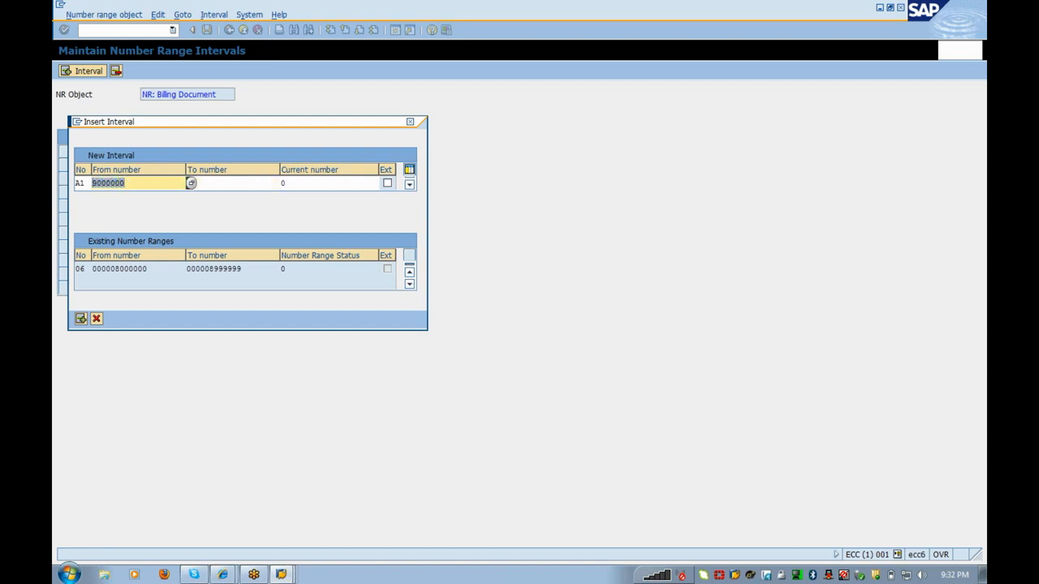
left_click(195, 182)
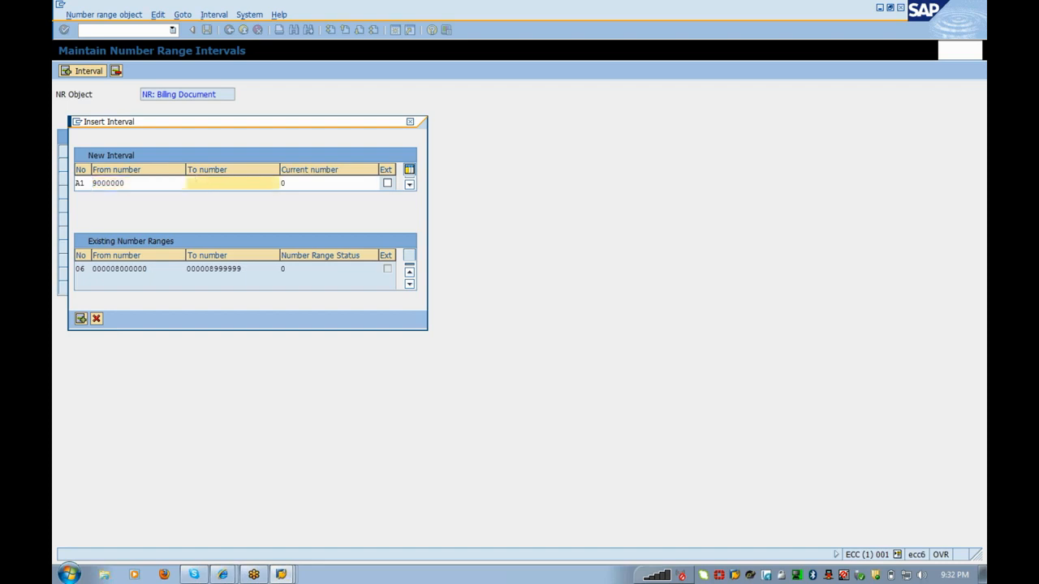
key("ctrl+v")
key("Left")
key("Left")
key("Left")
key("Left")
key("Left")
key("Left")
key("Right")
key("Right")
key("Right")
key("Right")
key("Right")
key("Right")
key("BackSpace")
key("BackSpace")
key("BackSpace")
type("100")
key("Return")
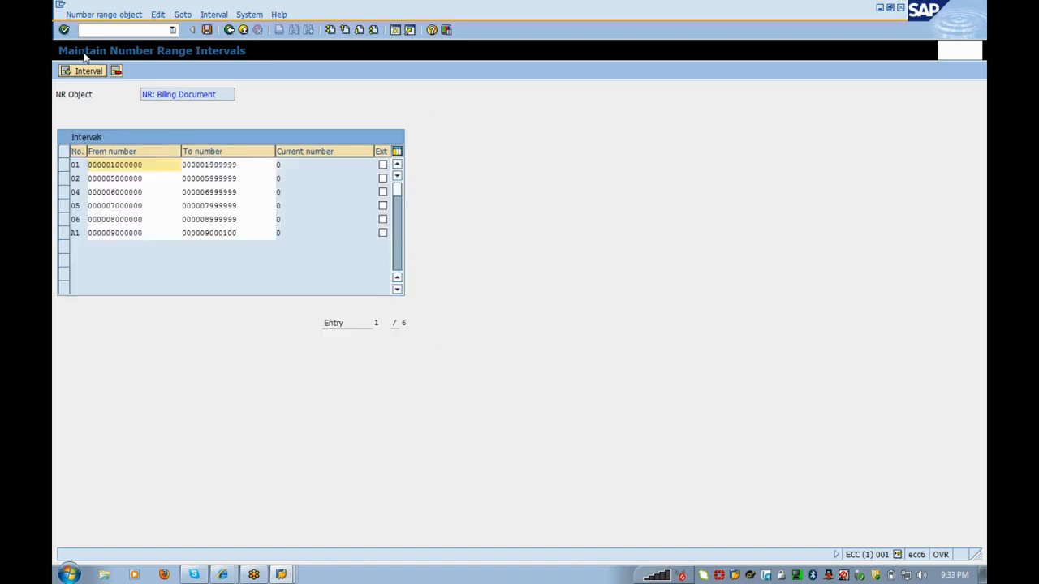
left_click(82, 73)
Step: Add number range interval A2 running from 9000101 to 9000900
type("A2")
key("Tab")
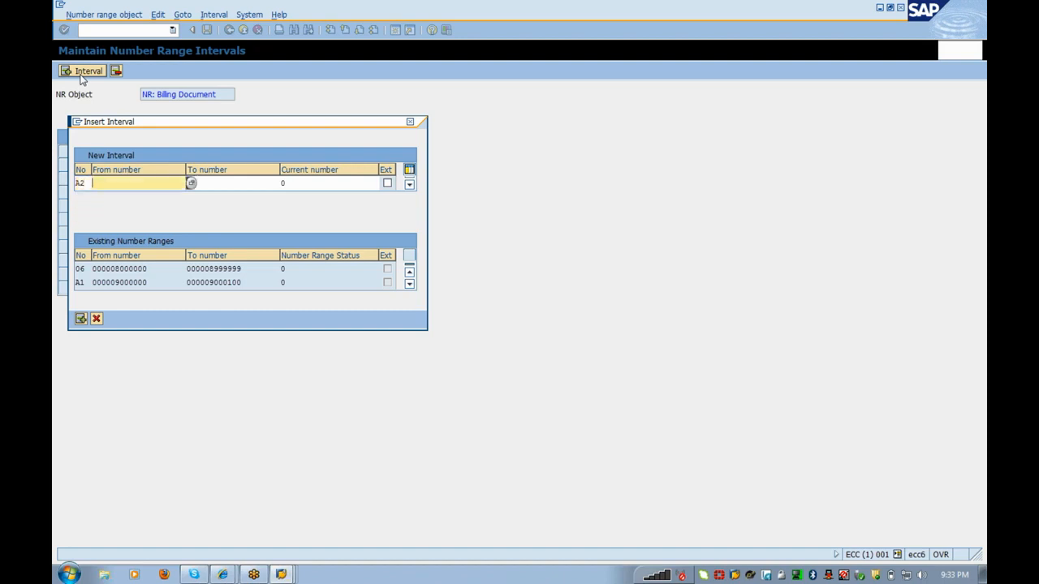
left_click_drag(242, 282, 209, 283)
key("ctrl+c")
left_click(209, 283)
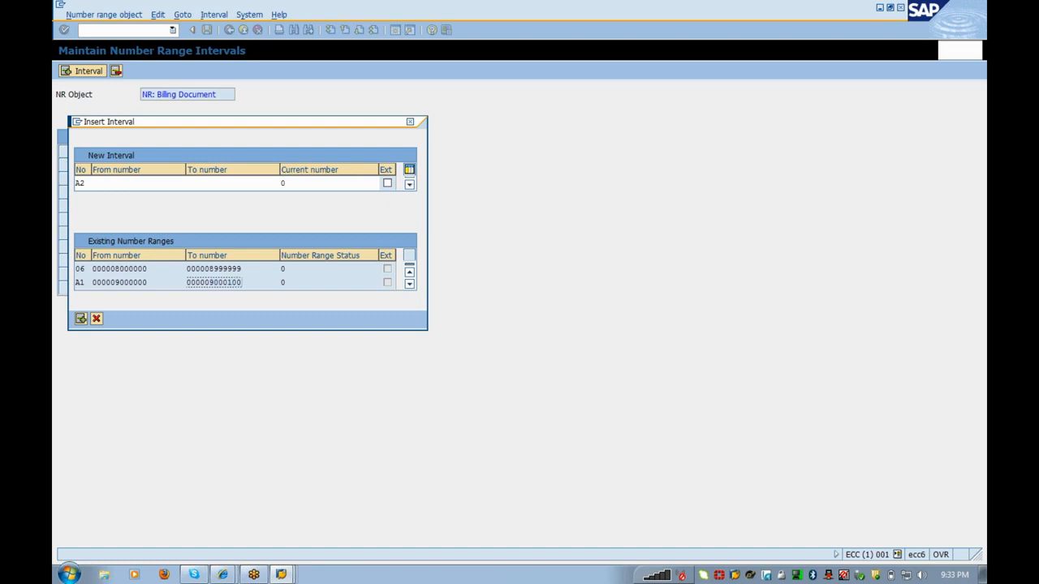
left_click(124, 183)
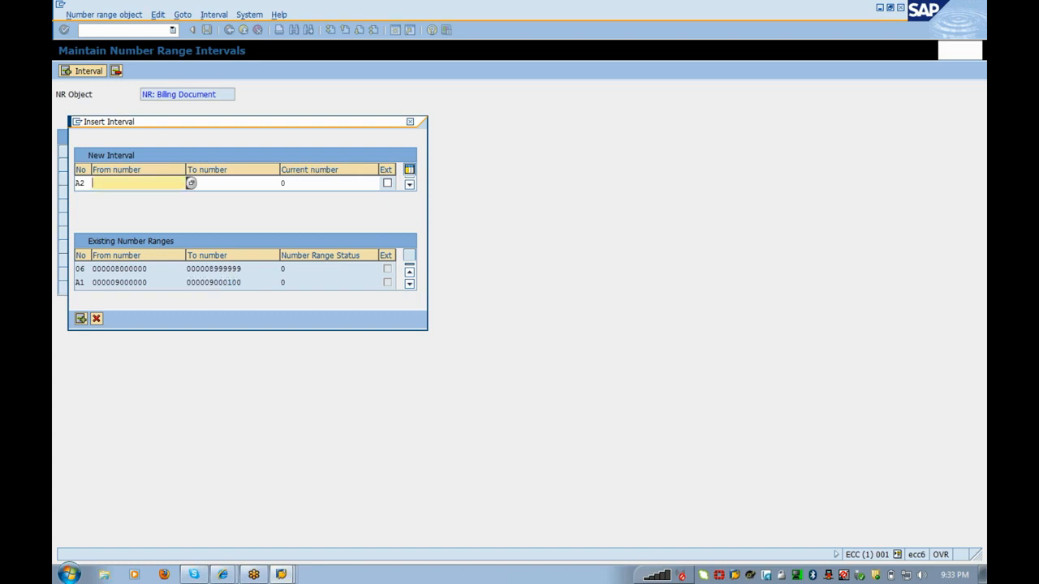
key("ctrl+v")
key("BackSpace")
type("1")
key("Tab")
key("ctrl+v")
key("BackSpace")
key("BackSpace")
key("BackSpace")
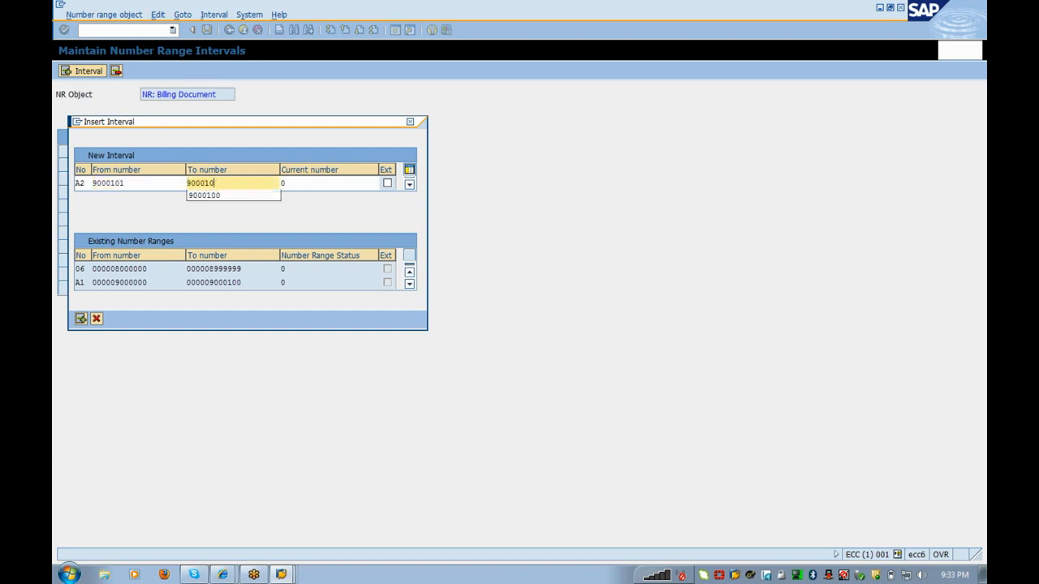
type("900")
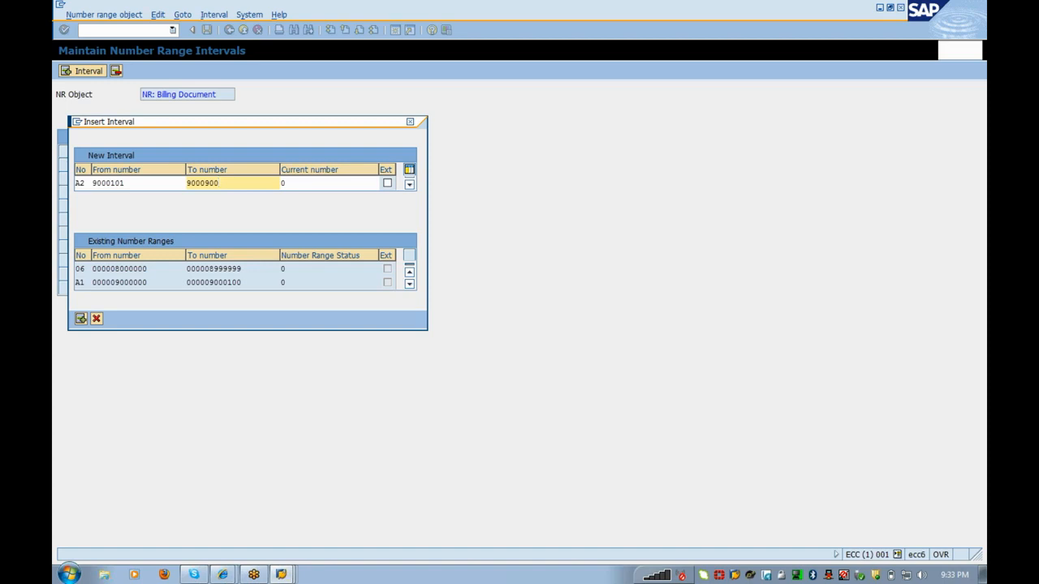
key("Return")
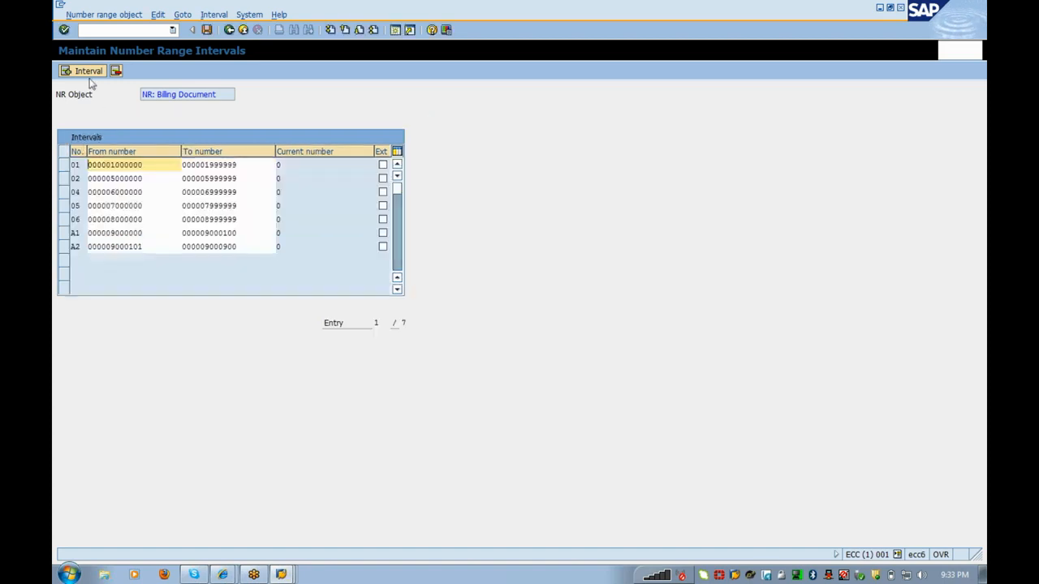
Step: Add number range interval A3 running from 9001000 to 90099999
left_click(89, 75)
type("A3")
key("Tab")
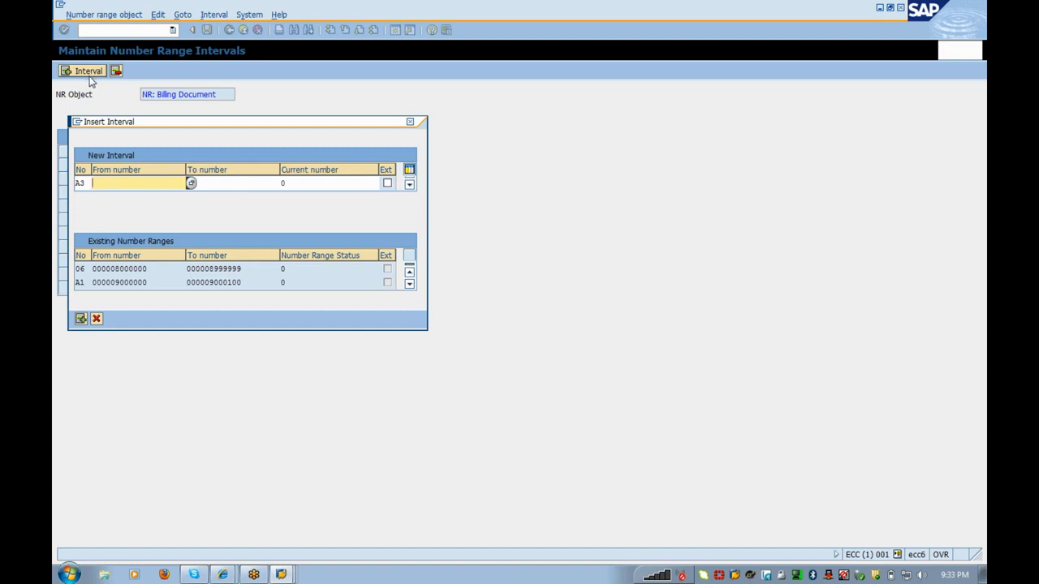
type("9000100")
key("BackSpace")
key("BackSpace")
key("BackSpace")
key("BackSpace")
type("1000")
key("Tab")
type("9000100")
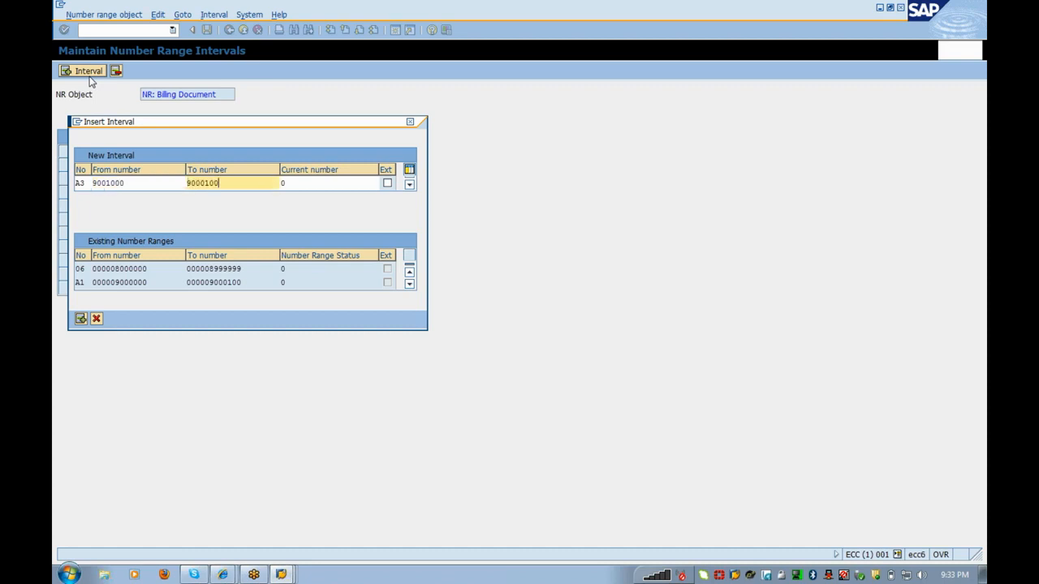
key("BackSpace")
key("BackSpace")
key("BackSpace")
key("BackSpace")
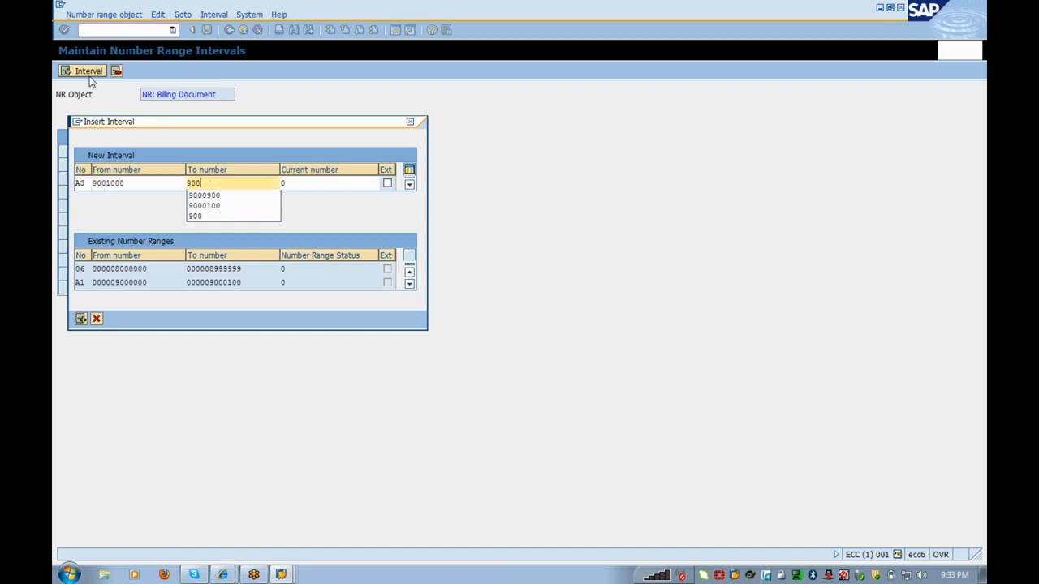
type("99999")
key("Return")
Step: Save the new intervals, acknowledge the transport notice, and return to the IMG tree
left_click(207, 30)
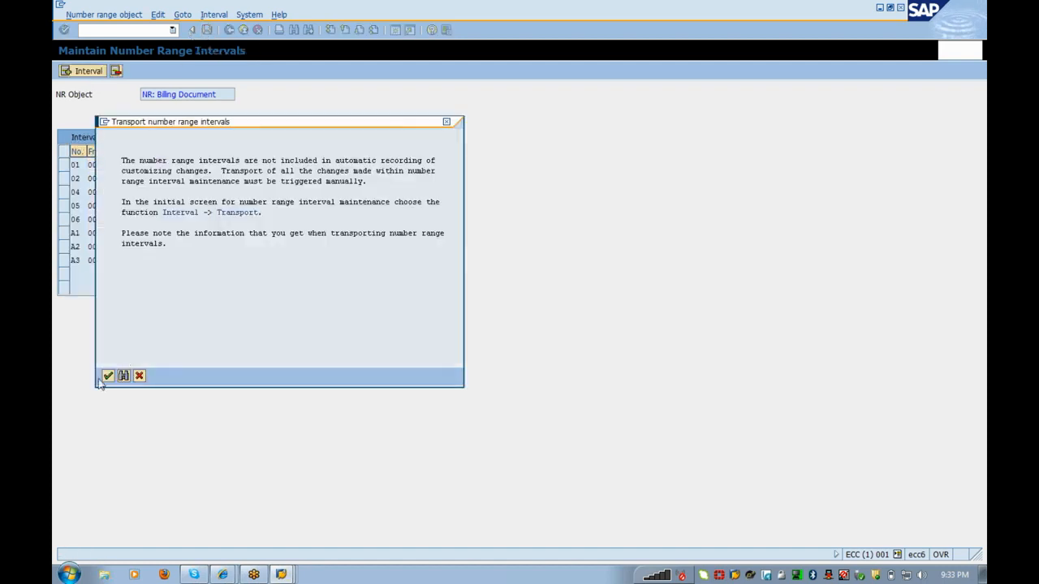
left_click(108, 375)
left_click(228, 30)
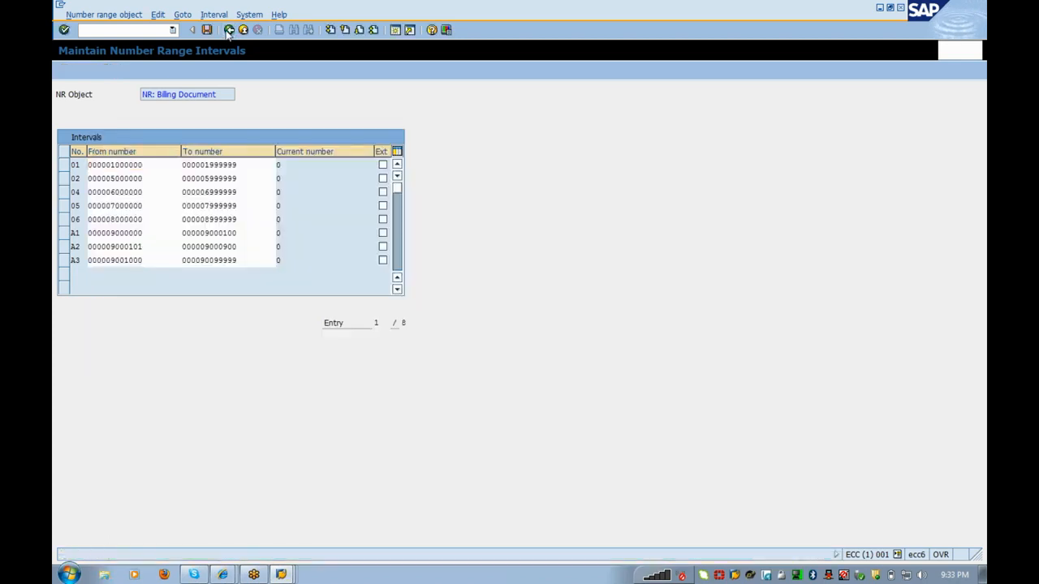
left_click(228, 30)
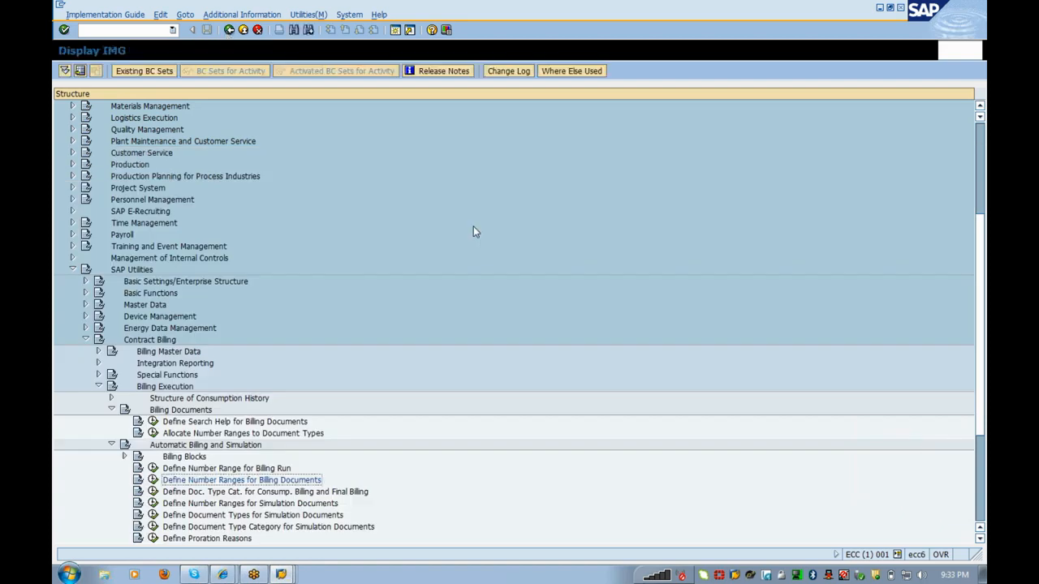
Step: Open the document type categories table, backing out of an empty new-entries screen once
key("Down")
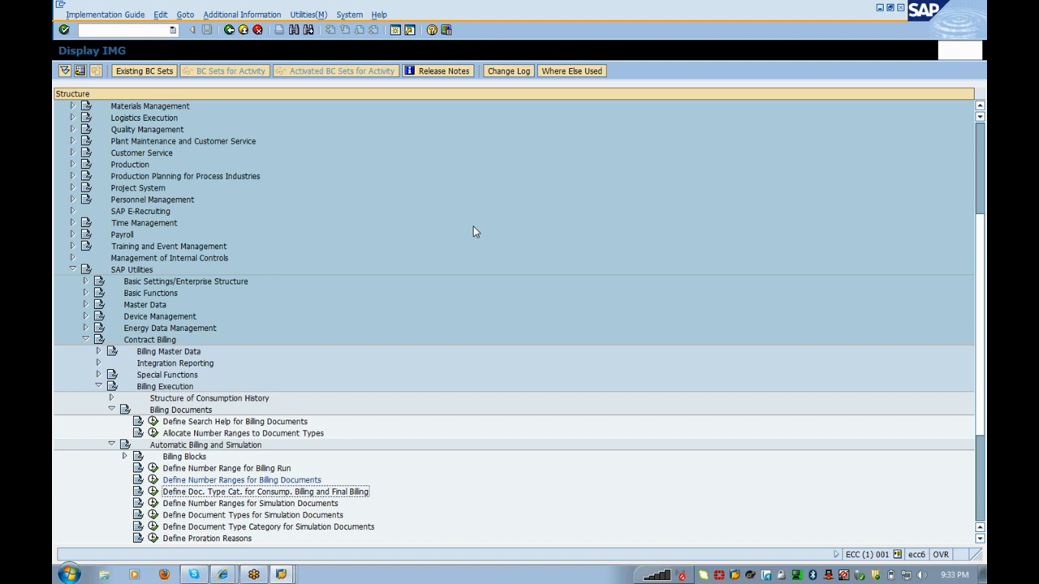
key("Left")
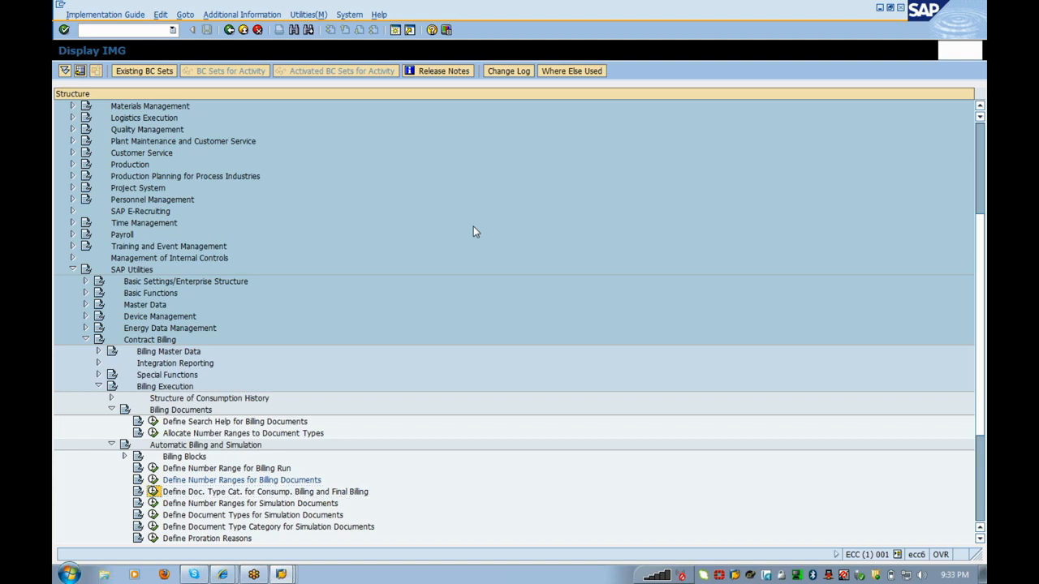
key("Return")
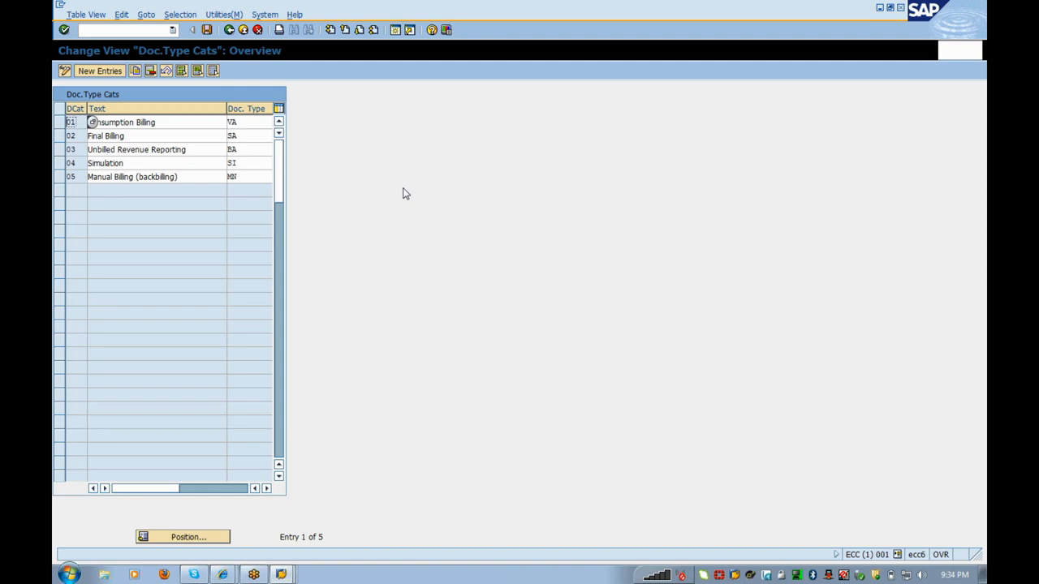
left_click(96, 70)
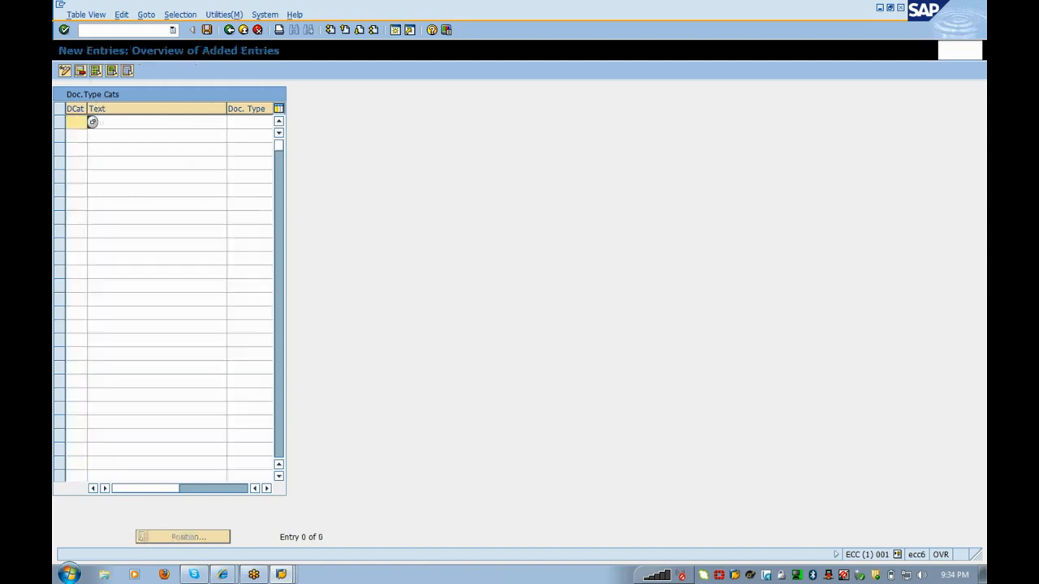
left_click(242, 30)
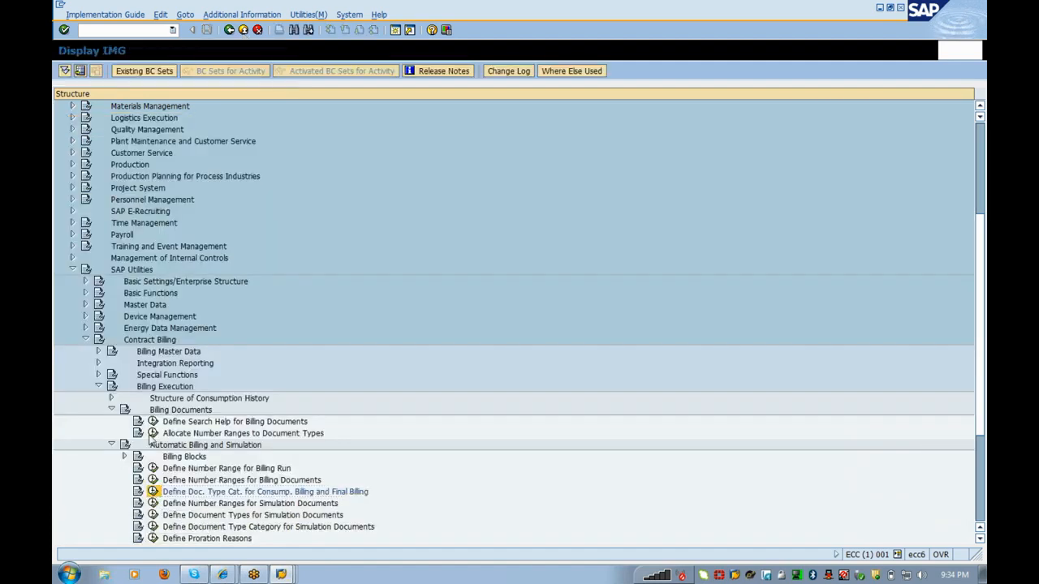
left_click(152, 492)
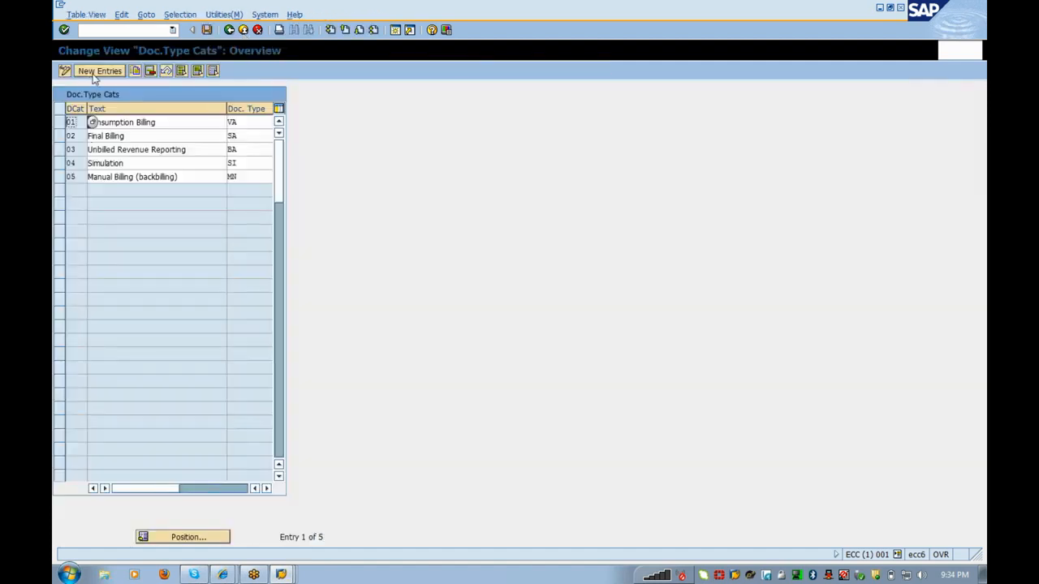
left_click(94, 76)
Step: Browse the possible document type category values, closing the list without choosing one
left_click(73, 136)
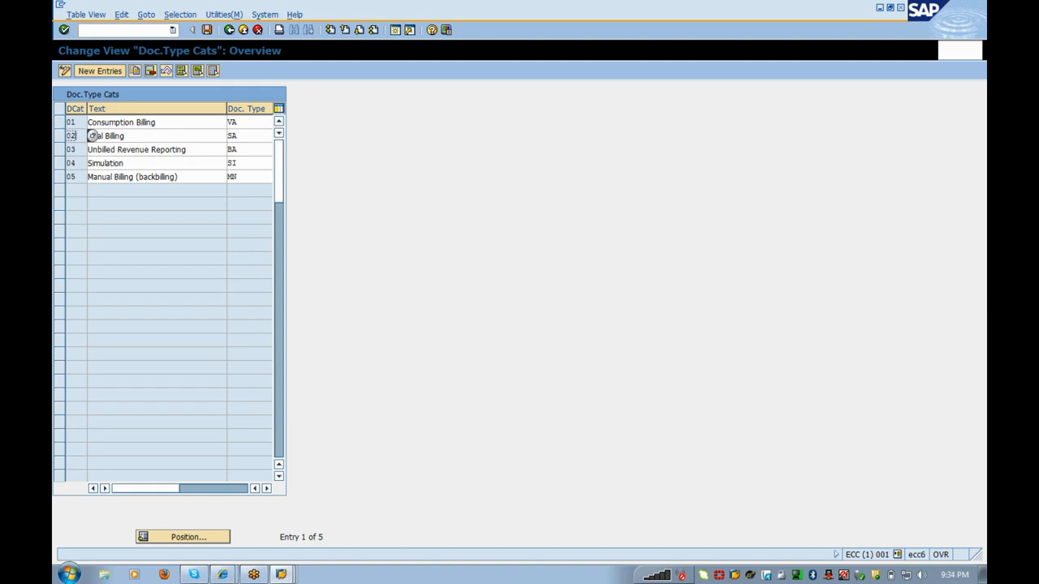
left_click(159, 123)
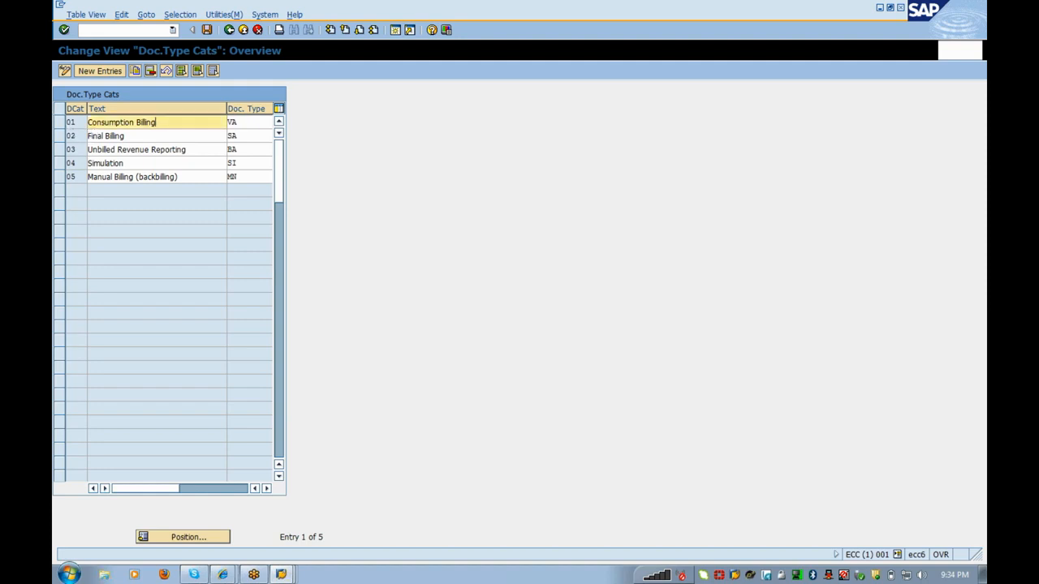
left_click(72, 122)
left_click(91, 124)
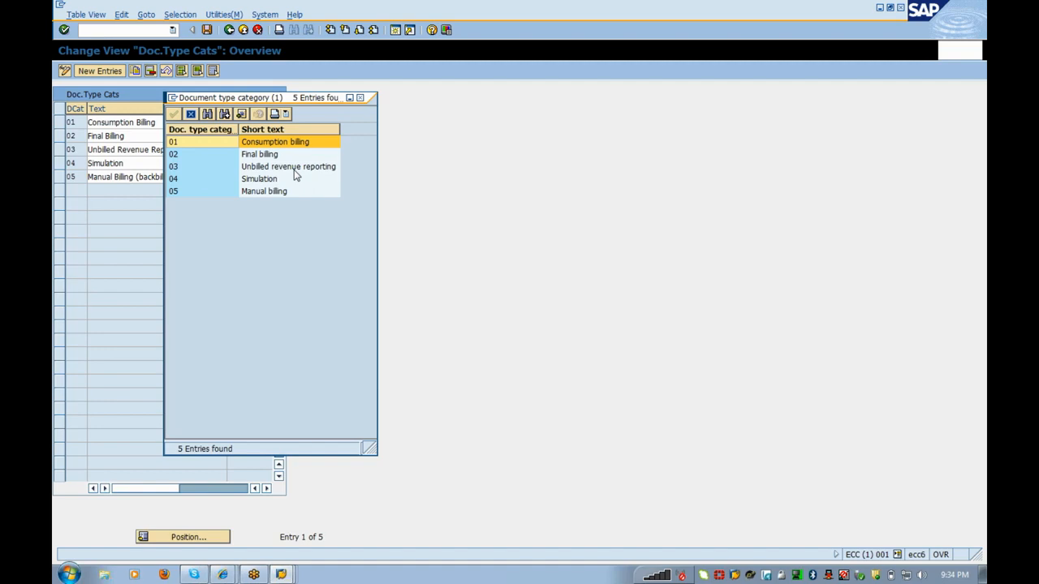
left_click(295, 169)
left_click(292, 179)
left_click(292, 192)
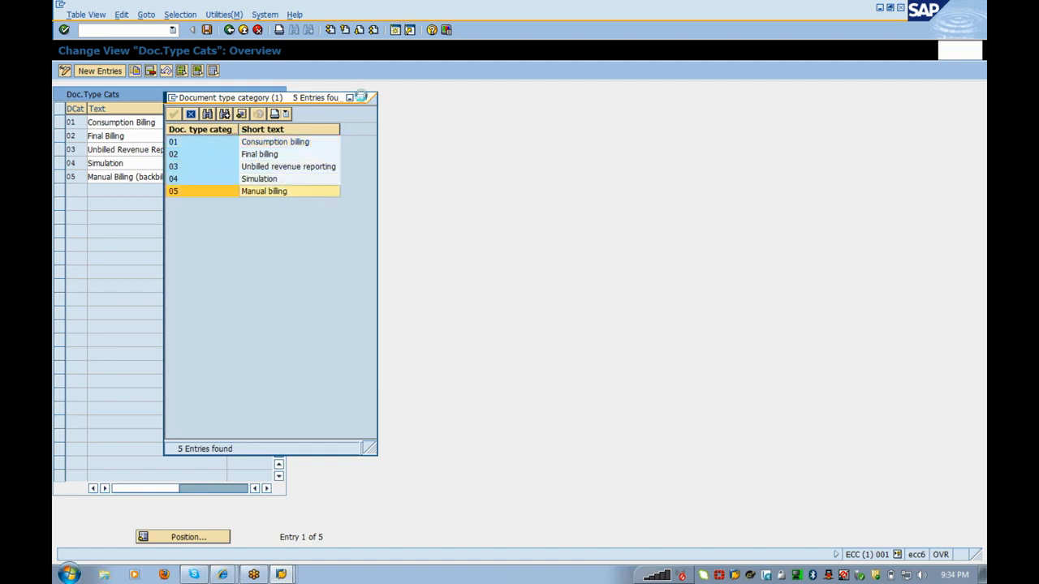
left_click(359, 98)
Step: Check document types VA, SA, BA, SI and MN for the five categories, then start a new entry
left_click(238, 123)
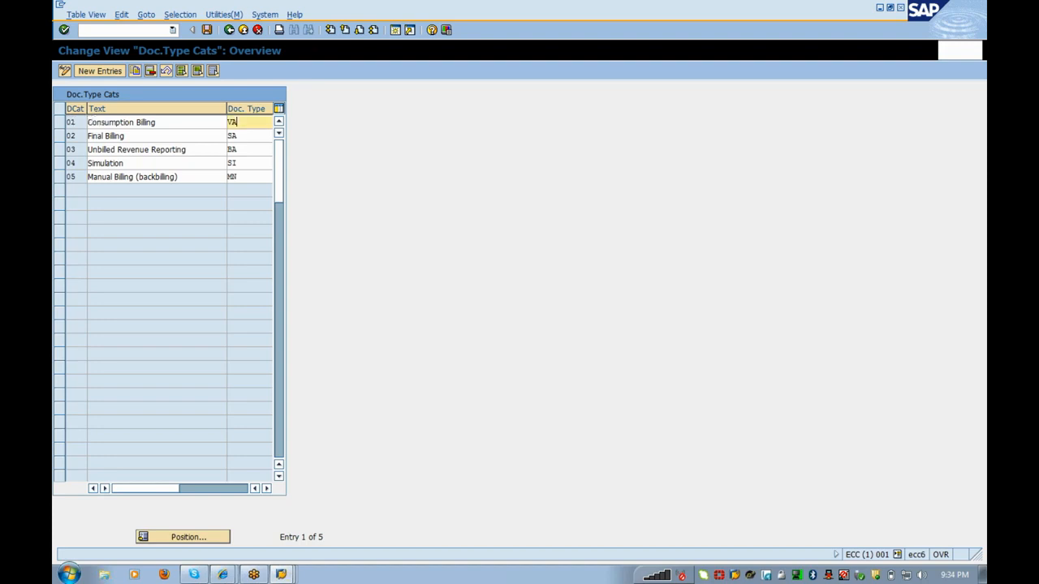
left_click(238, 136)
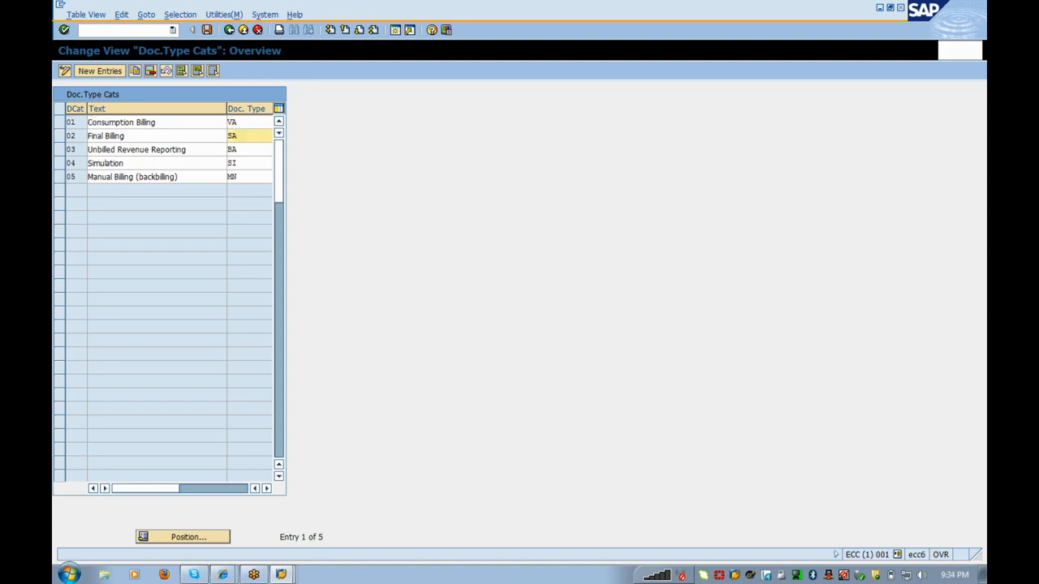
left_click(238, 150)
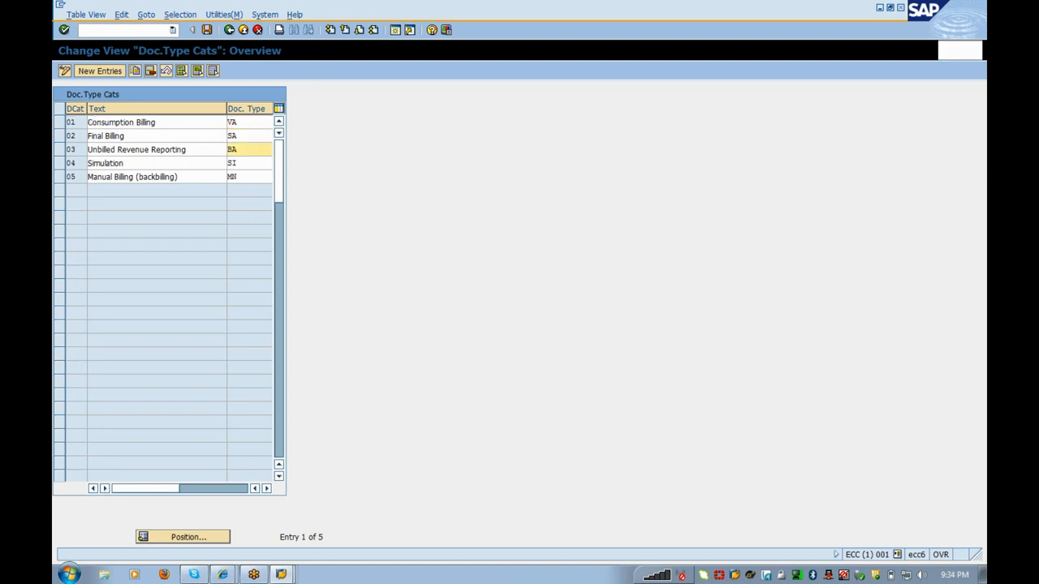
left_click(238, 164)
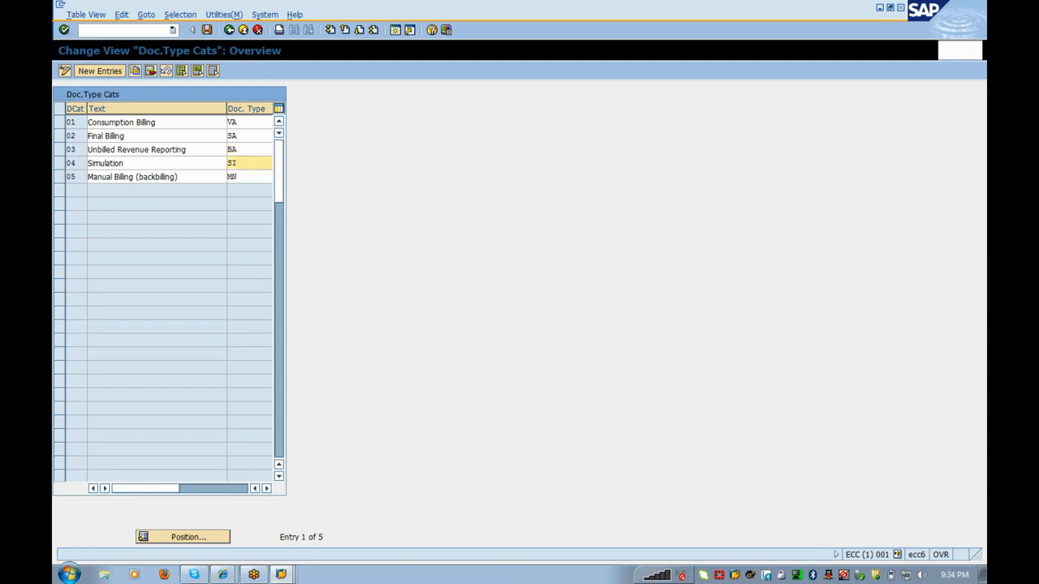
left_click_drag(237, 177, 227, 176)
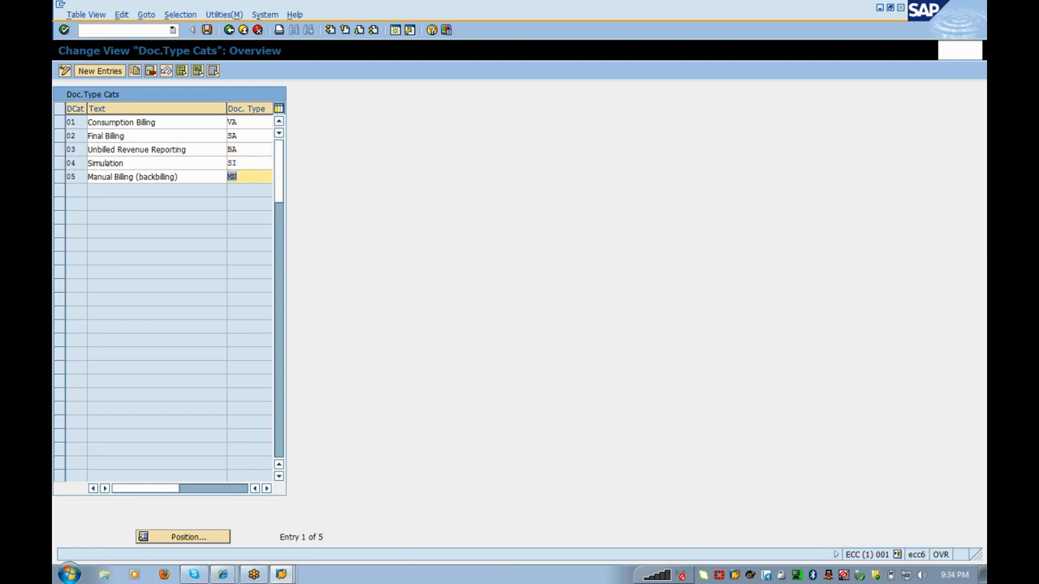
left_click(181, 177)
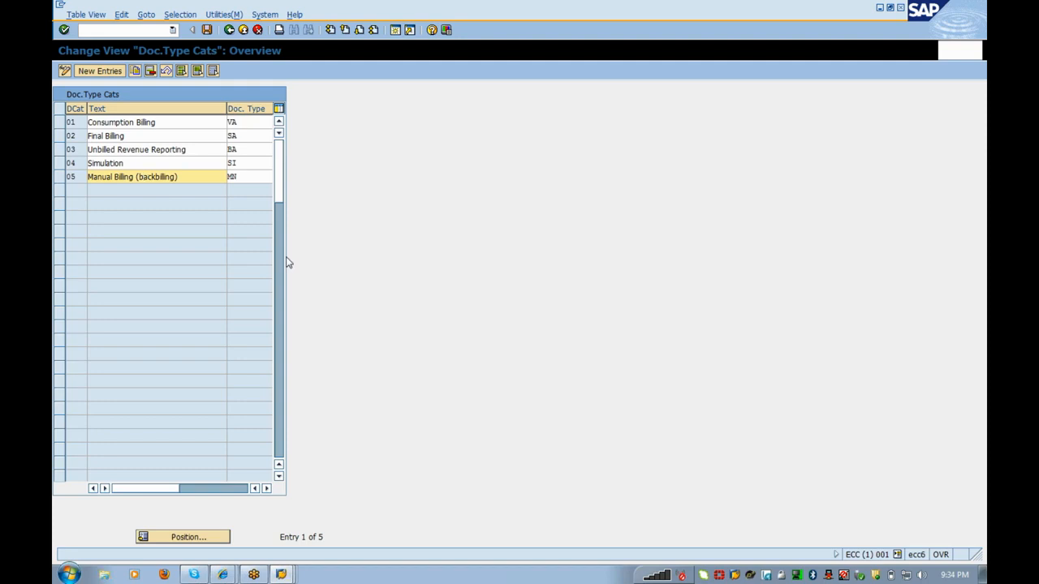
left_click(114, 73)
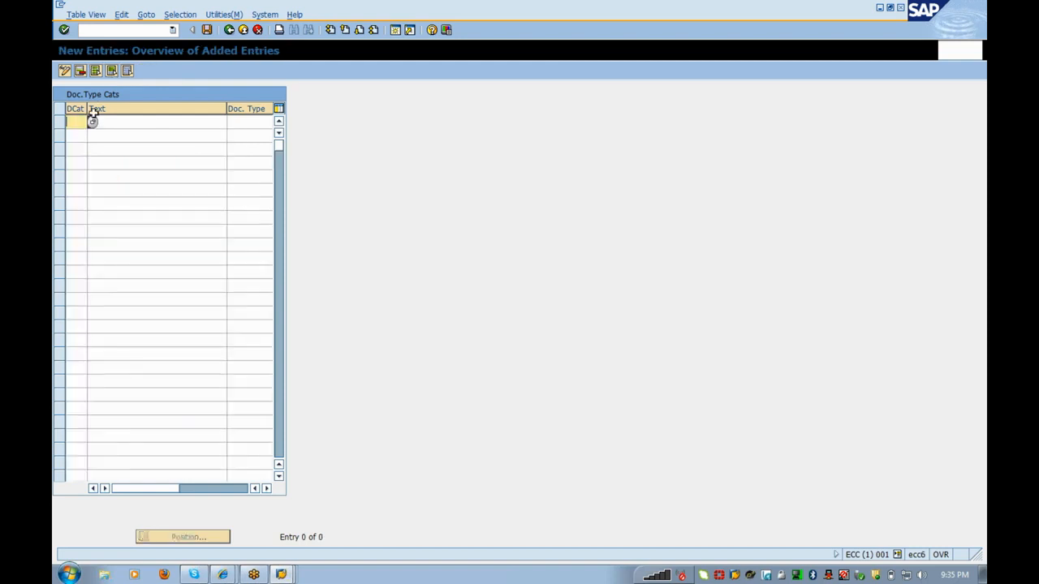
Step: Try adding category 01 as a new row, which is rejected as a duplicate key
left_click(92, 122)
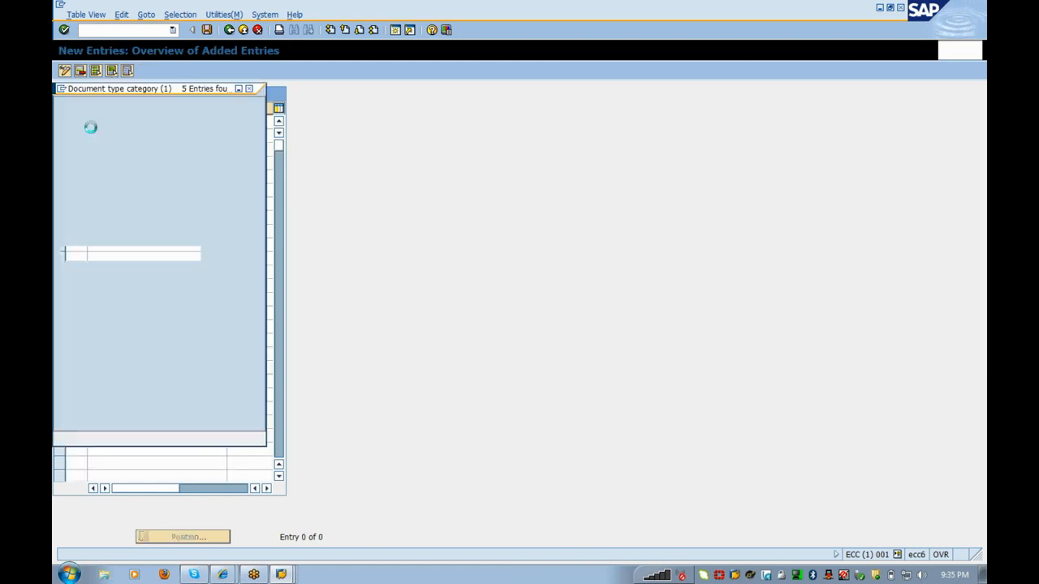
double_click(91, 130)
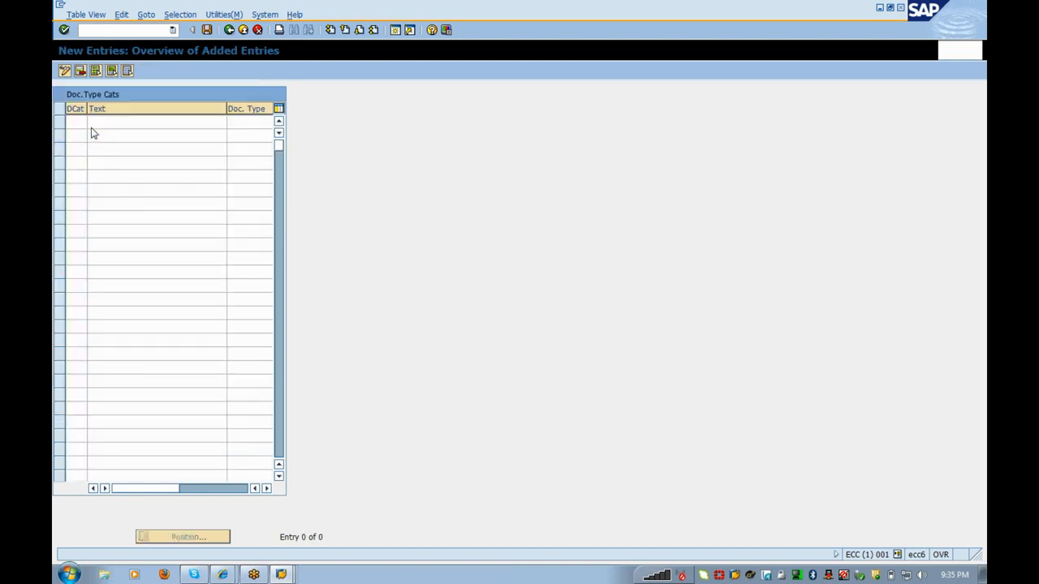
key("Tab")
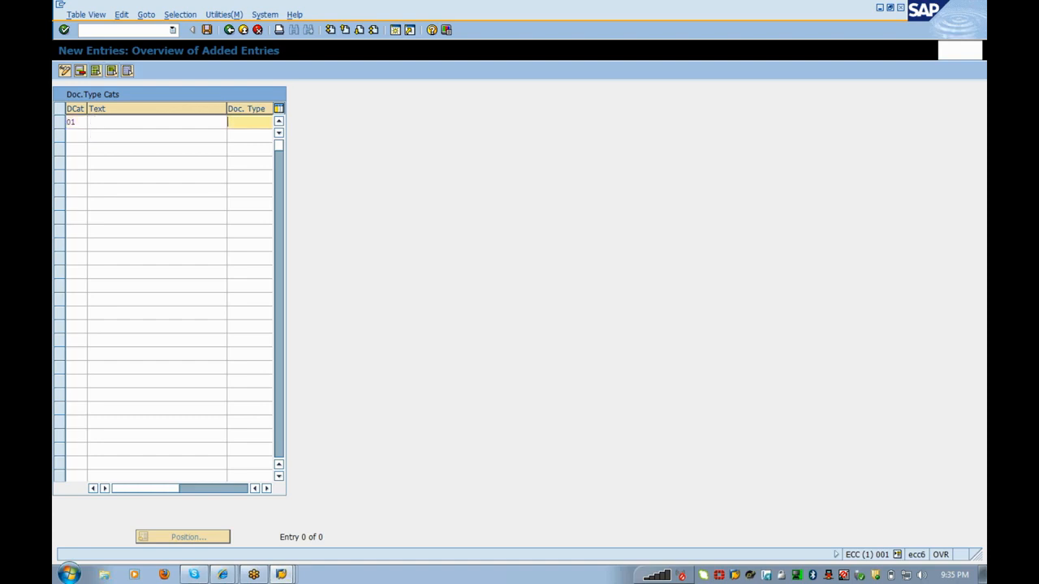
key("Return")
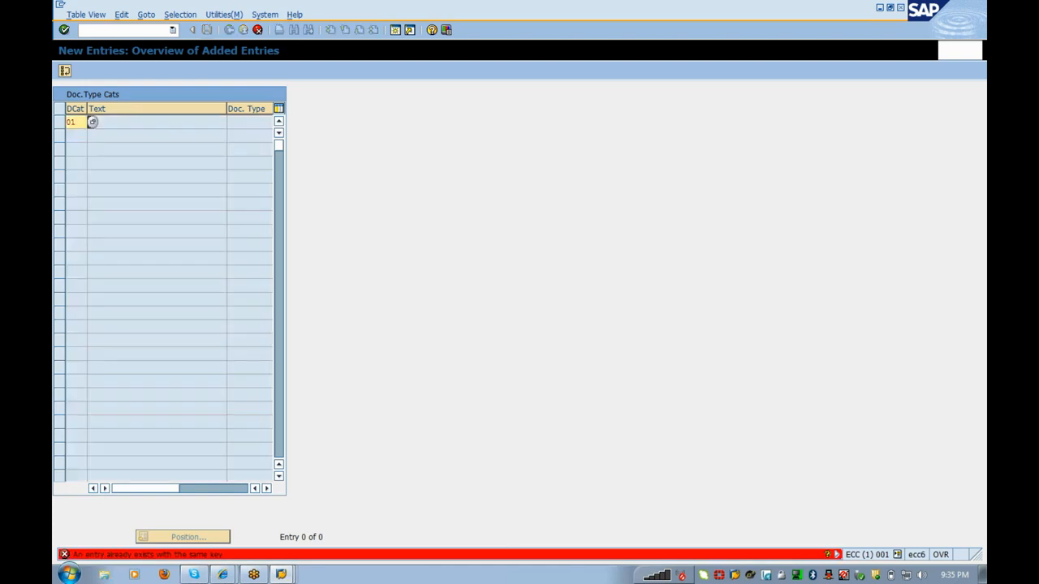
key("Delete")
key("Return")
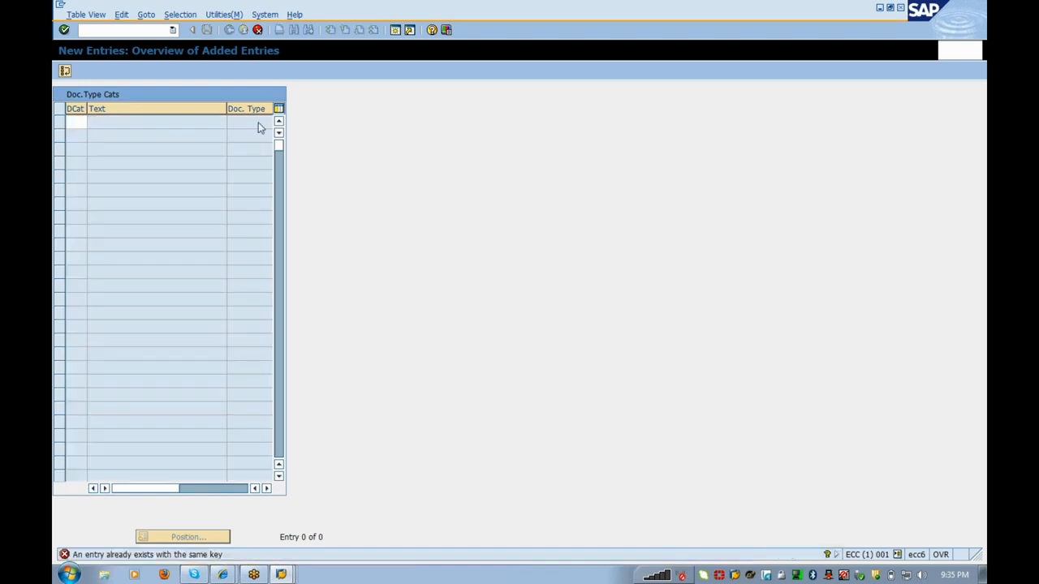
Step: Exit without saving and open the simulation document number range intervals for editing
left_click(244, 30)
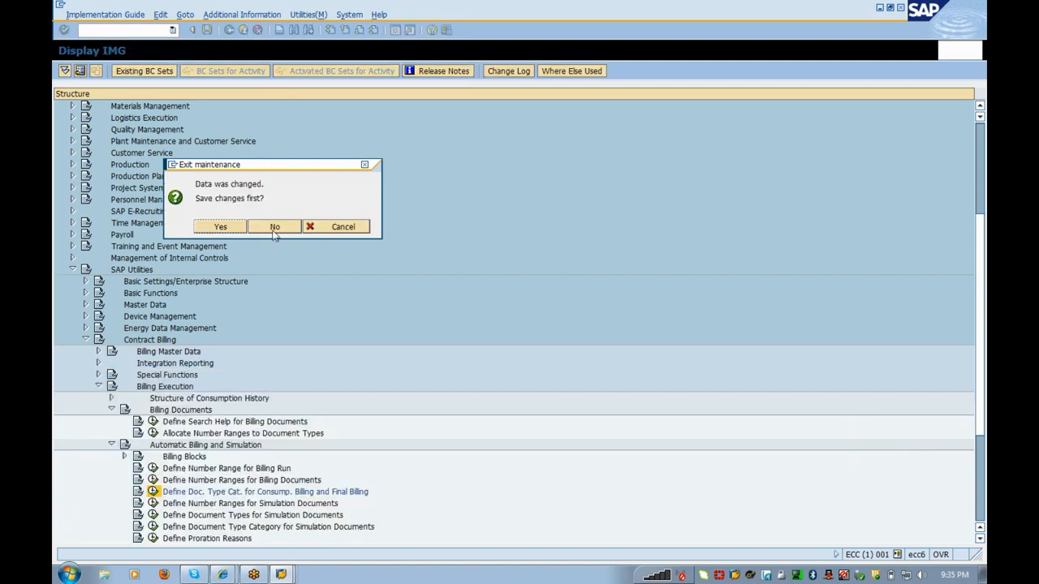
left_click(274, 229)
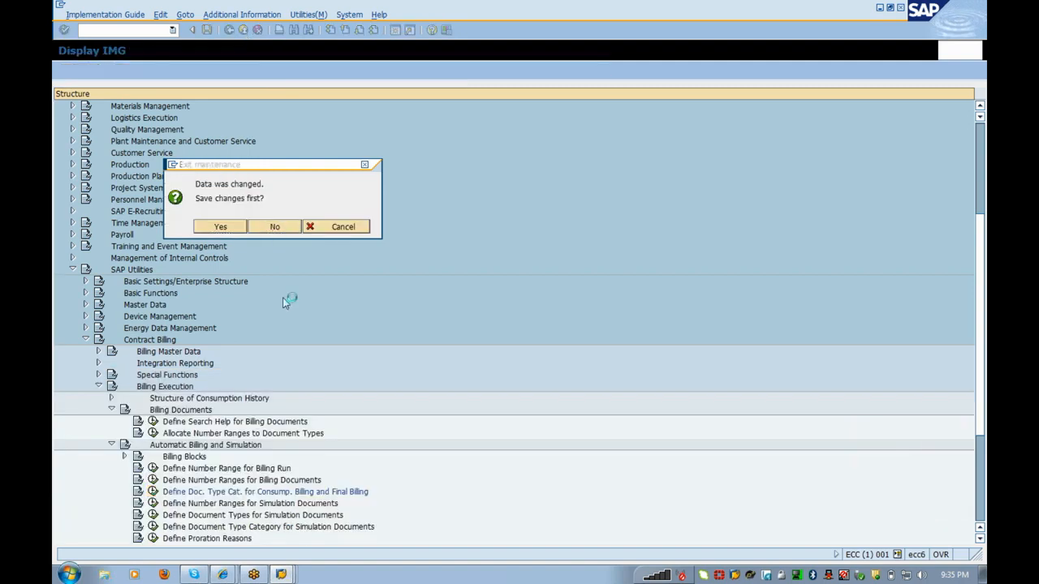
left_click(152, 504)
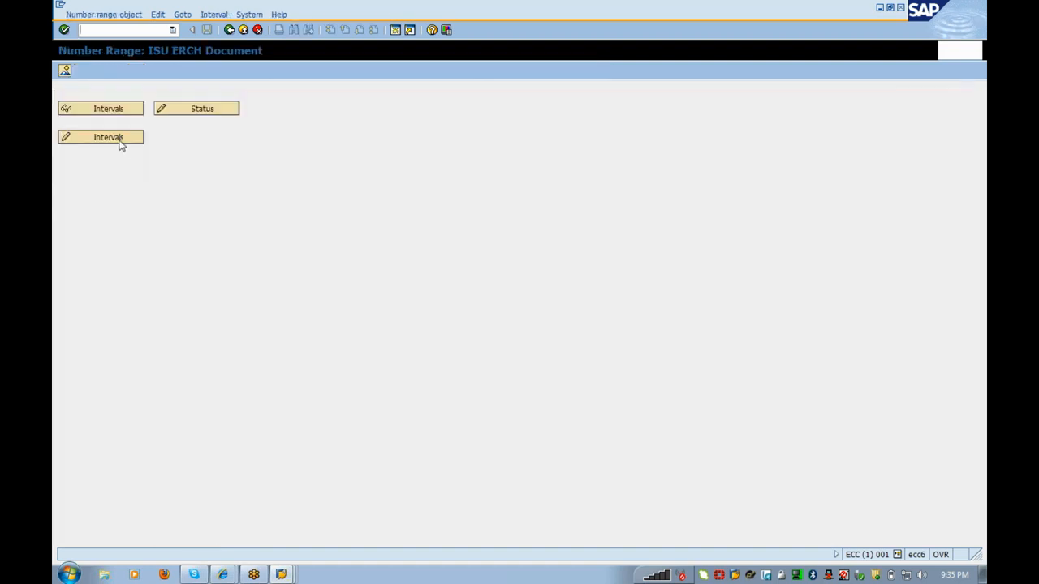
left_click(119, 140)
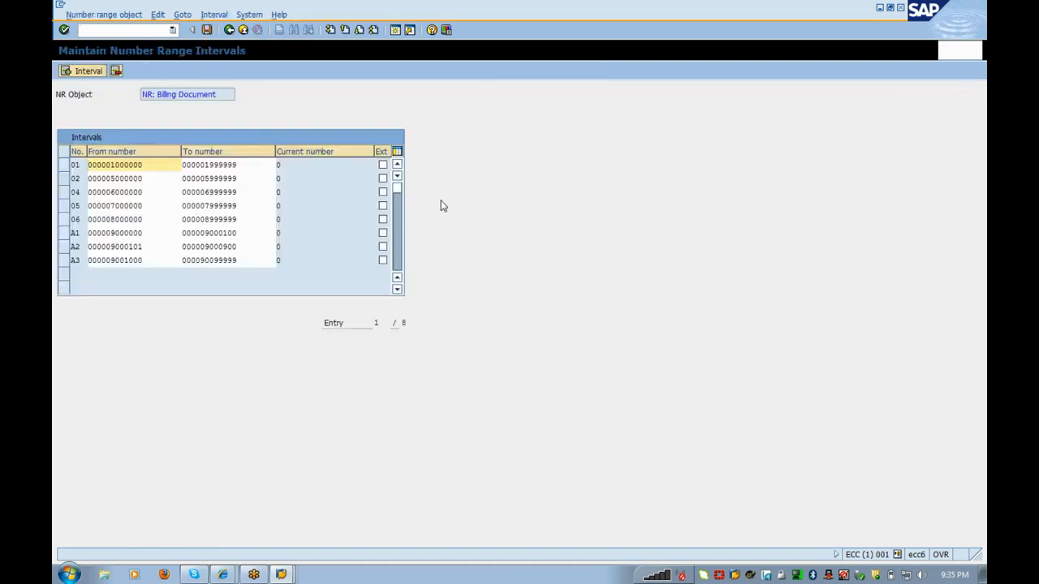
Step: Revisit the simulation document number range intervals and return to the IMG tree
left_click(230, 30)
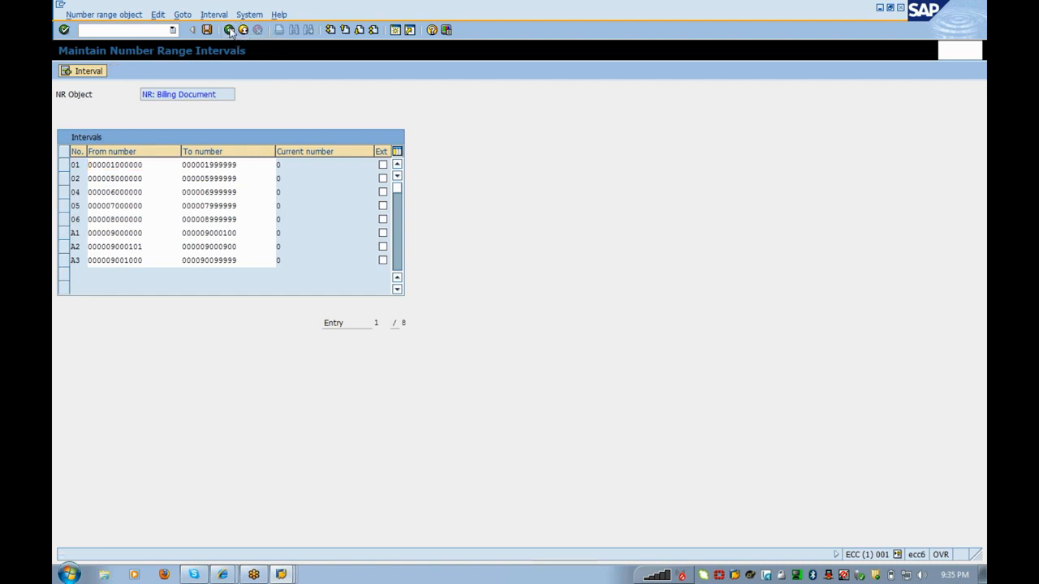
left_click(230, 30)
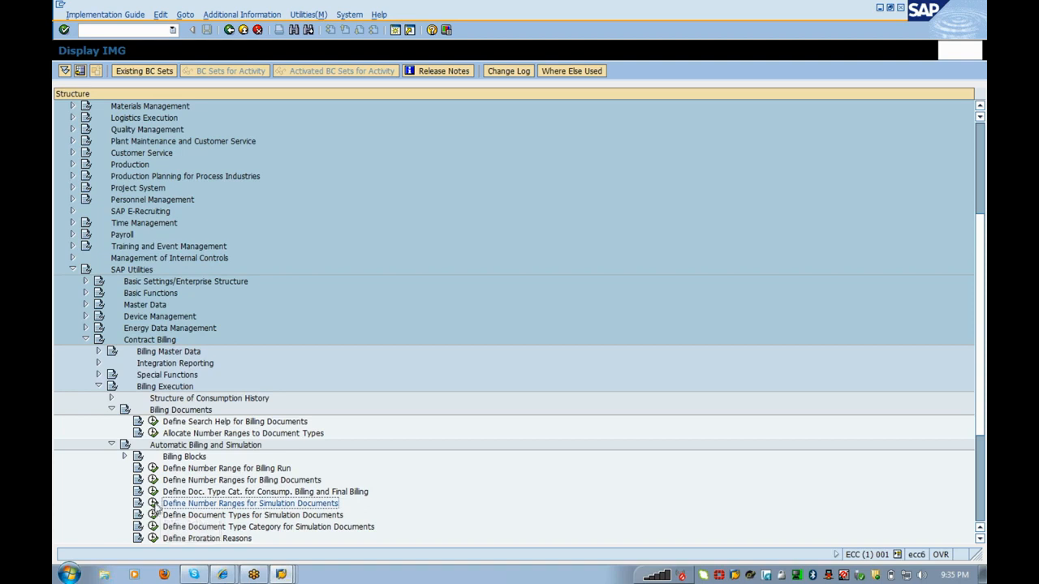
left_click(154, 504)
left_click(128, 138)
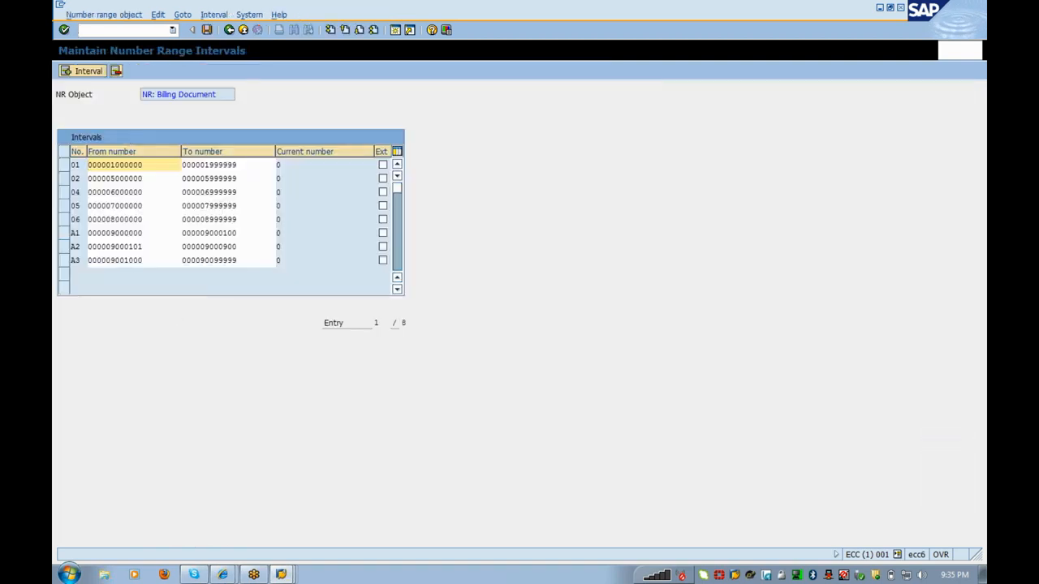
left_click(232, 33)
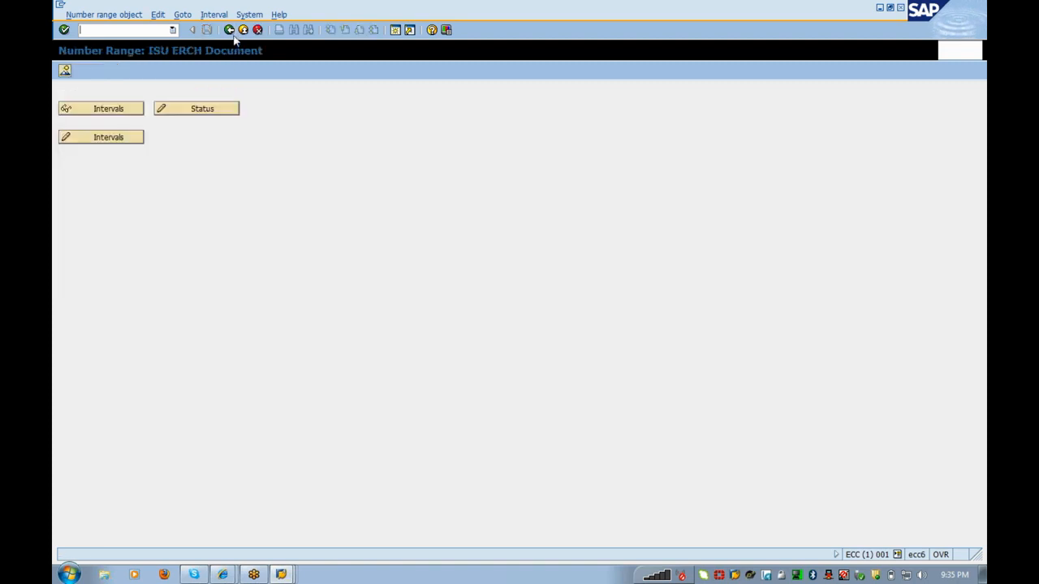
left_click(231, 31)
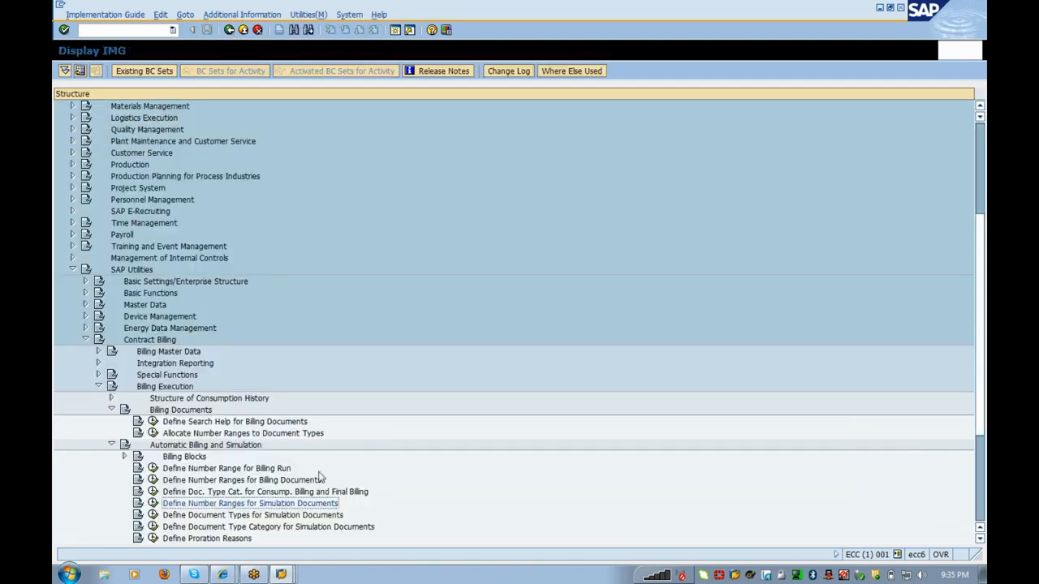
Step: Inspect the still-empty simulation document types, number range allocation, and simulation number ranges
left_click(152, 517)
left_click(97, 71)
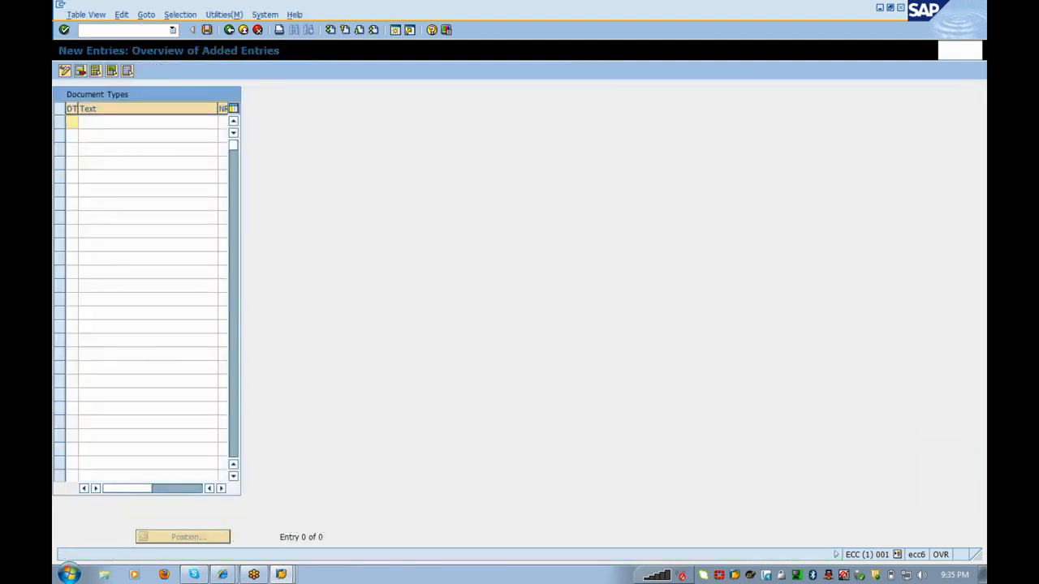
left_click(236, 30)
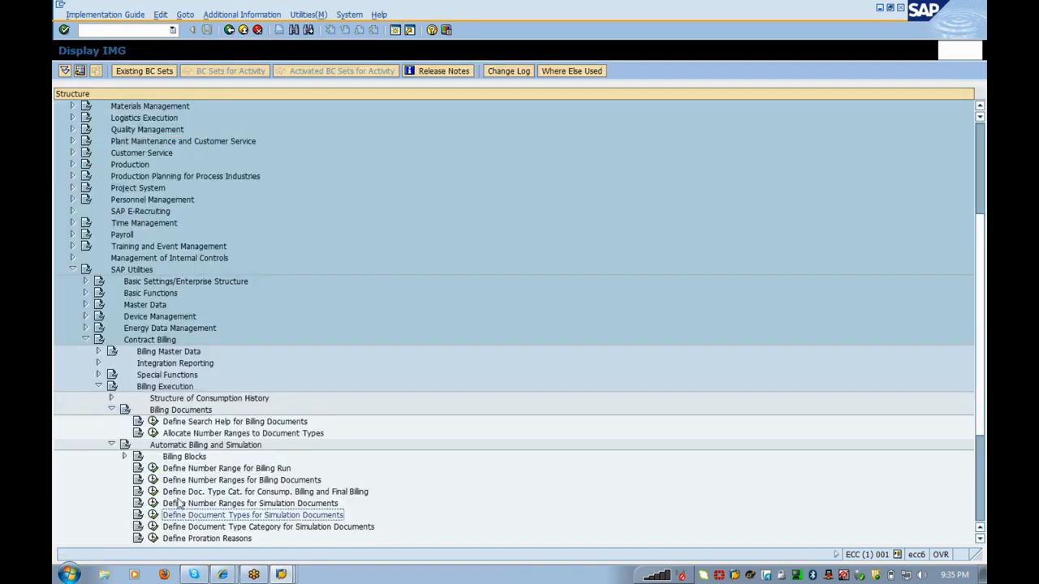
left_click(154, 435)
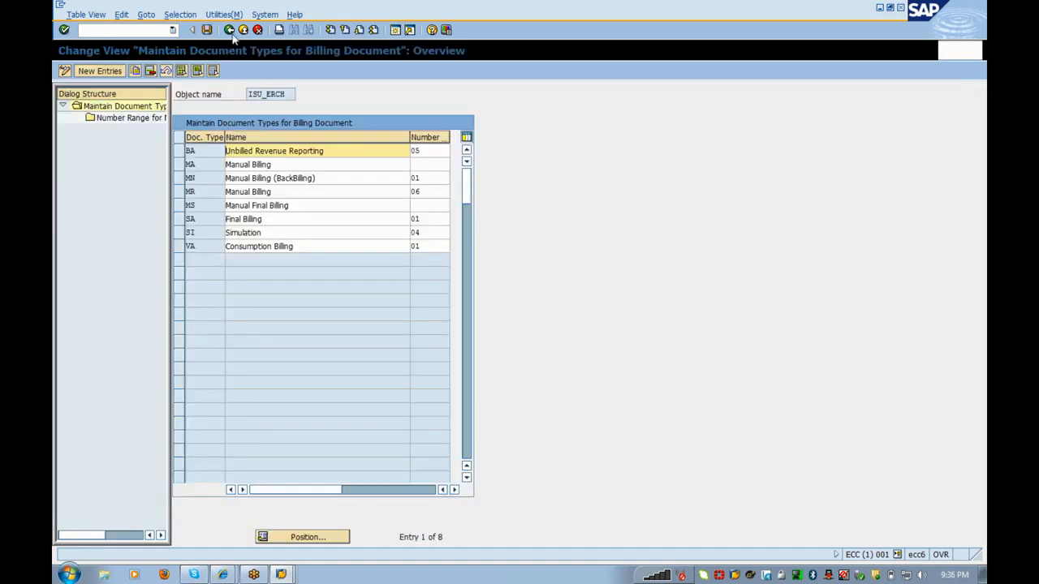
left_click(230, 30)
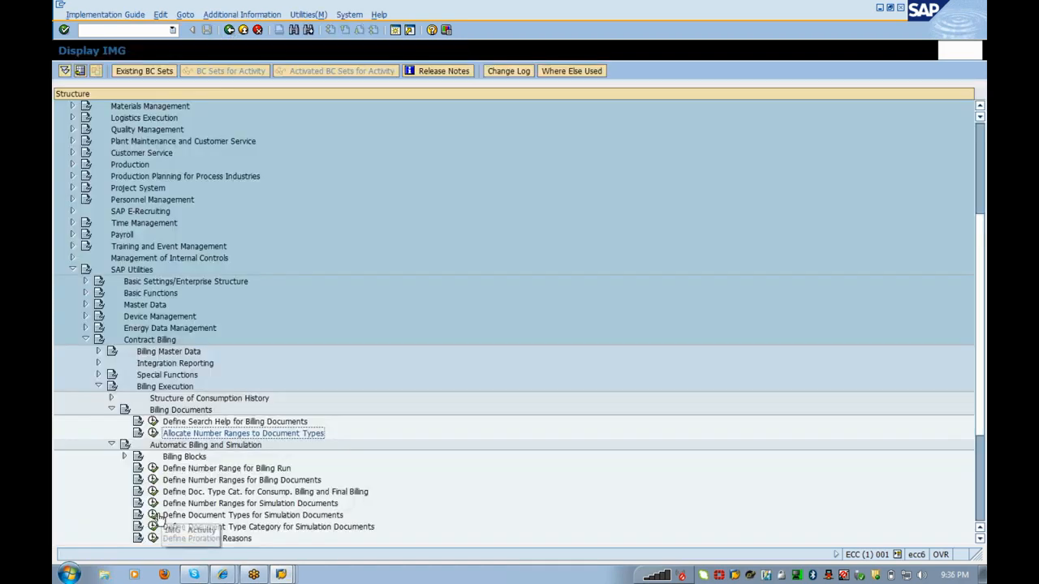
left_click(153, 504)
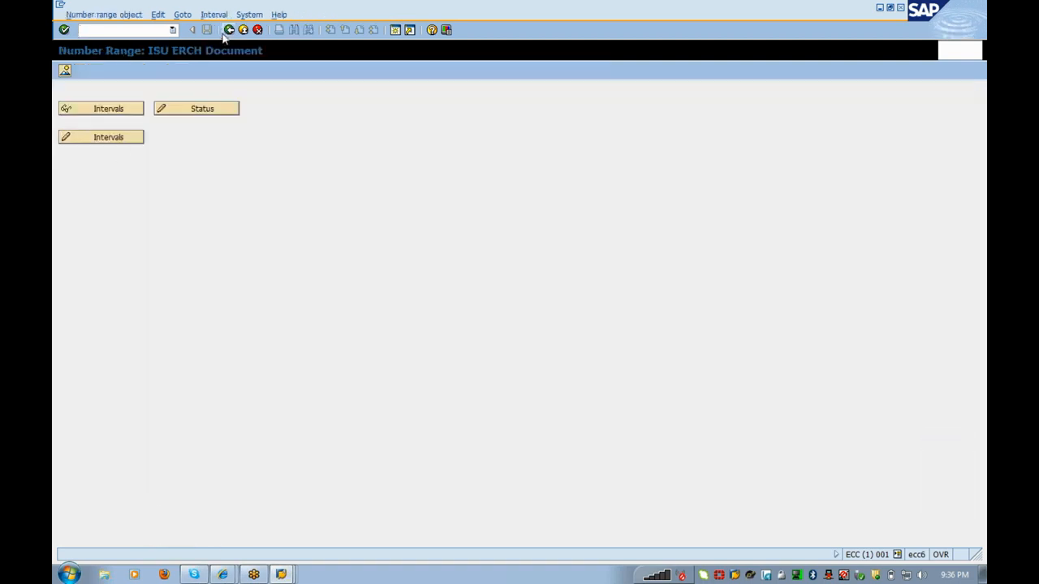
left_click(228, 32)
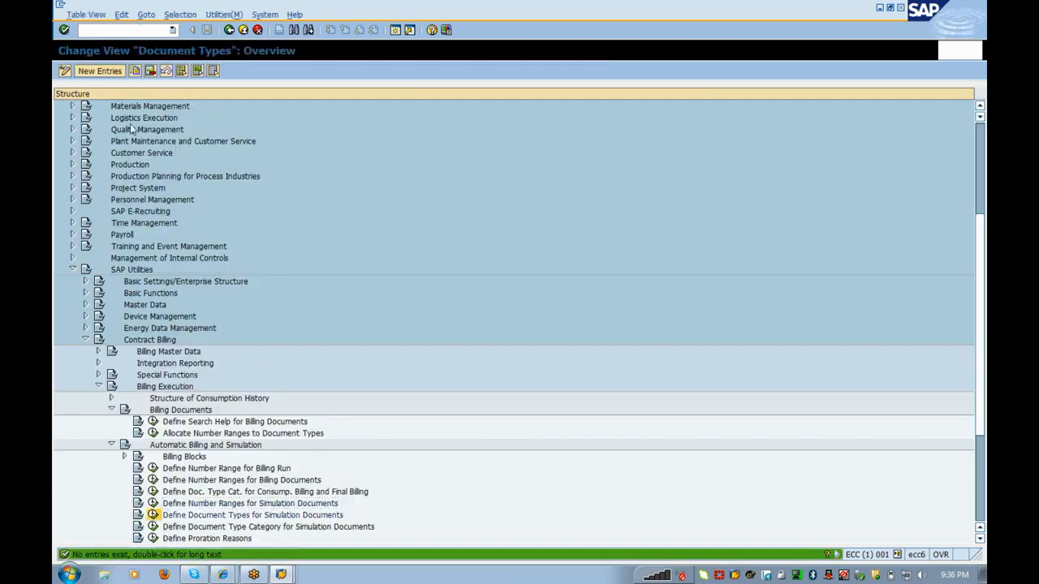
Step: Create simulation document type SI with number range 01, then scroll the table left
left_click(99, 70)
type("Si")
key("Tab")
key("Tab")
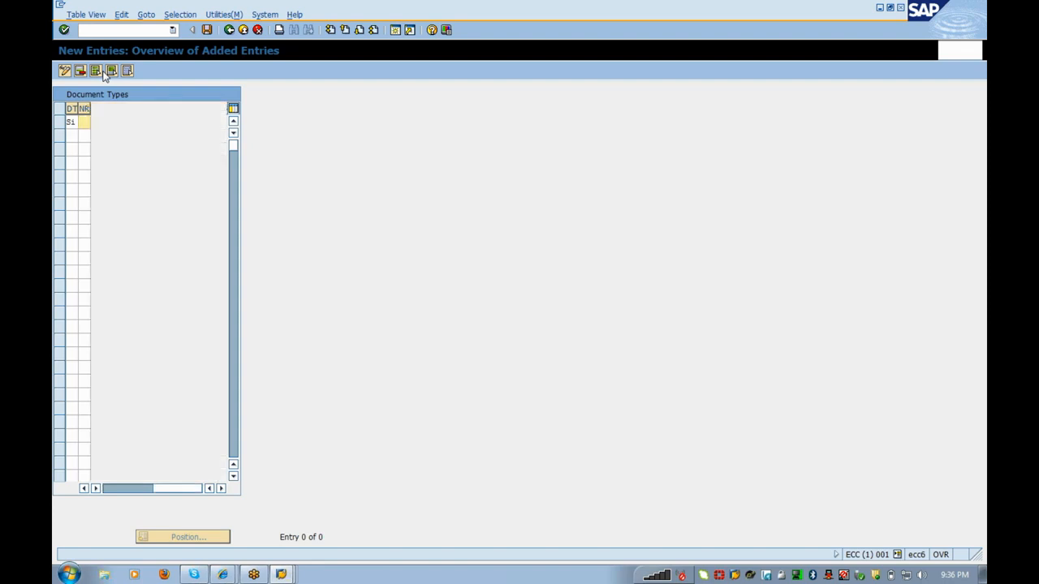
type("01")
key("Return")
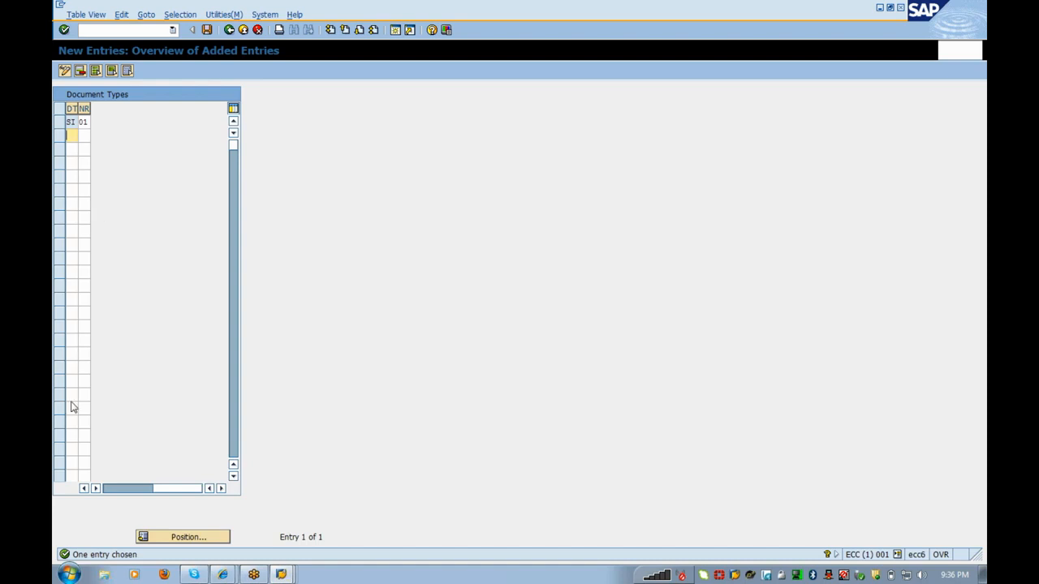
left_click(210, 488)
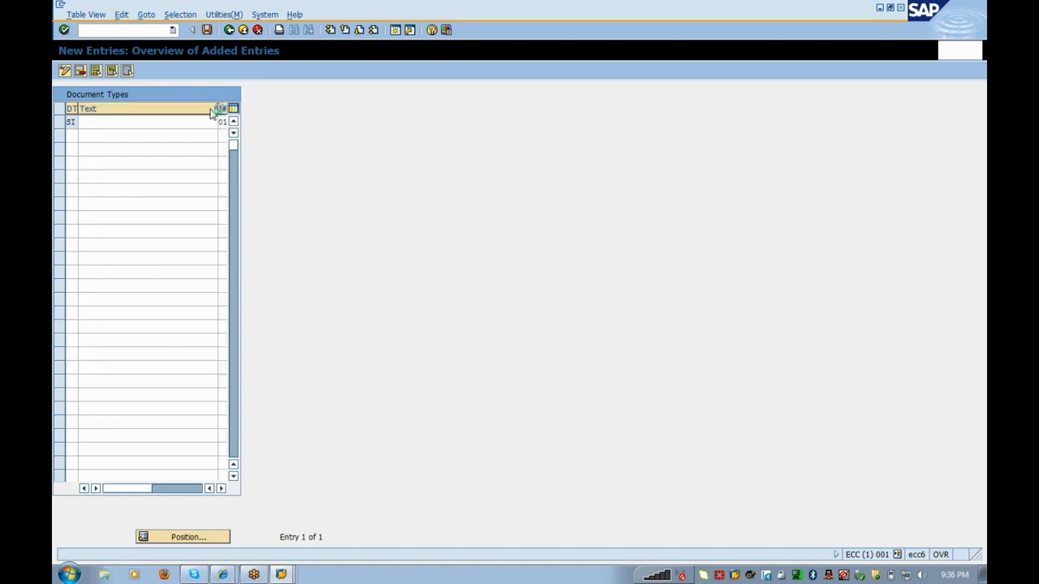
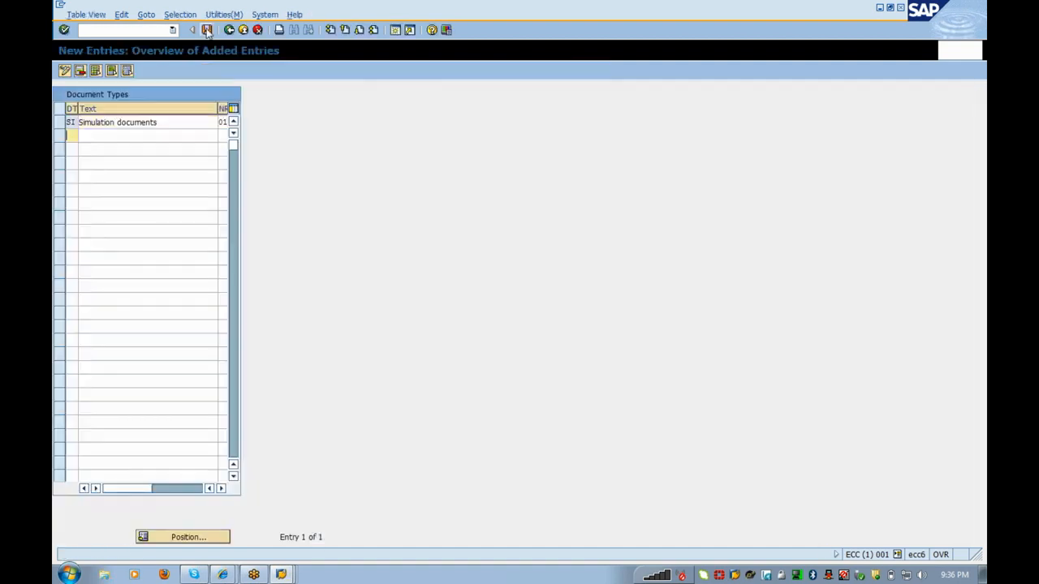
Step: Save simulation document type SI with the text 'Simulation documents' and return to the IMG
left_click(192, 29)
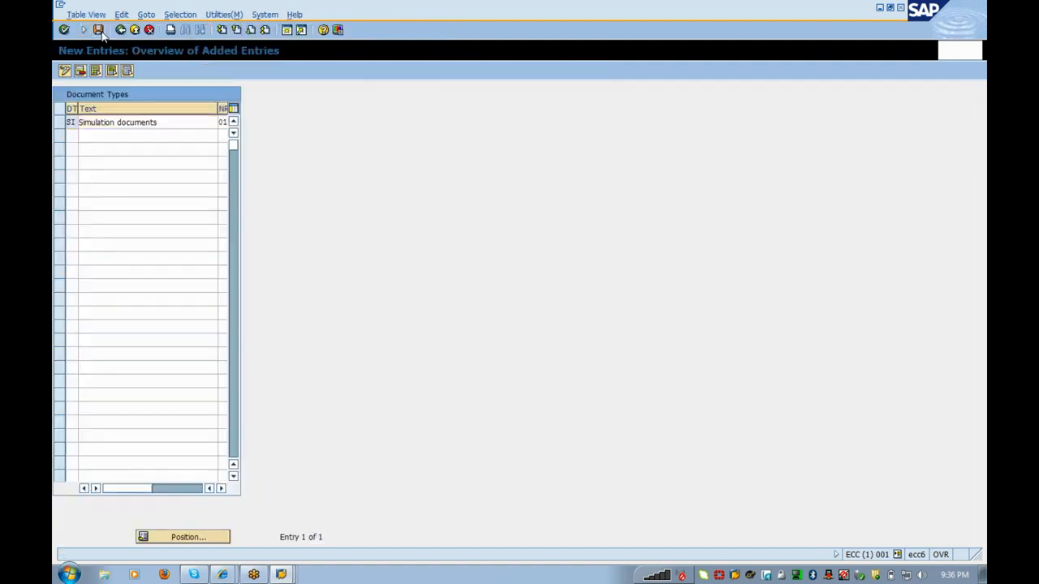
left_click(86, 30)
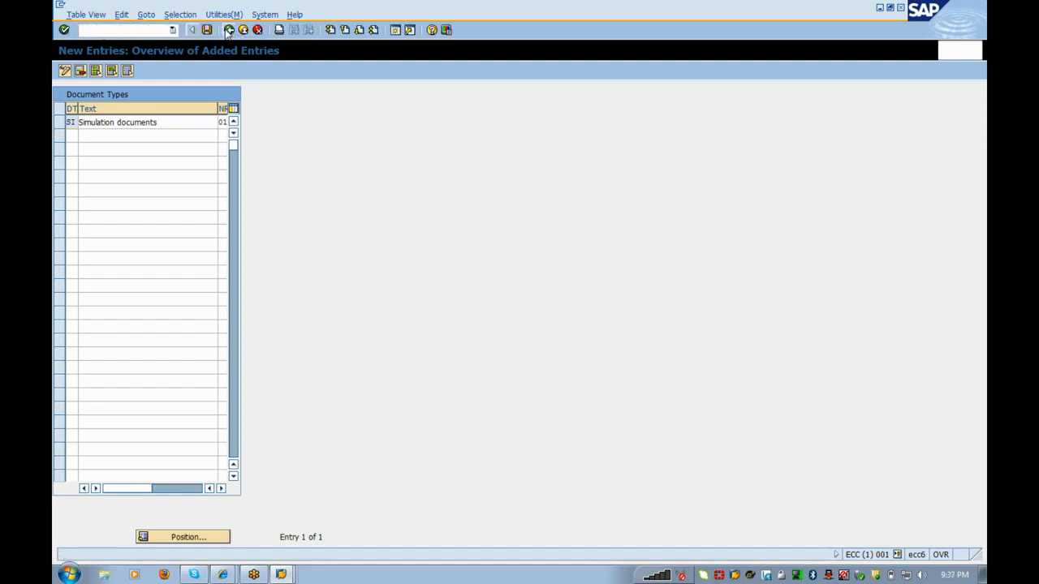
left_click(229, 30)
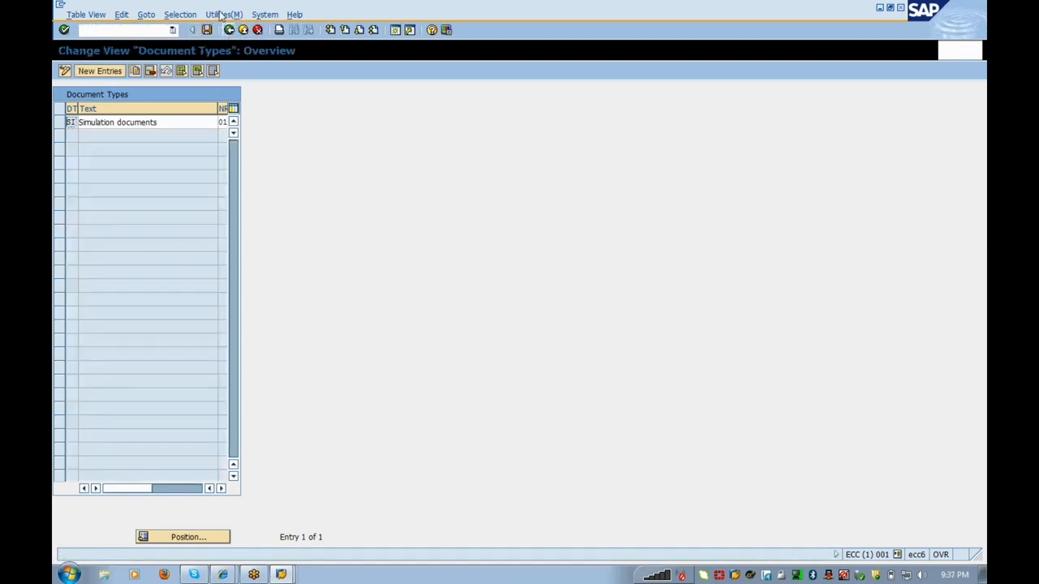
left_click(229, 30)
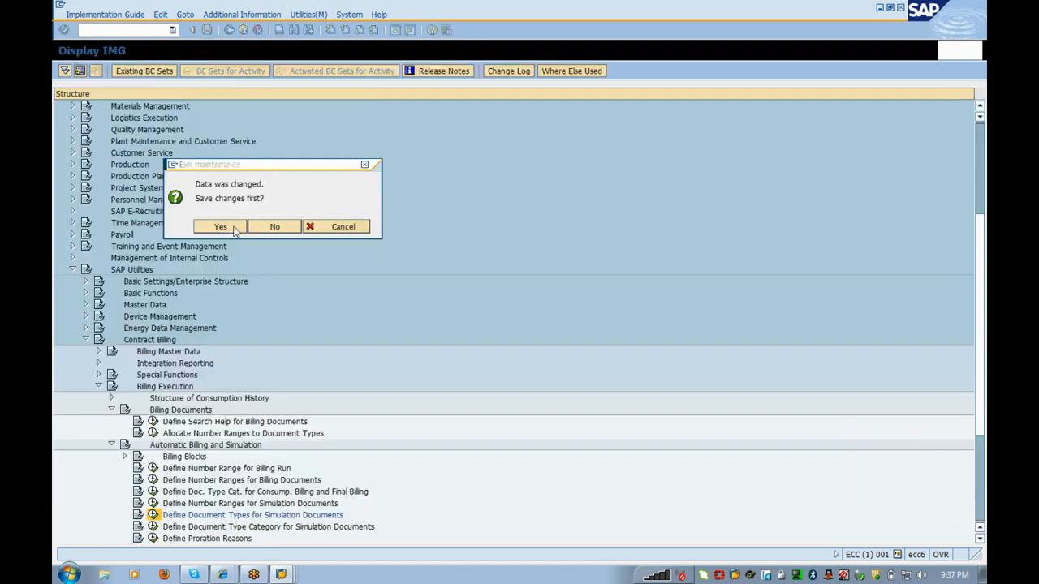
left_click(234, 231)
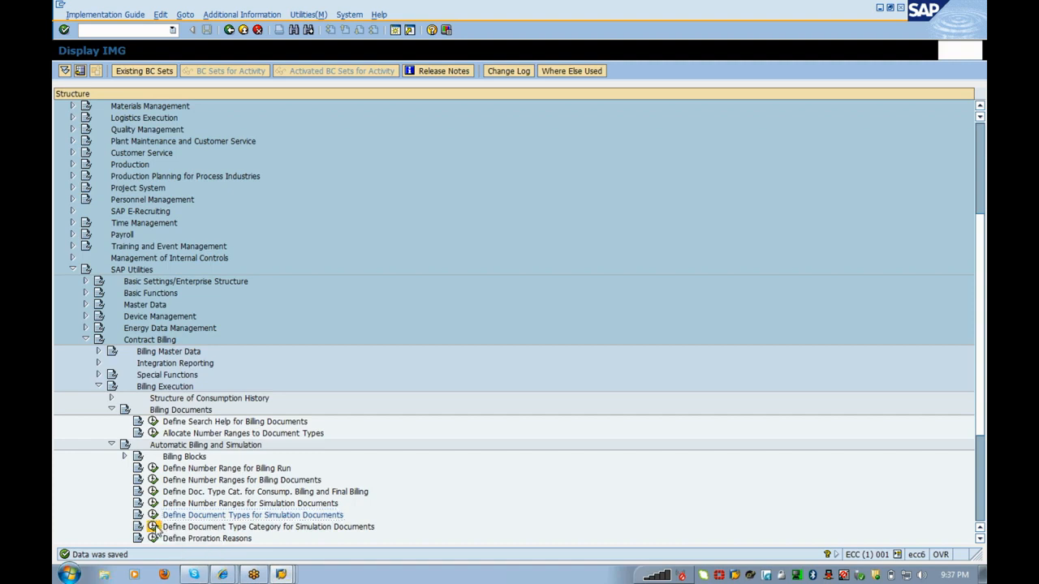
Step: Check the simulation document type categories, then expand Manual Billing to show its three activities
left_click(153, 526)
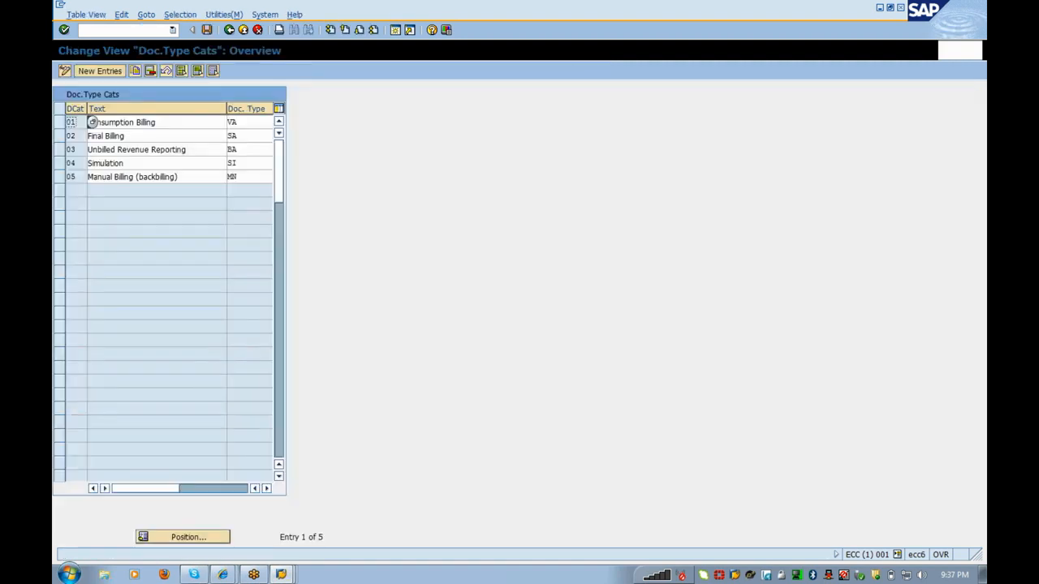
left_click(231, 30)
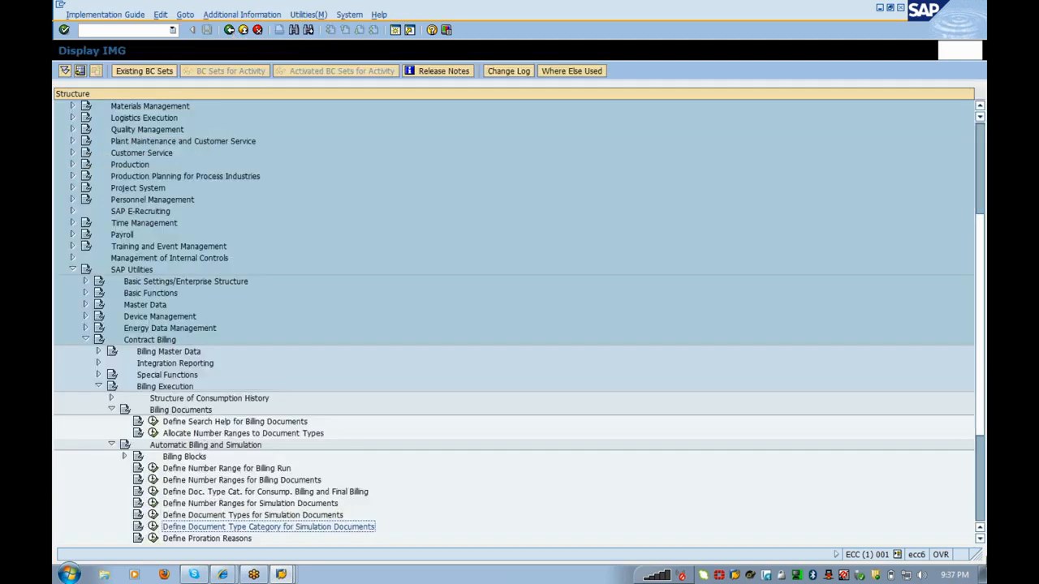
left_click(980, 539)
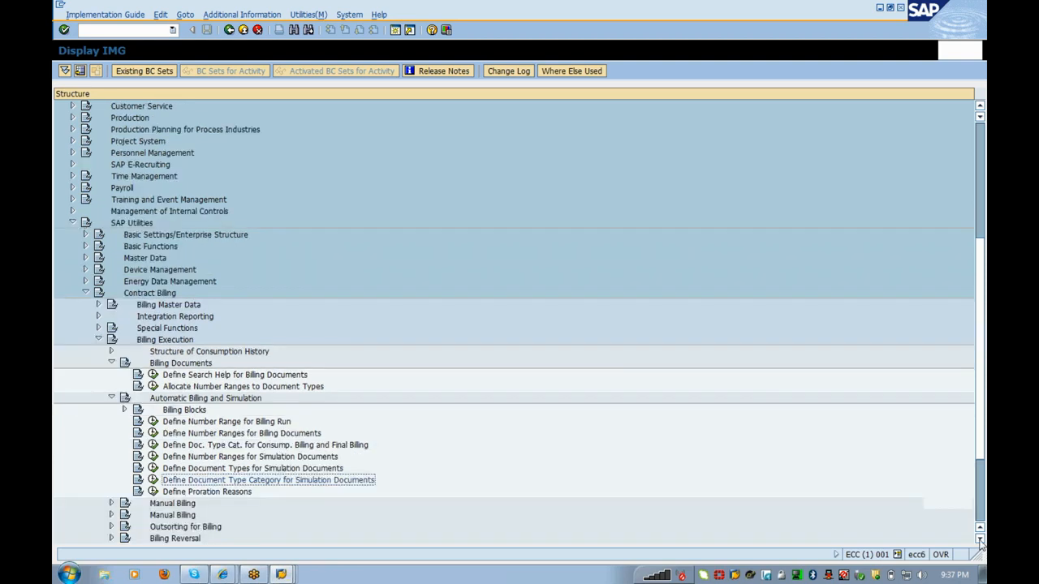
left_click(979, 540)
left_click(980, 540)
left_click(980, 540)
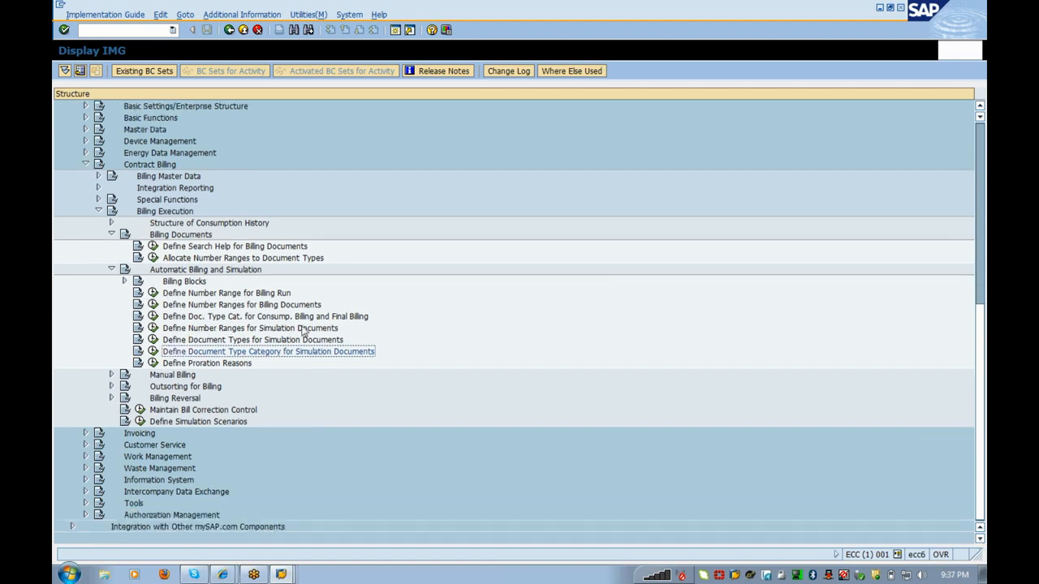
left_click(111, 375)
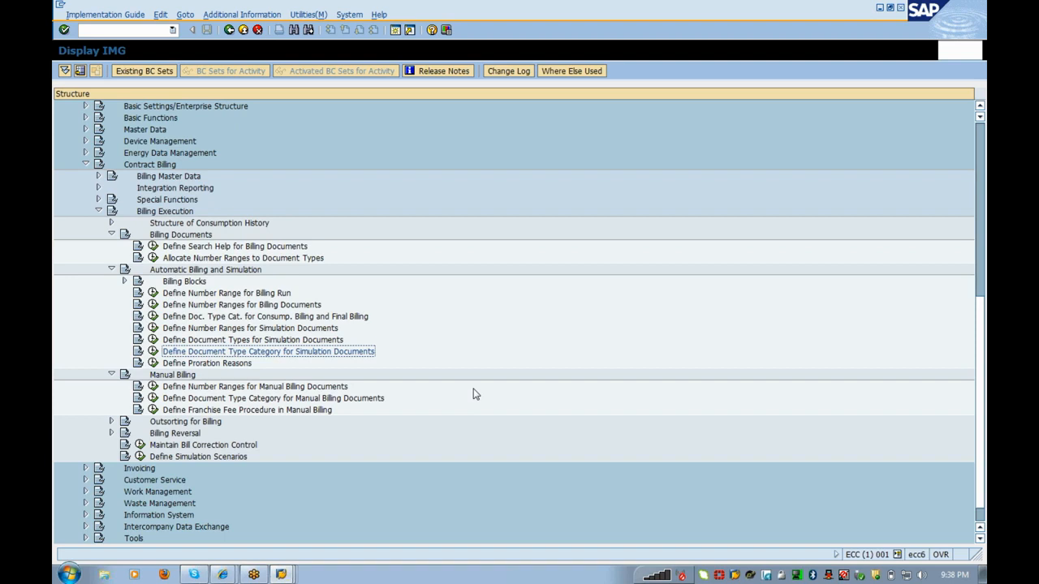
left_click(153, 386)
left_click(136, 141)
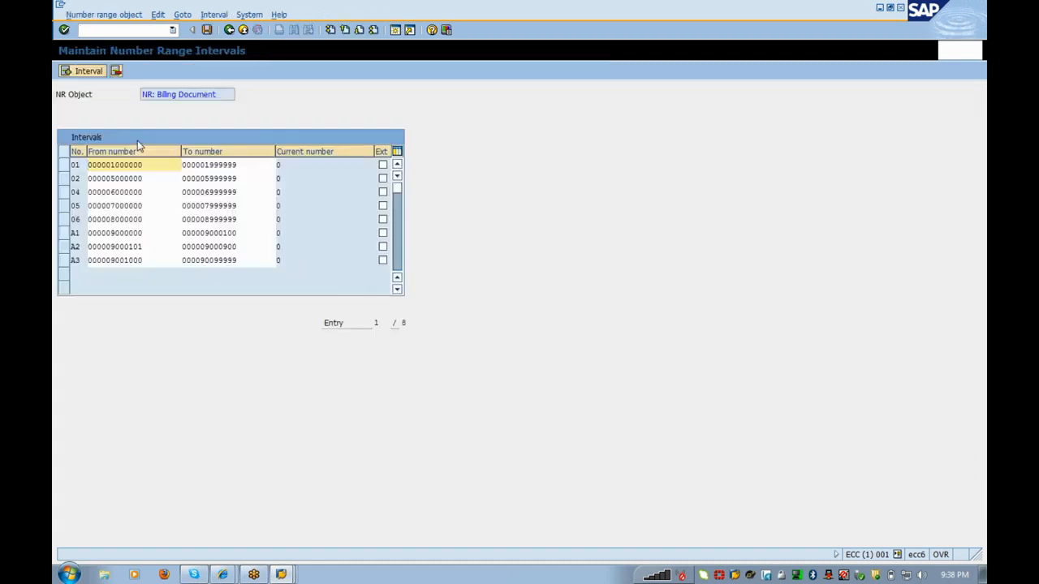
left_click(229, 30)
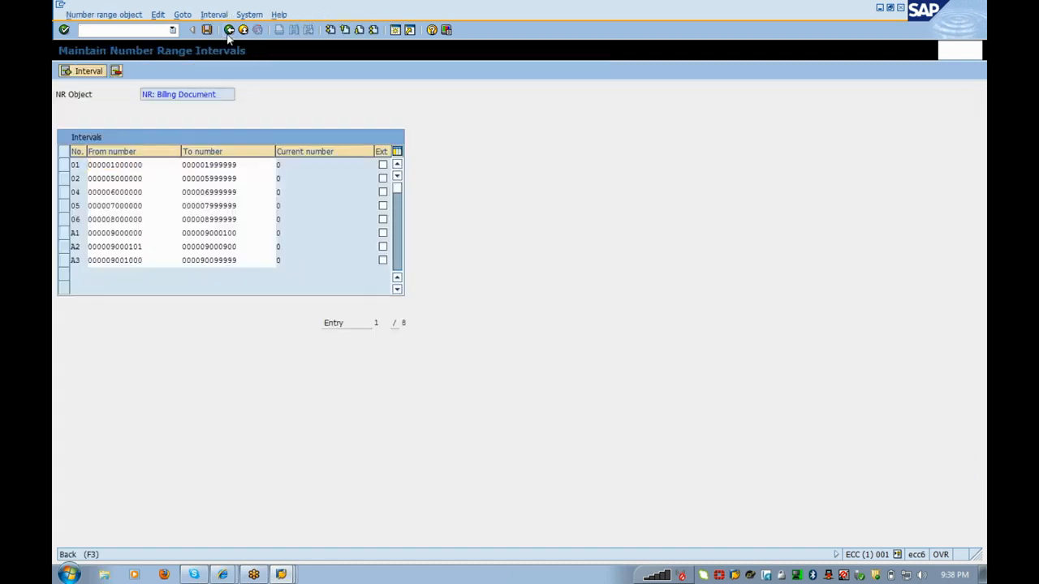
left_click(229, 30)
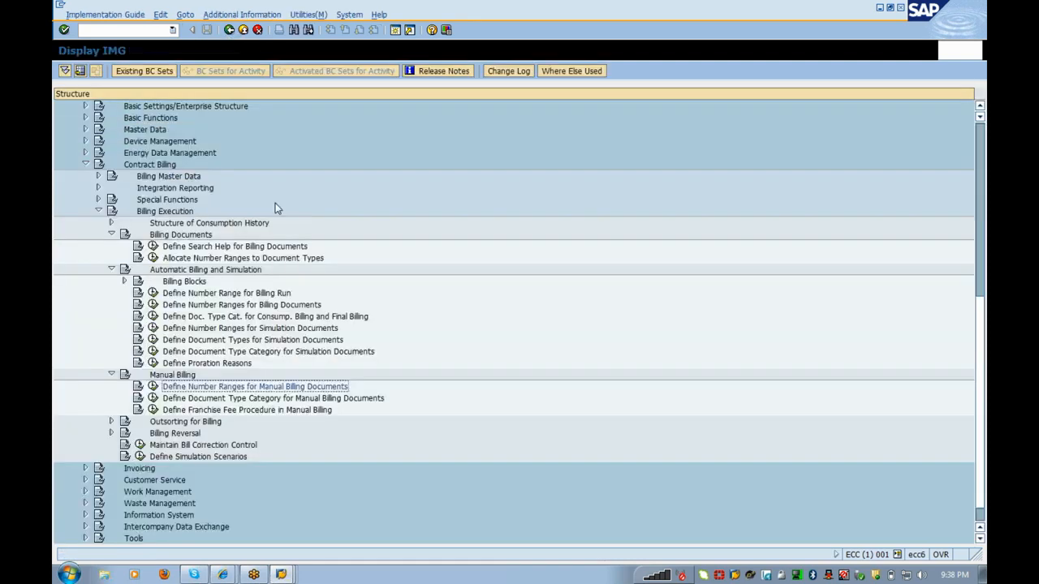
left_click(152, 398)
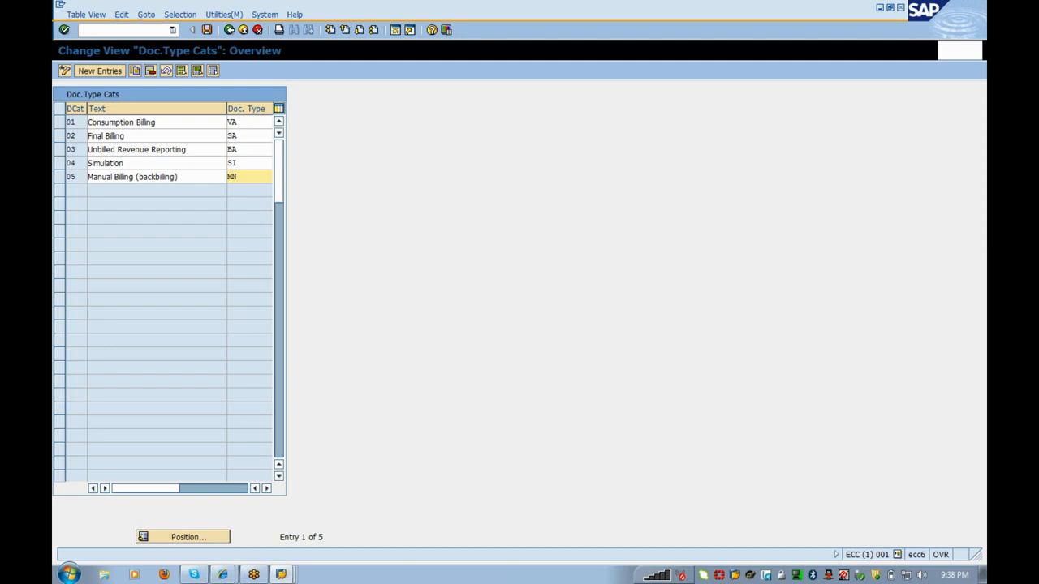
left_click(229, 30)
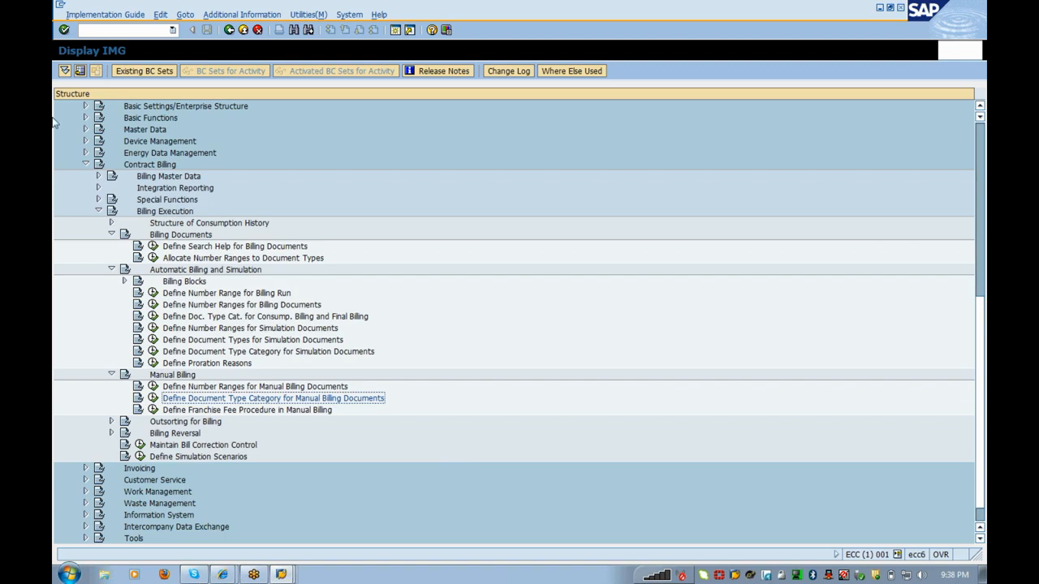
left_click(105, 31)
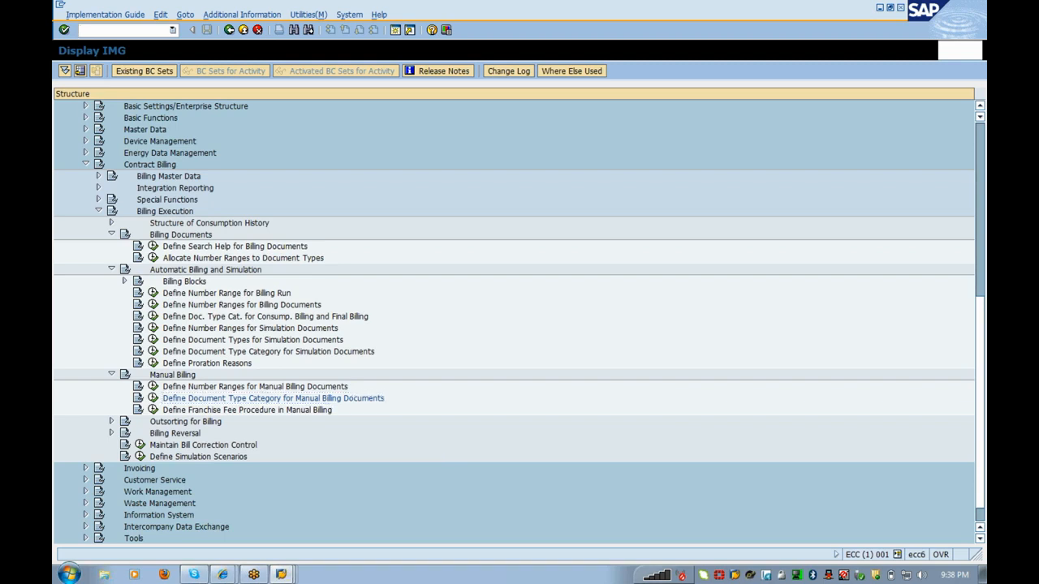
type("/oea16")
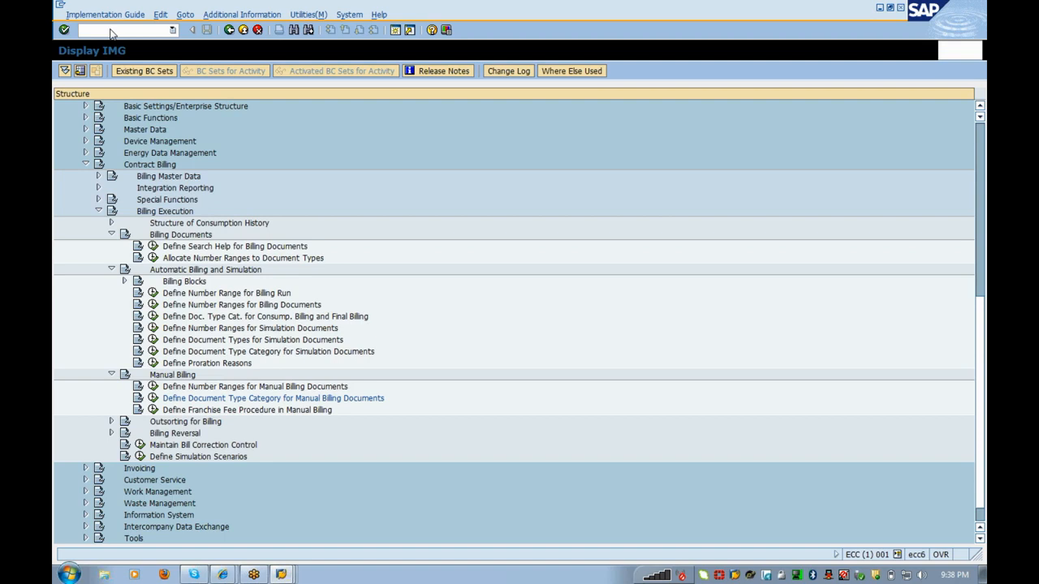
Step: Run /oea16 and /oea2, then /nvf03 to land on the Create contract initial screen
key("Return")
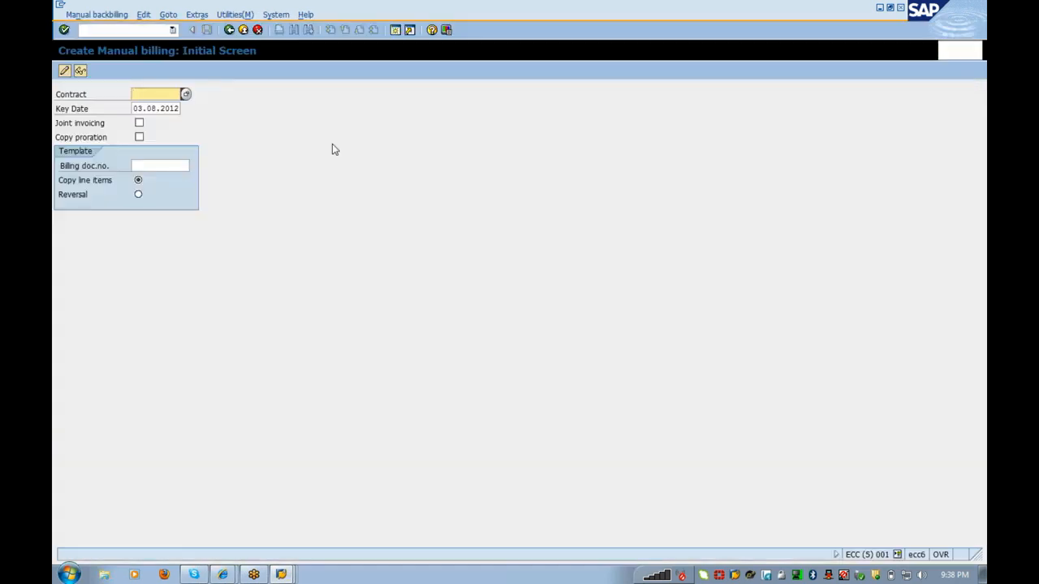
left_click(106, 30)
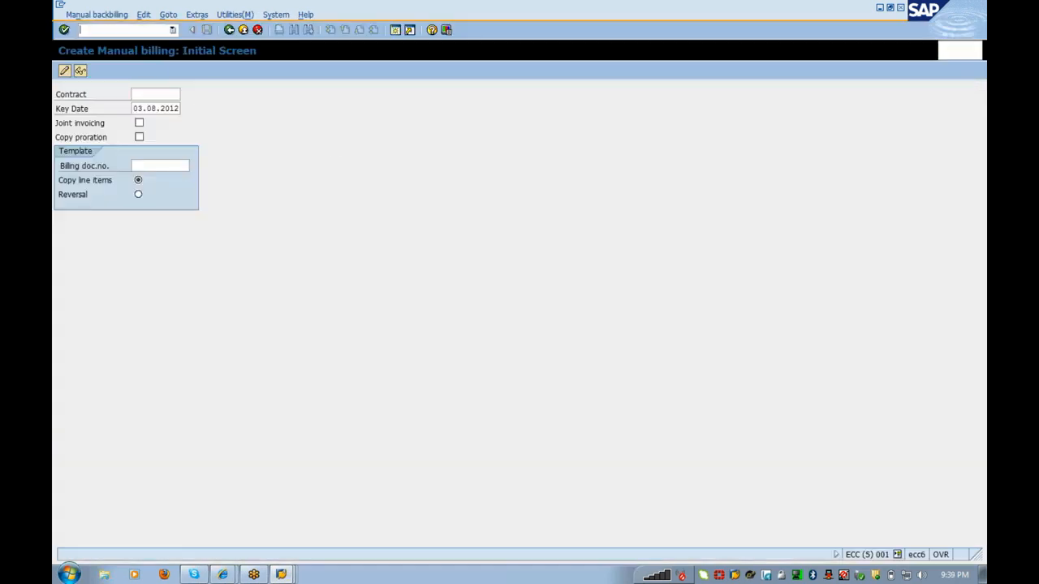
type("/oea20")
key("Return")
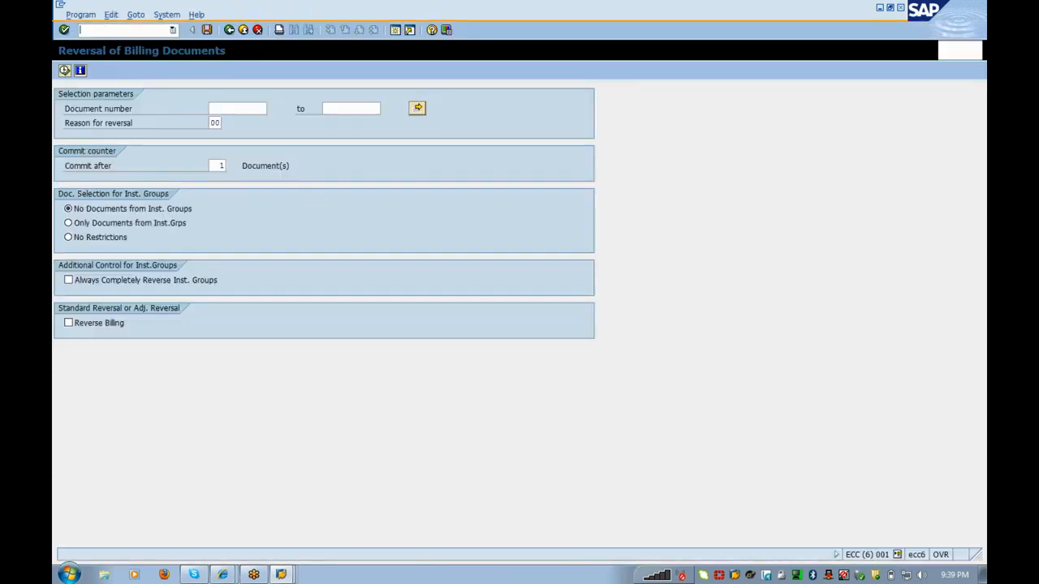
type("/nvf03")
key("Return")
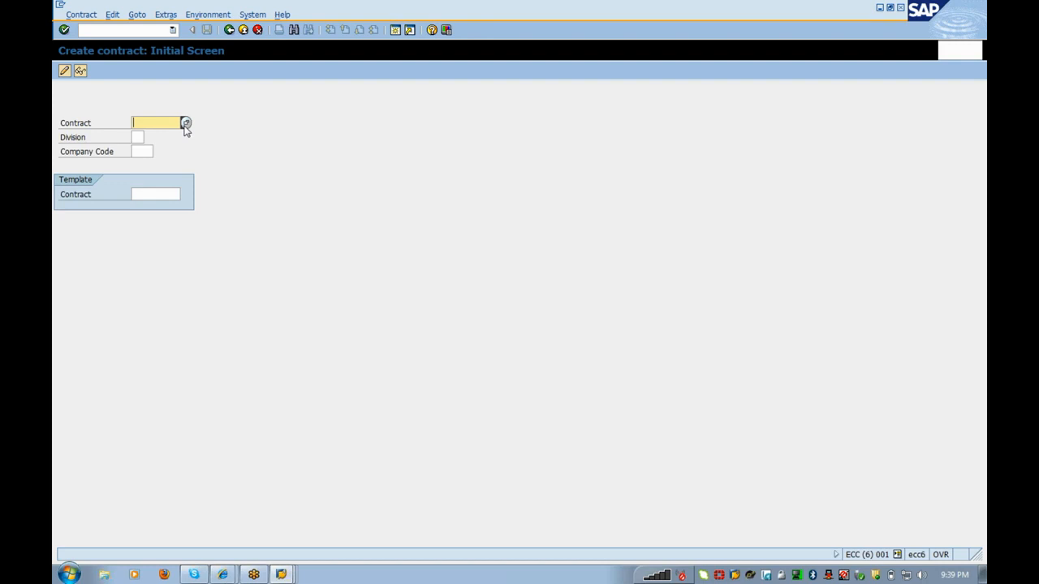
Step: Start a contract for division 01, company code 0001, text 'Dummy Contract', with the third searched contract account
key("Tab")
type("01")
key("Tab")
type("0001")
key("Return")
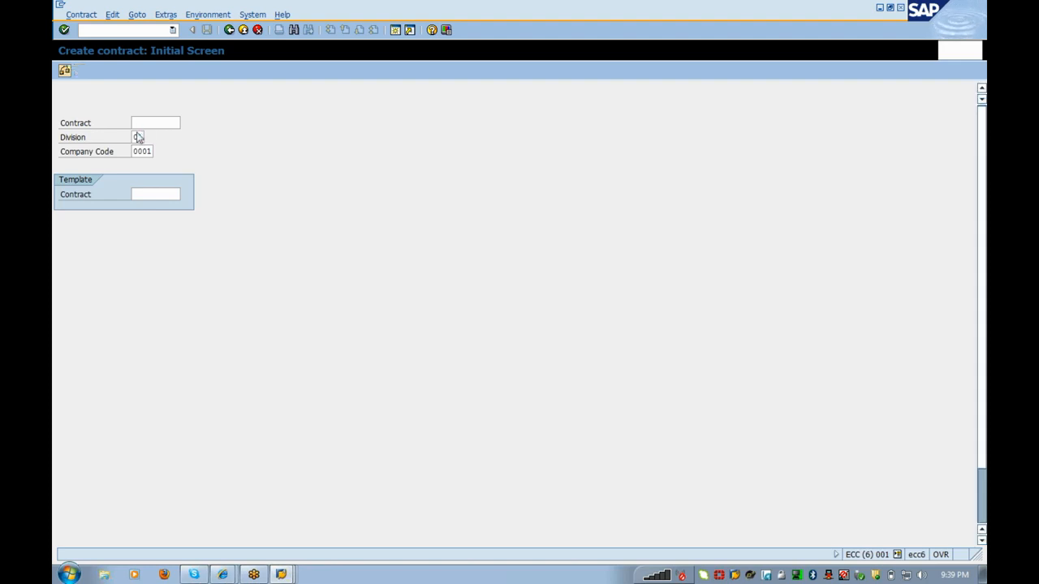
type("Dummy Contract")
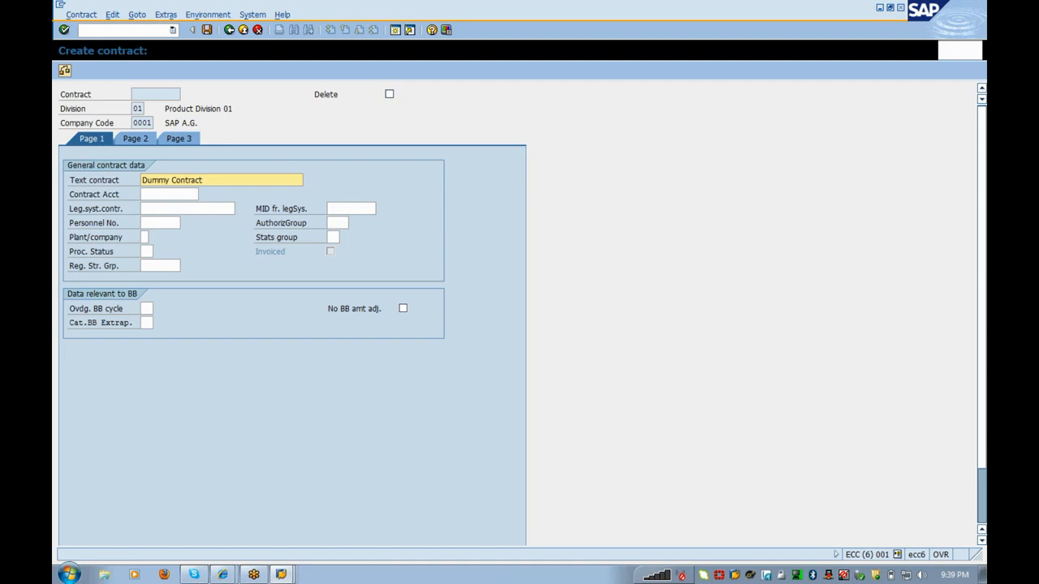
key("Tab")
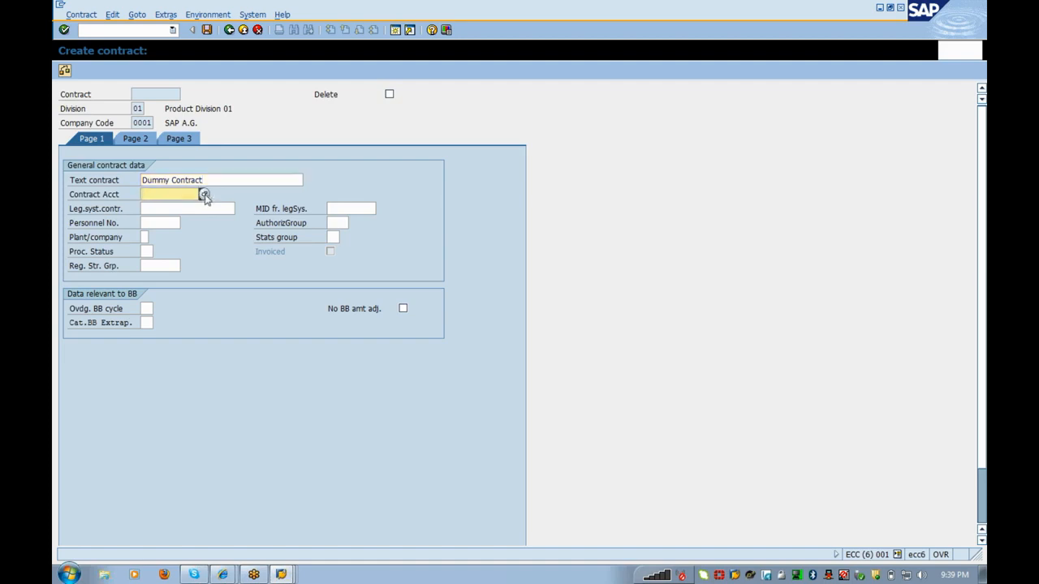
left_click(203, 195)
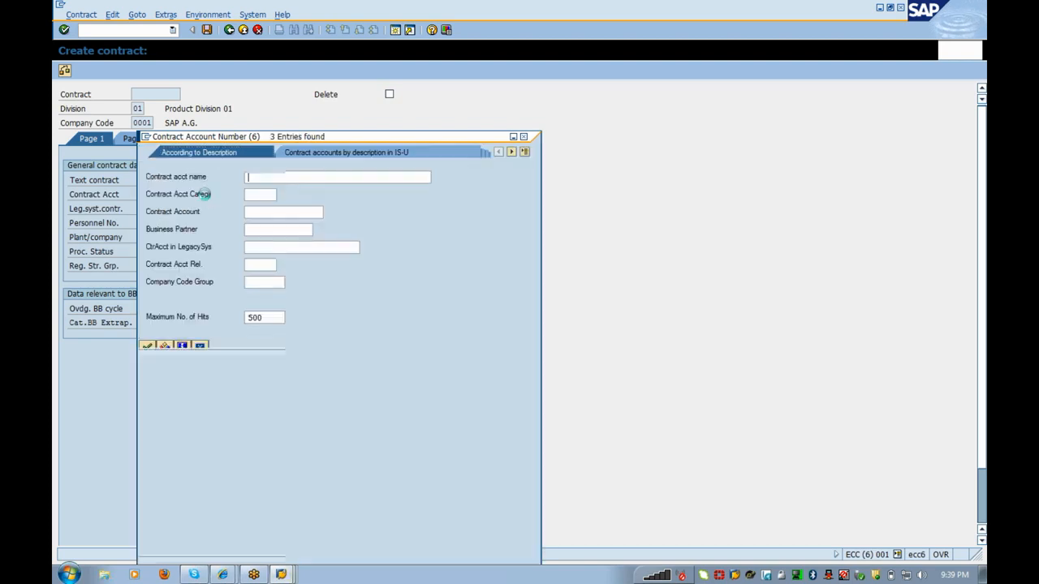
double_click(174, 121)
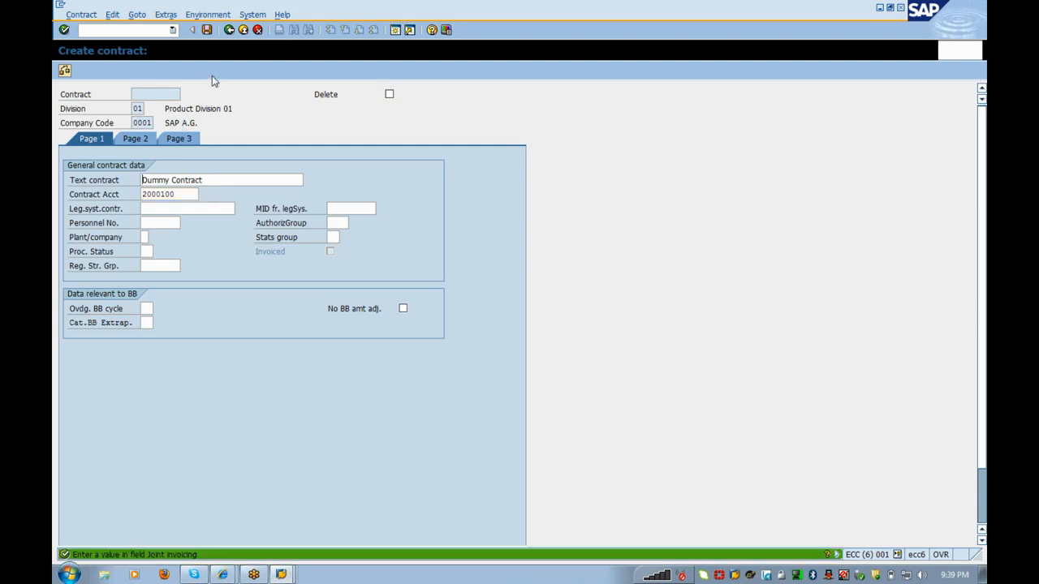
Step: Set joint invoicing to 2 and account determination ID to 01 in the billing data
left_click(134, 139)
type("2")
key("Return")
type("01")
key("Return")
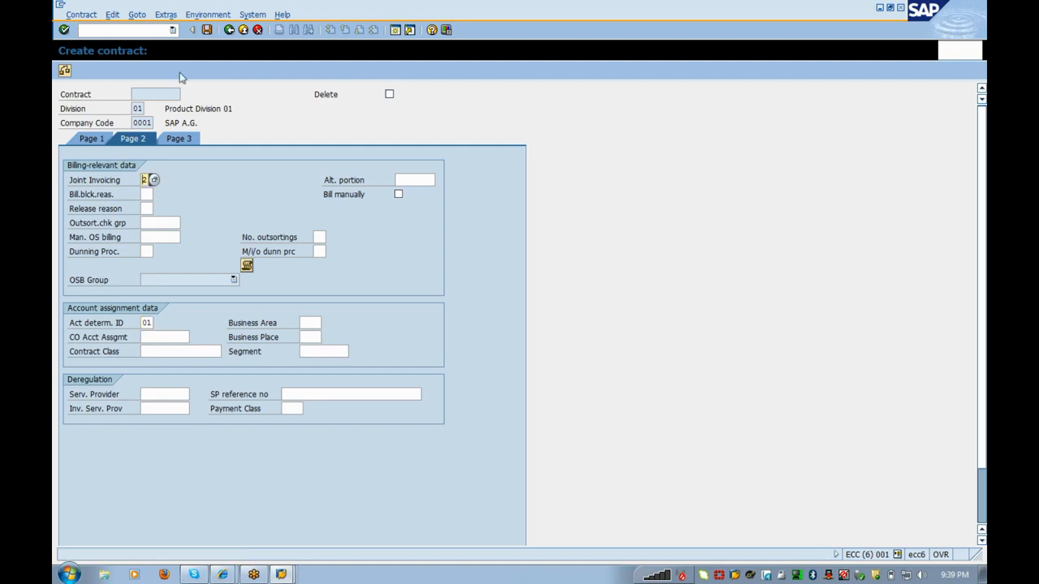
Step: Save the contract, which the system confirms as contract 4000001
left_click(206, 33)
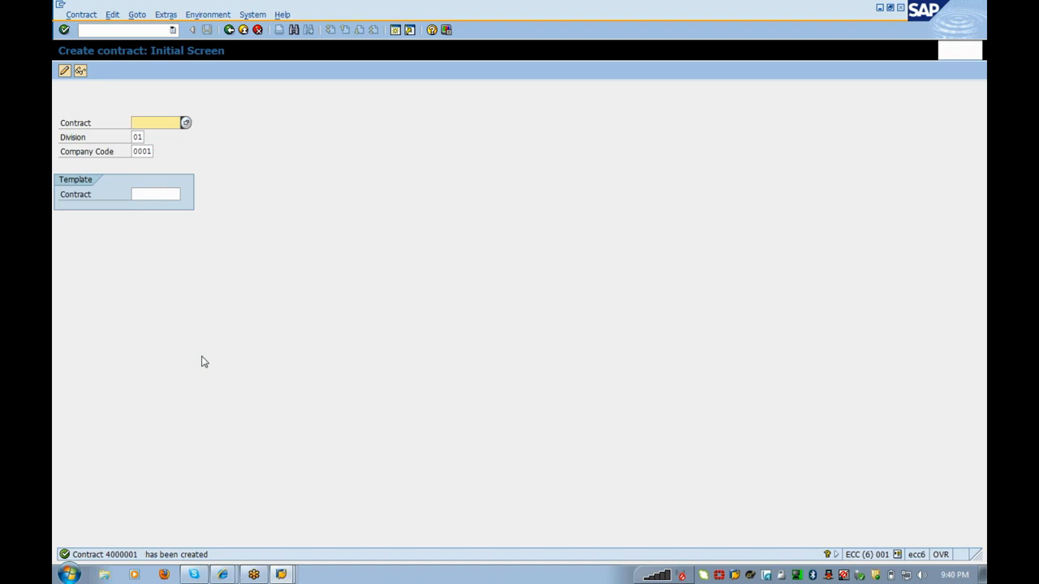
Step: Copy contract number 4000001 from the message and launch manual billing with /nea18
left_click(230, 552)
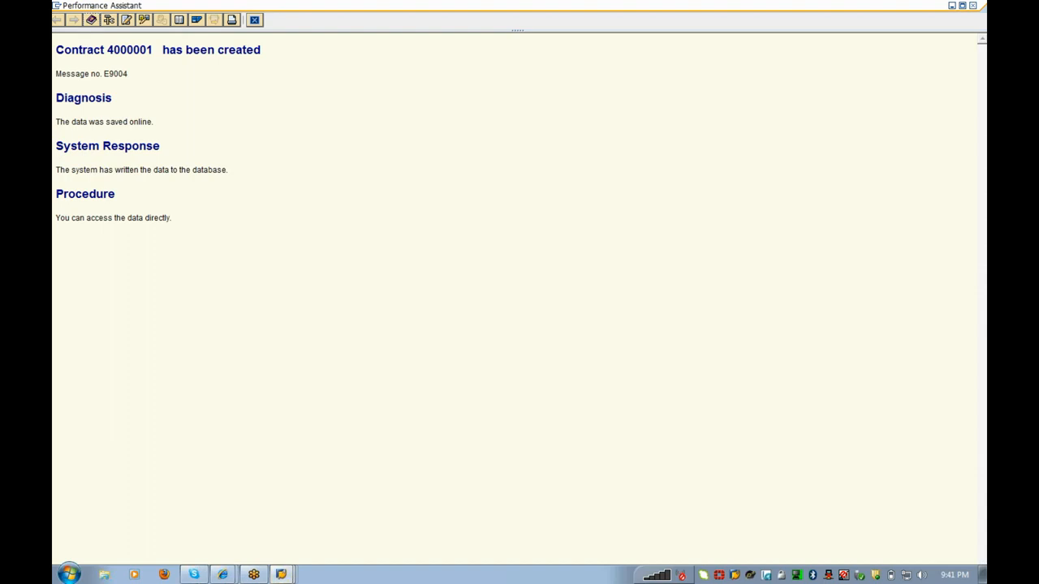
left_click_drag(153, 50, 109, 52)
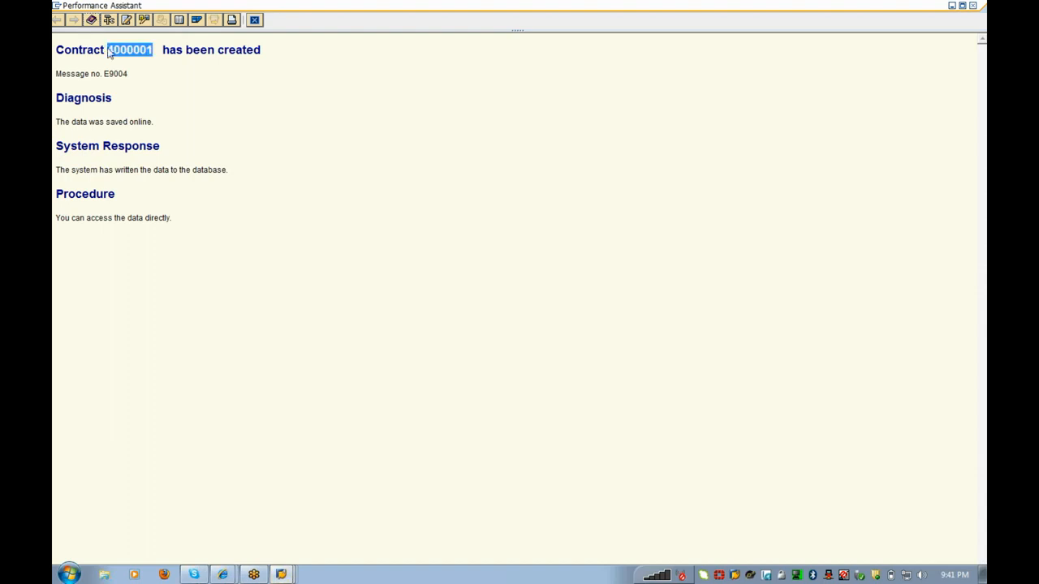
key("alt+Tab")
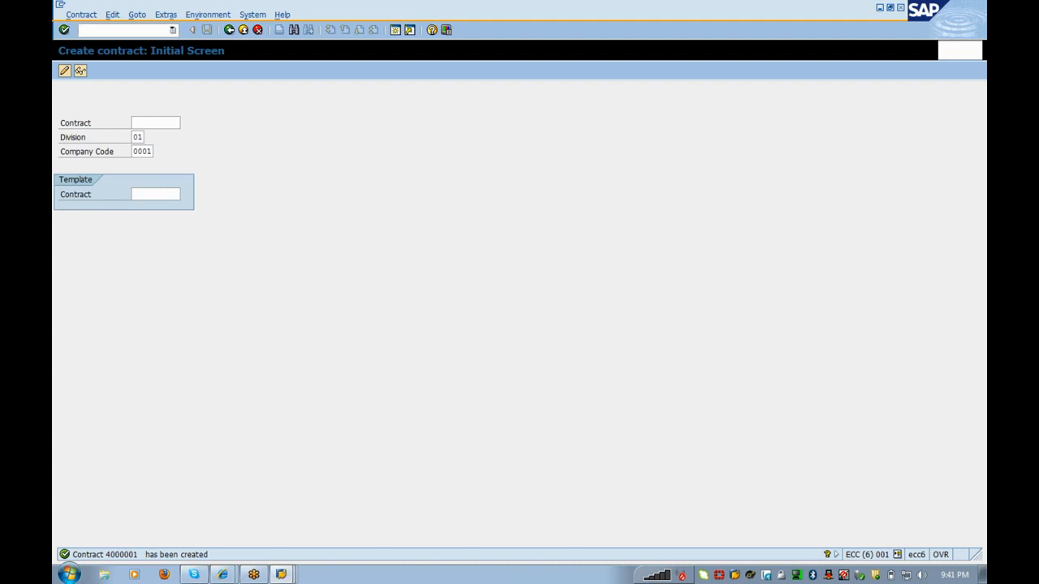
type("/nea18")
key("Return")
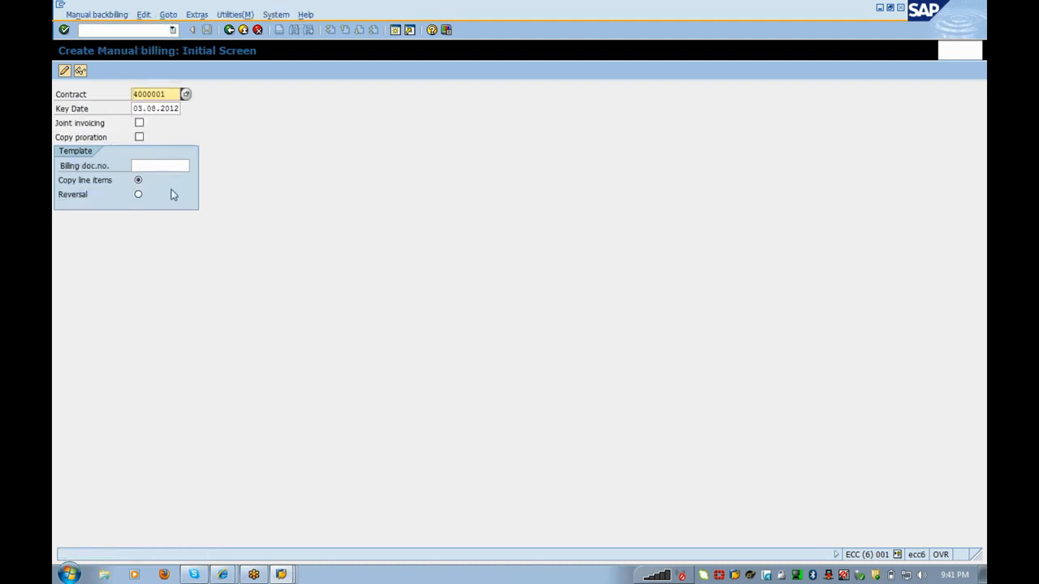
Step: Submit manual billing for contract 4000001, then replace it with 4000000 from the search help
left_click(146, 166)
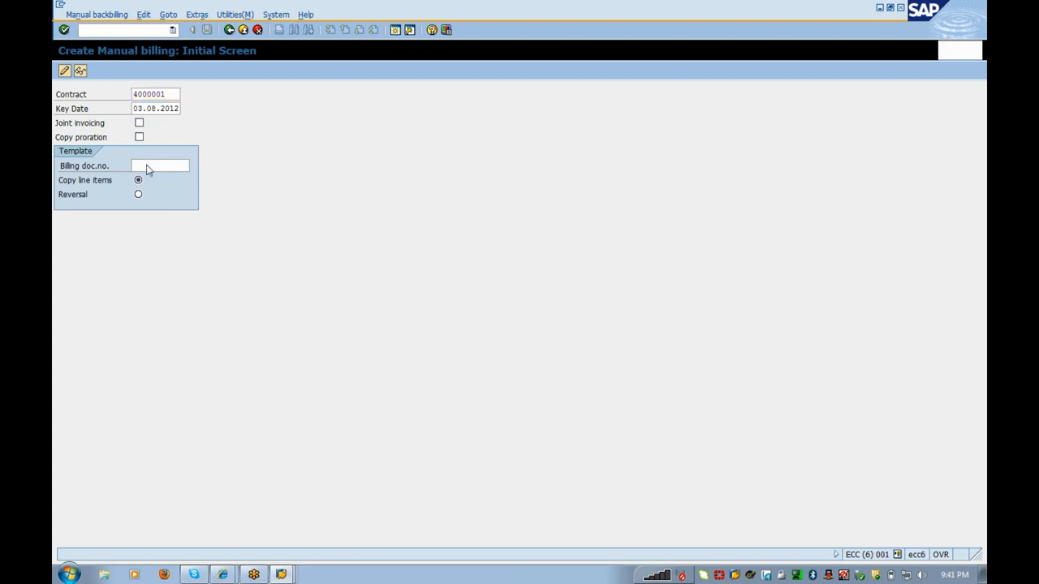
key("Return")
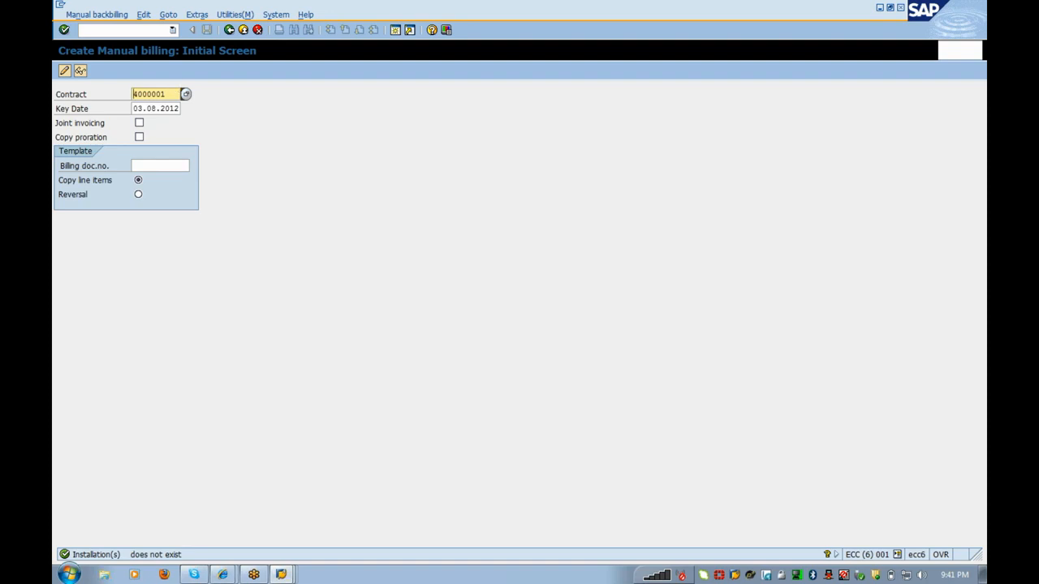
left_click_drag(166, 94, 125, 94)
key("Delete")
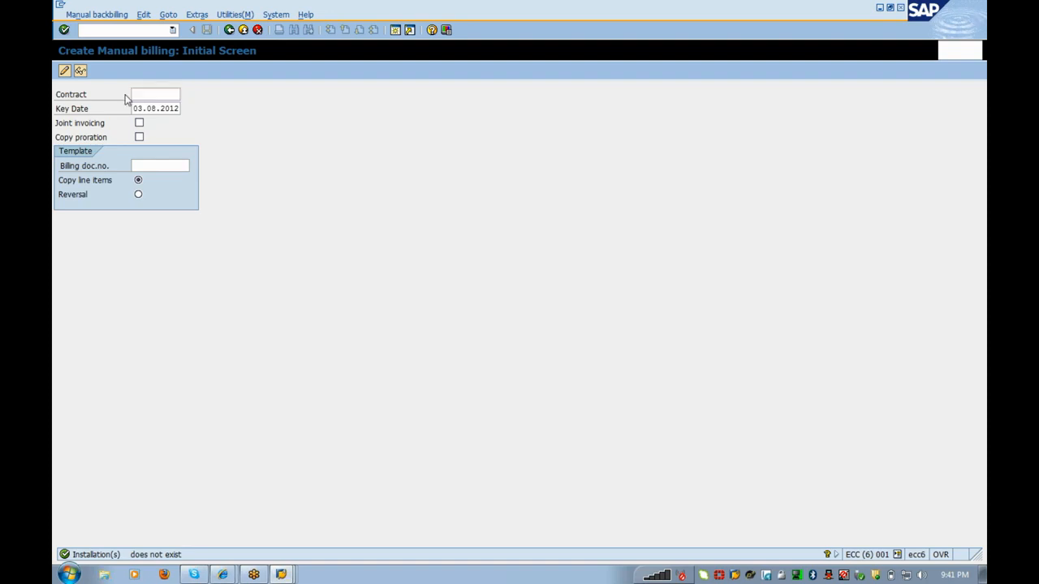
key("Return")
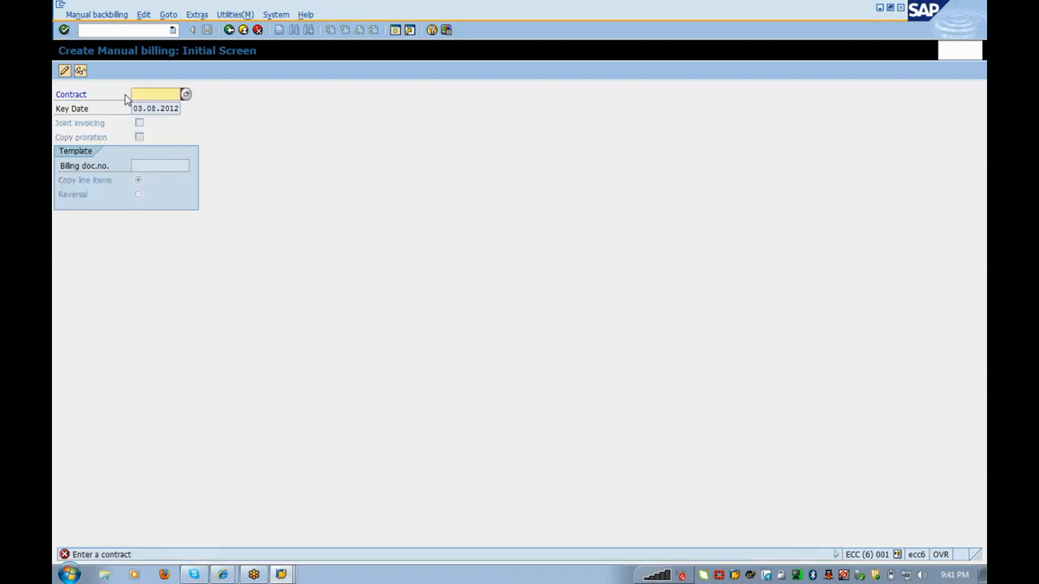
left_click(185, 95)
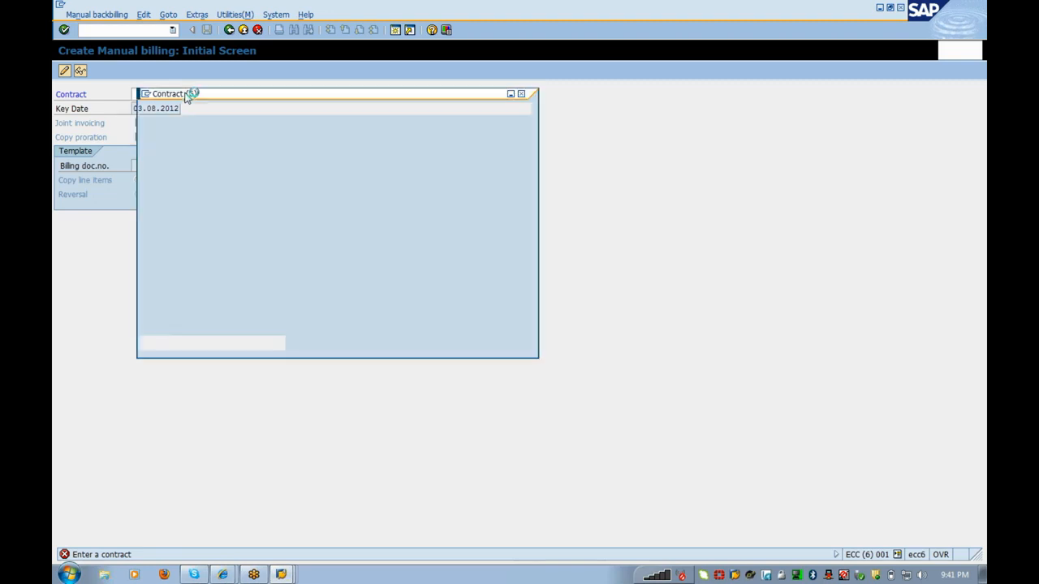
key("Return")
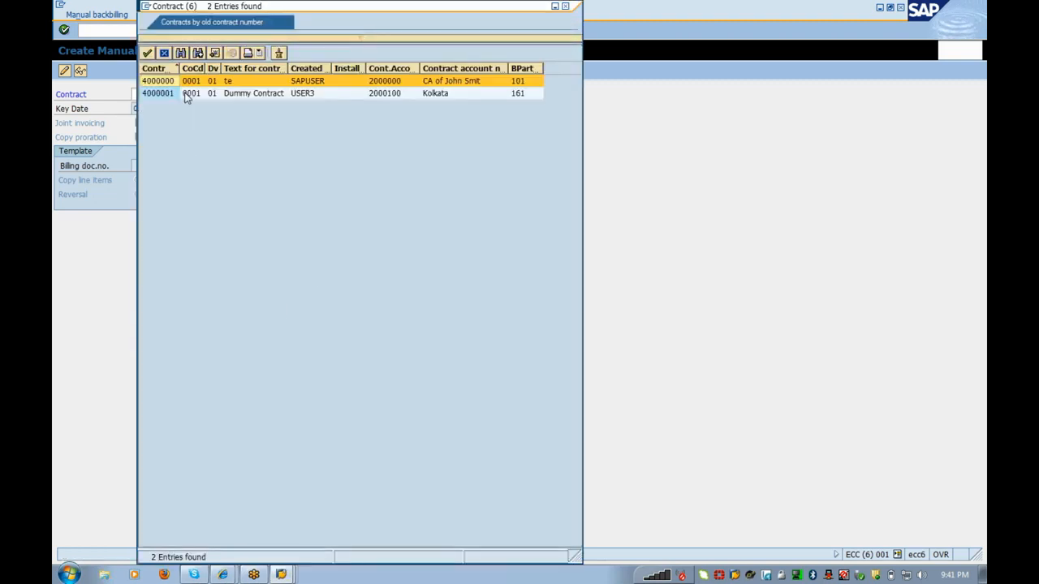
key("Return")
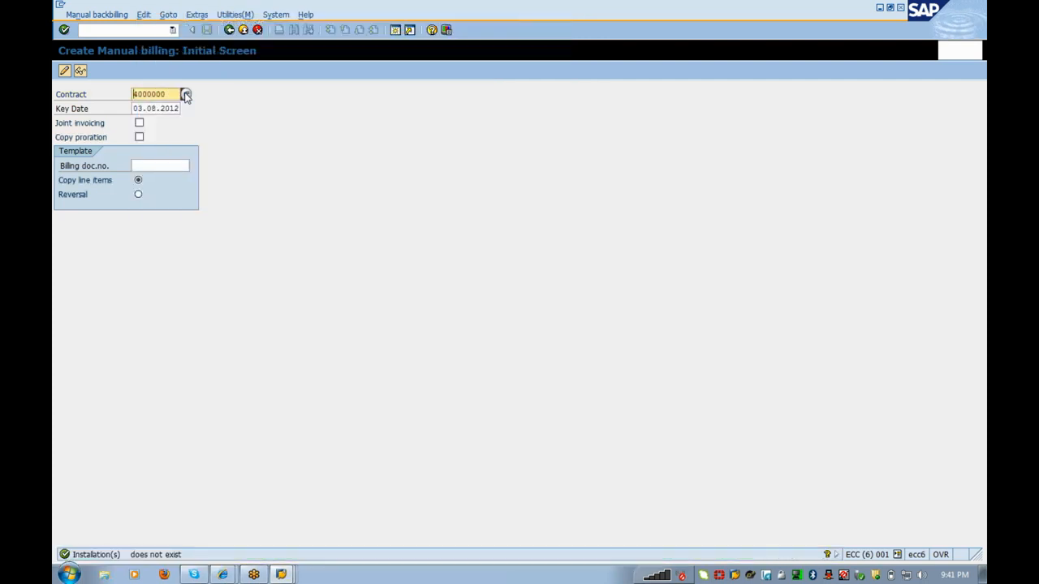
key("Return")
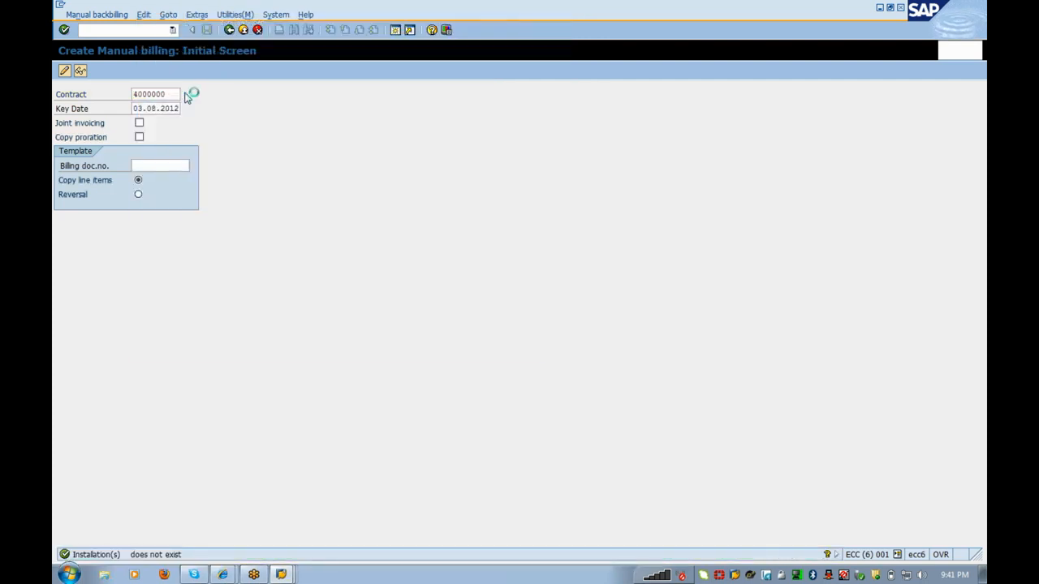
Step: Reselect contract 4000000, clear the contract field, and exit to SAP Easy Access
left_click(187, 95)
key("Return")
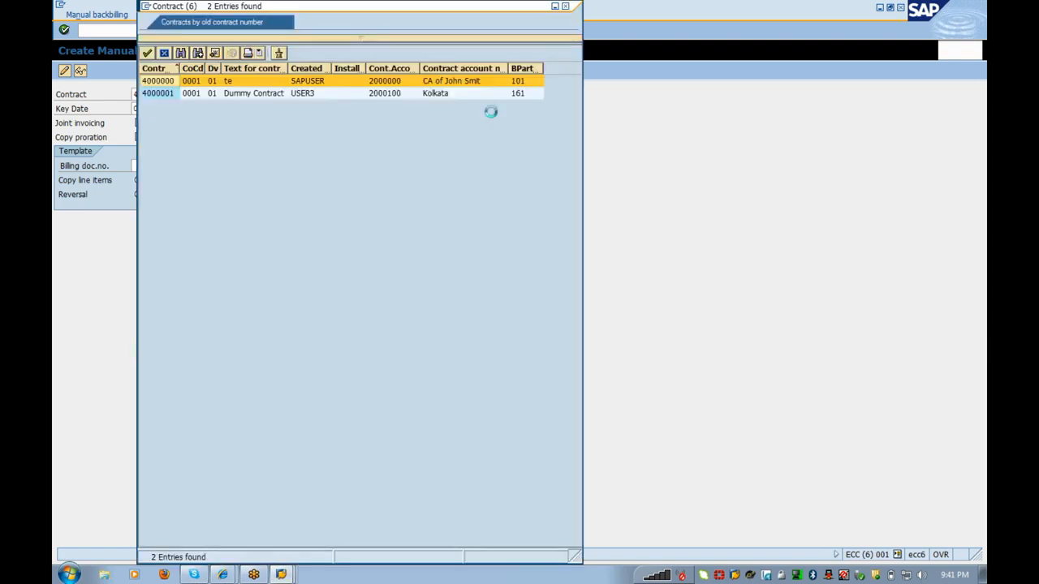
key("Return")
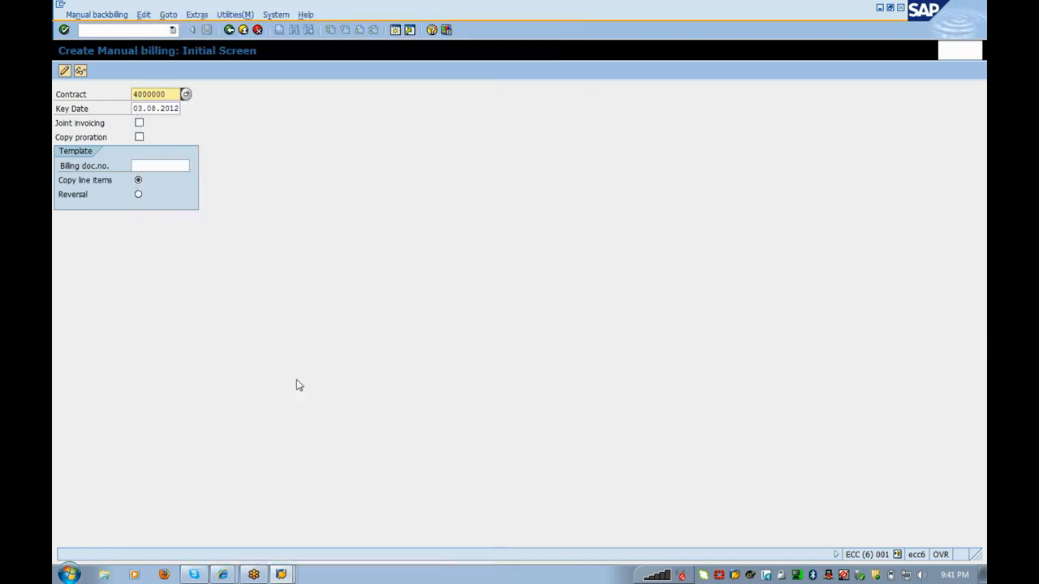
key("alt+Tab")
key("alt+Tab")
key("shift+End")
key("Delete")
key("Return")
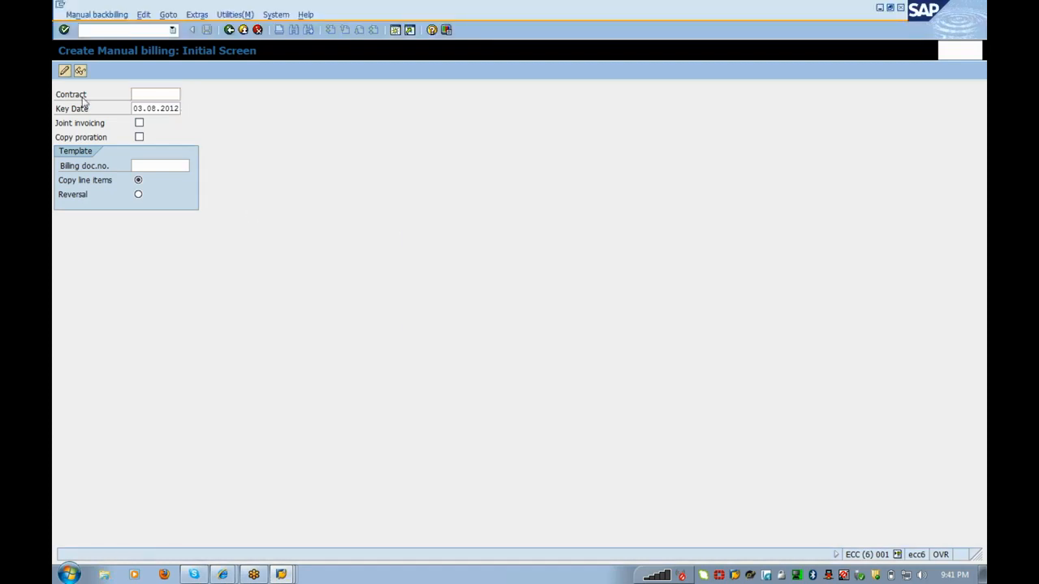
left_click(243, 30)
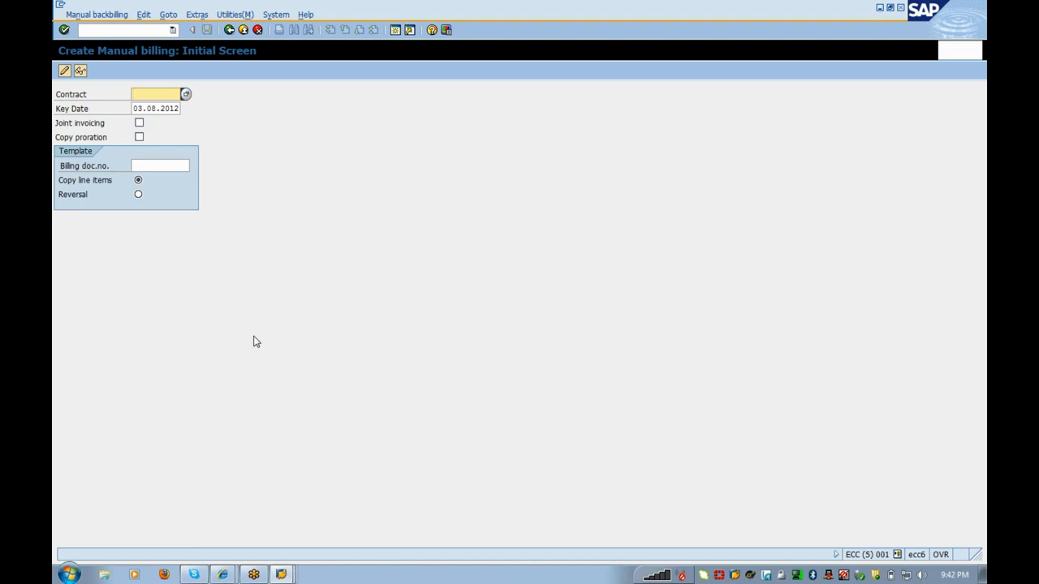
key("F4")
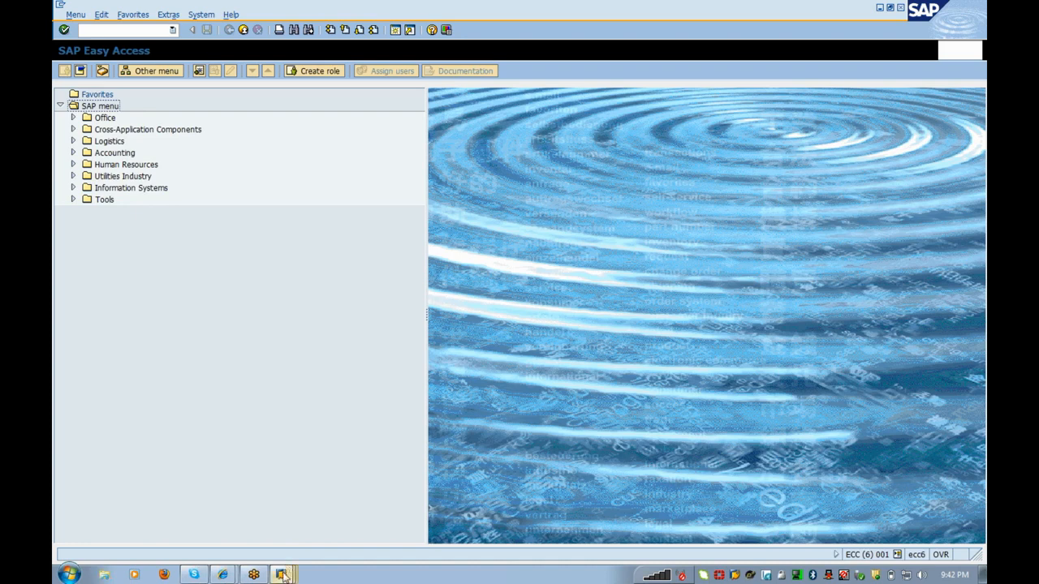
Step: Switch among the open SAP windows from the taskbar, bringing SAP Easy Access forward
left_click(284, 576)
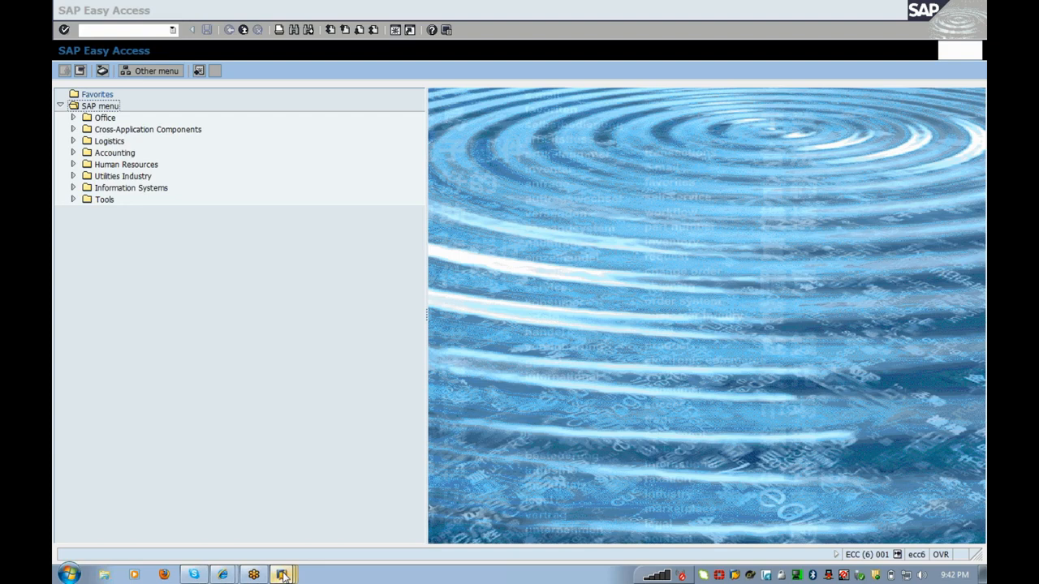
mouse_move(279, 571)
left_click(280, 549)
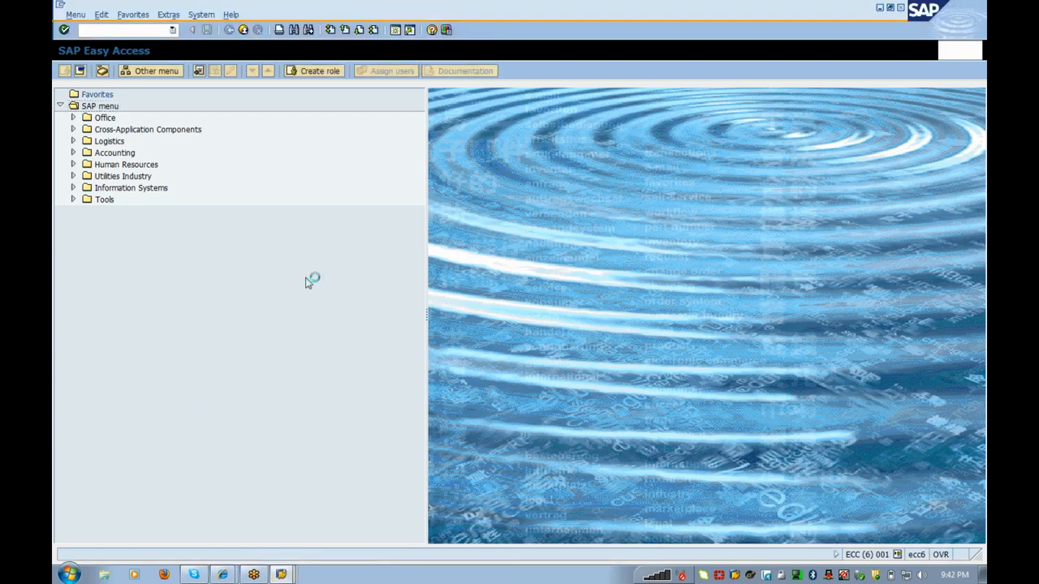
left_click(281, 573)
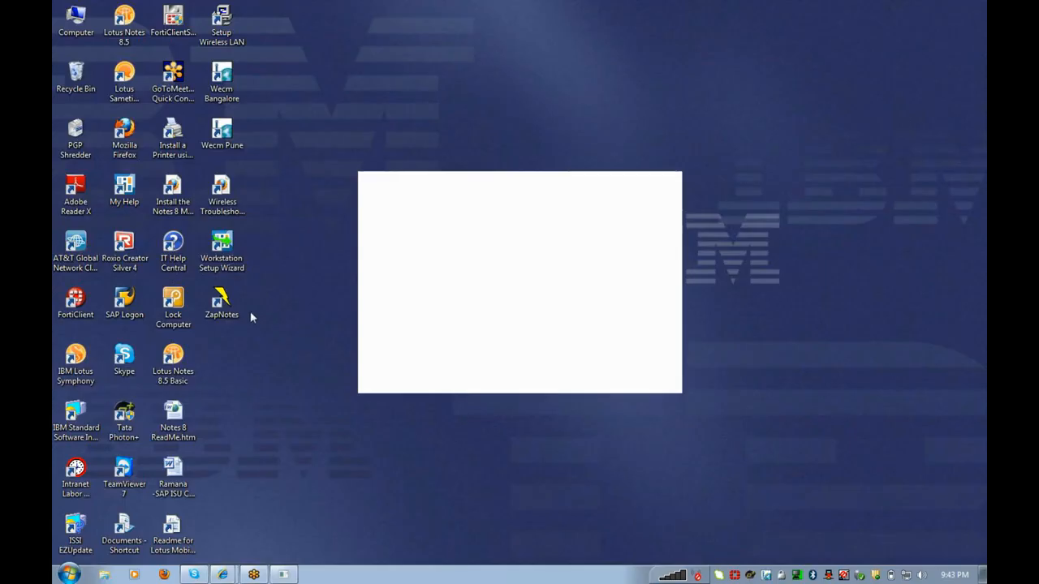
Step: Launch SAP Logon and refresh the desktop
double_click(129, 301)
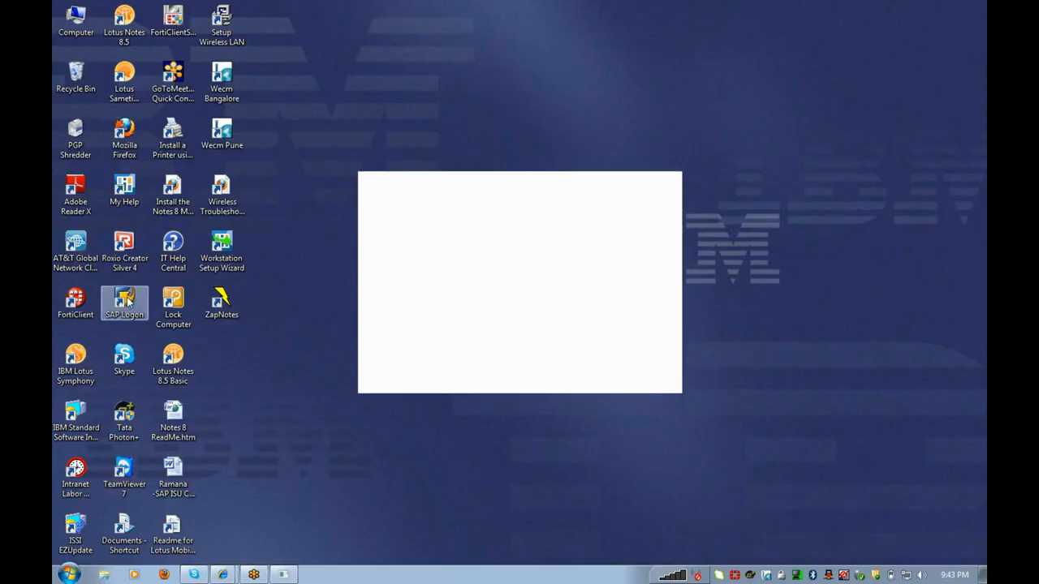
right_click(365, 149)
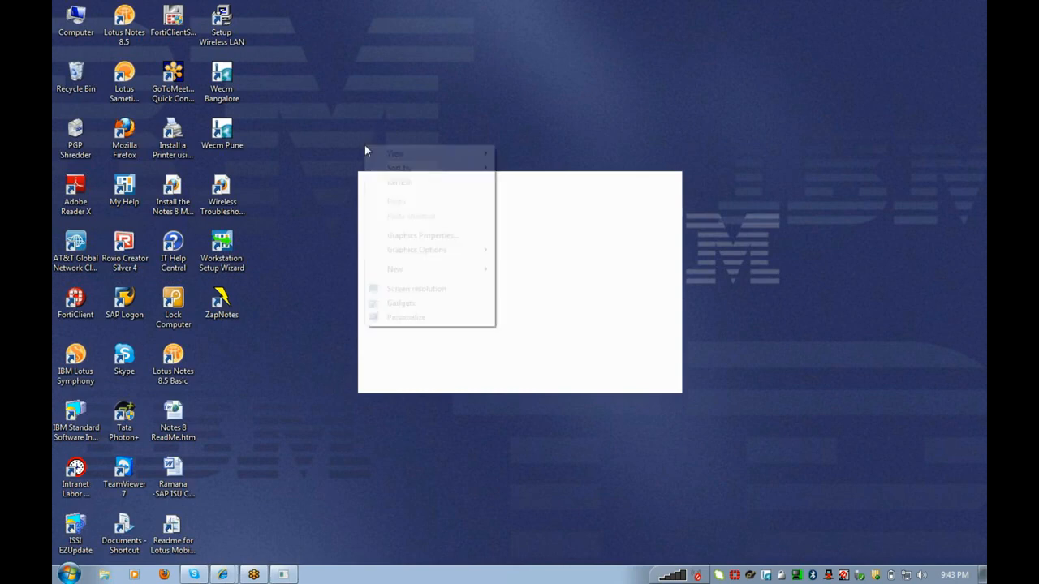
left_click(392, 186)
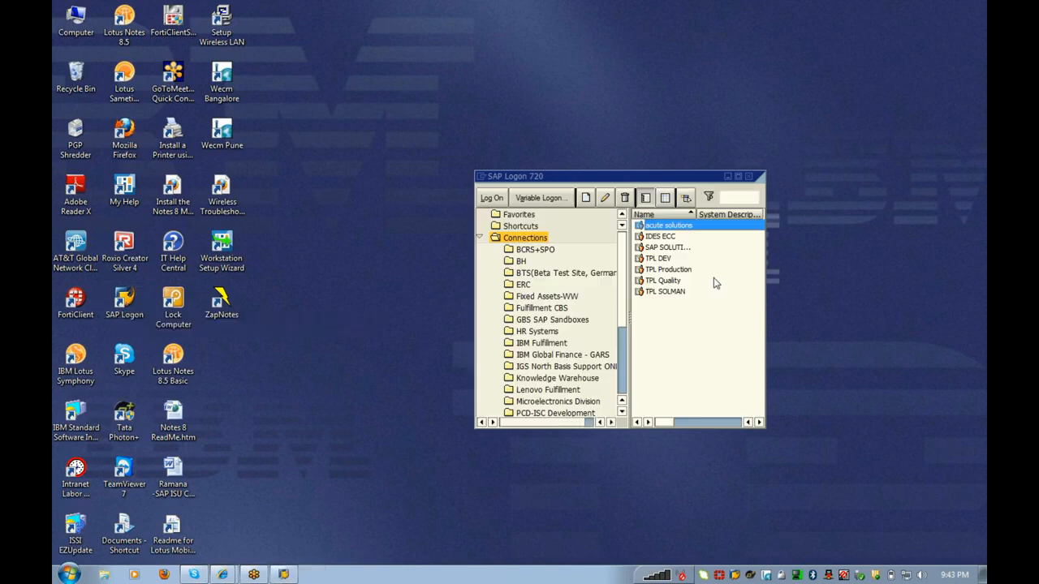
Step: Try logging on to acute solutions twice, dismissing each connection-refused error
left_click(501, 203)
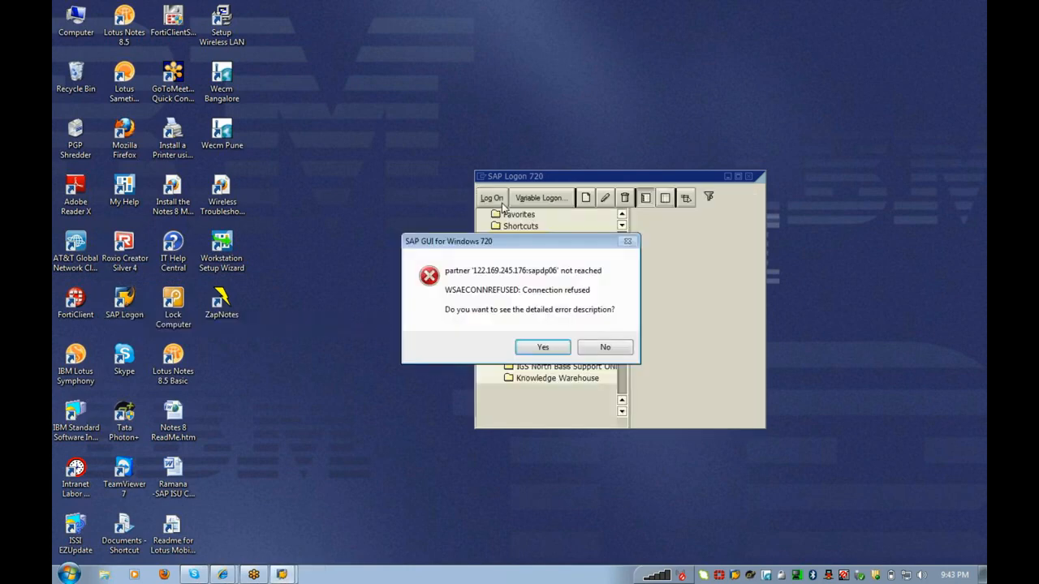
left_click(613, 349)
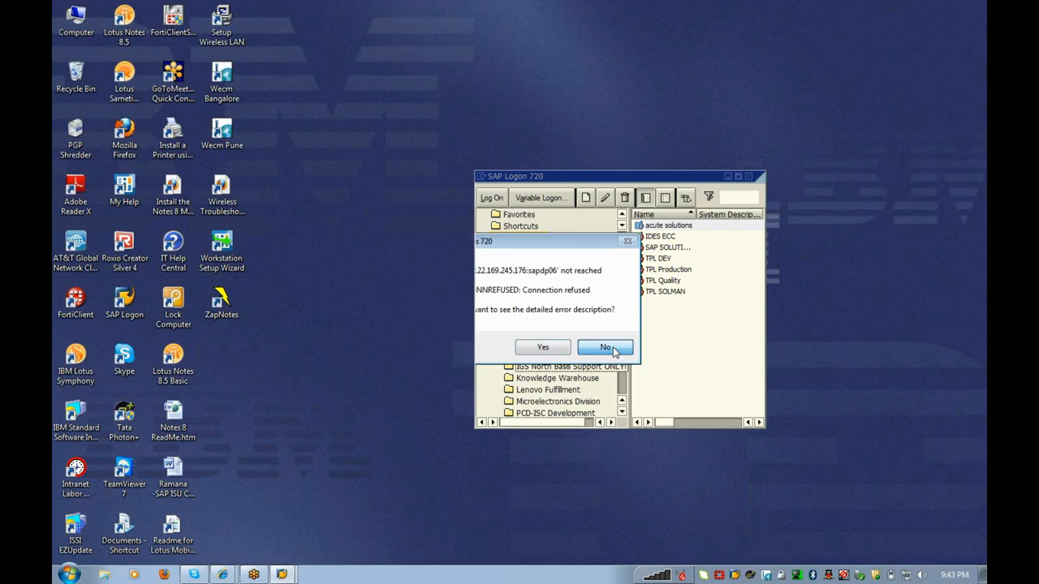
left_click(647, 226)
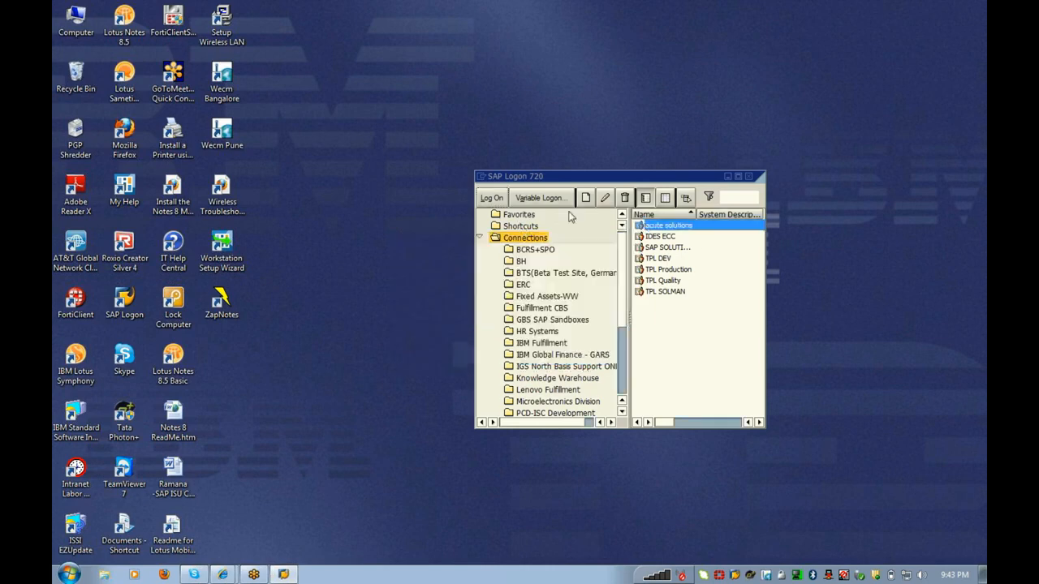
left_click(490, 198)
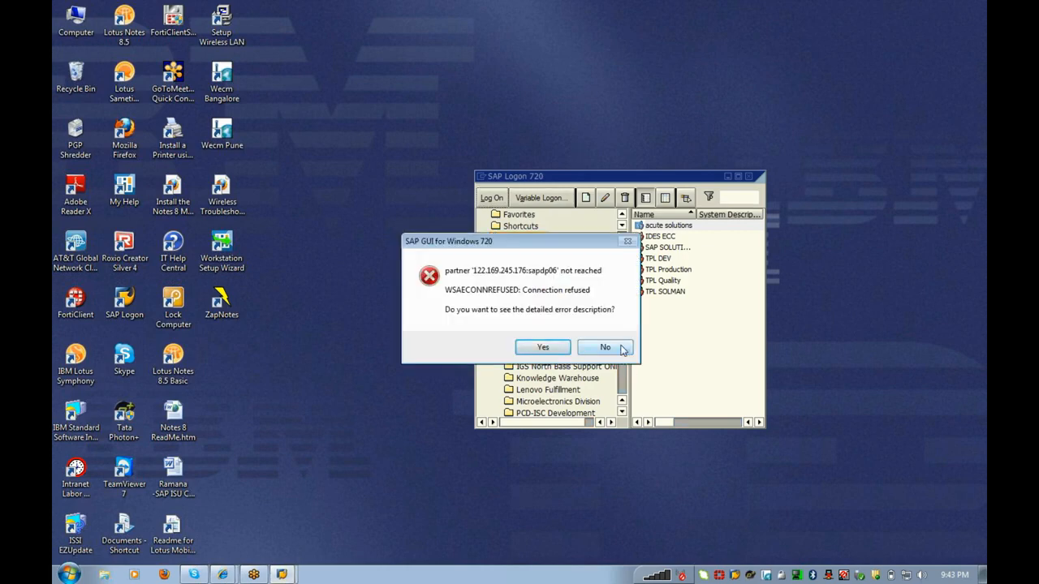
left_click(607, 347)
Step: Open the IDES ECC logon screen and close it again
left_click(498, 201)
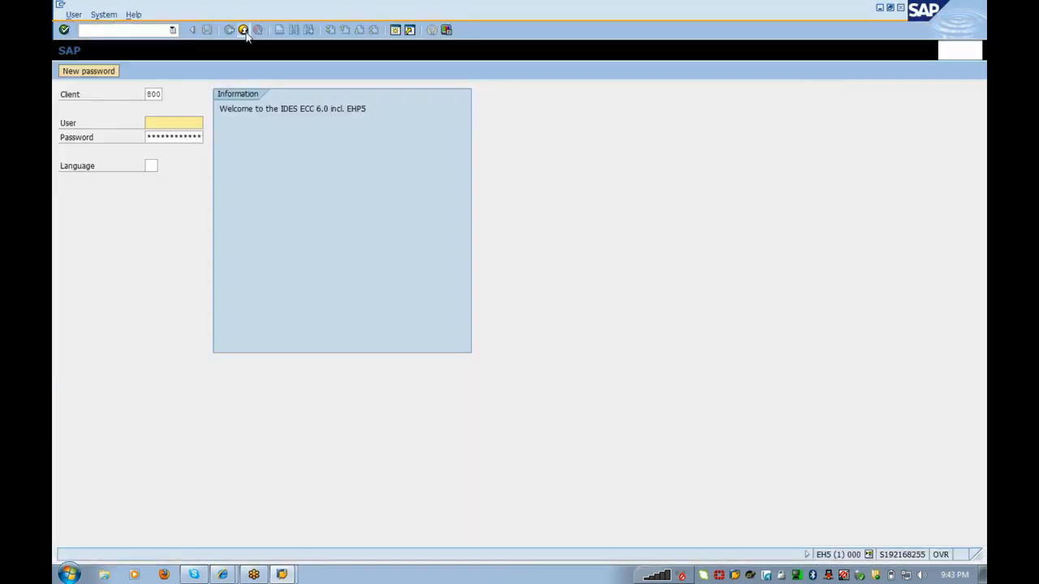
left_click(244, 30)
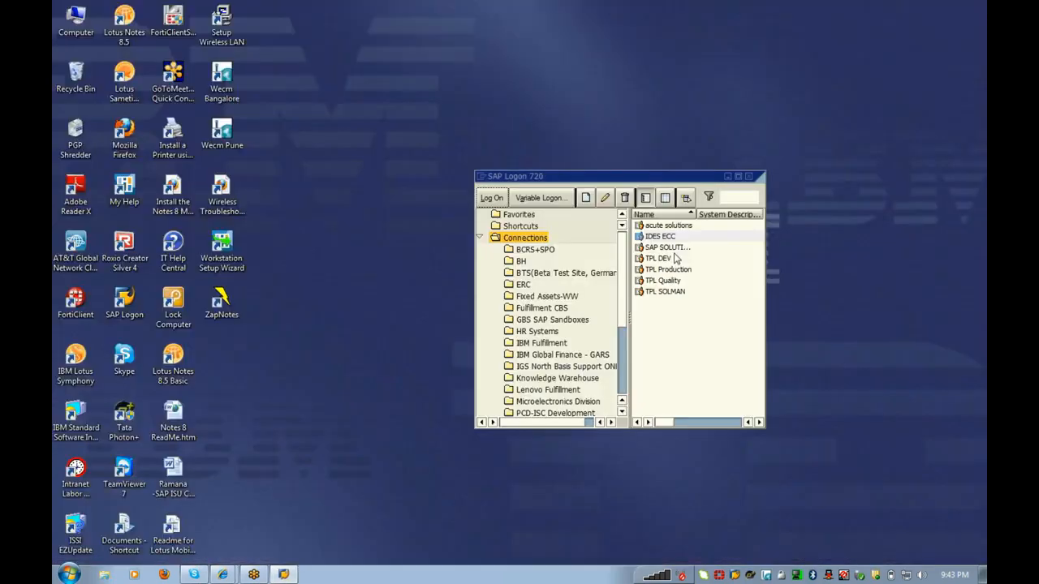
left_click(398, 242)
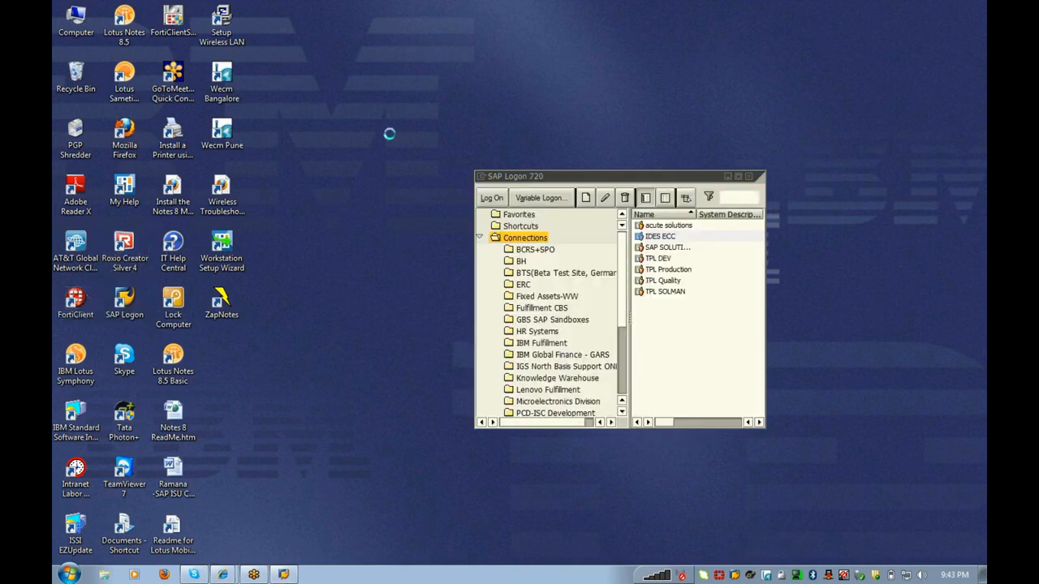
Step: Connect FortiClient to the TPL NETWORK VPN and dismiss the negotiation log and success notice
left_click(322, 254)
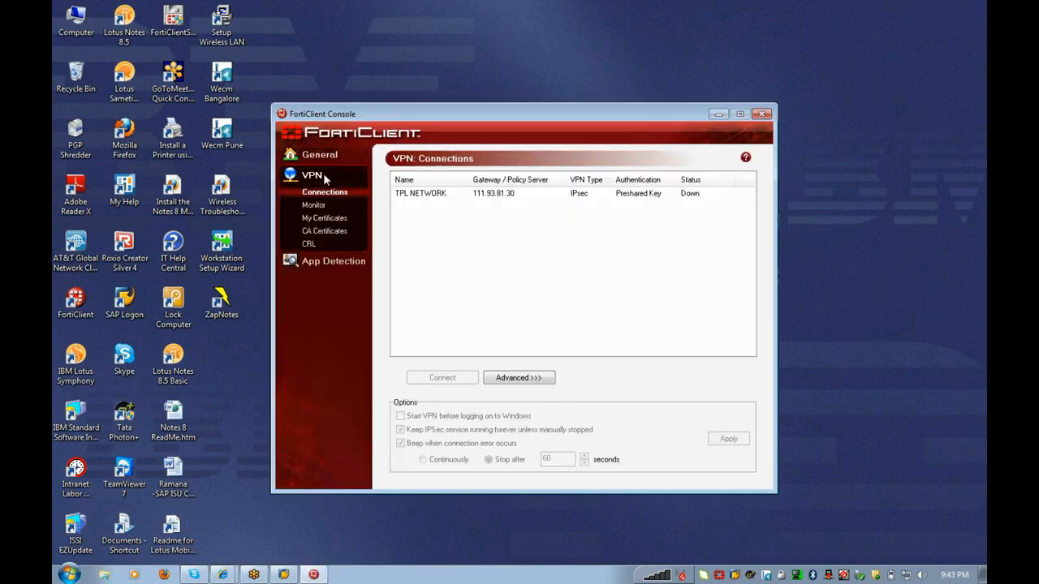
left_click(432, 195)
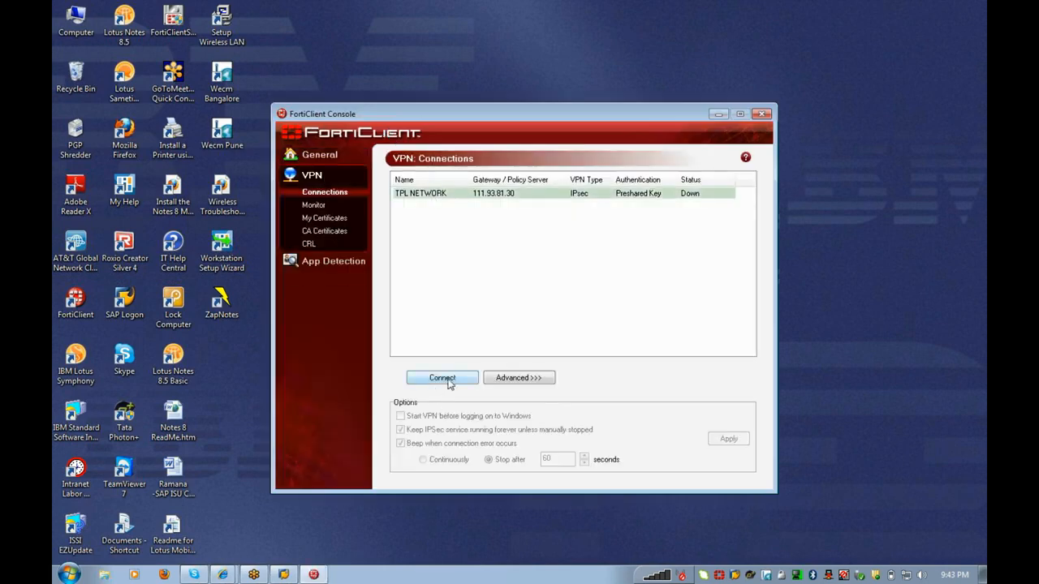
left_click(444, 378)
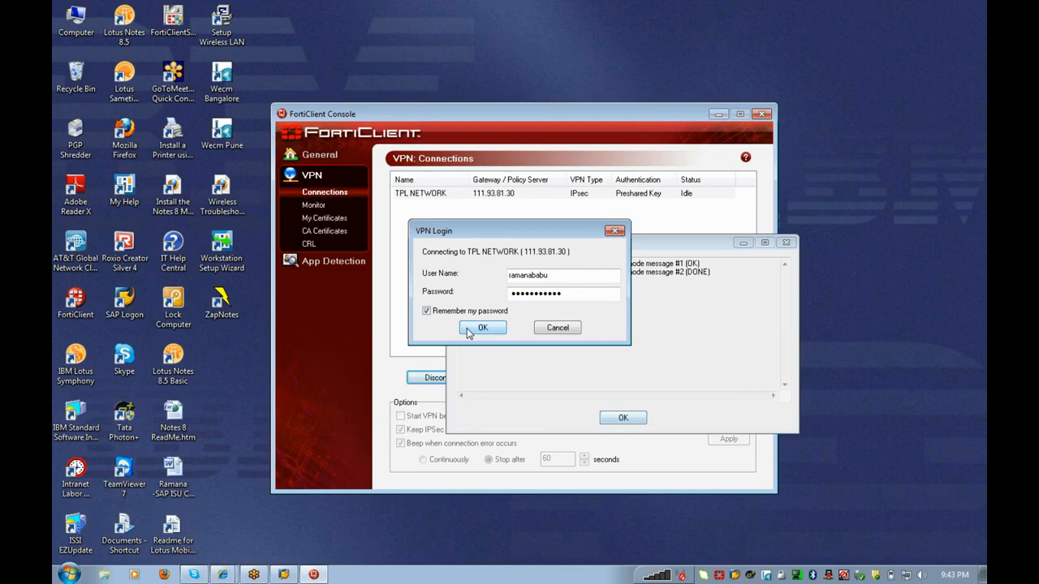
left_click(481, 328)
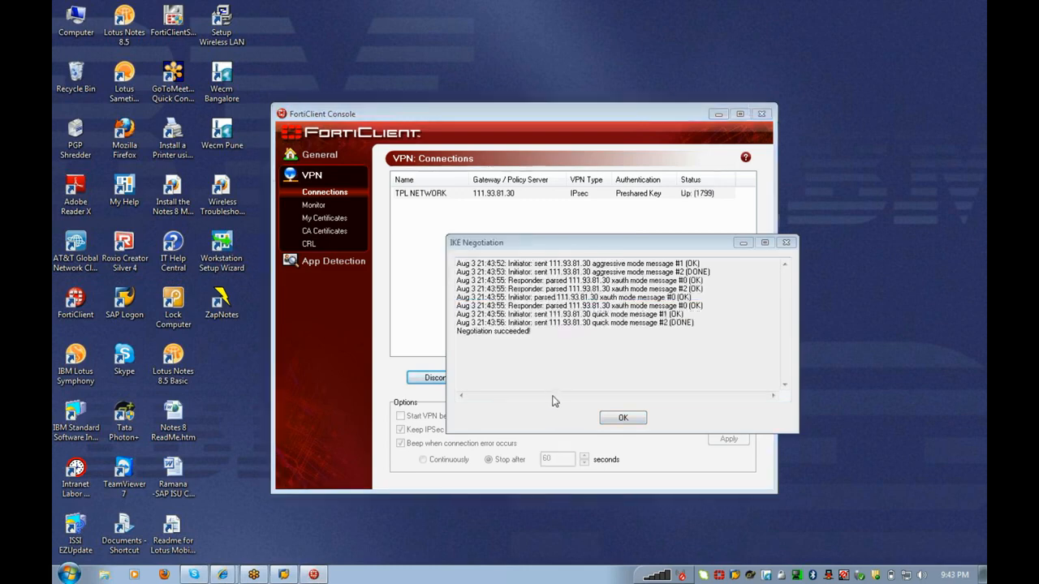
left_click(623, 417)
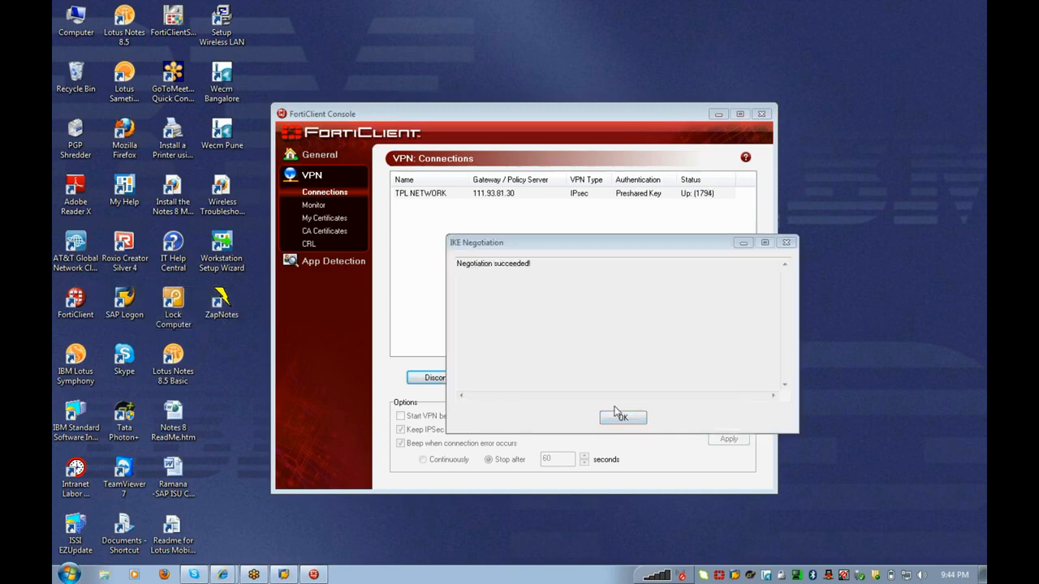
left_click(619, 418)
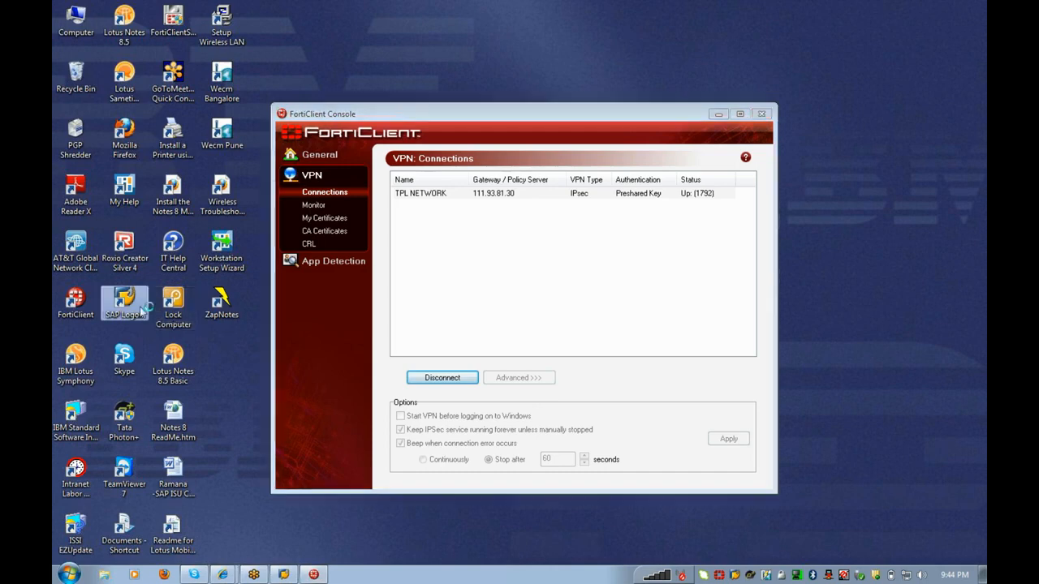
Step: Log on to TPL DEV client 110 with the user ID and password, keeping this session despite the multiple-logon notice
double_click(139, 307)
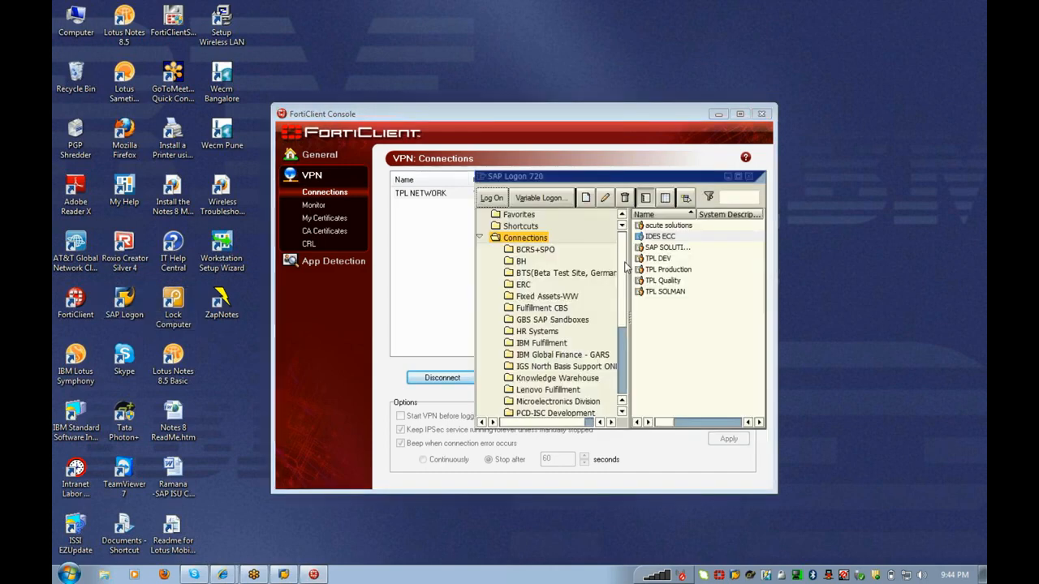
left_click(661, 259)
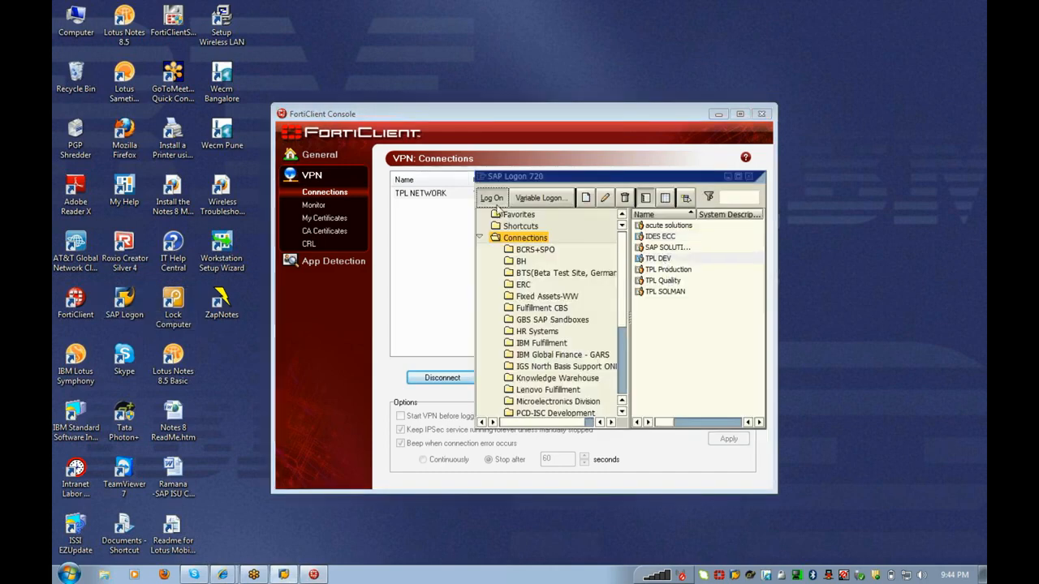
left_click(494, 200)
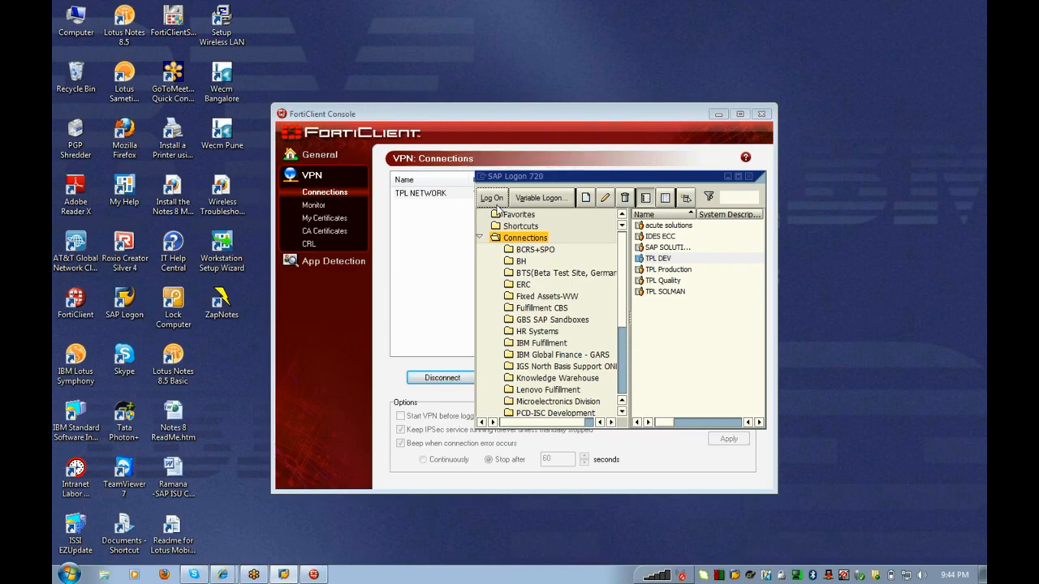
type("IBM_")
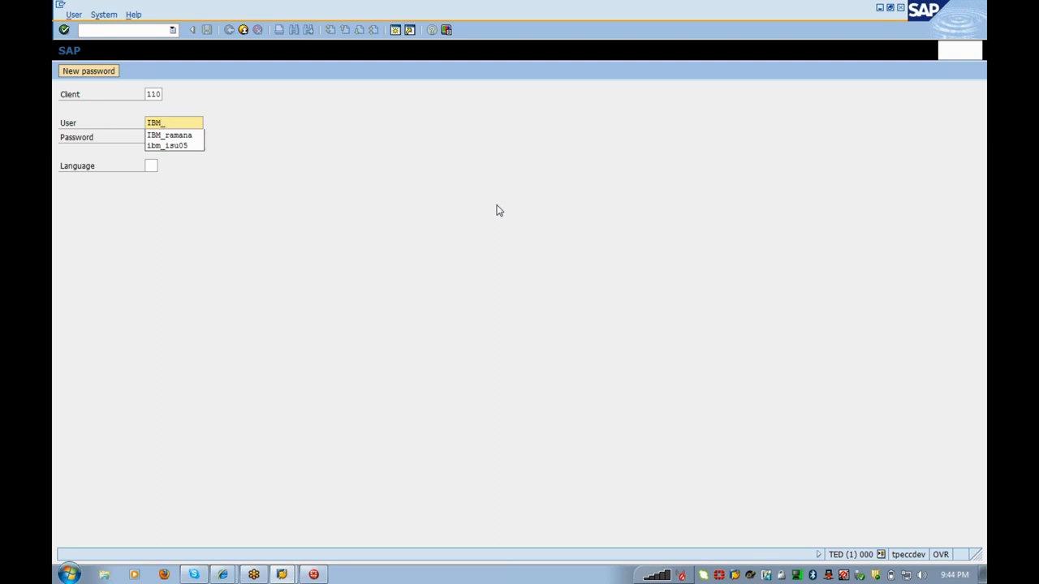
type("isu05")
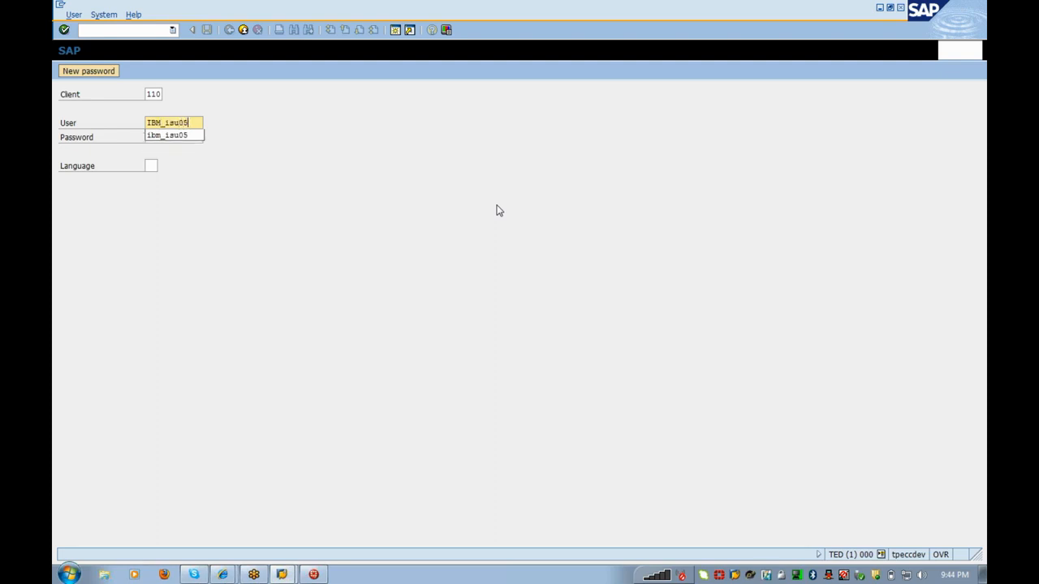
key("Tab")
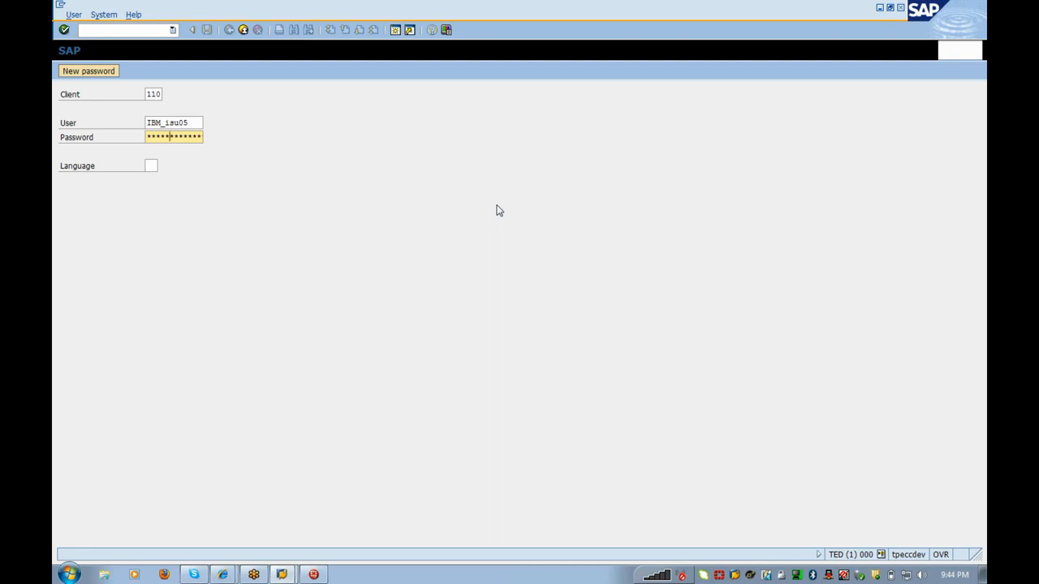
key("Return")
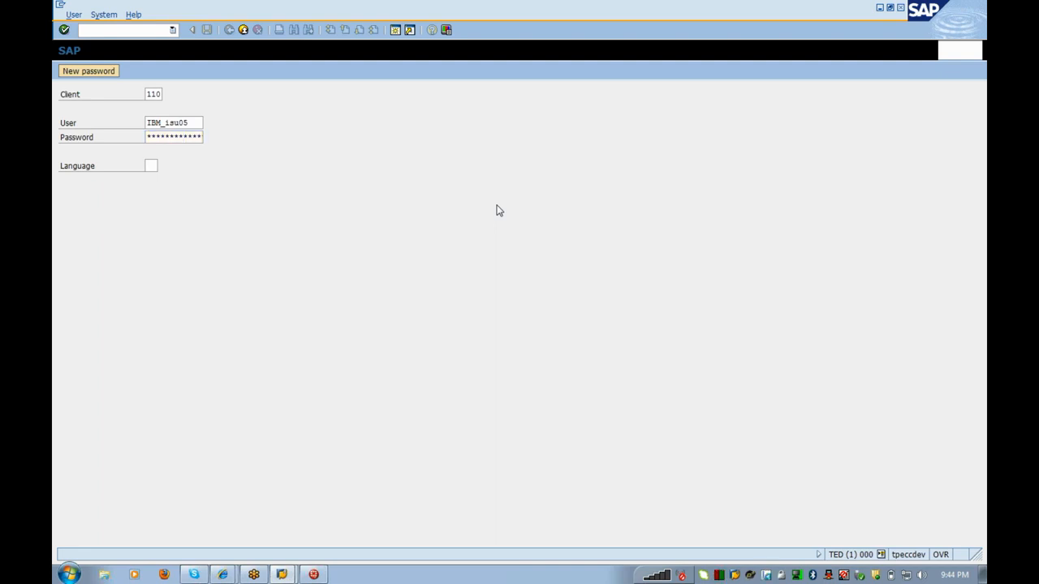
left_click(203, 358)
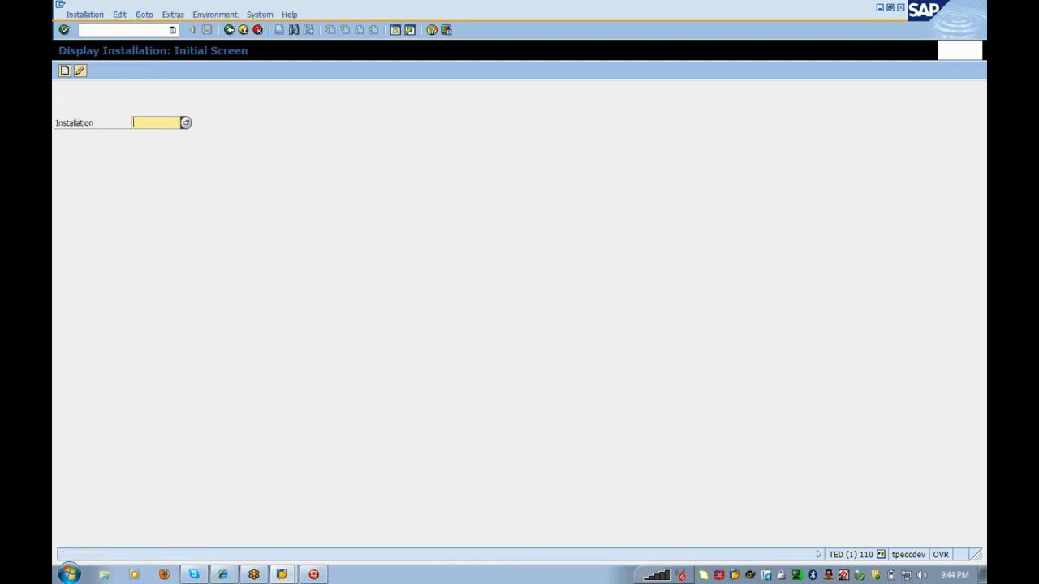
type("/nea16")
key("Return")
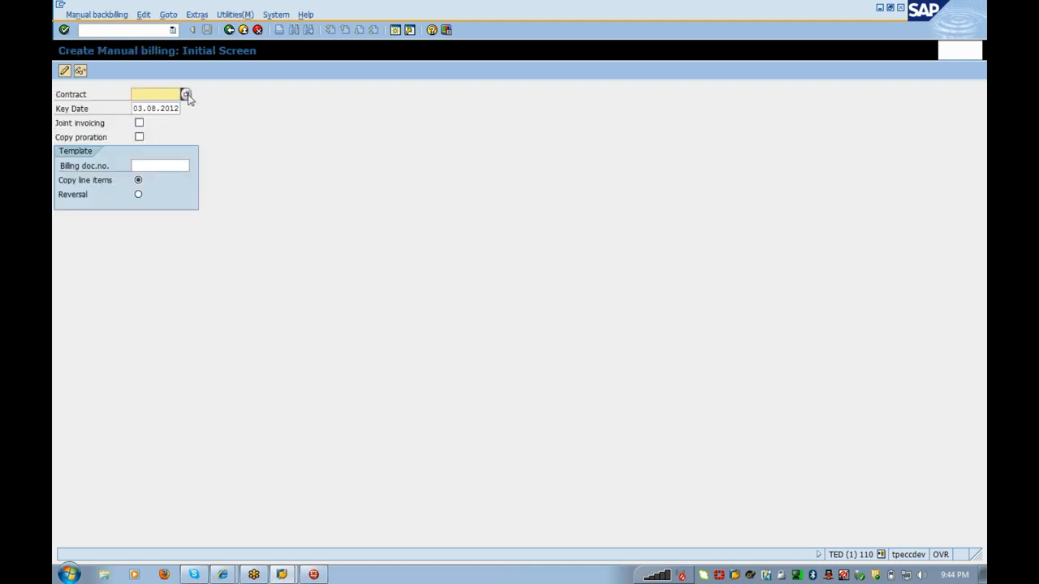
left_click(186, 96)
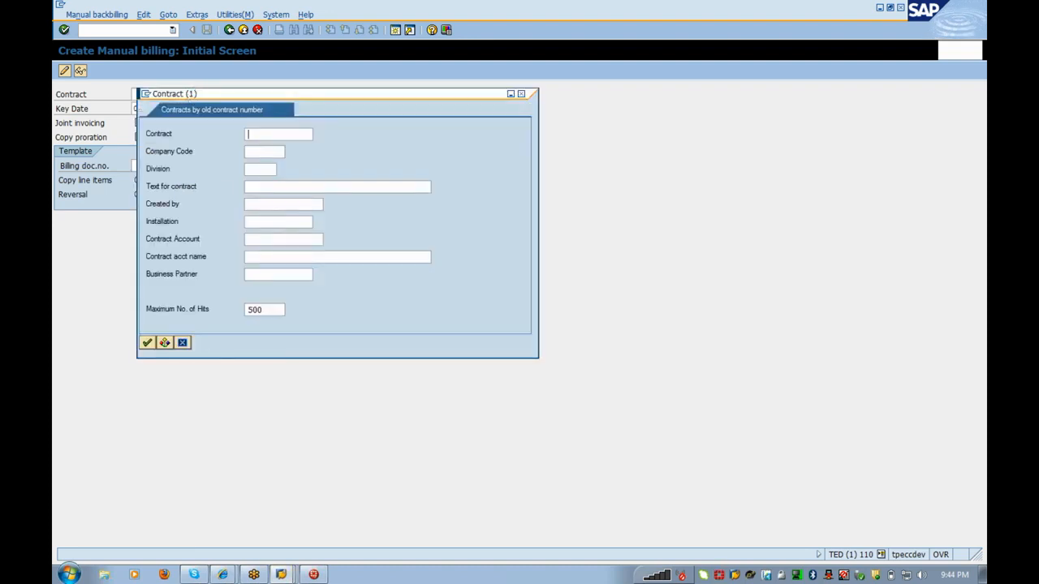
left_click(147, 342)
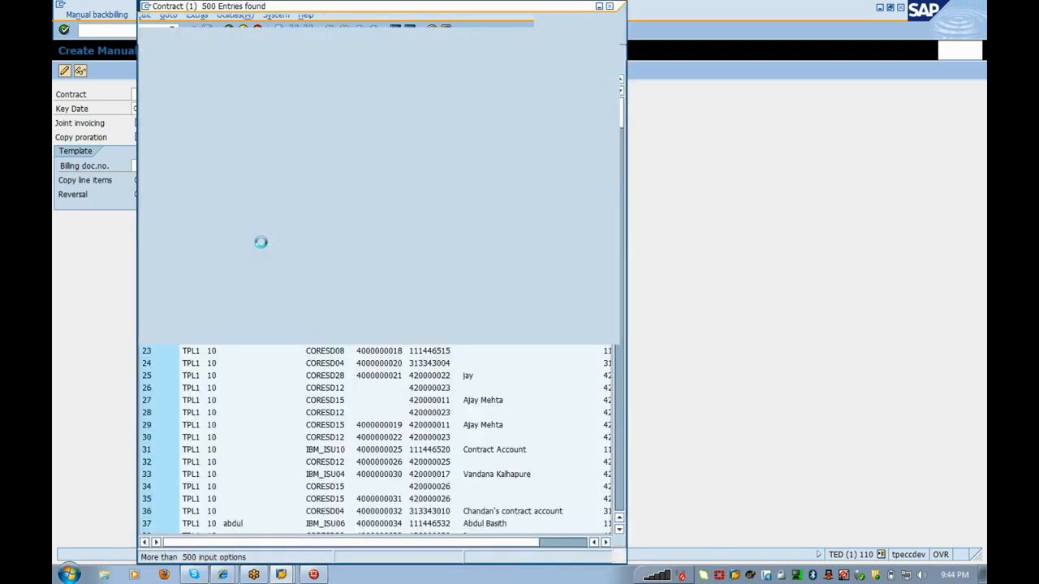
left_click_drag(620, 114, 619, 456)
double_click(349, 431)
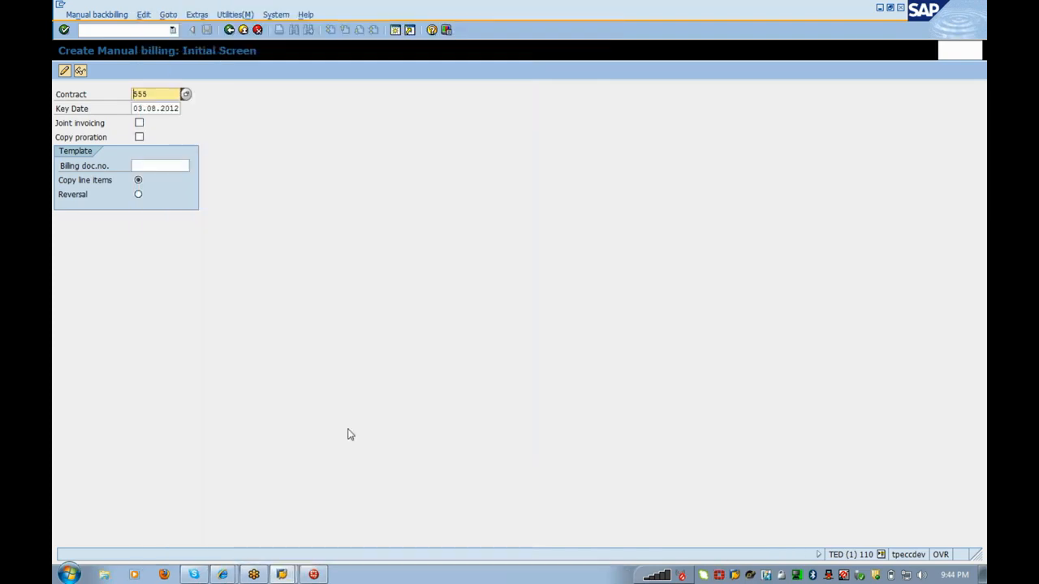
key("Return")
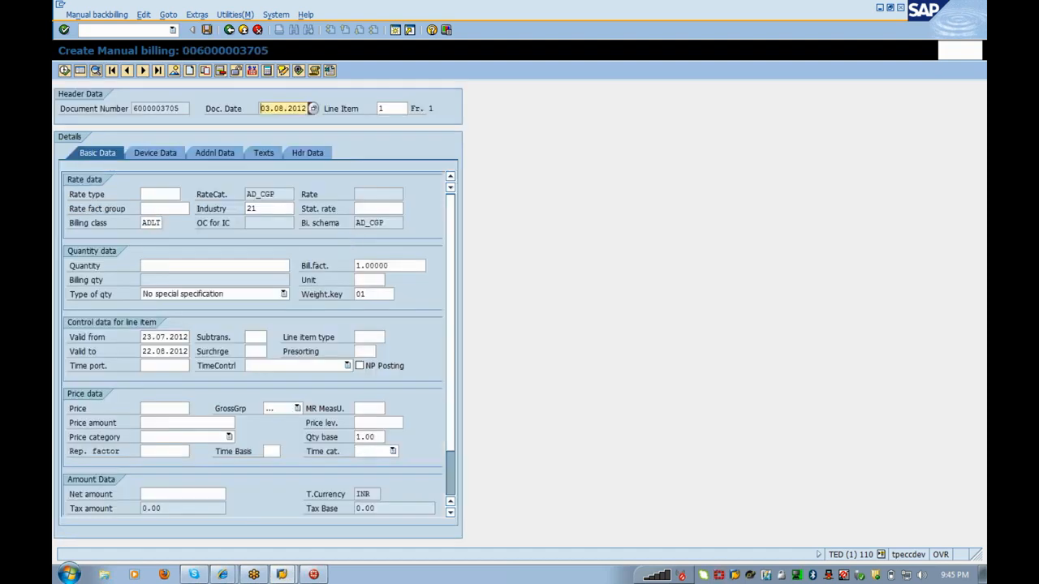
Step: Set the line item's rate type to ENERGY and its net amount to 200.00
left_click(166, 195)
left_click(186, 195)
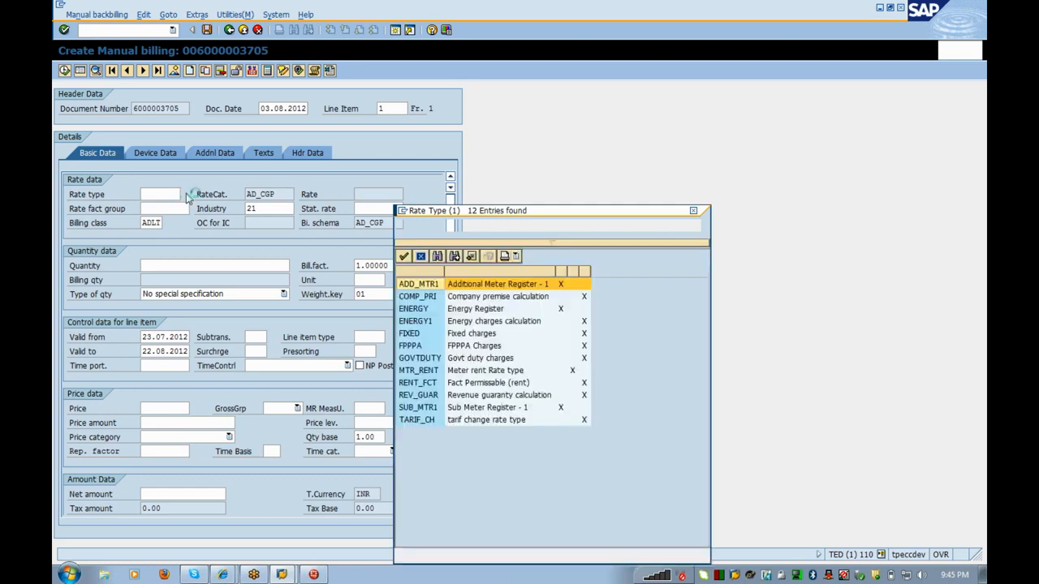
double_click(420, 312)
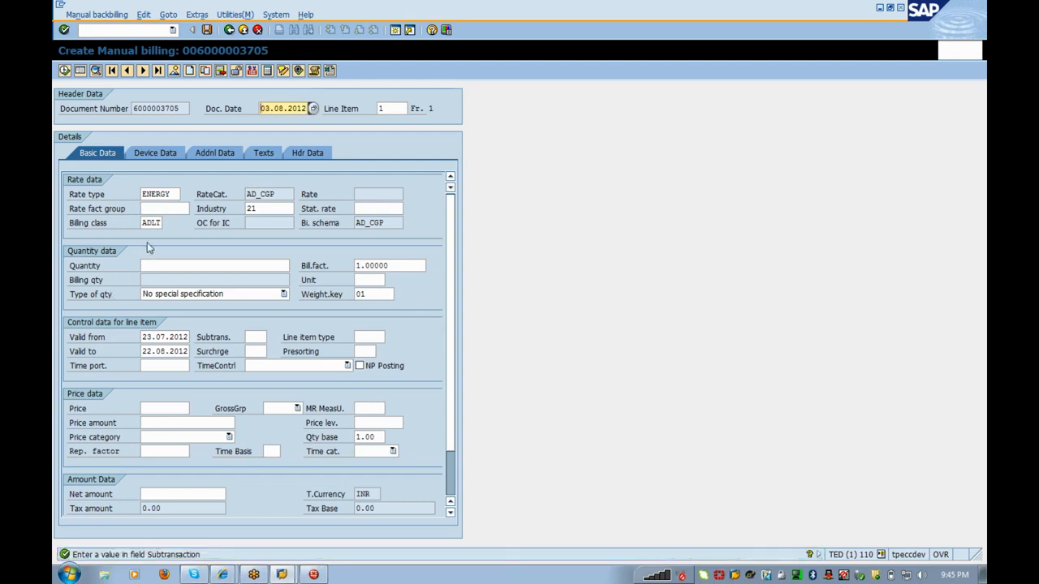
left_click(182, 494)
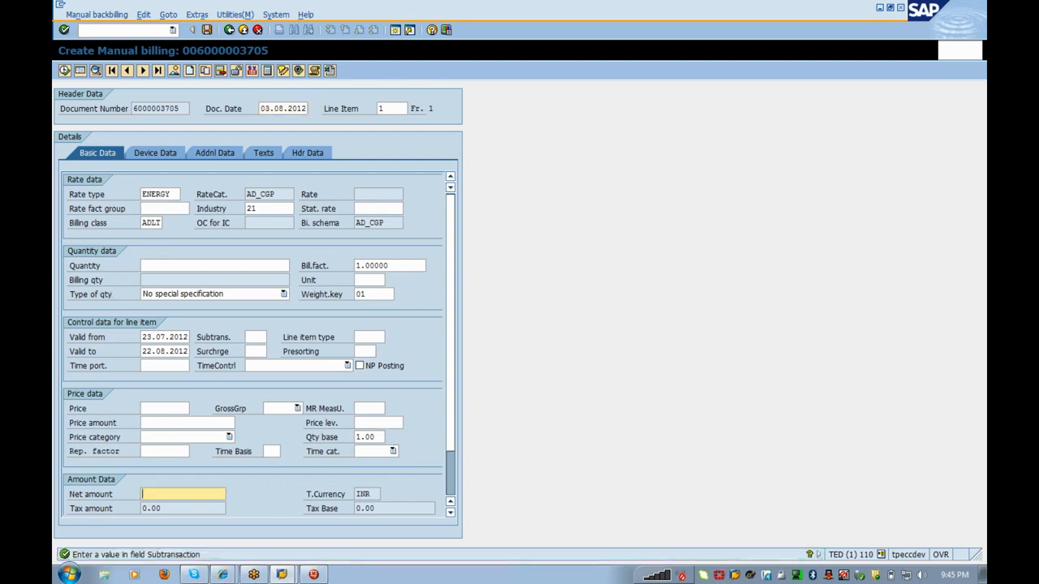
left_click(451, 513)
left_click(450, 513)
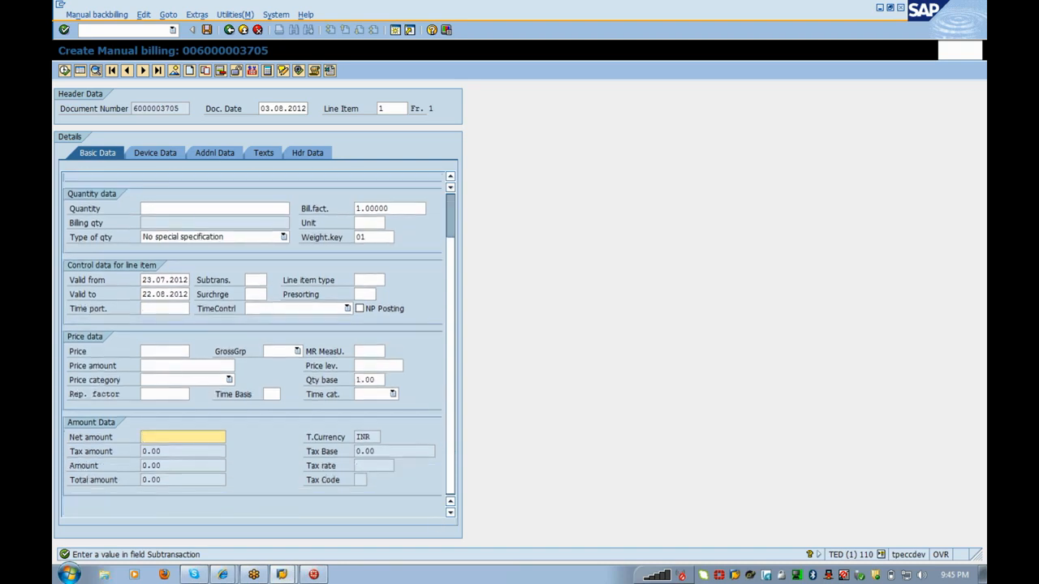
type("200")
key("Return")
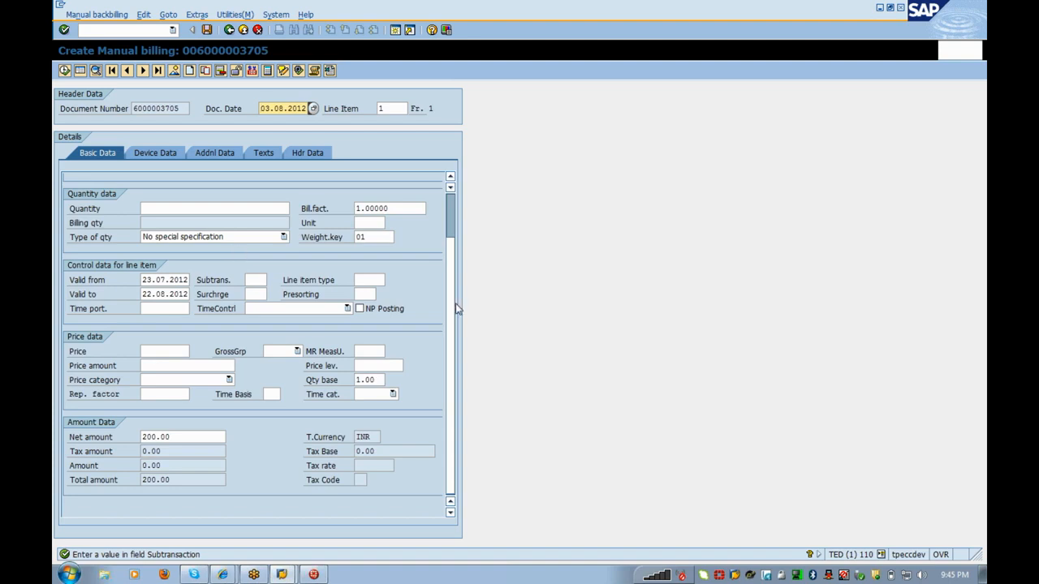
Step: Replace the ENERGY rate type with FIXED charges
left_click_drag(452, 299, 452, 255)
left_click_drag(173, 195, 141, 195)
key("Delete")
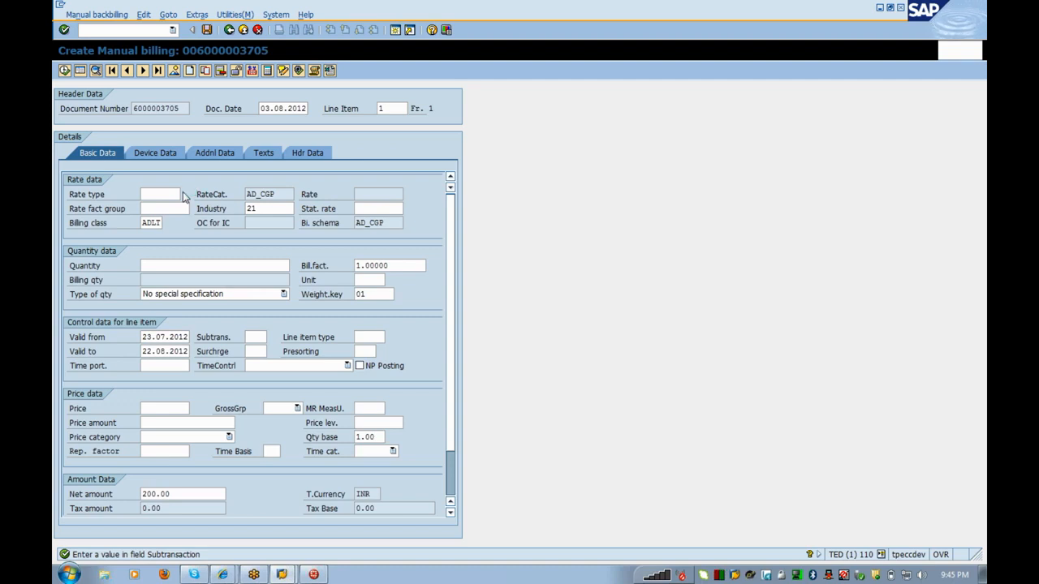
key("Return")
left_click(179, 194)
left_click(184, 195)
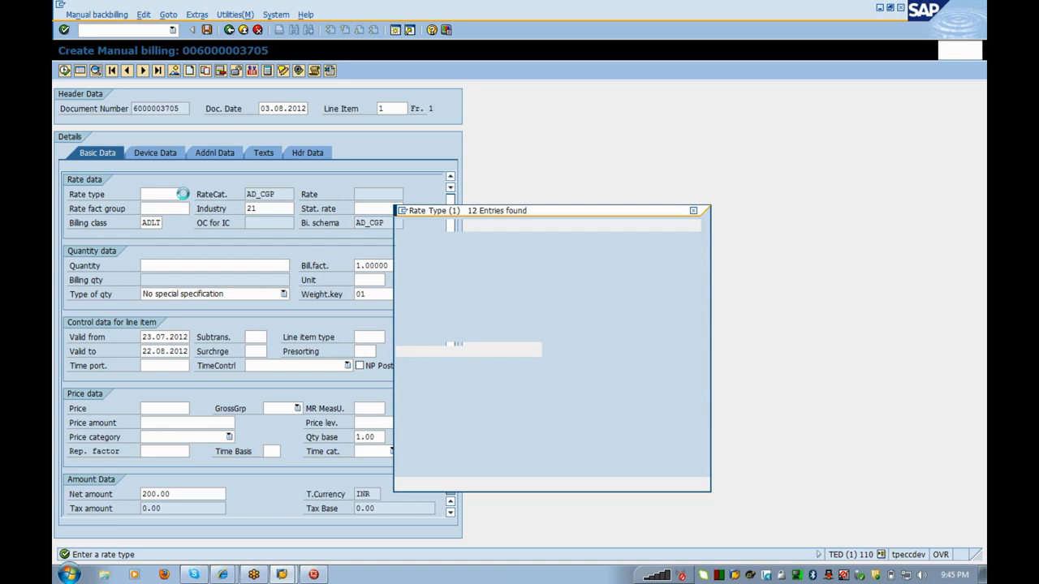
left_click(421, 337)
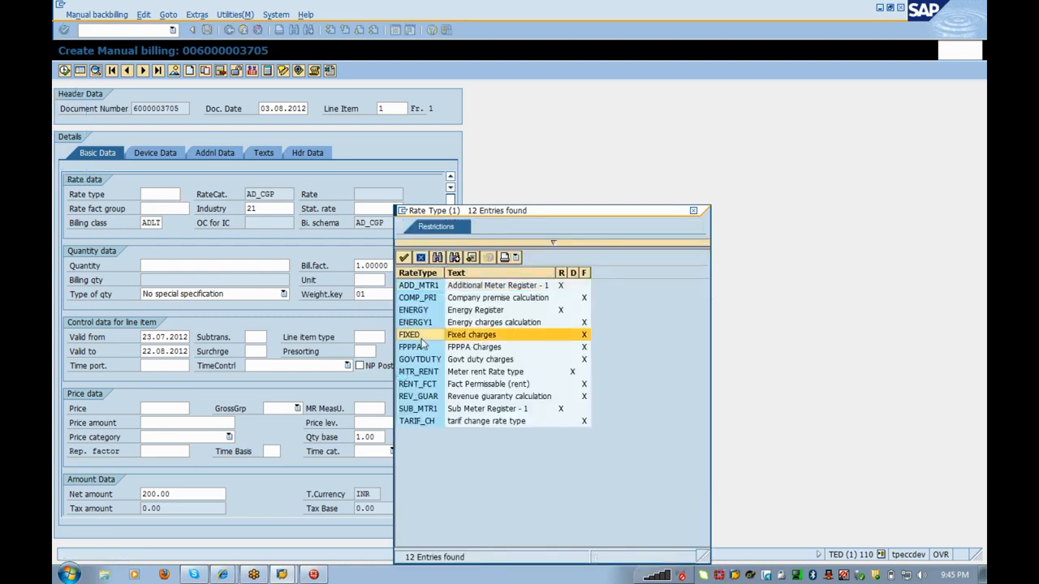
left_click(421, 338)
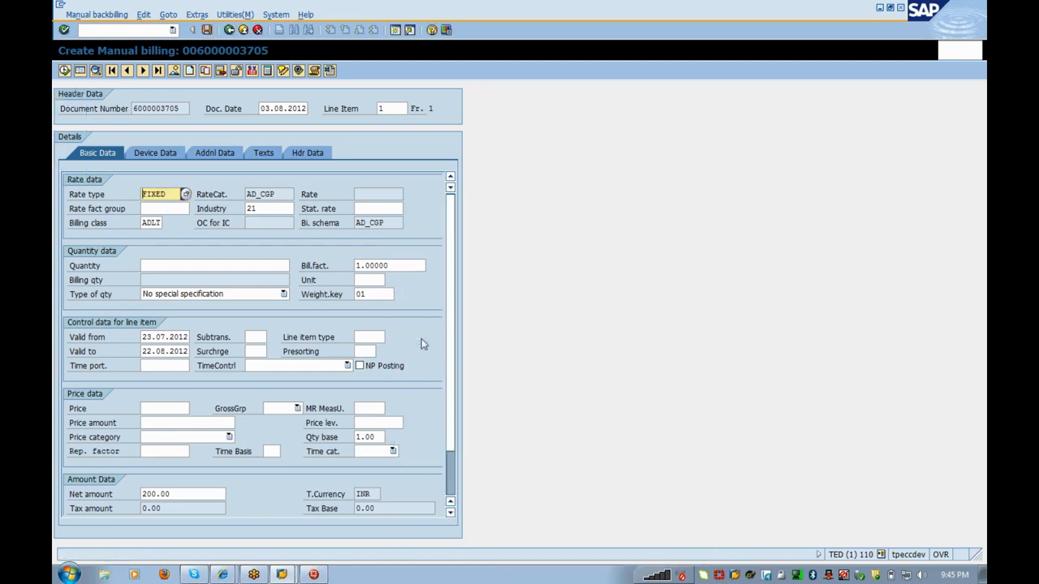
key("Return")
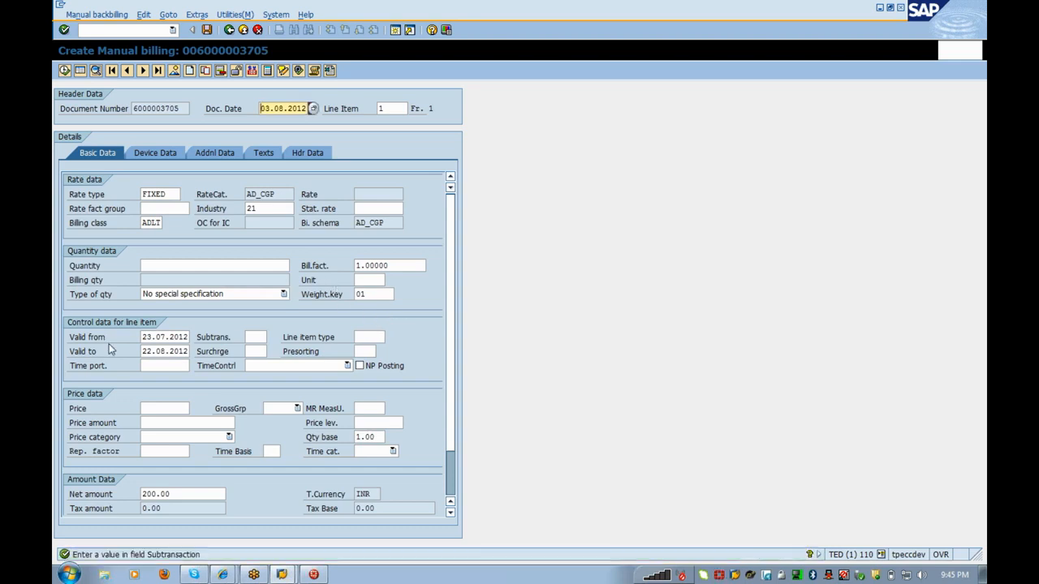
Step: Set subtransaction AGSC Agri Subsidy Credit and line item type 000001 Energy price
left_click(267, 337)
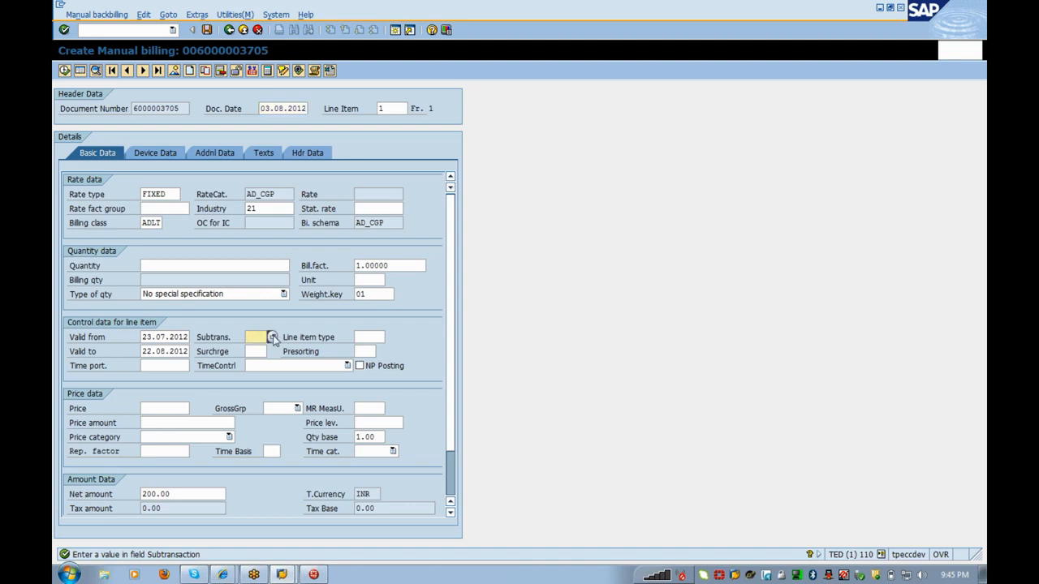
key("F4")
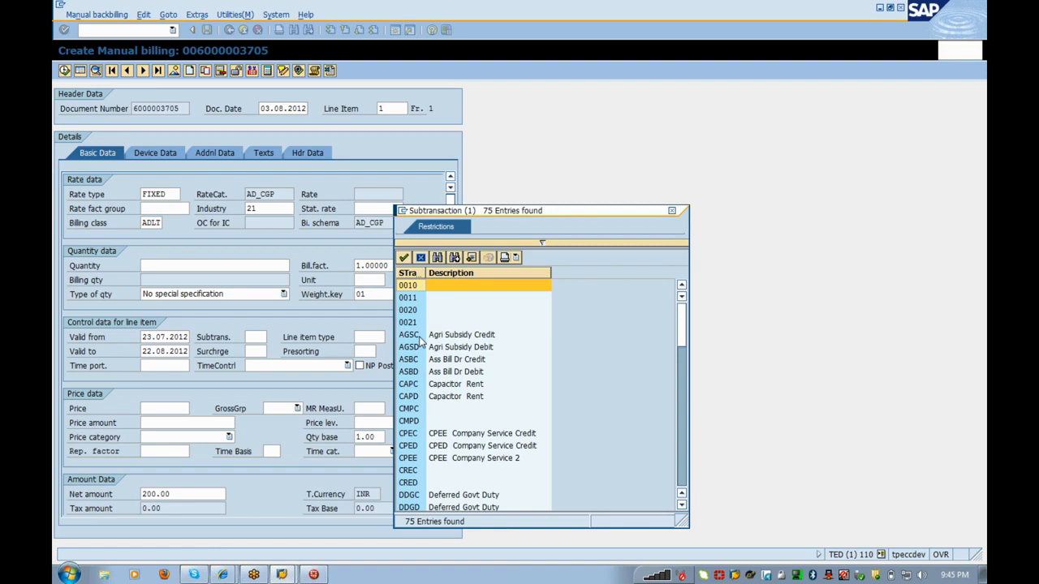
double_click(420, 335)
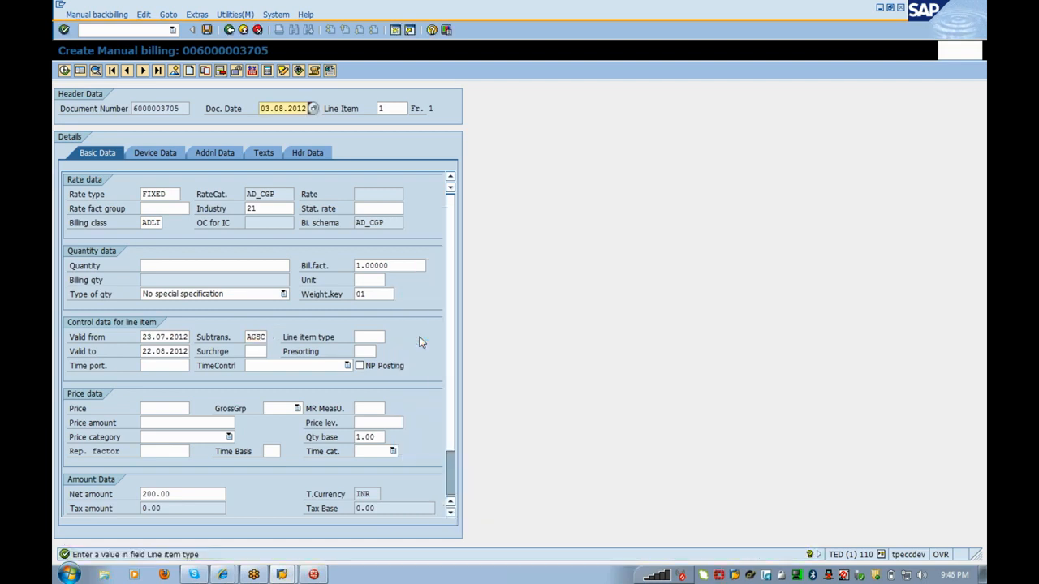
left_click(357, 336)
left_click(391, 337)
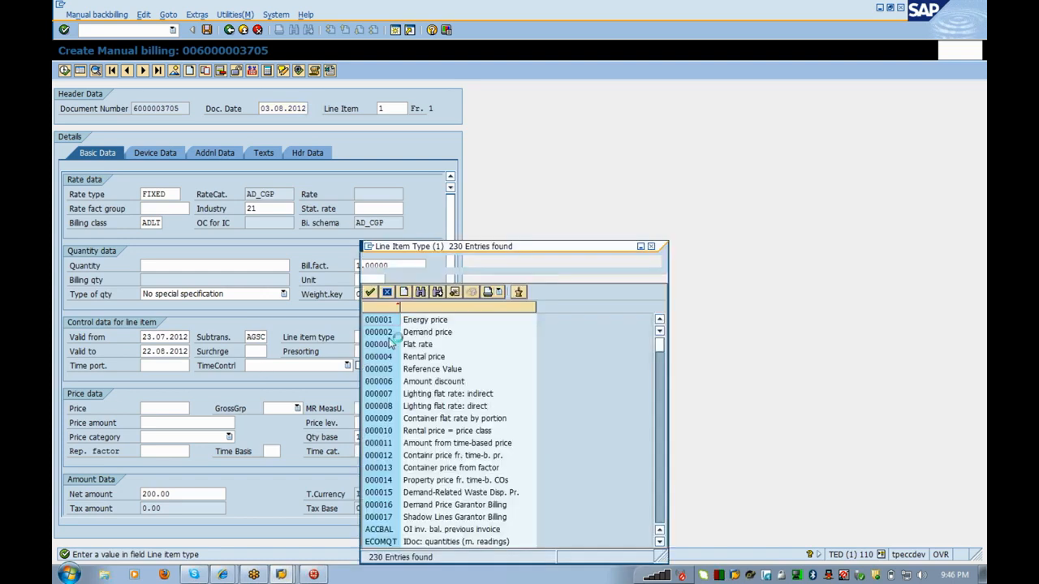
key("Return")
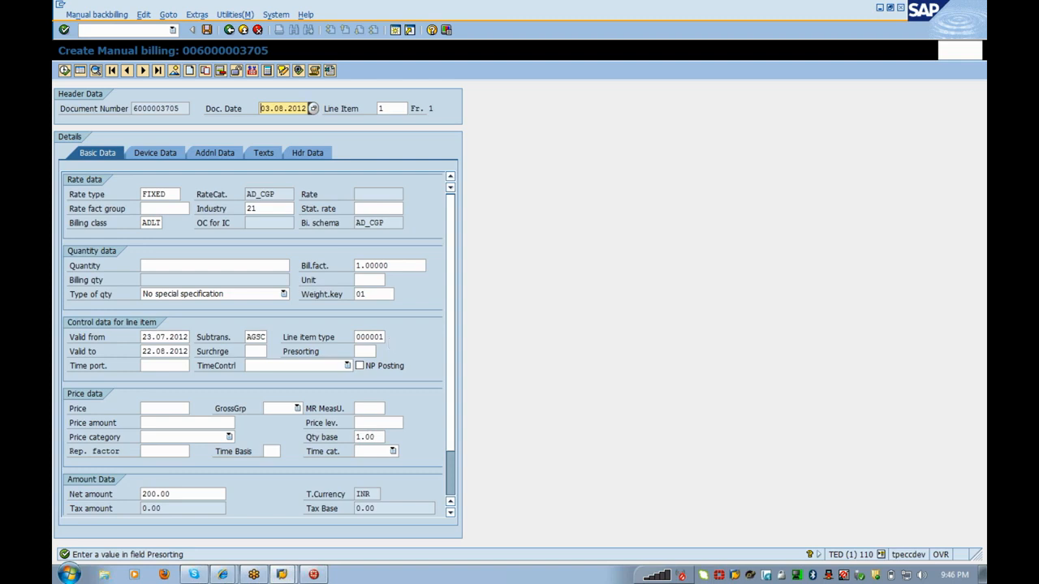
Step: Enter presorting 0001 and rate fact group 1000, then save the billing
left_click(367, 351)
type("001")
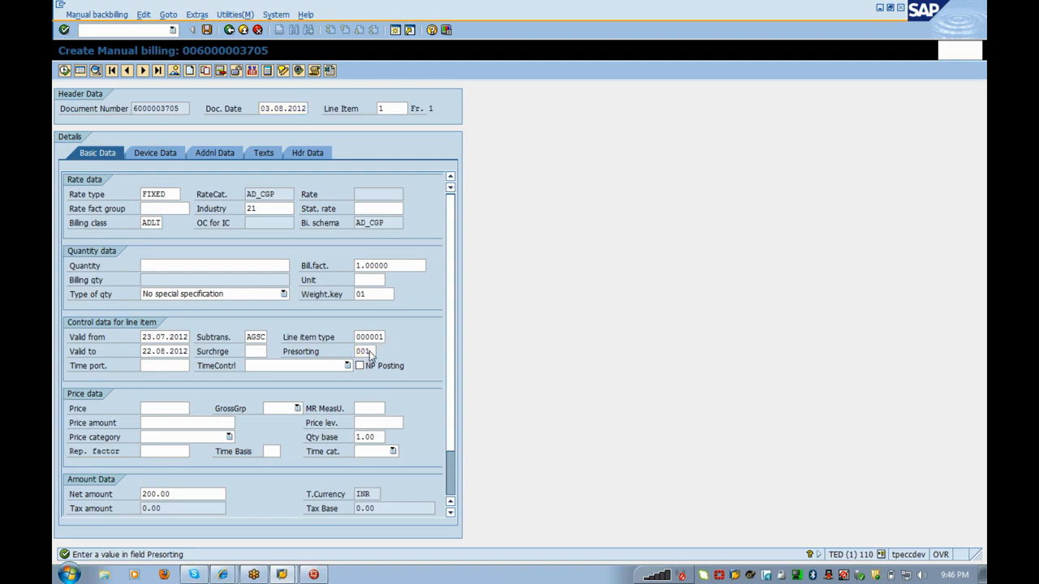
key("Return")
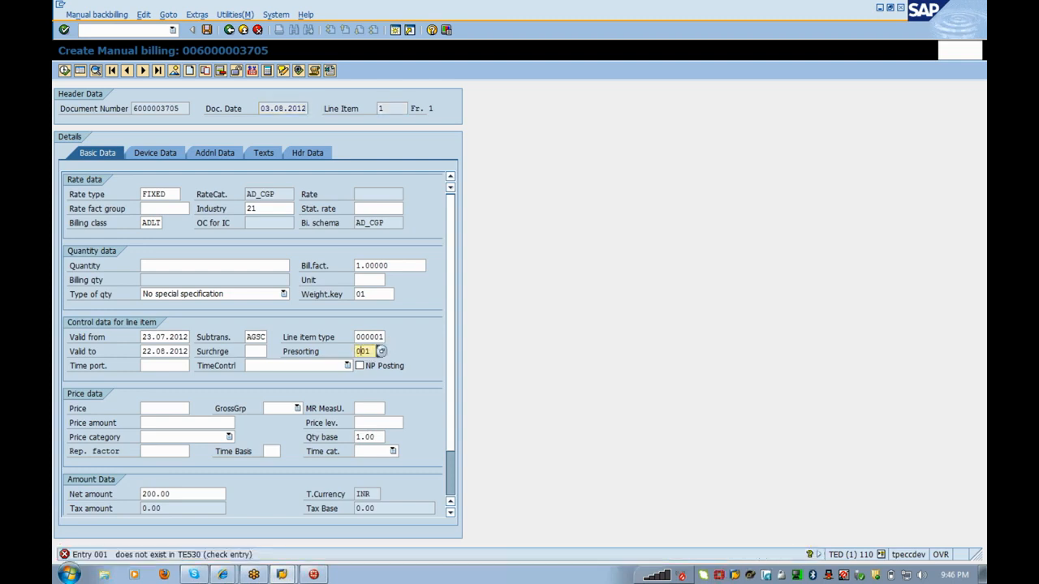
key("Return")
type("0001")
key("Return")
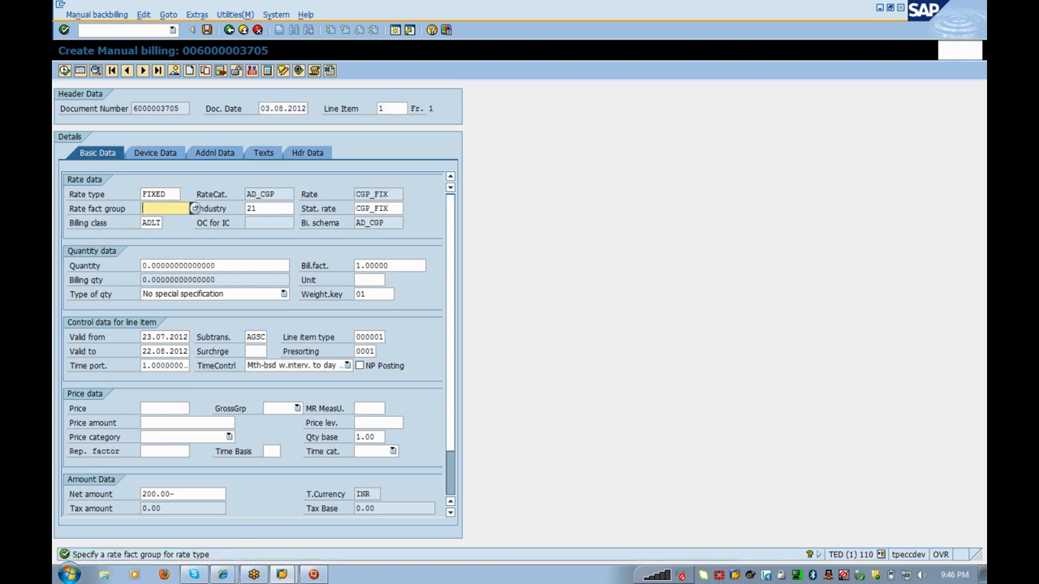
type("1000")
key("Return")
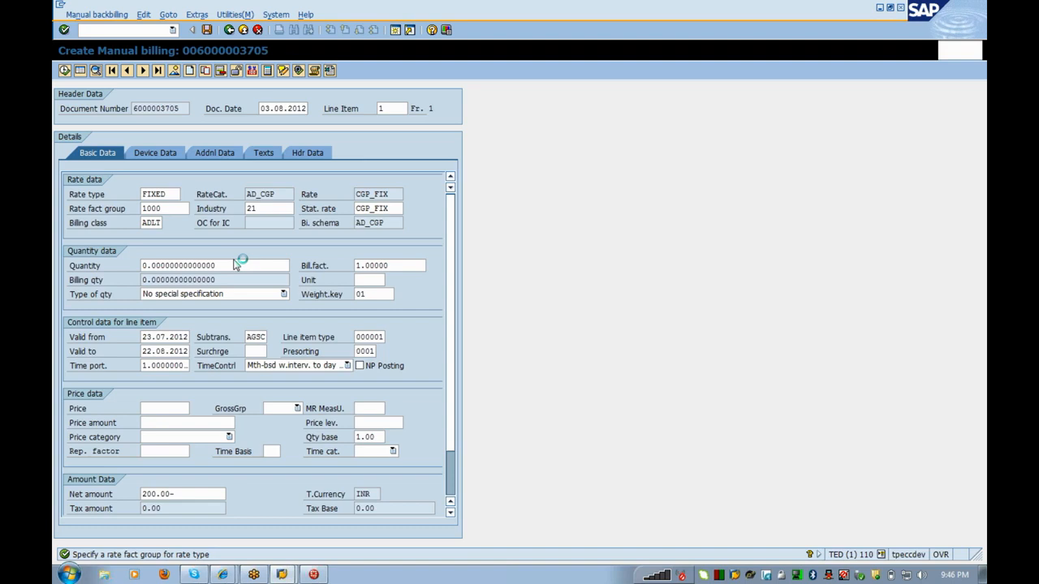
left_click(208, 29)
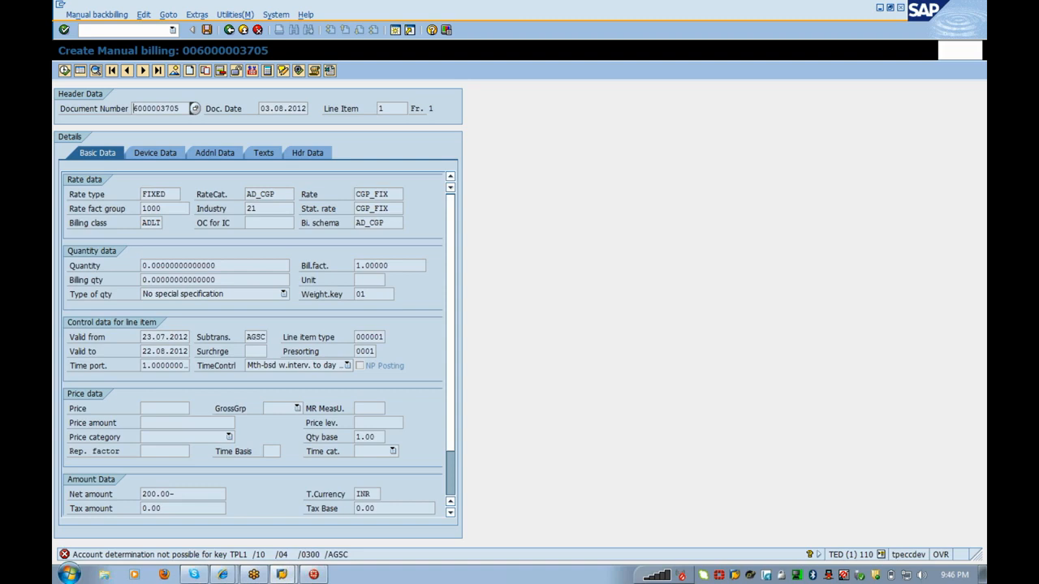
left_click_drag(180, 109, 60, 130)
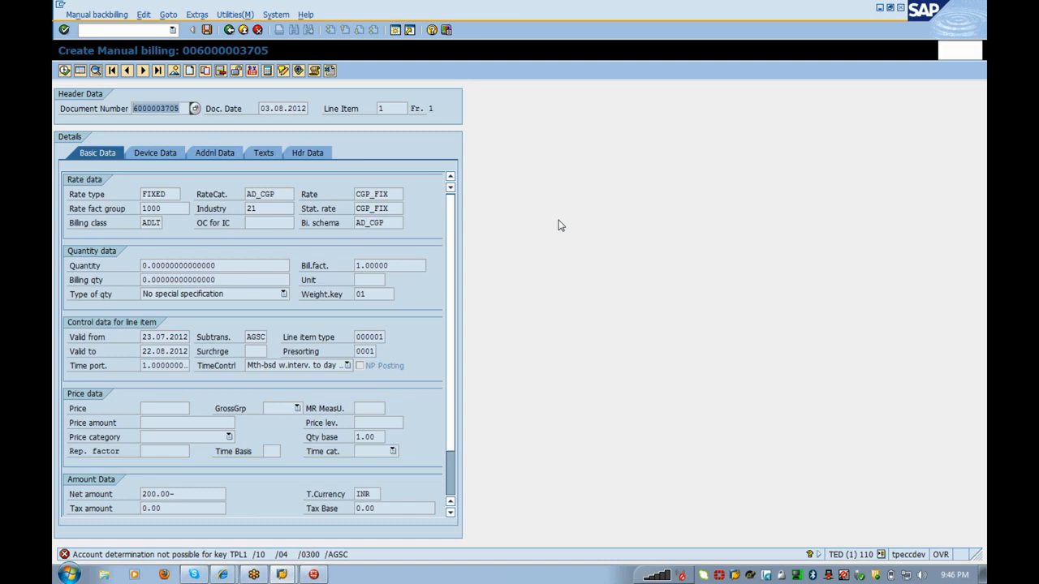
left_click(158, 494)
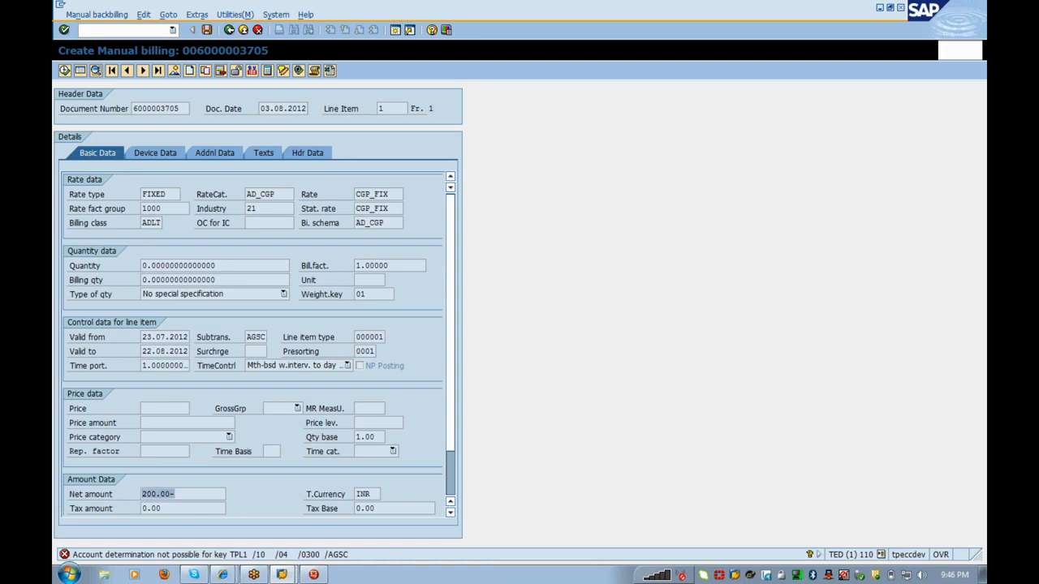
left_click(148, 494)
left_click_drag(166, 195, 141, 195)
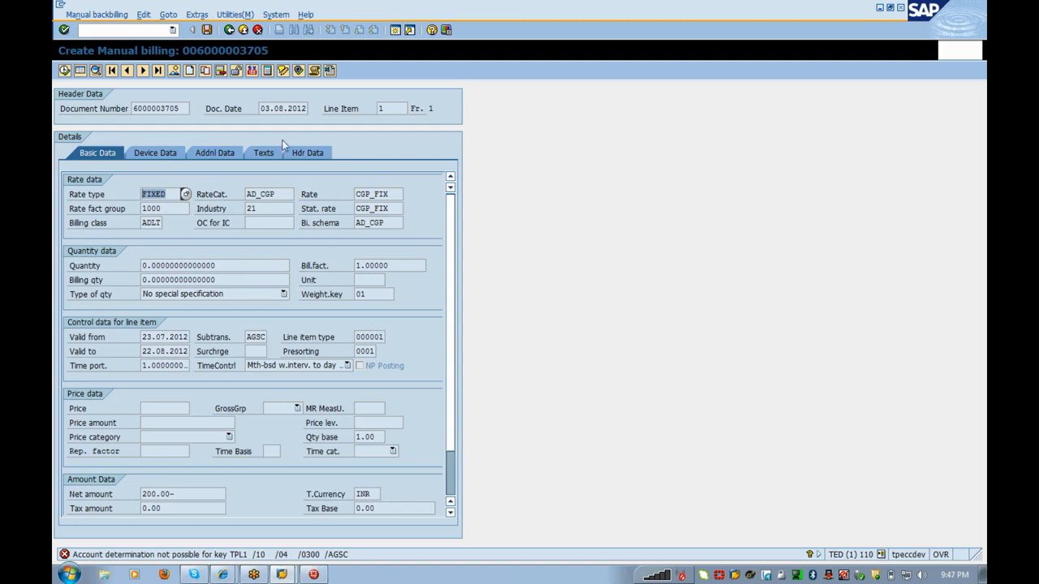
left_click(182, 109)
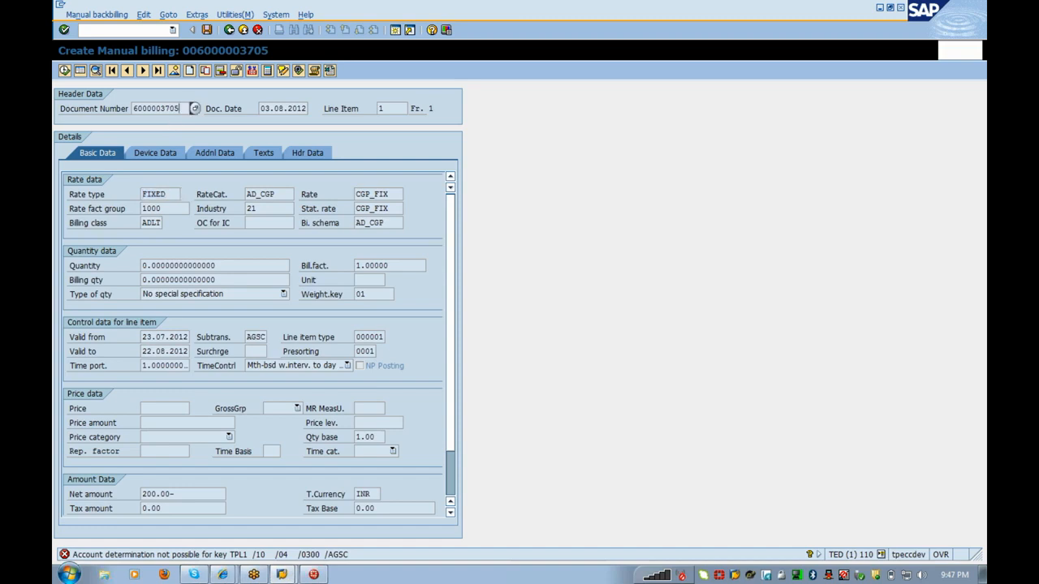
left_click(229, 30)
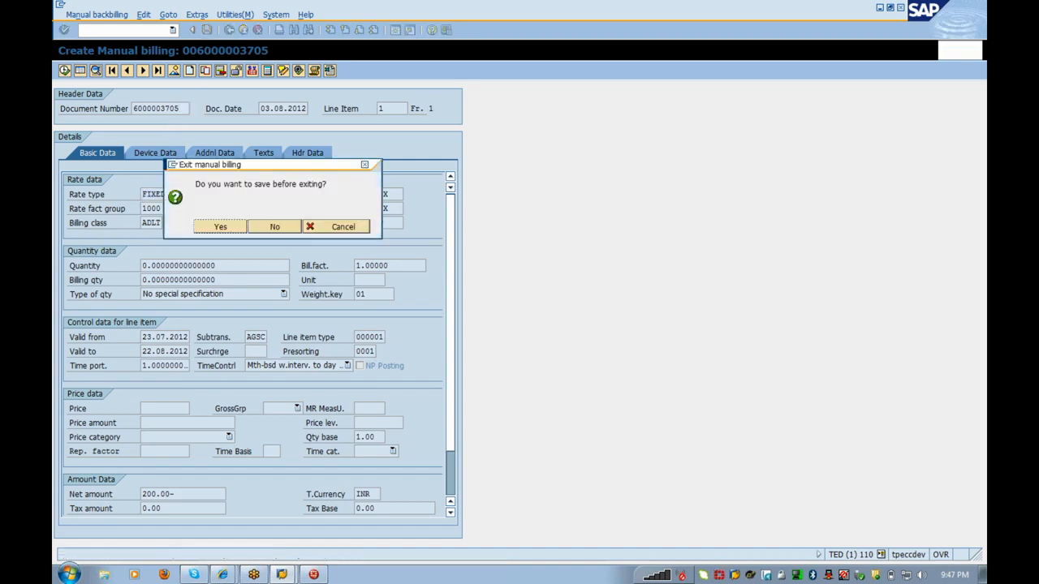
left_click(284, 227)
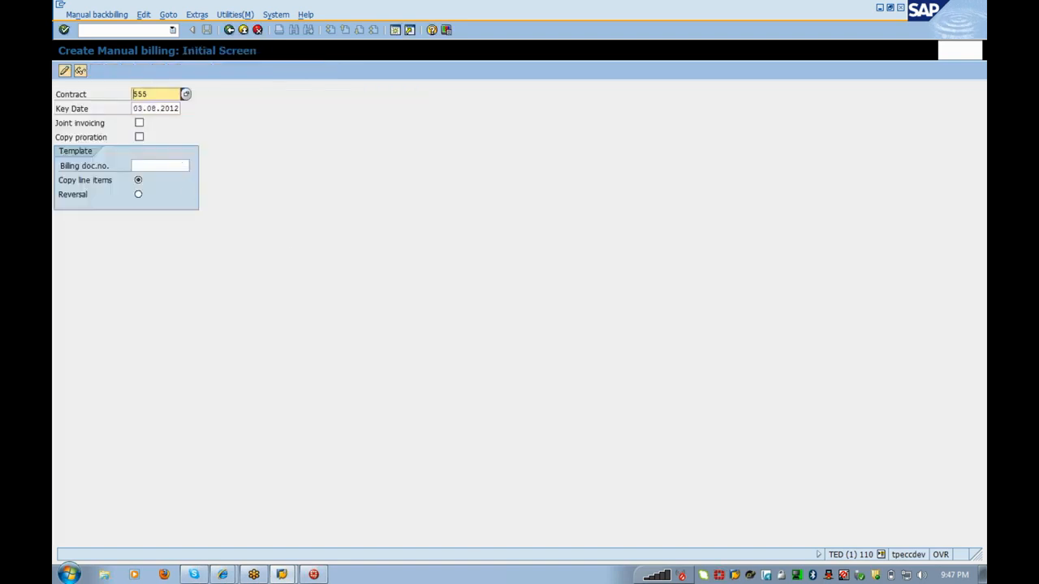
left_click_drag(148, 94, 117, 100)
key("Delete")
left_click(183, 166)
left_click(193, 167)
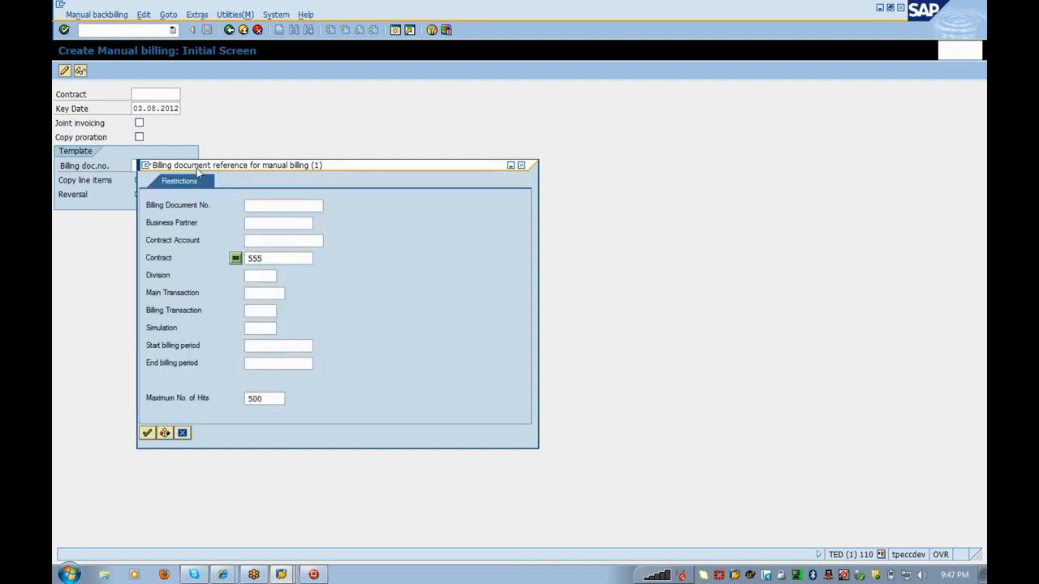
left_click(146, 433)
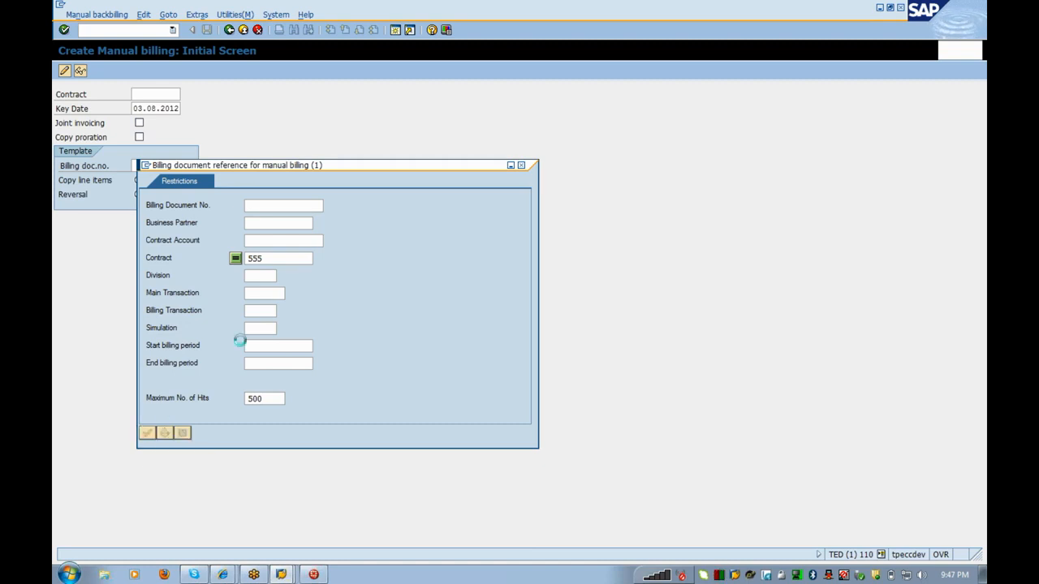
double_click(228, 128)
key("Return")
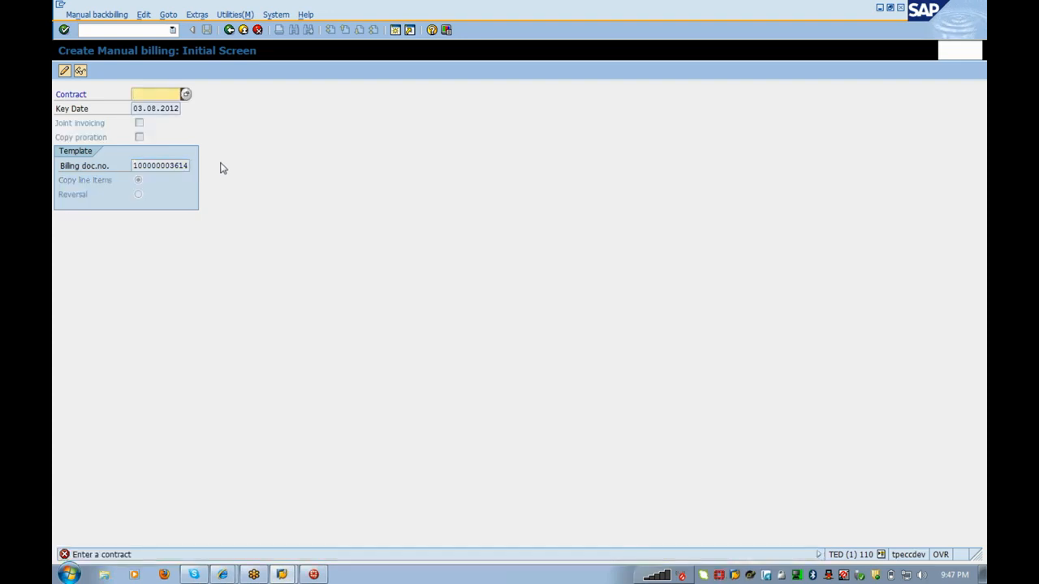
Step: Re-enter contract 555 from the input history and load the template line items
key("Return")
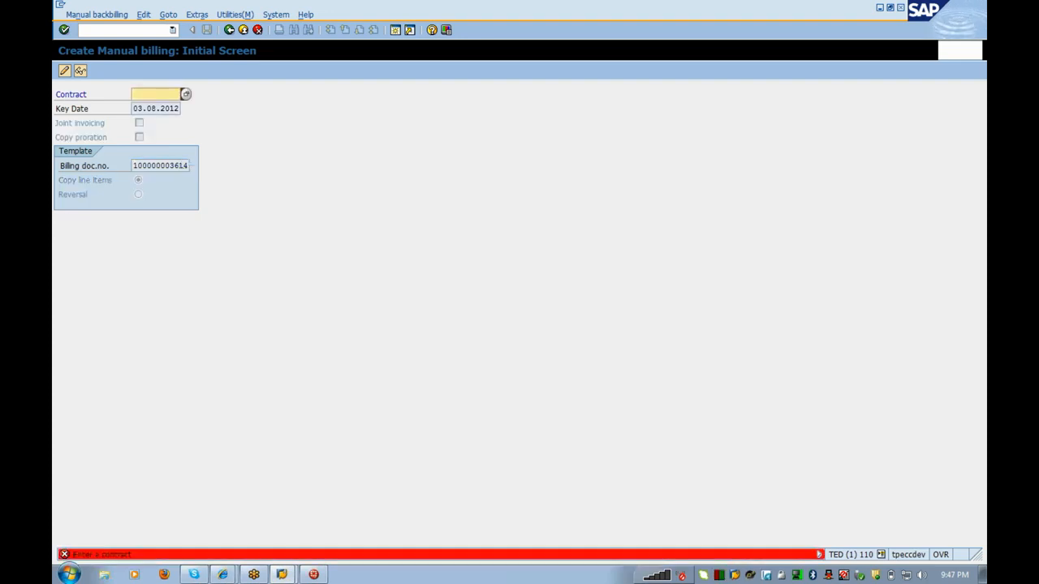
key("Down")
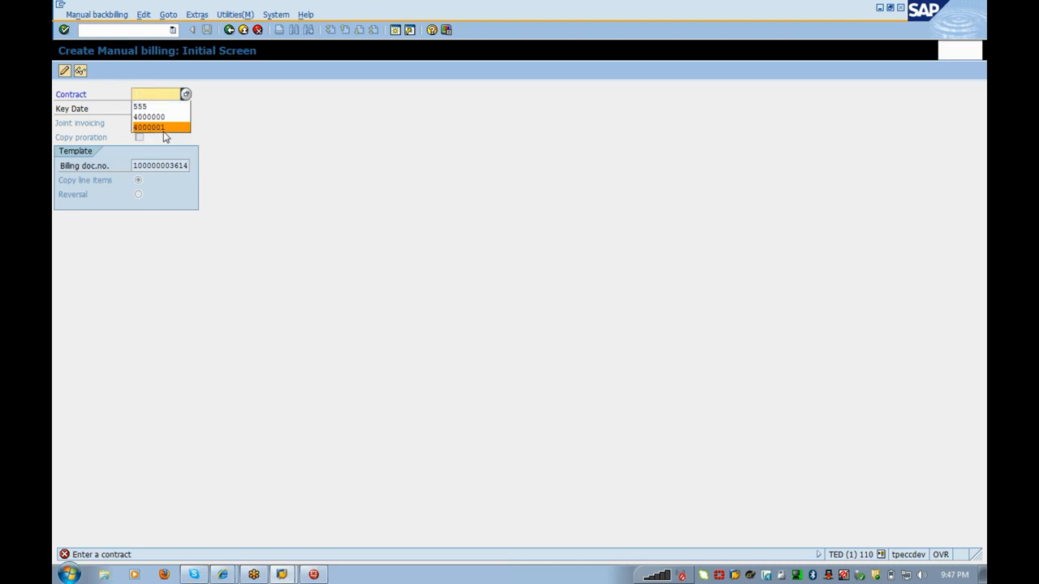
key("Up")
key("Up")
key("Return")
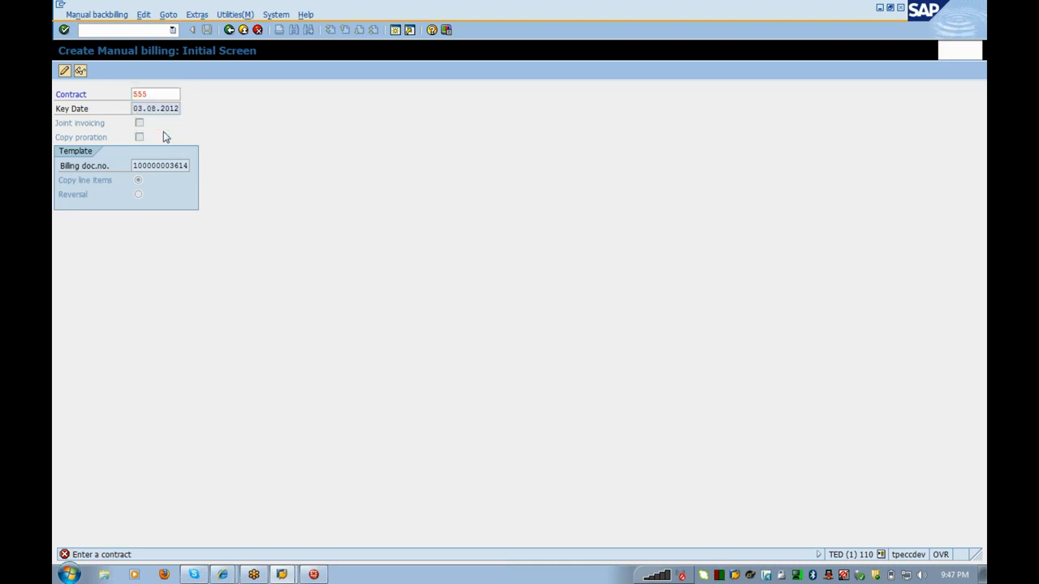
key("Return")
key("Return")
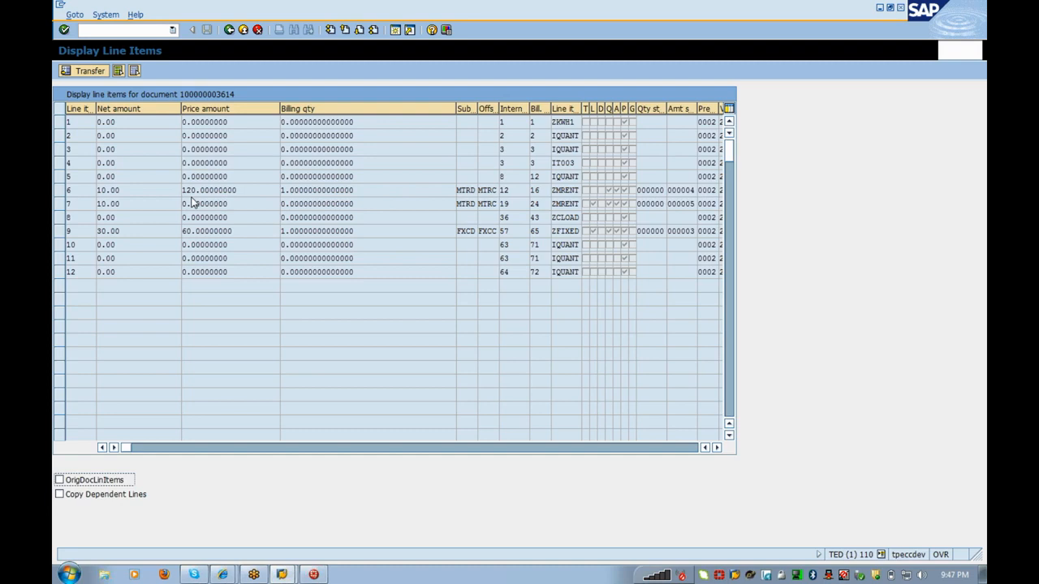
left_click(61, 232)
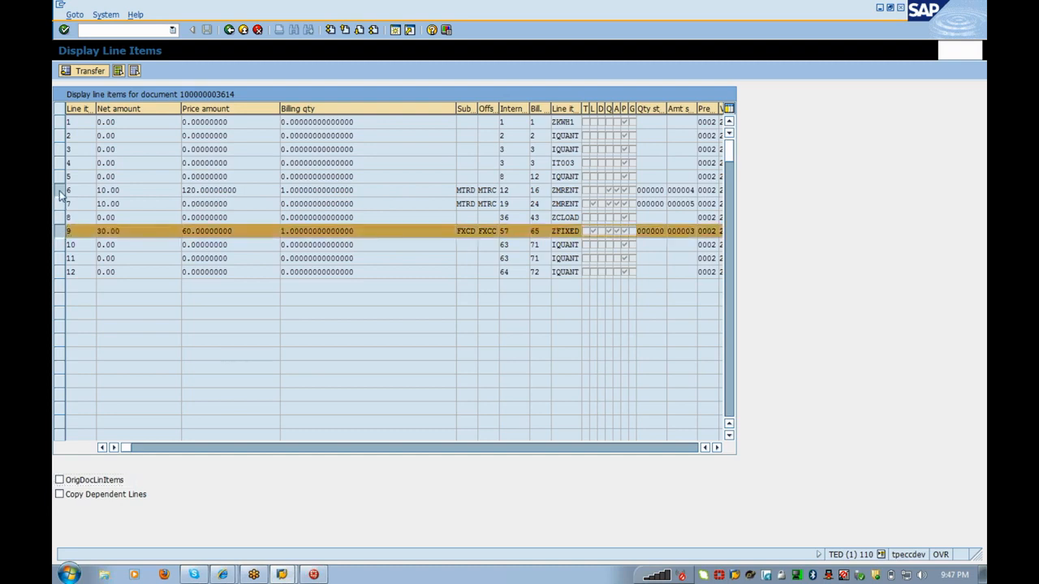
left_click(60, 191)
left_click(88, 482)
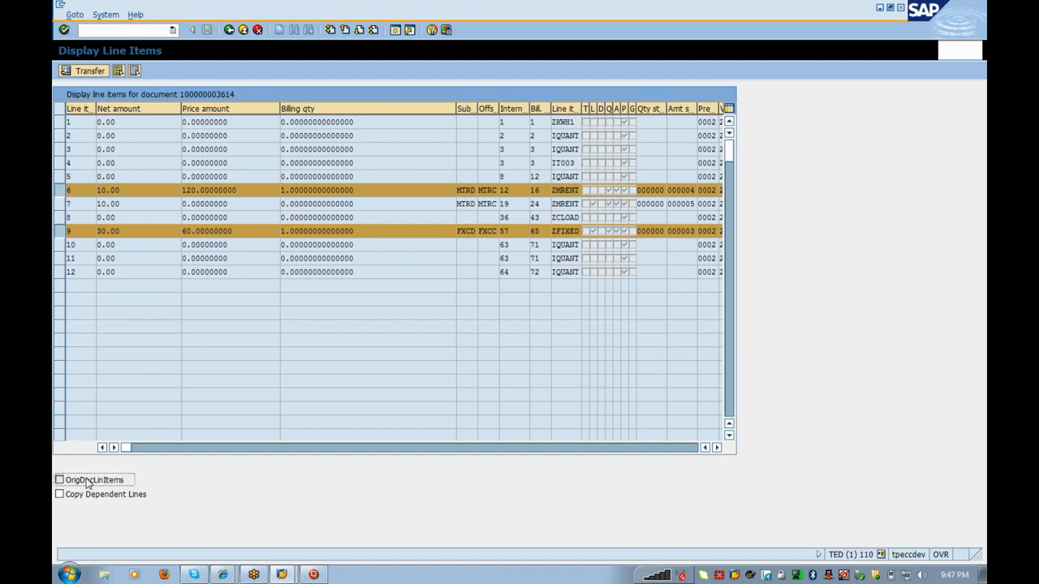
left_click(86, 497)
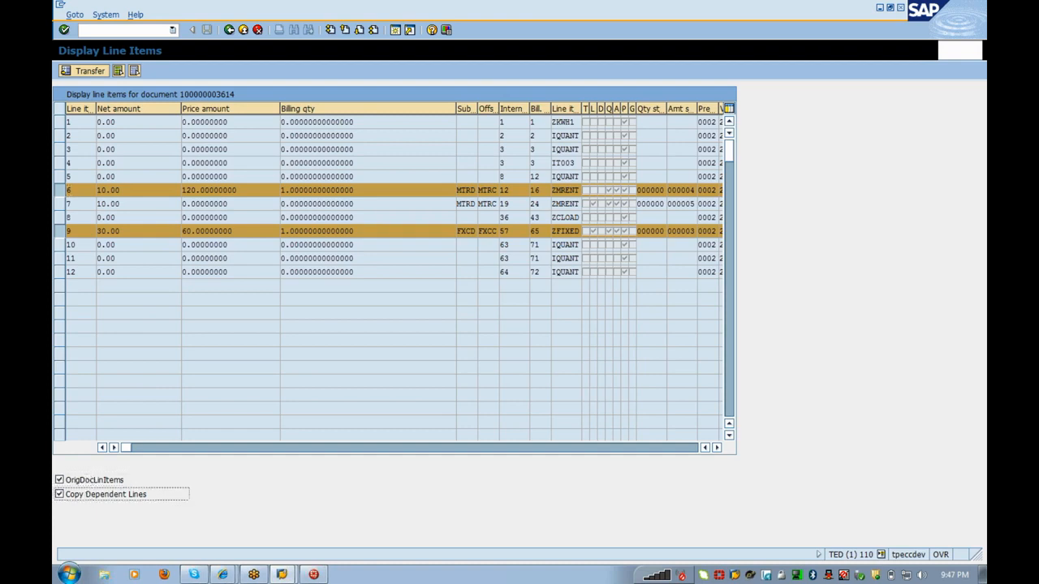
left_click(91, 71)
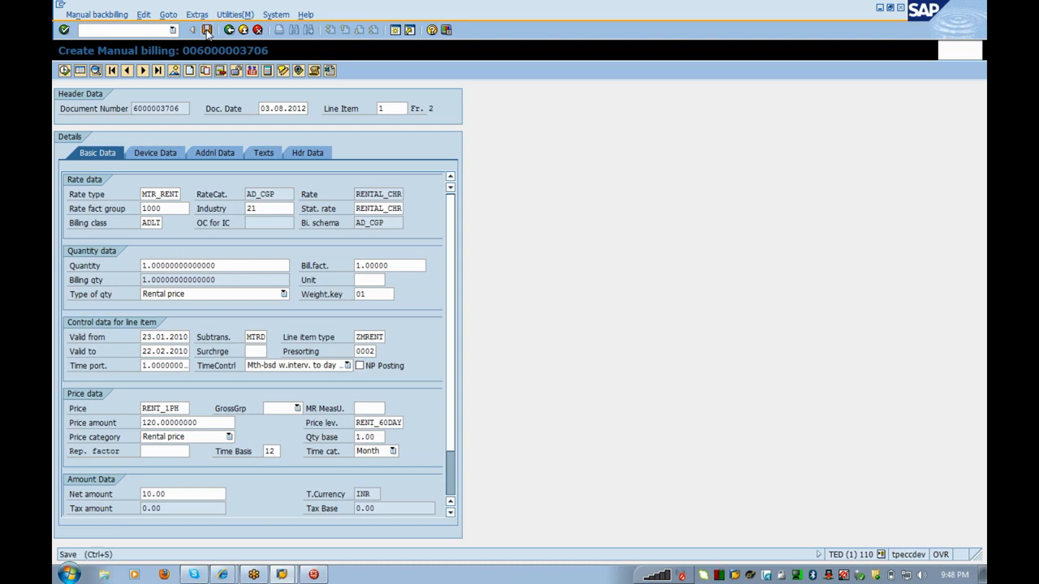
left_click(207, 31)
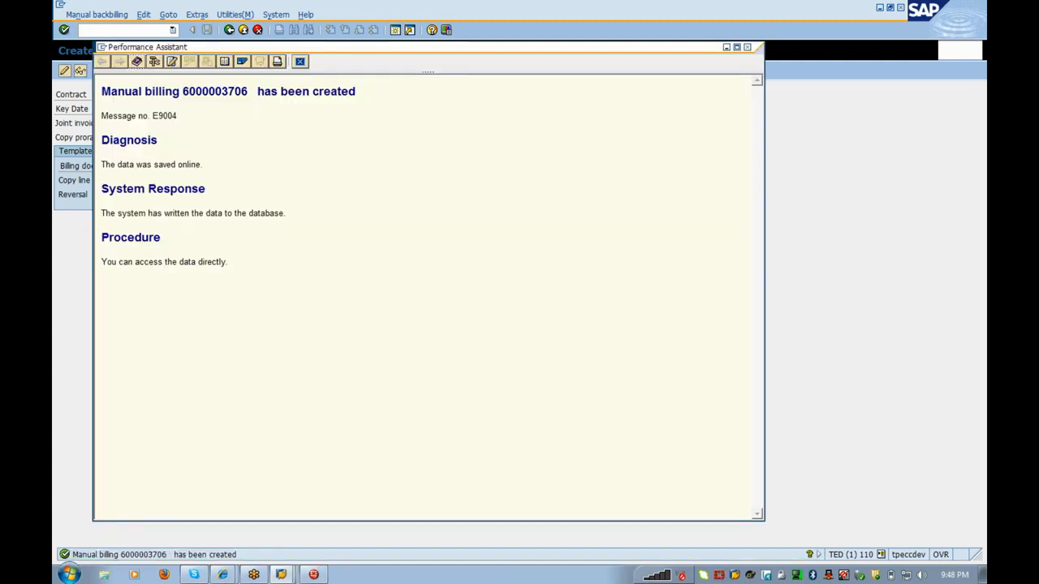
left_click_drag(247, 92, 186, 93)
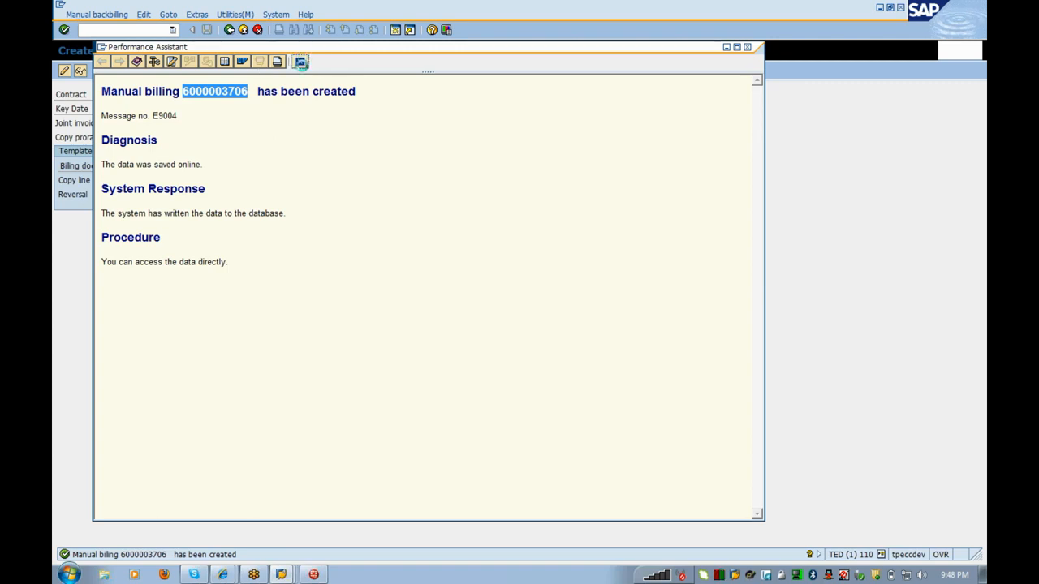
left_click(300, 61)
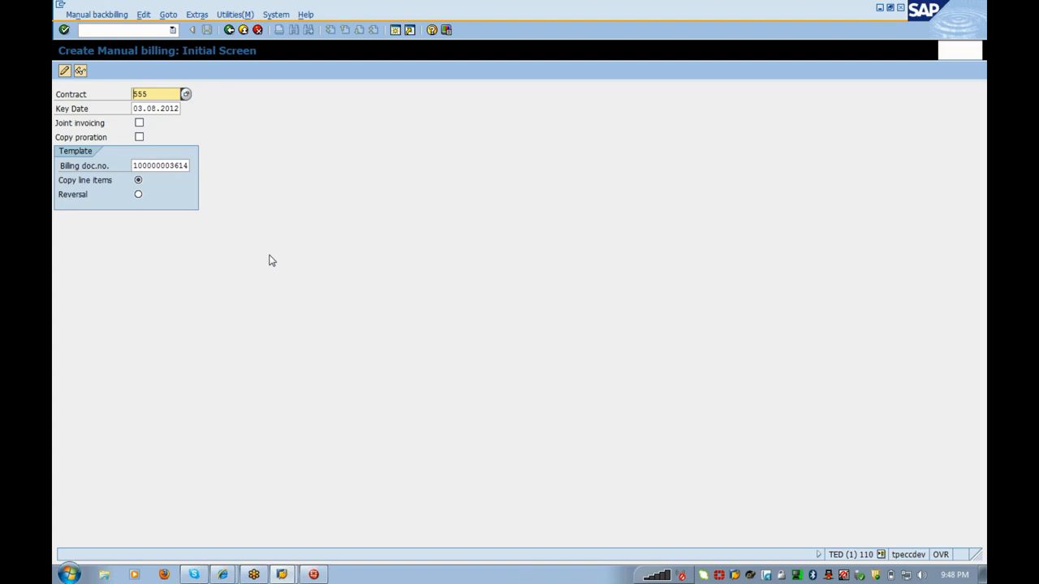
left_click(64, 70)
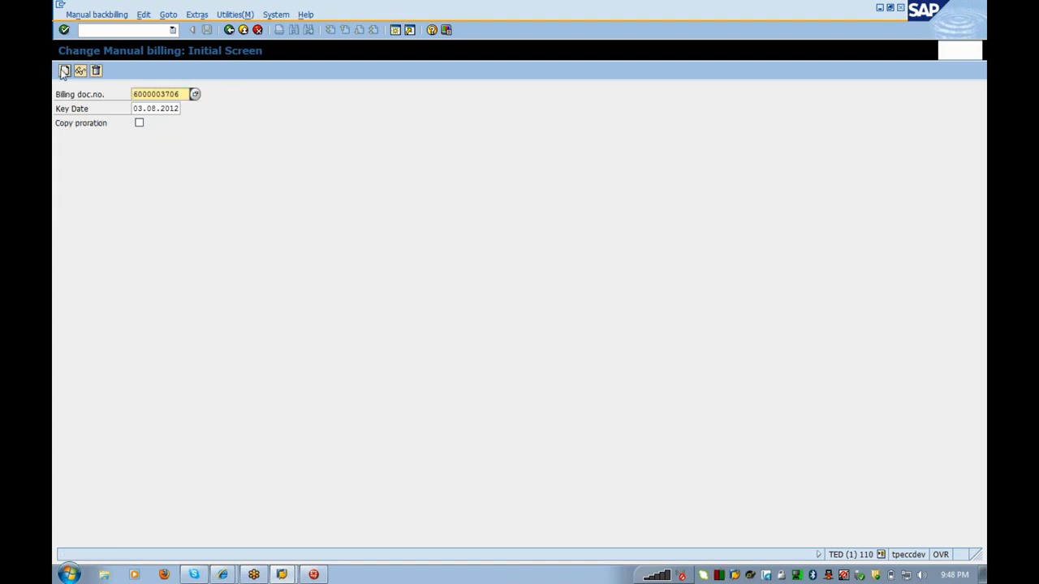
key("Return")
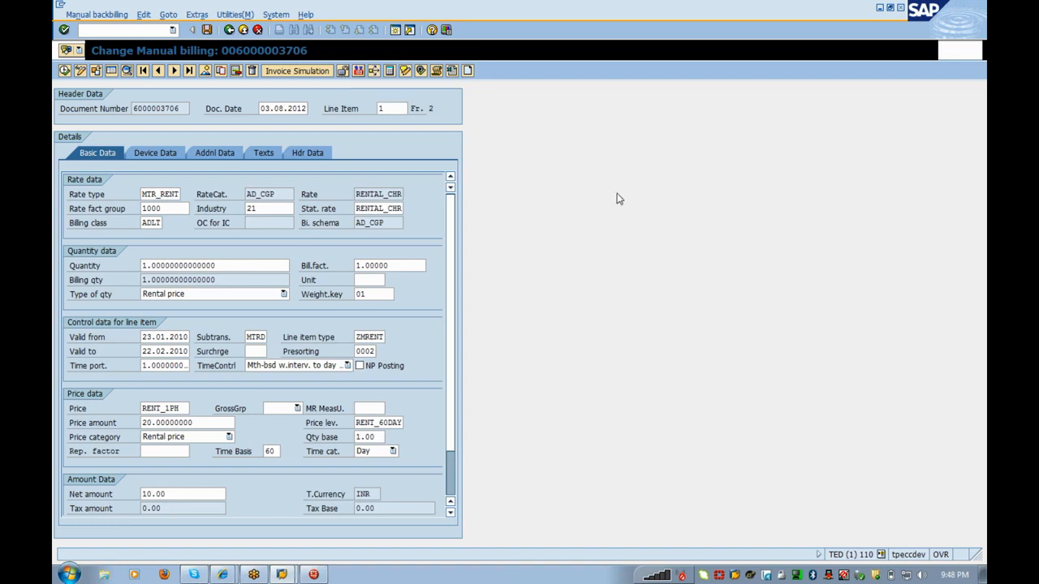
left_click(229, 29)
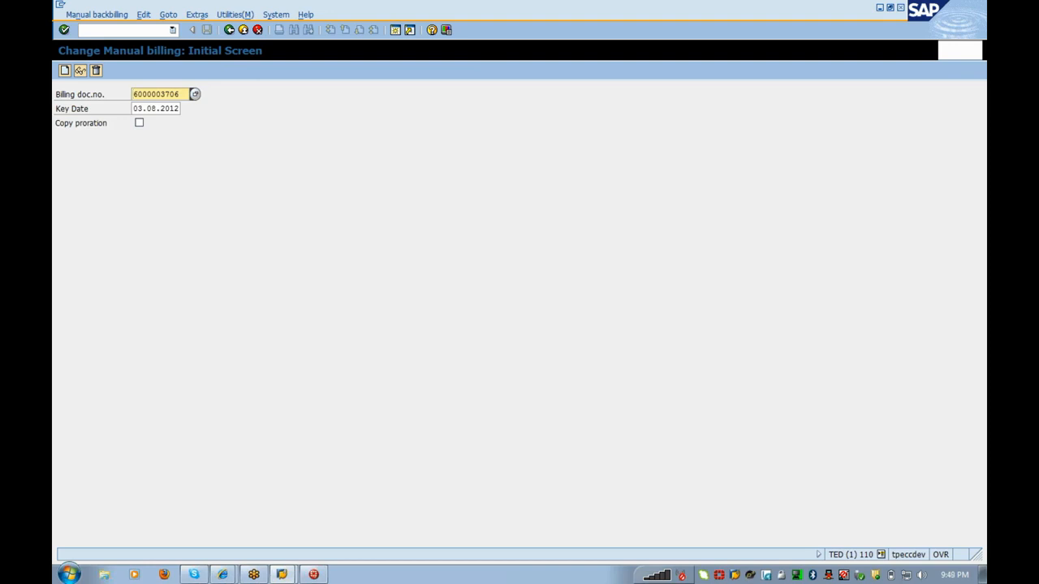
left_click(121, 30)
type("/nea")
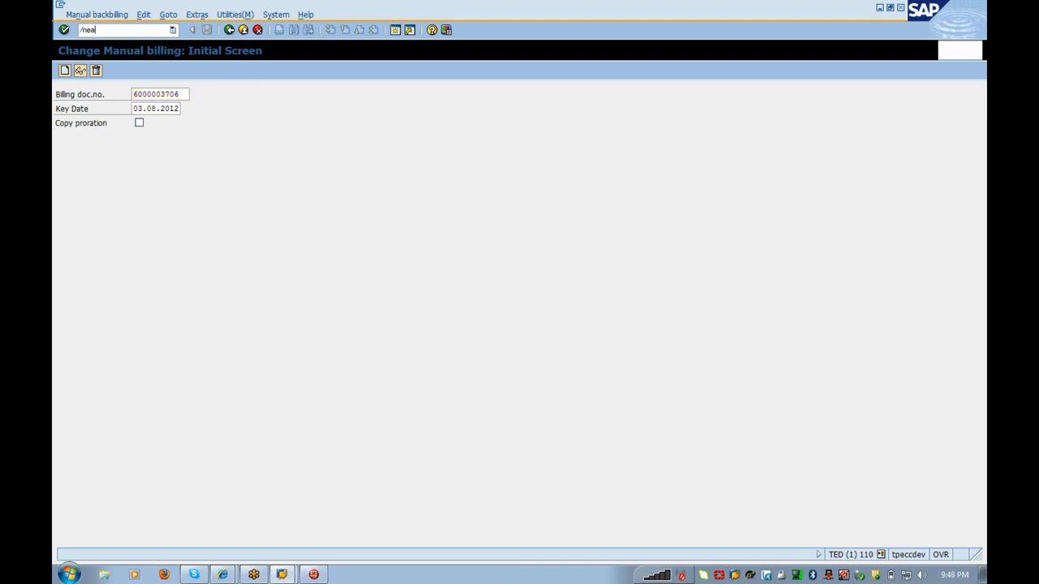
type("17")
key("Return")
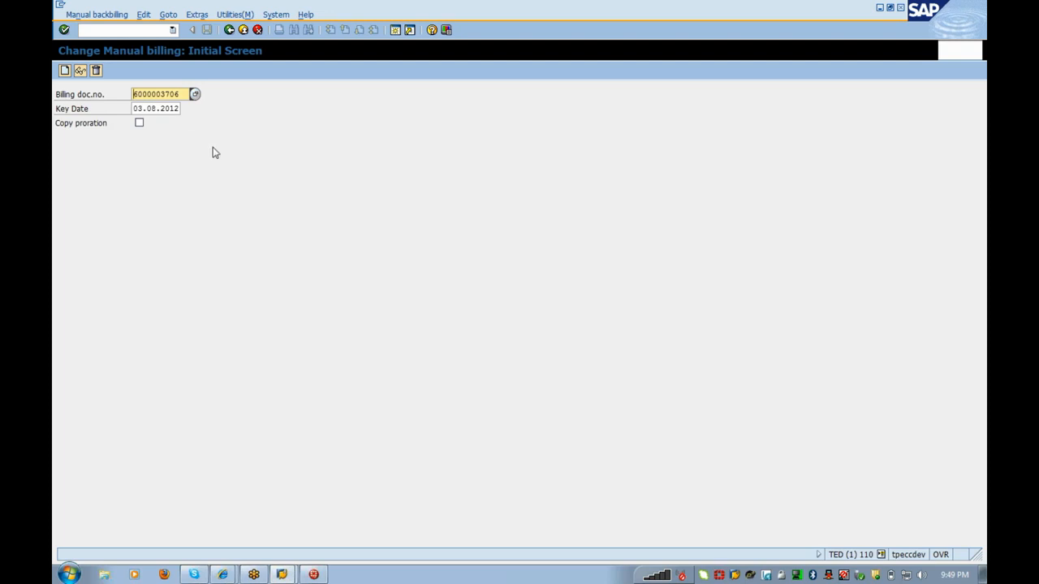
left_click_drag(179, 94, 98, 98)
key("Return")
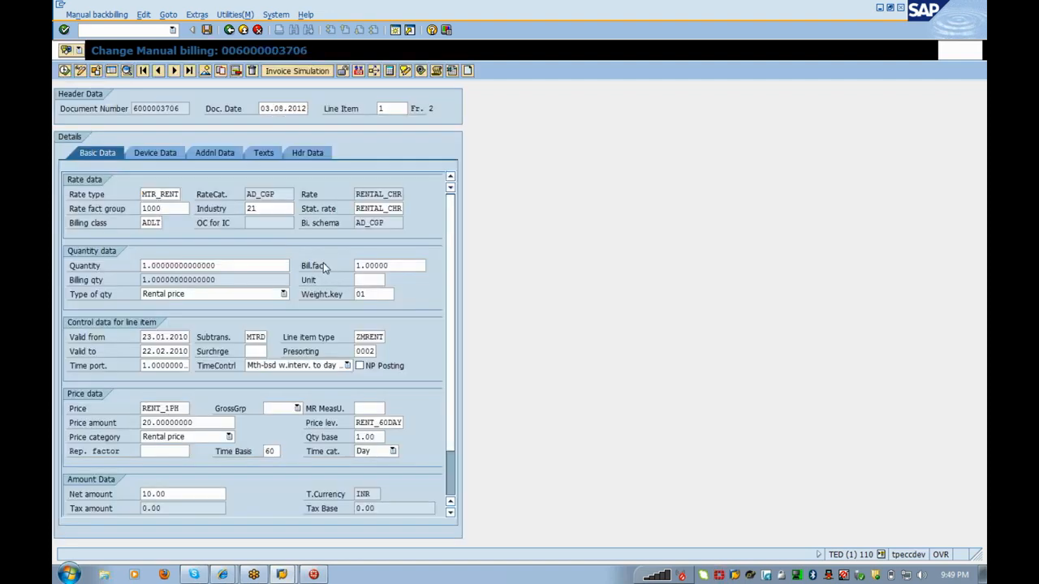
left_click(345, 73)
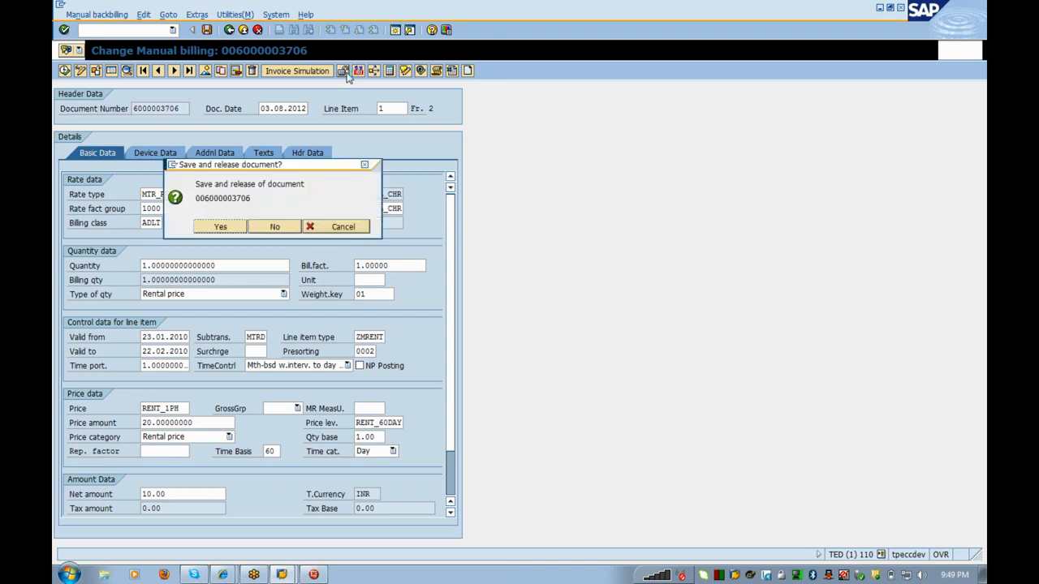
left_click(220, 226)
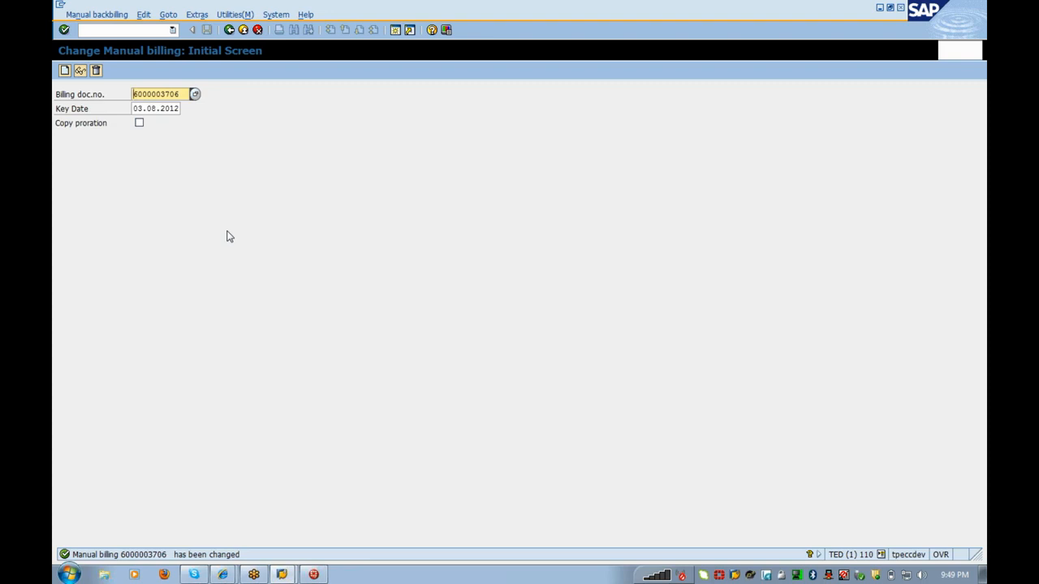
key("alt+Tab")
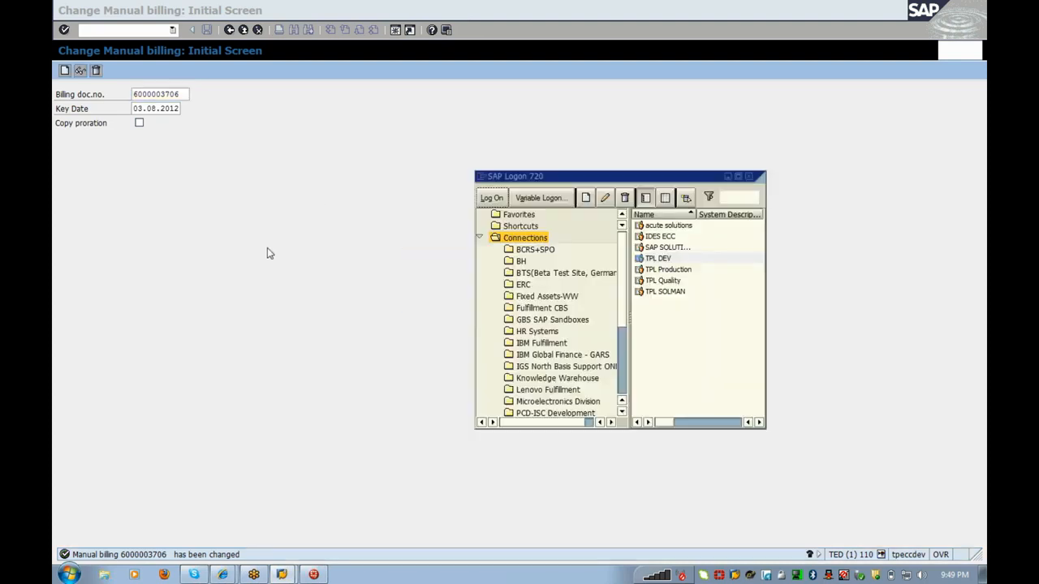
Step: Switch from the billing window to the SAP Logon window
key("alt+Tab")
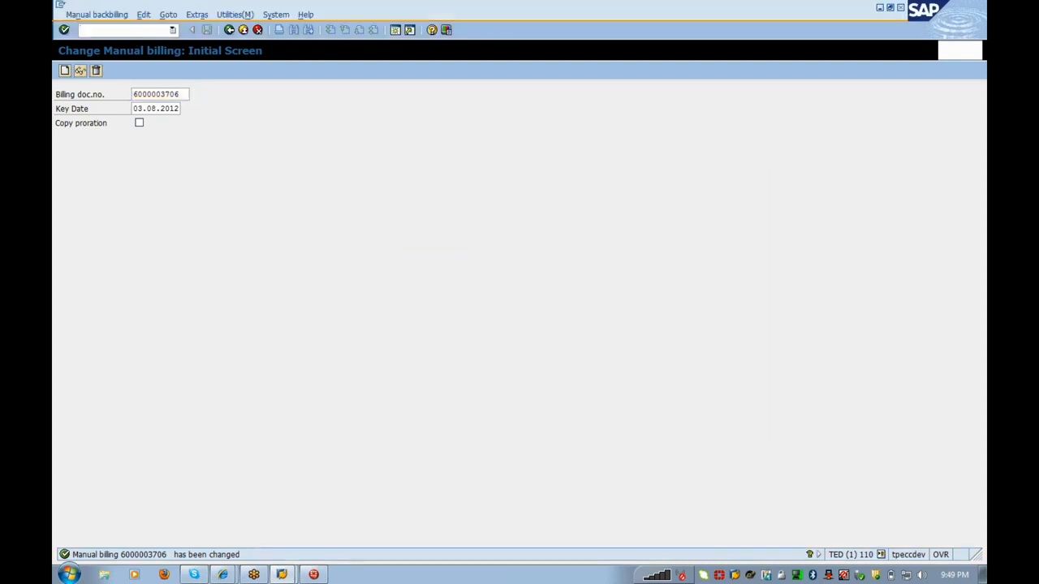
left_click(286, 574)
left_click(276, 550)
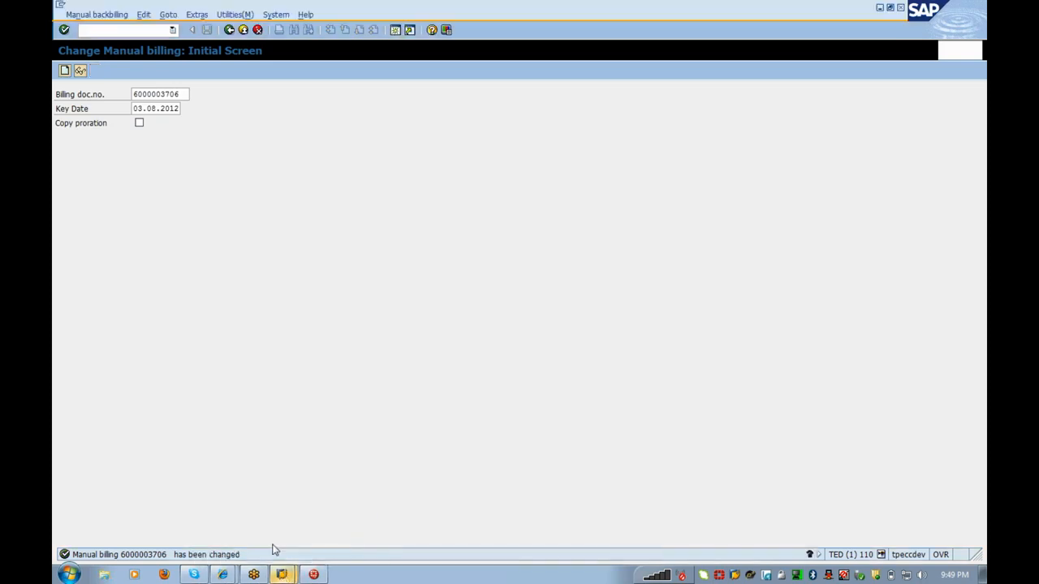
left_click(278, 574)
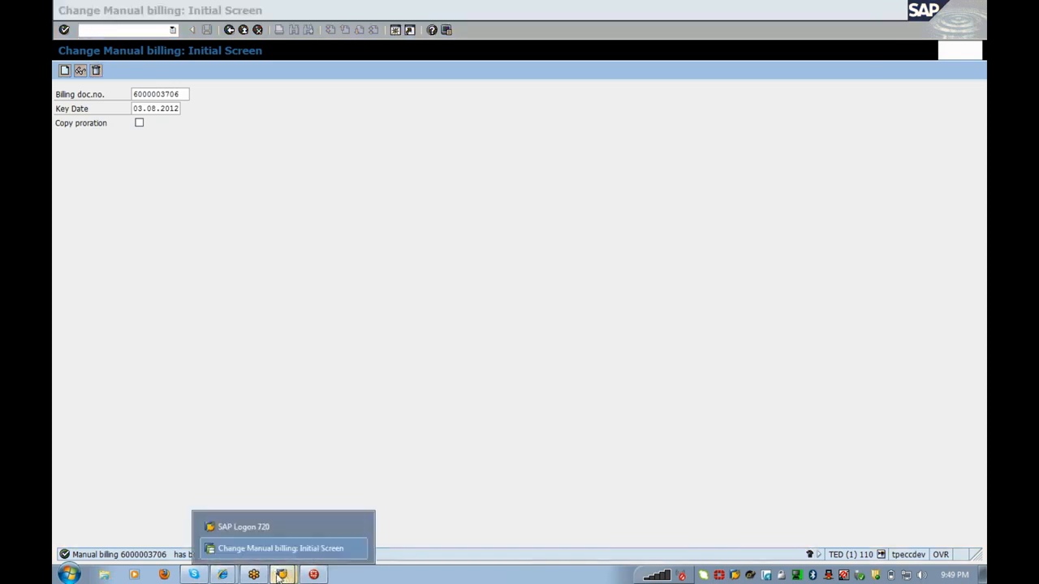
left_click(273, 525)
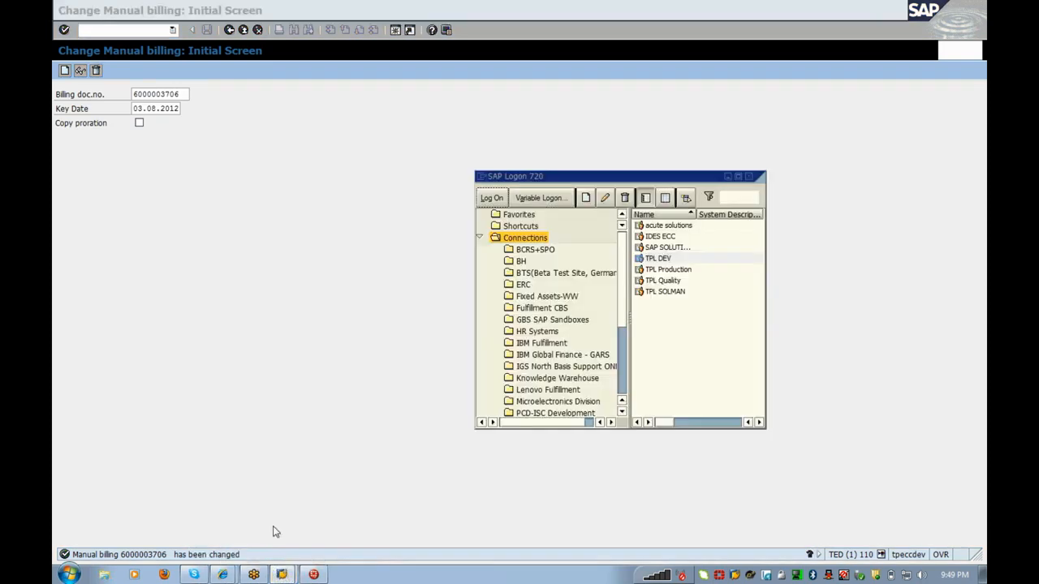
Step: Log on to ECC client 001 with a saved user name and the password, then run SPRO
left_click(667, 247)
left_click(492, 199)
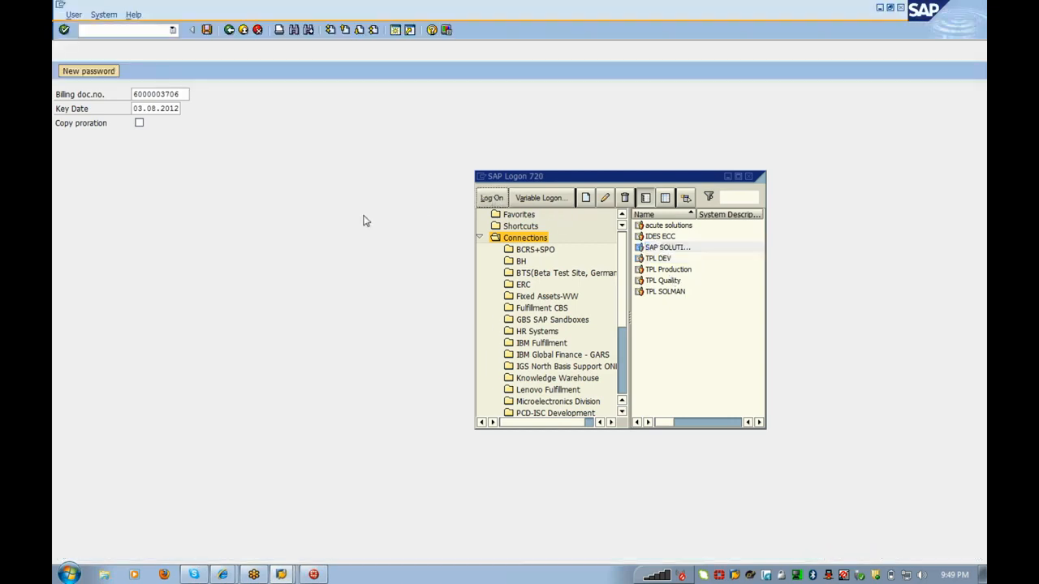
key("Down")
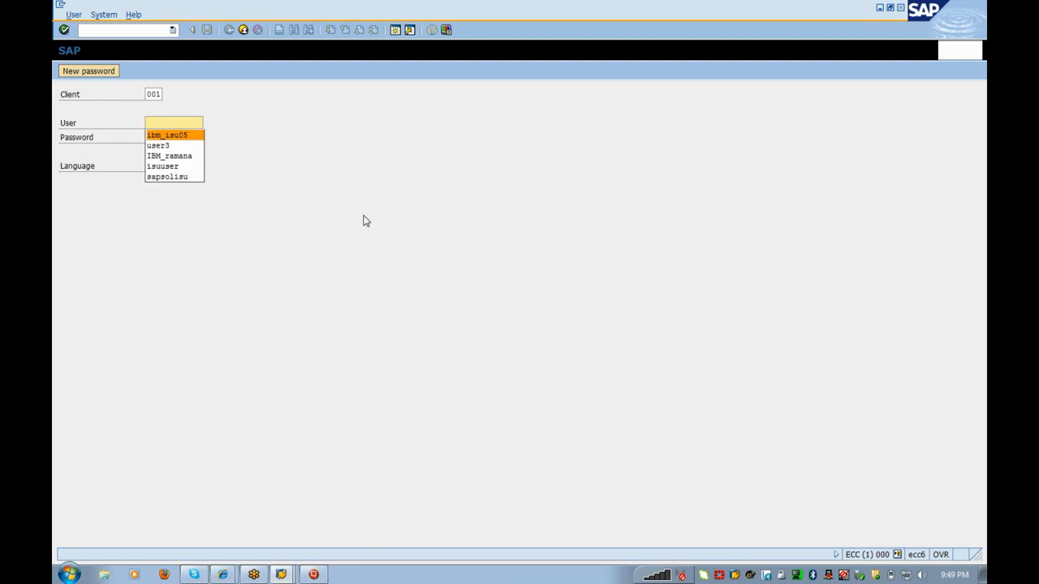
key("Down")
key("Return")
key("Tab")
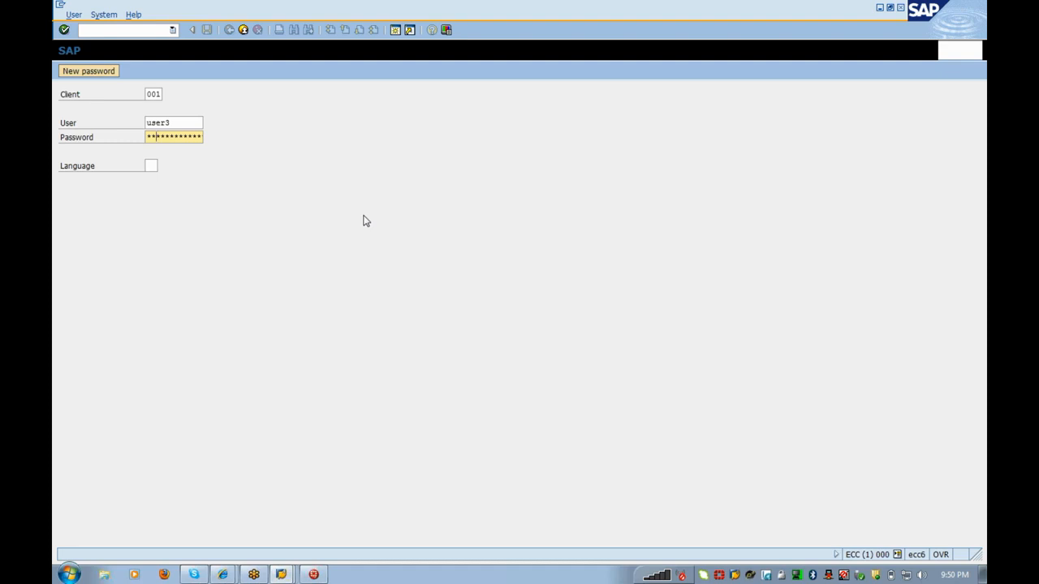
type("****")
key("BackSpace")
type("******")
key("Return")
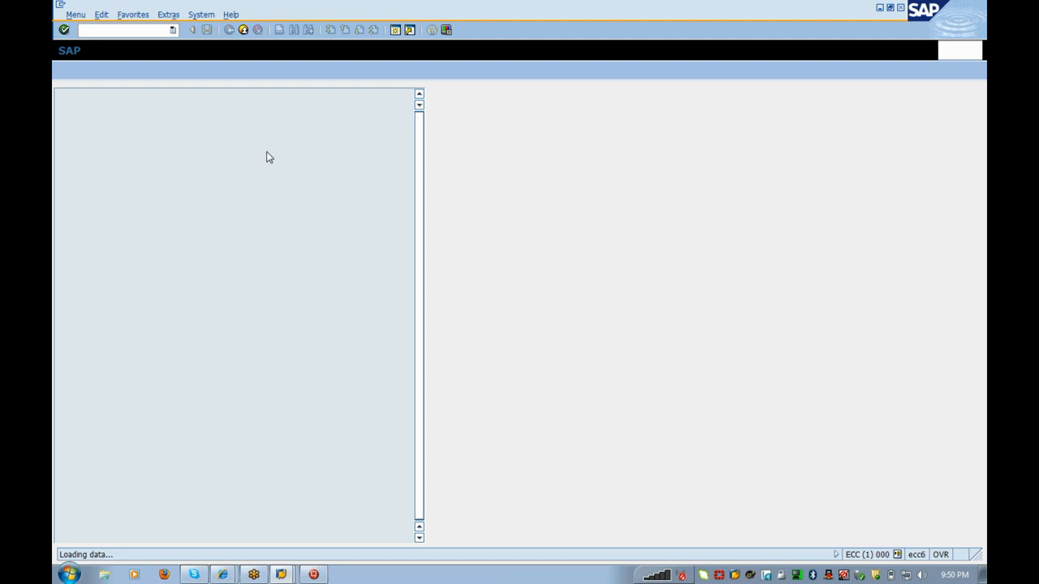
type("spro")
key("Return")
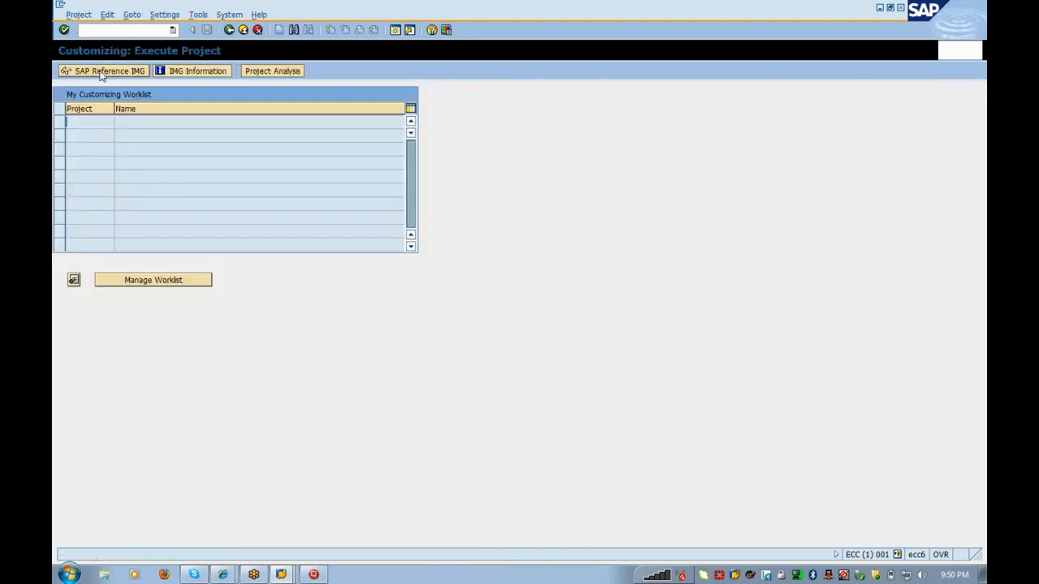
Step: Open the SAP Reference IMG and expand the SAP Utilities branch toward Manual Billing
left_click(101, 72)
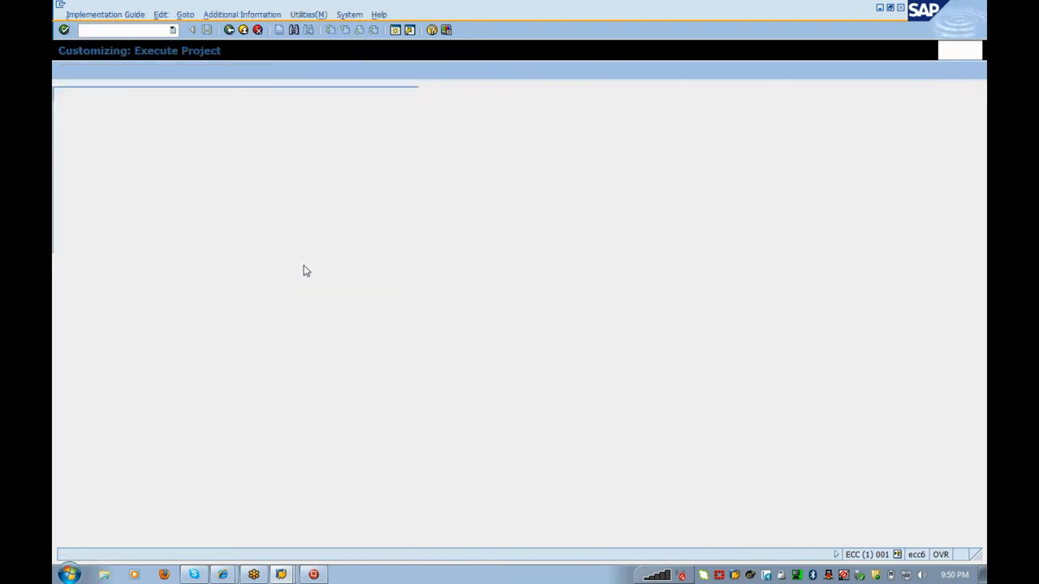
left_click(118, 450)
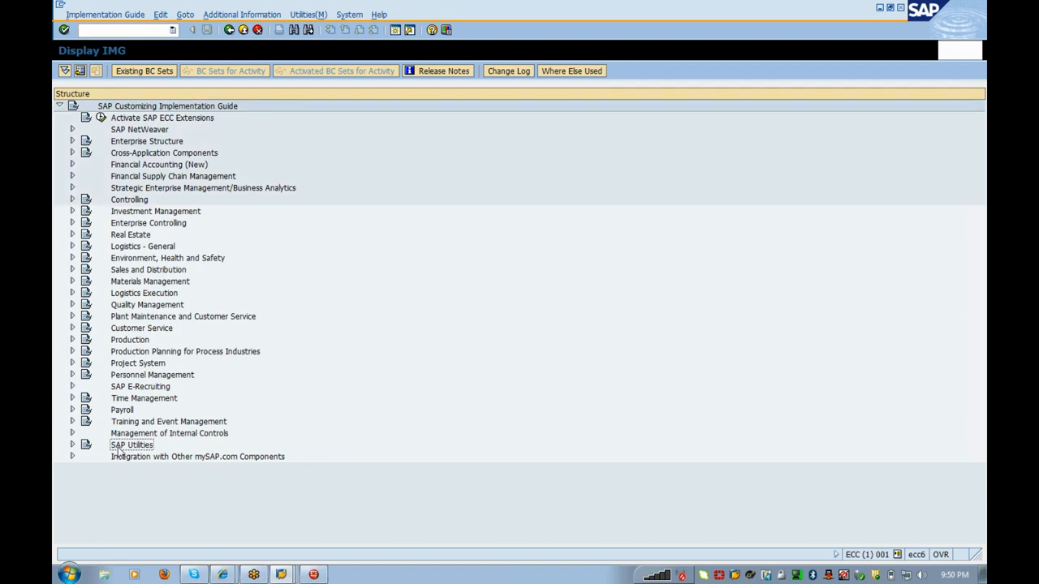
double_click(118, 450)
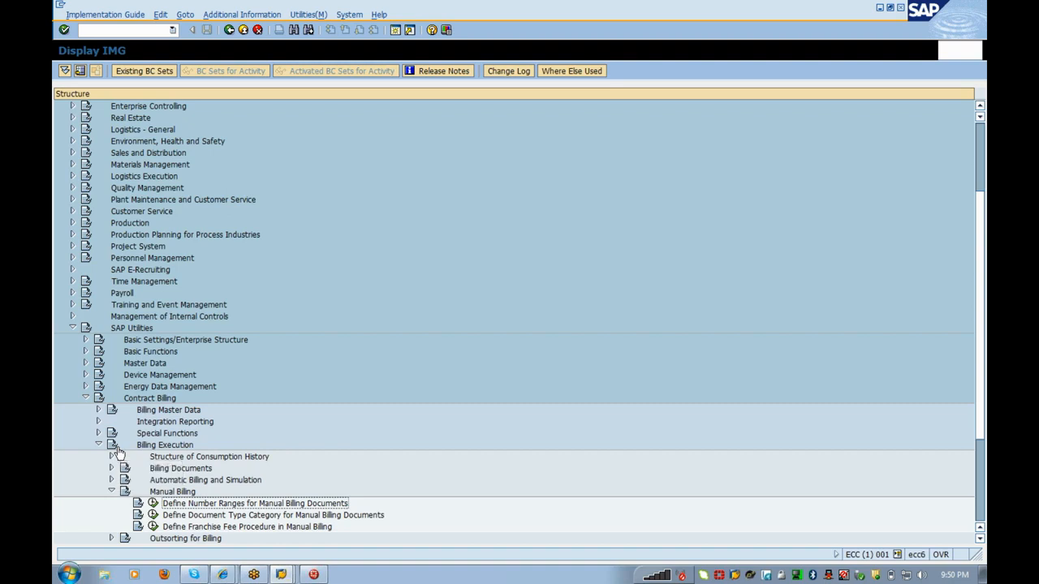
left_click(280, 574)
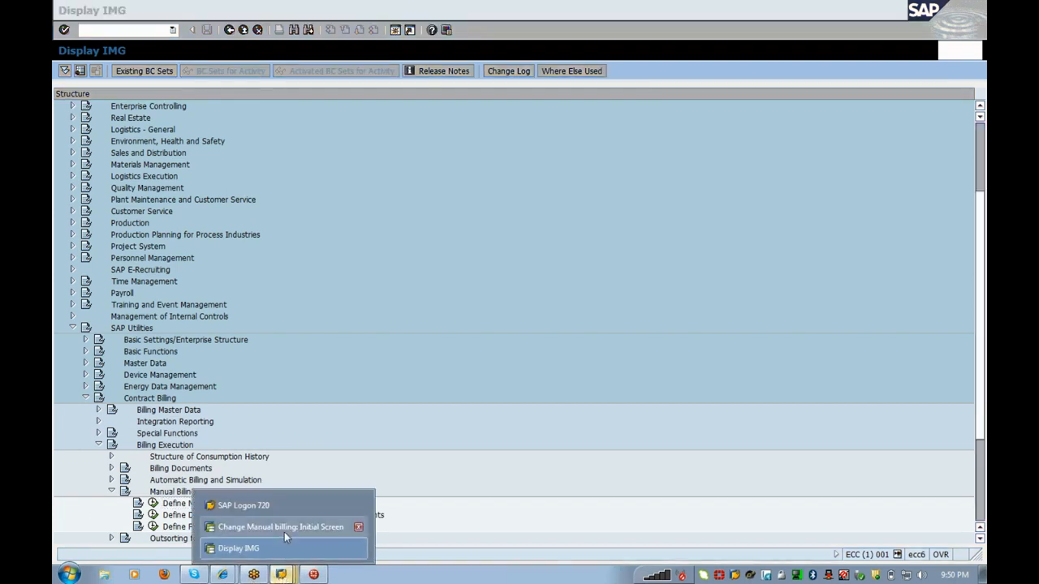
Step: In the billing window, open the Data Browser (/nse16) selection screen for table EVER
left_click(285, 529)
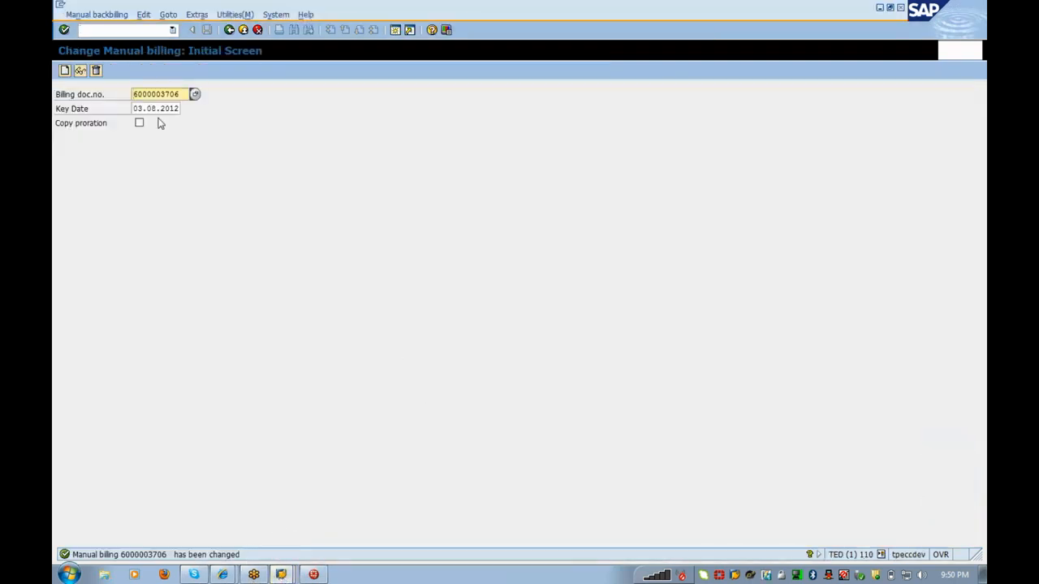
left_click(127, 30)
type("/nse16")
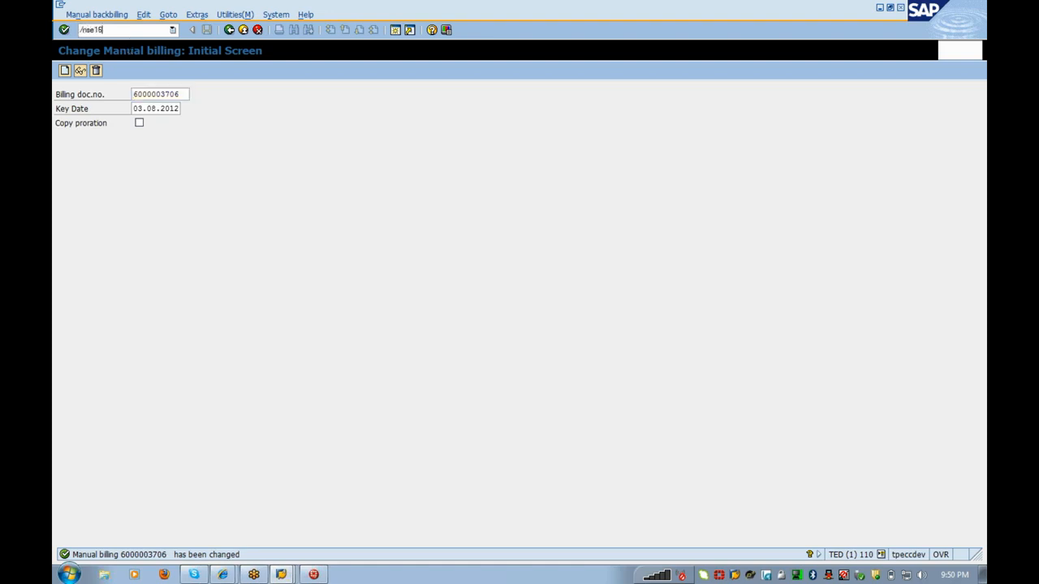
key("Return")
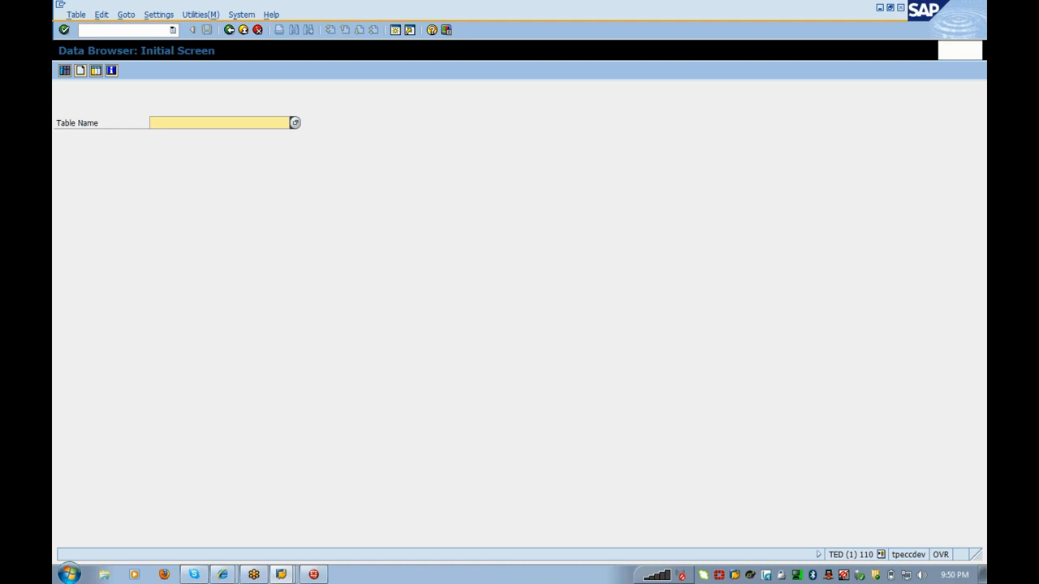
type("ever")
key("Return")
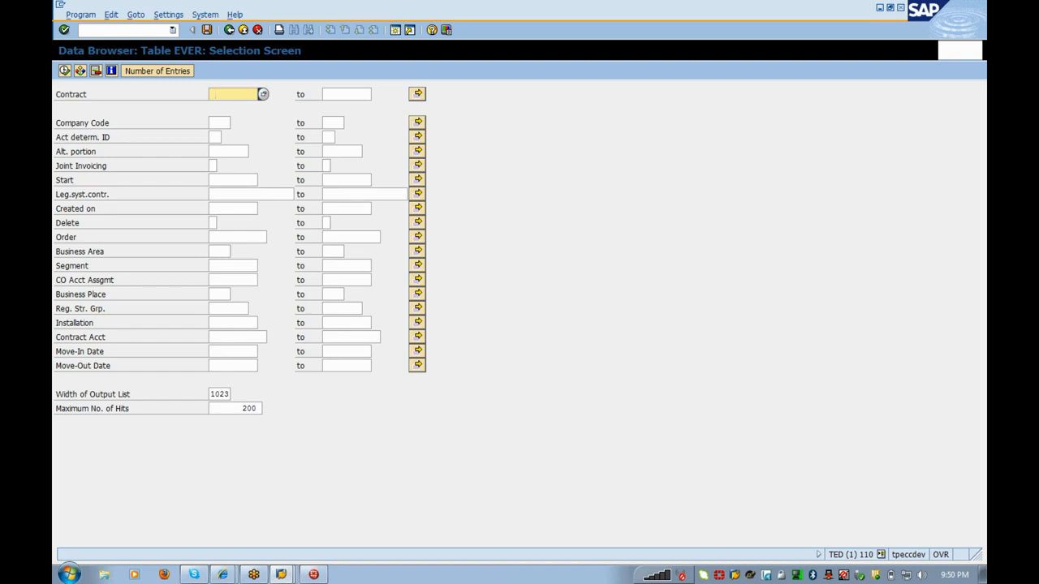
Step: Filter EVER by move-out date 31.12.9999, cap hits at 20, and execute
left_click(229, 366)
type("31129999")
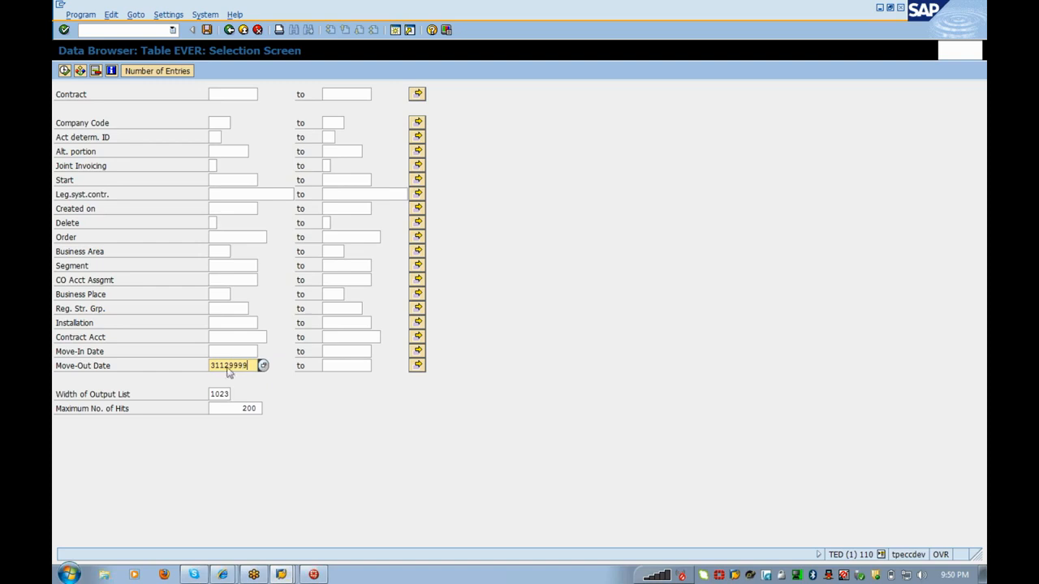
key("Return")
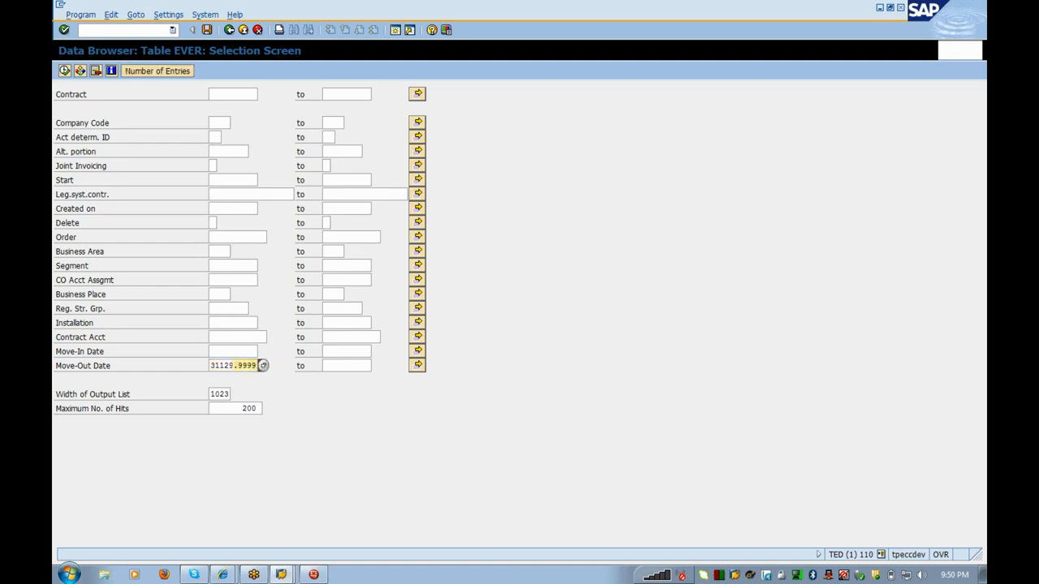
left_click_drag(242, 410, 316, 421)
type("20")
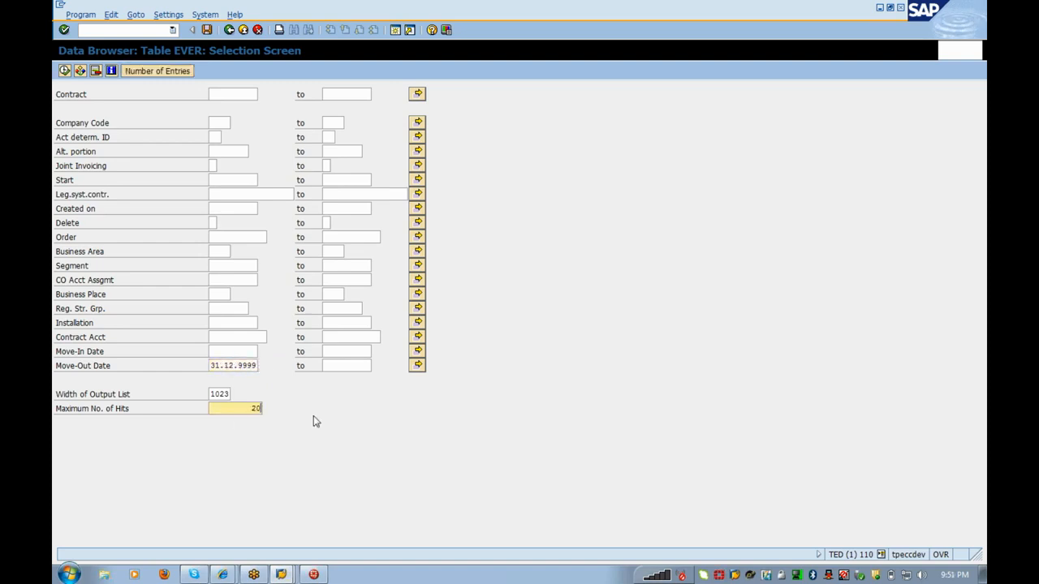
key("F8")
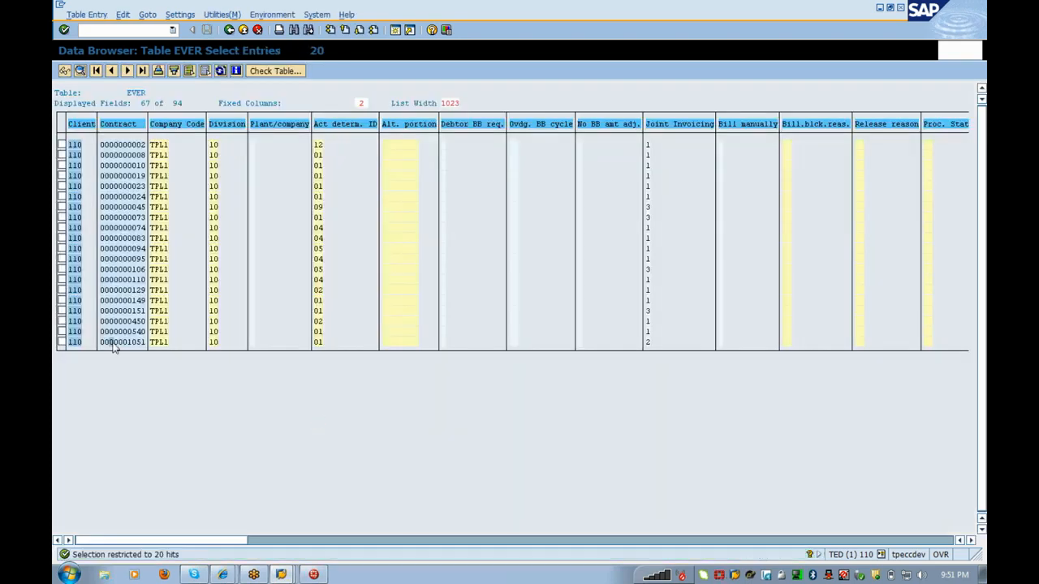
Step: Switch the Data Browser output to ALV Grid display in the user parameters
left_click(276, 541)
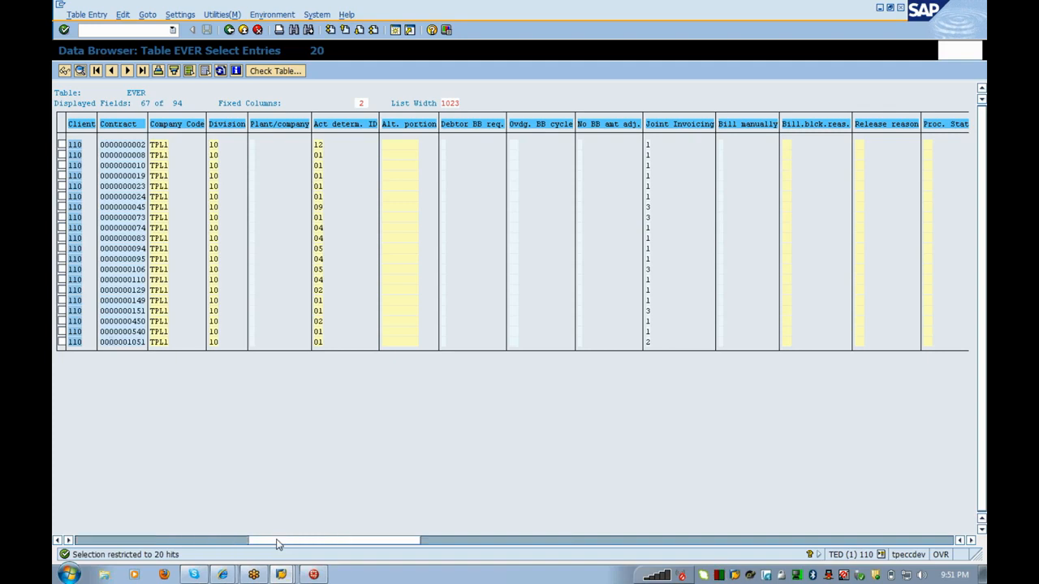
left_click(457, 543)
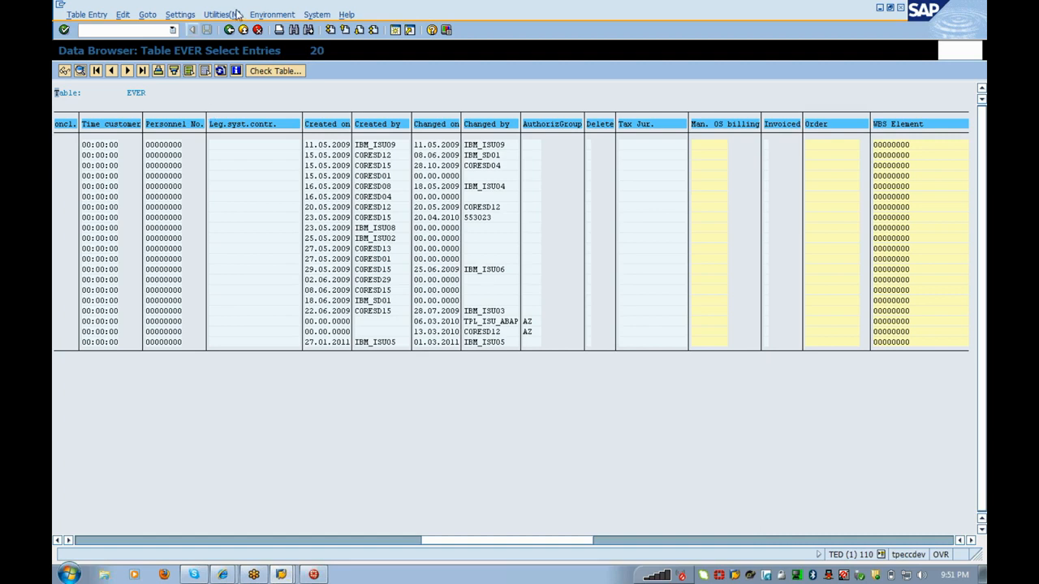
left_click(183, 15)
mouse_move(197, 31)
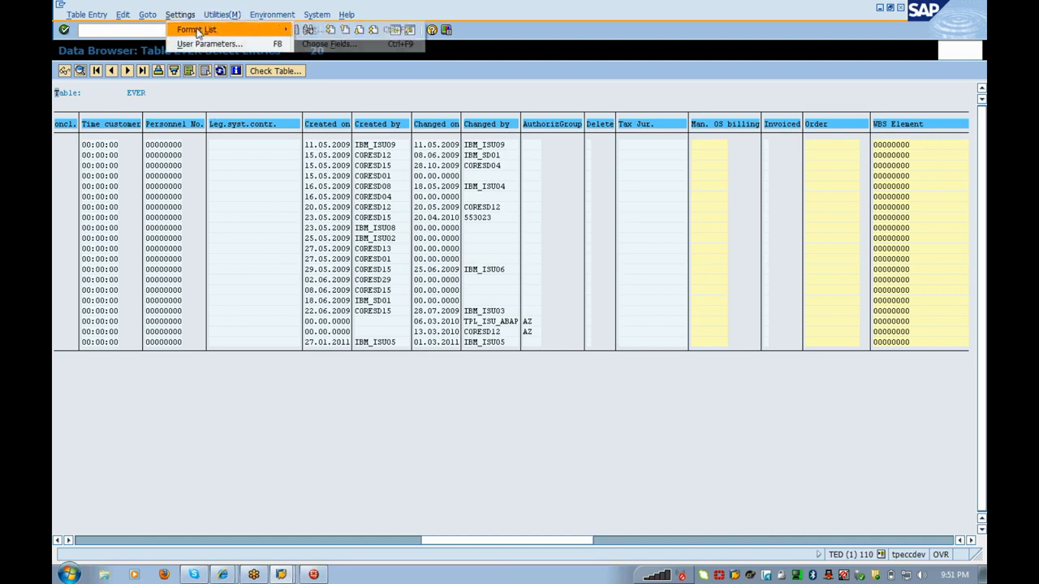
left_click(200, 45)
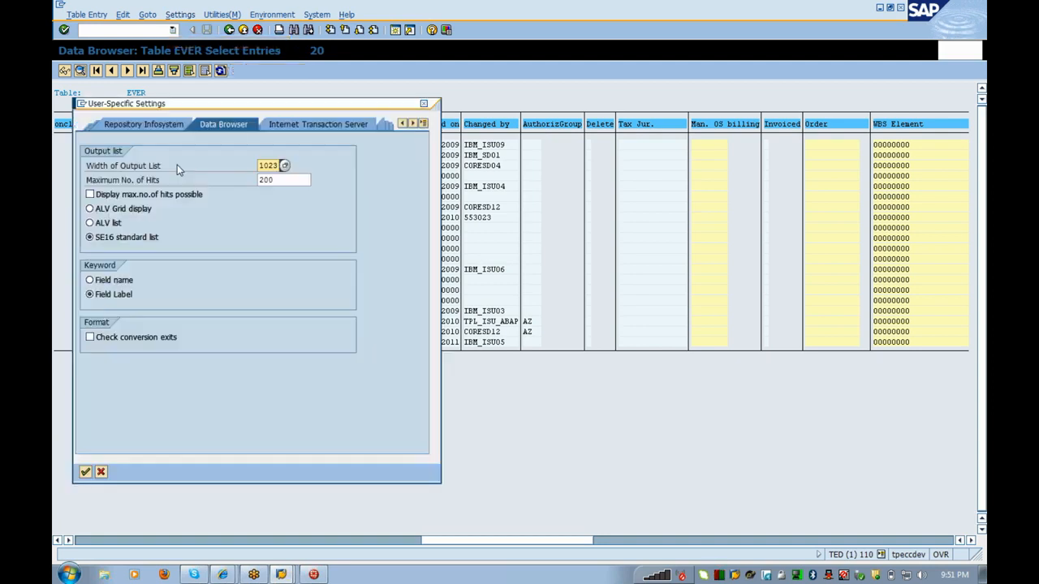
left_click(120, 211)
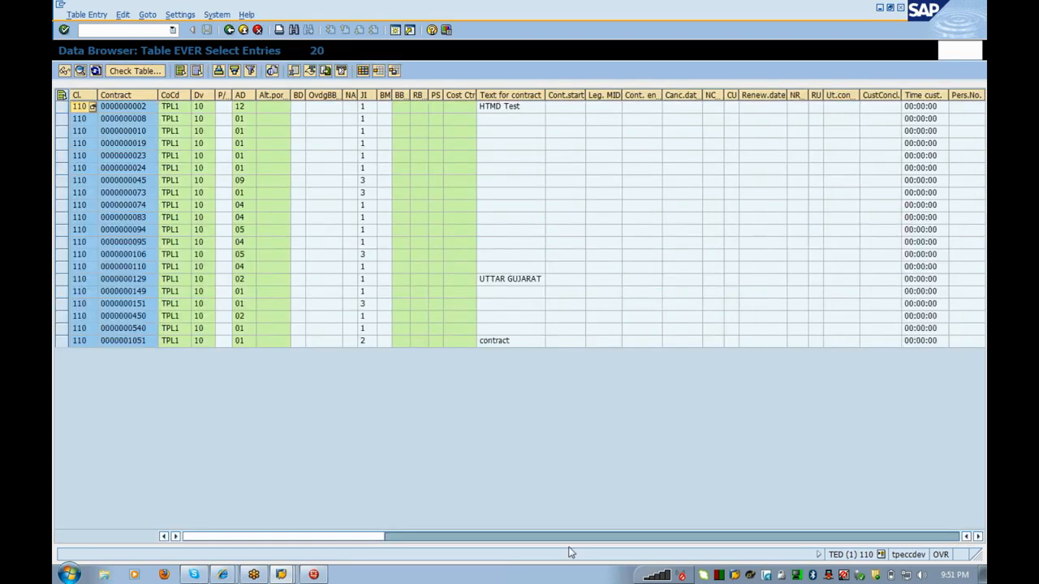
left_click(653, 536)
left_click(653, 536)
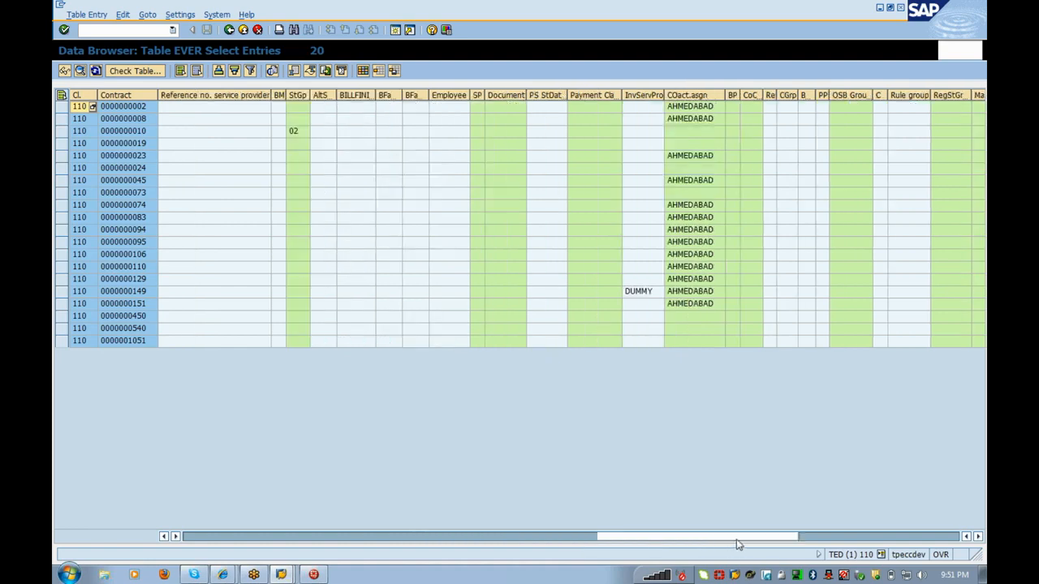
left_click_drag(760, 539, 810, 545)
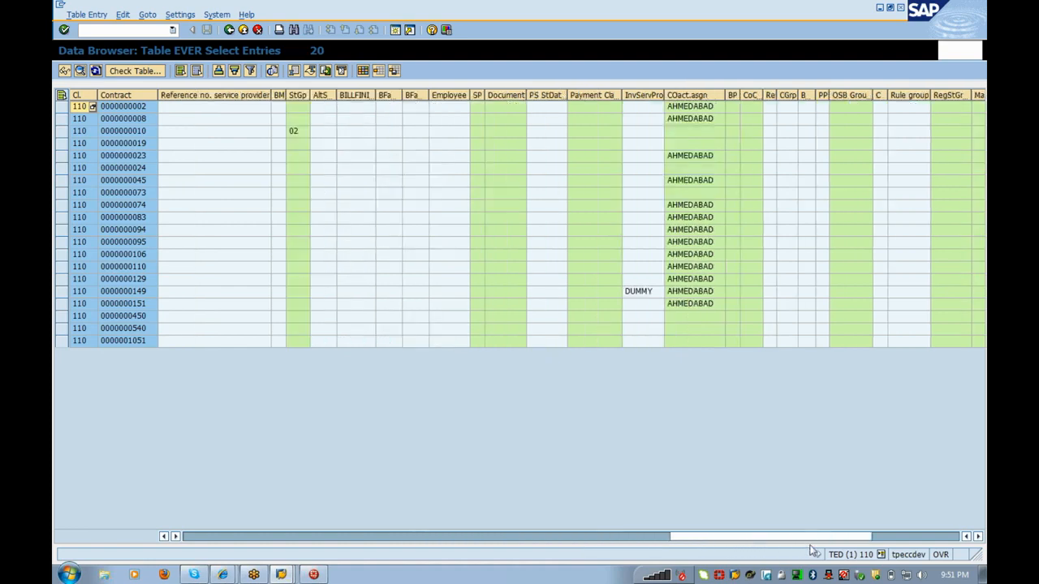
left_click(546, 342)
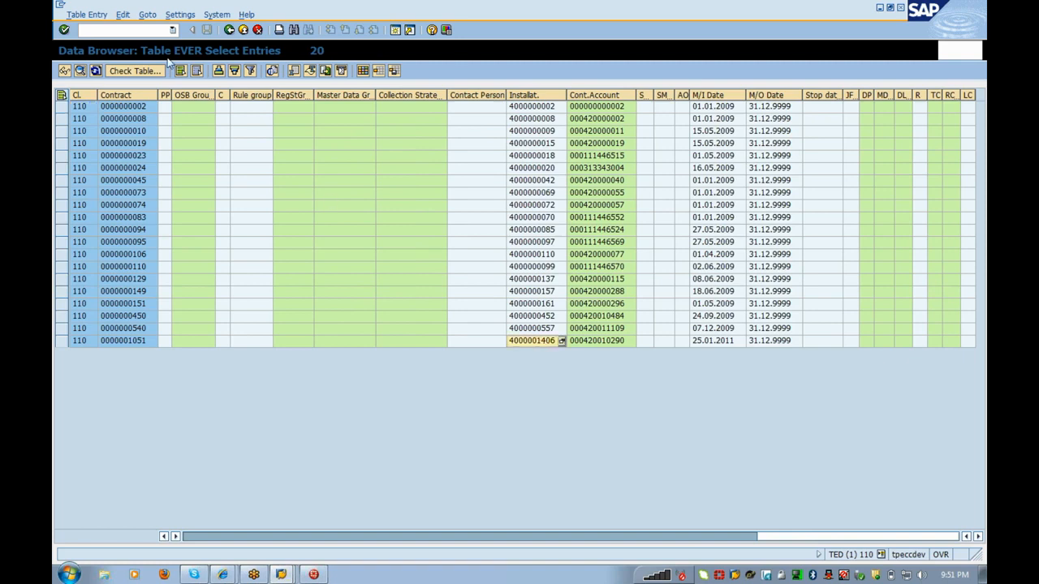
left_click(141, 32)
type("/oes32")
key("Return")
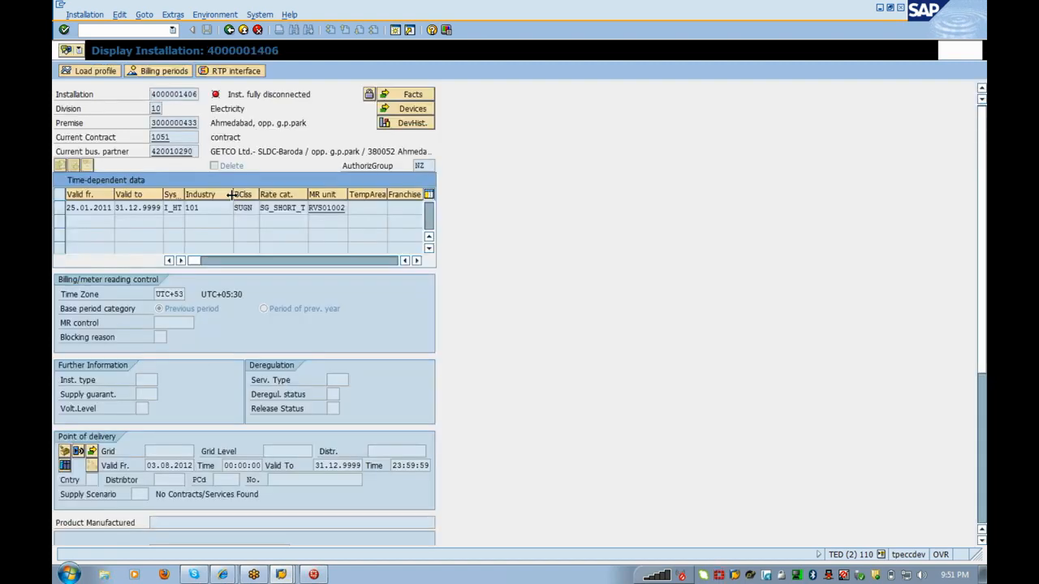
key("alt+Tab")
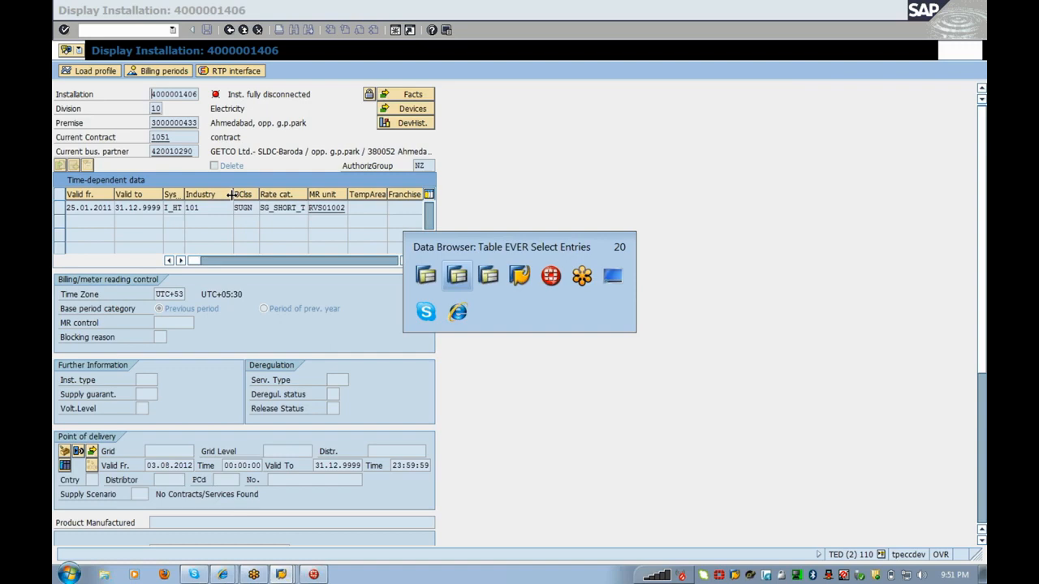
key("Up")
key("Up")
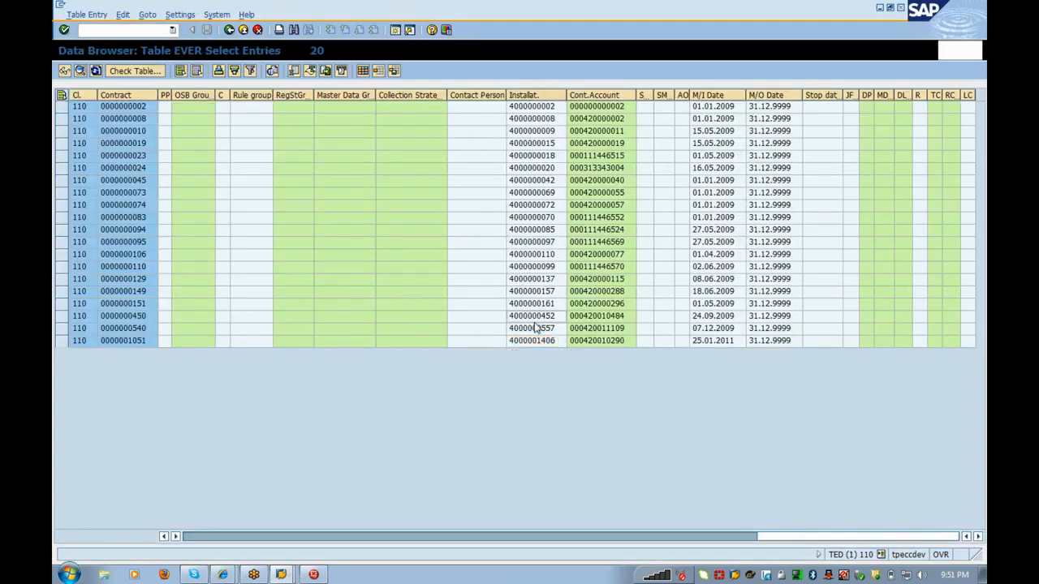
key("alt+Tab")
key("F3")
key("Delete")
key("Delete")
key("Delete")
key("Delete")
key("Delete")
key("Delete")
key("Delete")
key("Delete")
key("Delete")
key("Delete")
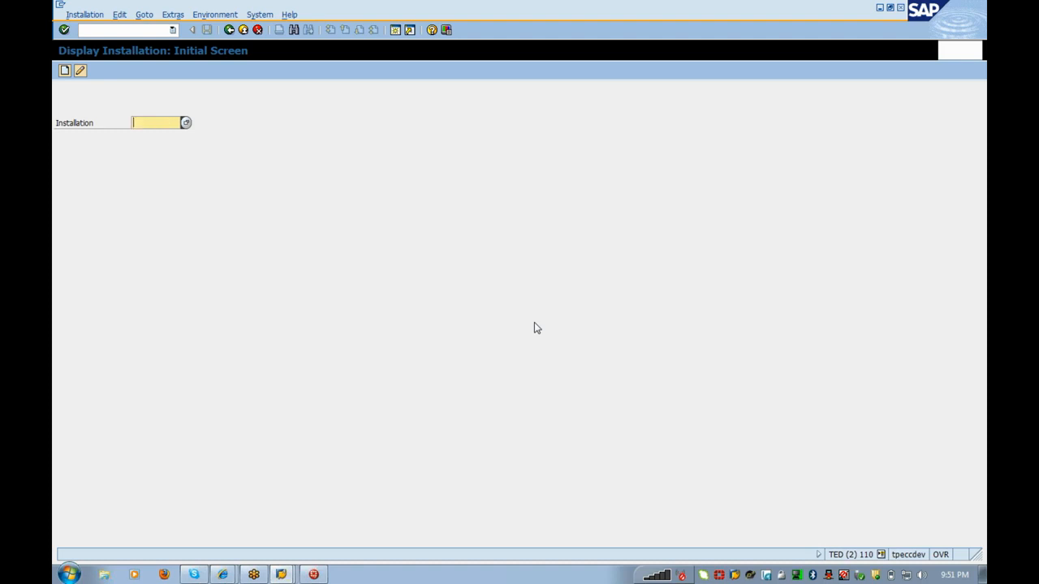
key("ctrl+v")
key("Return")
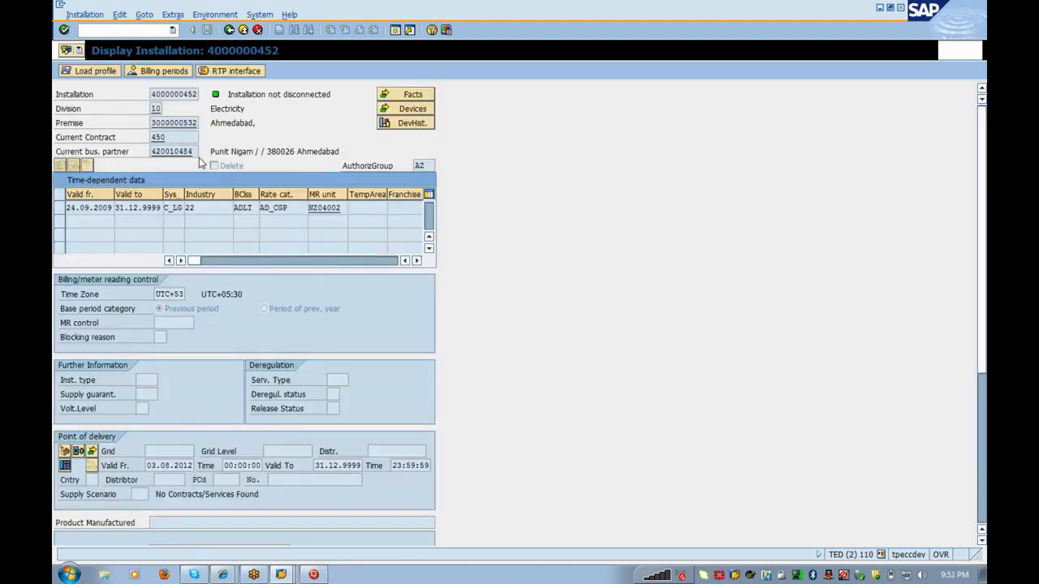
left_click(173, 73)
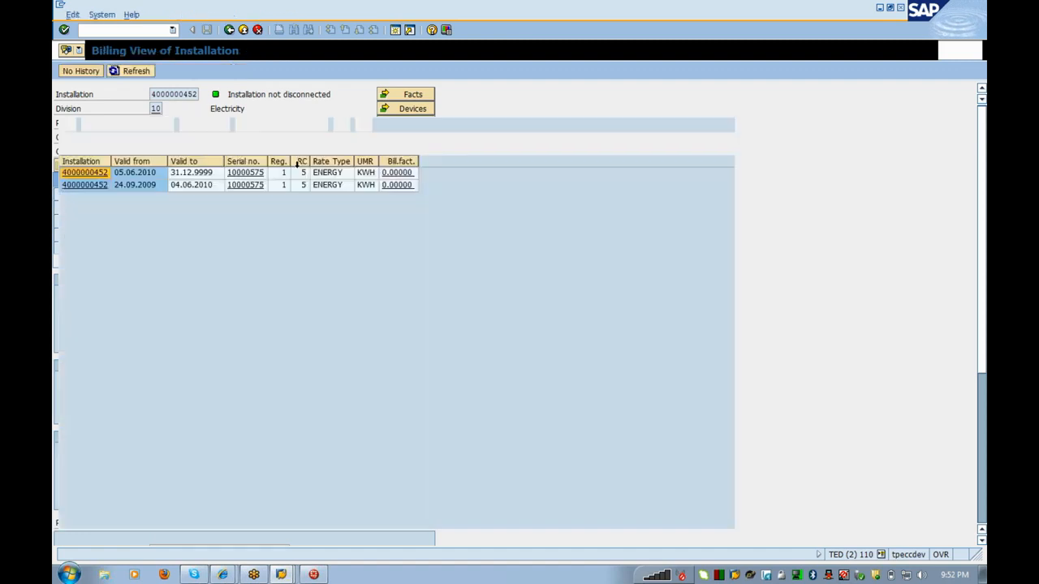
left_click(183, 94)
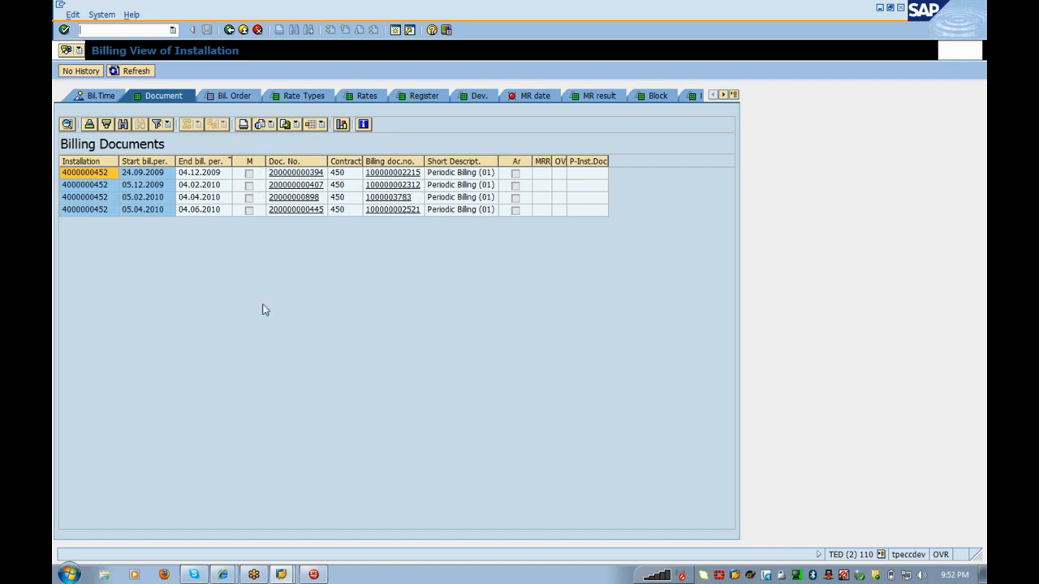
Step: Open the Create Manual billing screen (/nea16) in the other session
key("alt+Tab")
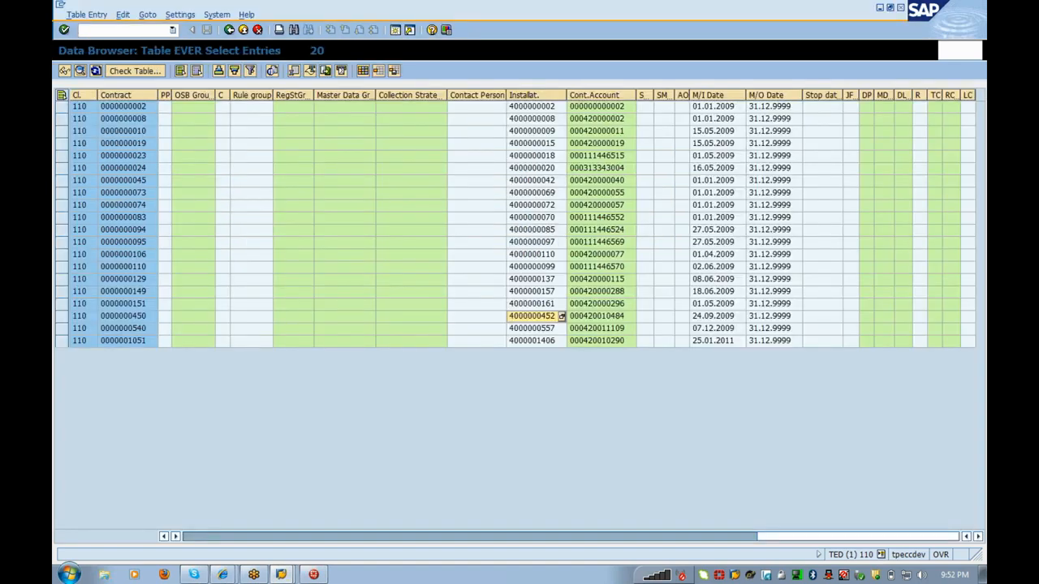
key("alt+Tab")
type("/nea16")
key("Return")
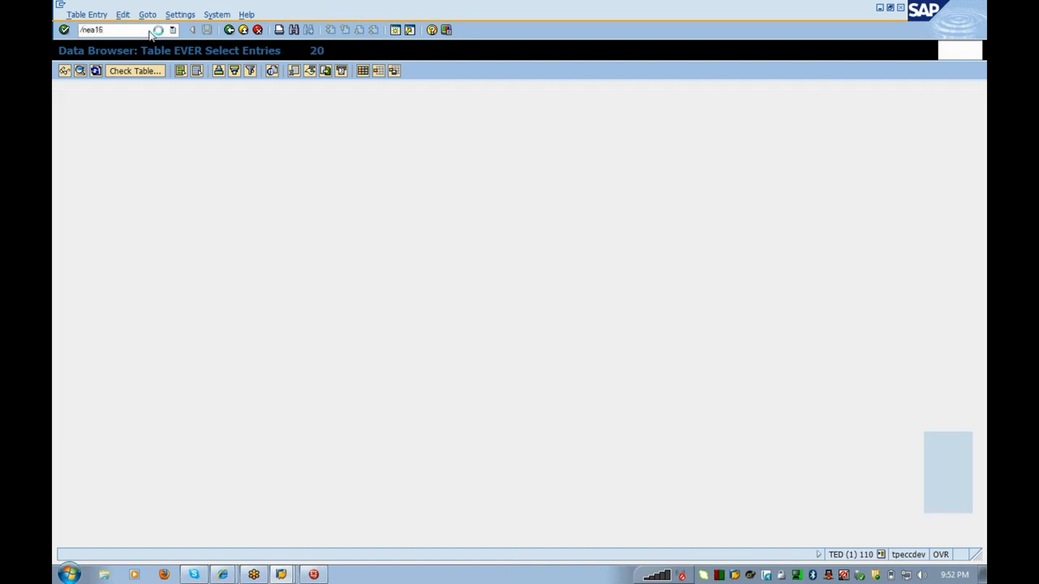
key("alt+Tab")
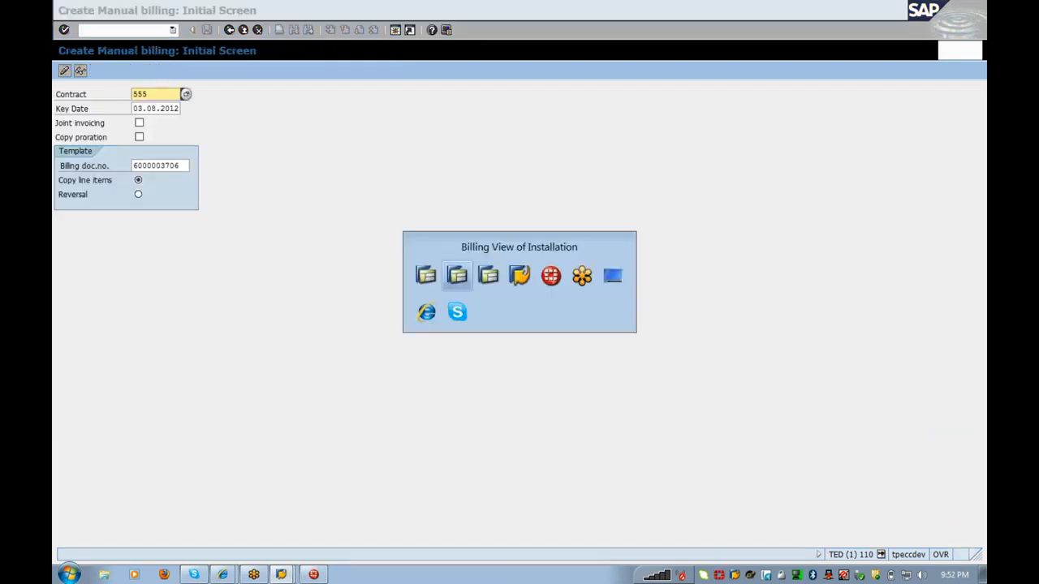
left_click(231, 29)
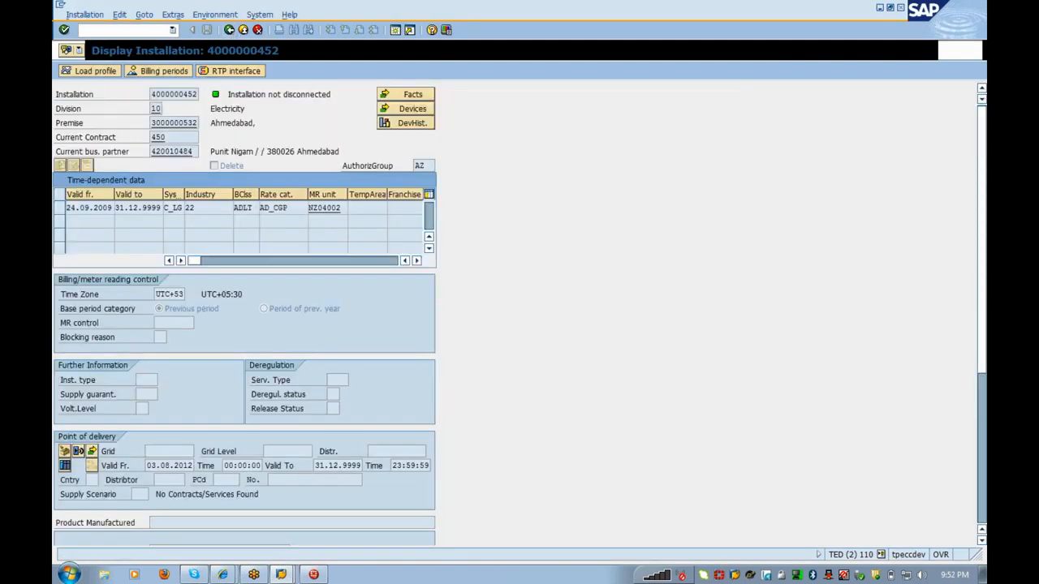
double_click(158, 137)
key("ctrl+c")
key("alt+Tab")
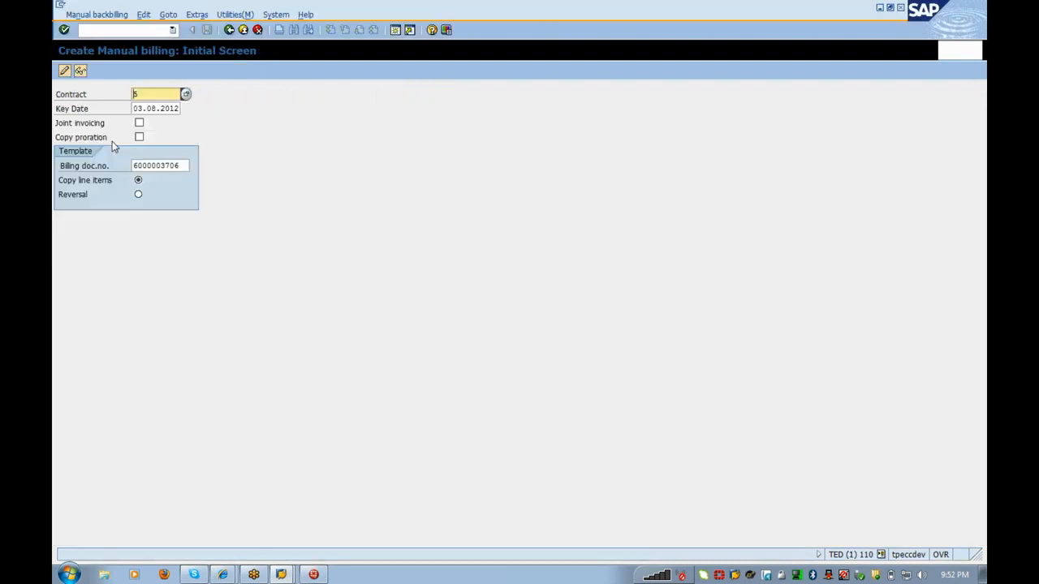
key("ctrl+v")
double_click(158, 165)
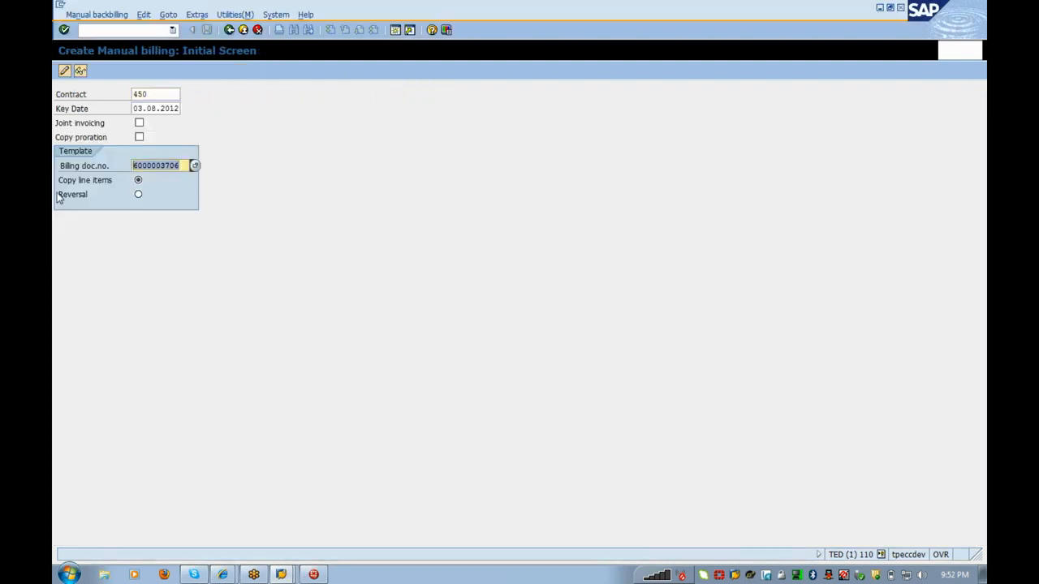
key("Delete")
left_click(60, 197)
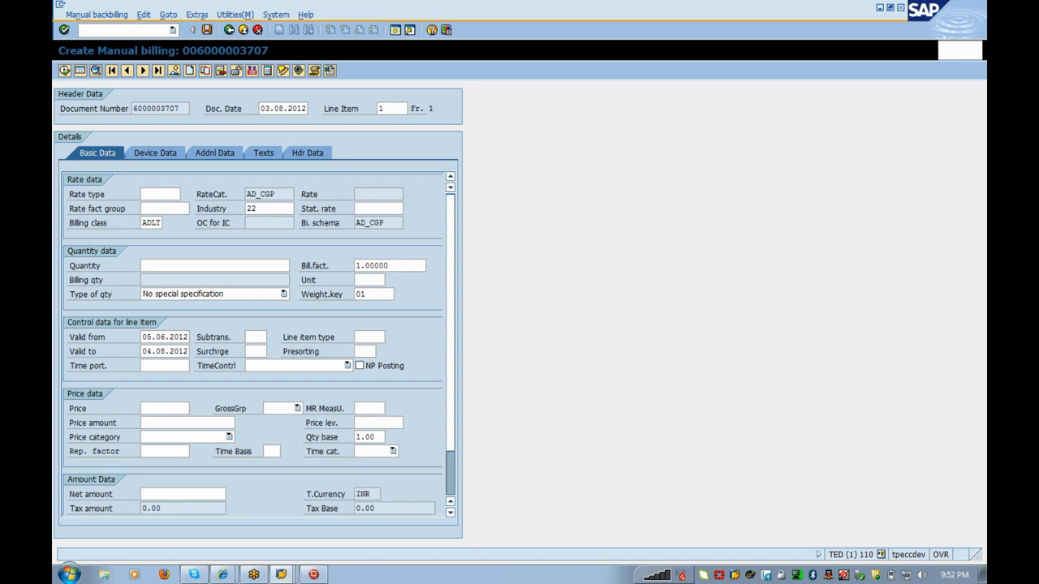
key("alt+Tab")
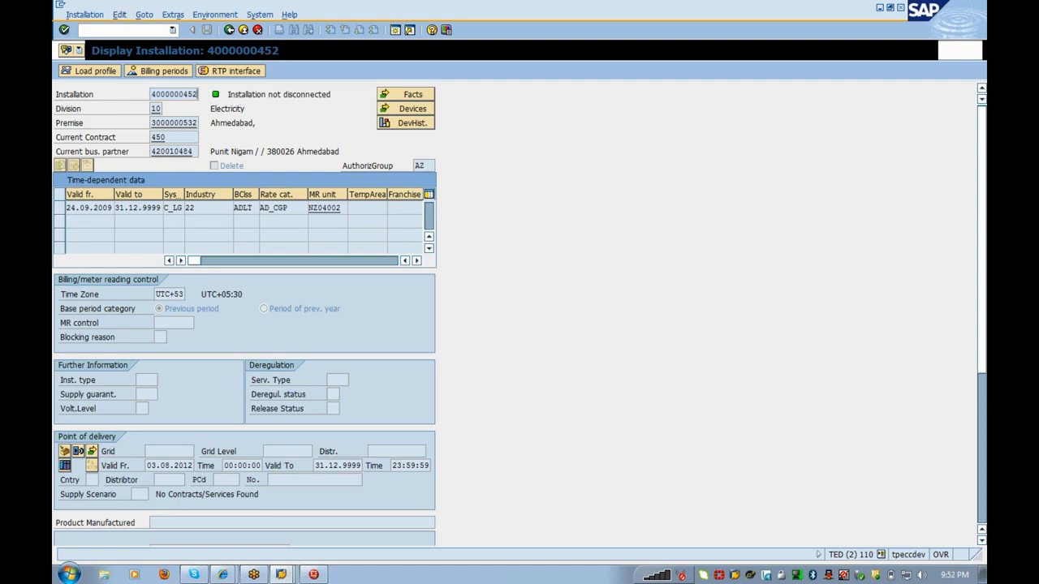
Step: Open meter reading order creation (/ol31) and choose creation per installation
type("/o")
type("l31")
key("Return")
key("Tab")
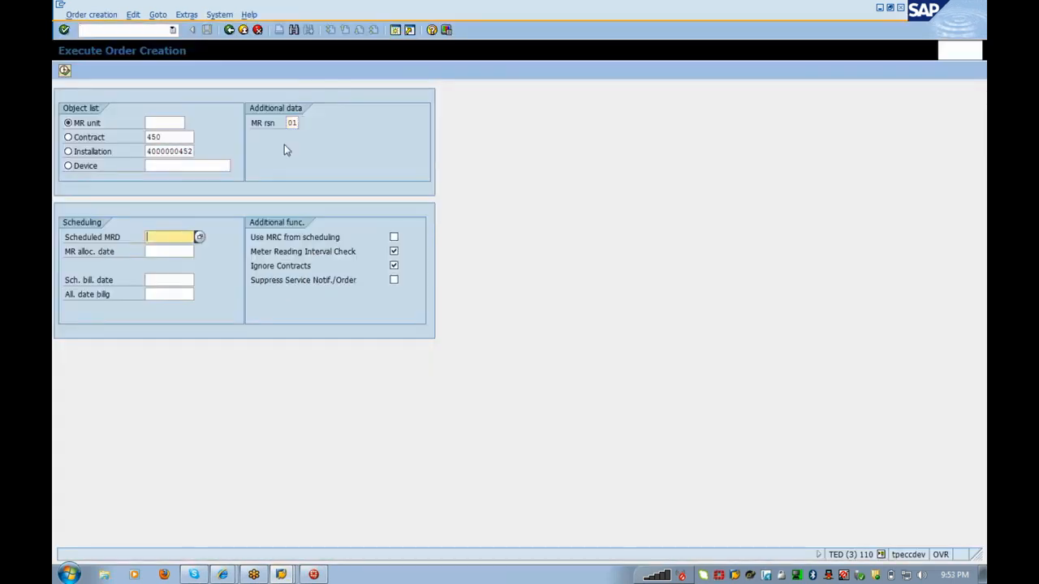
left_click(72, 152)
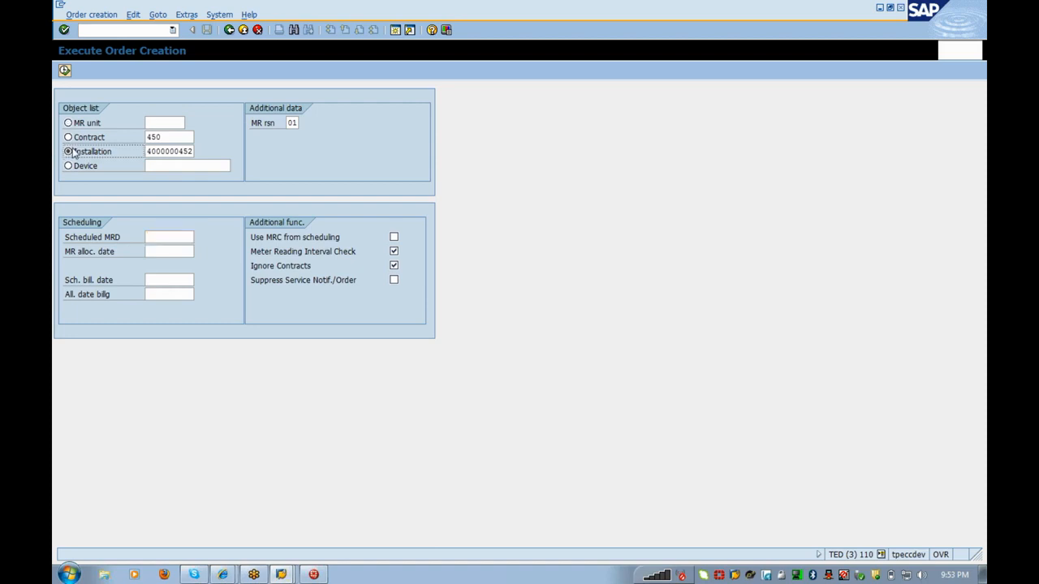
Step: Check the latest billing period ending 04.06.2010, then create an order from the 04.08.2010 schedule record
key("alt+Tab")
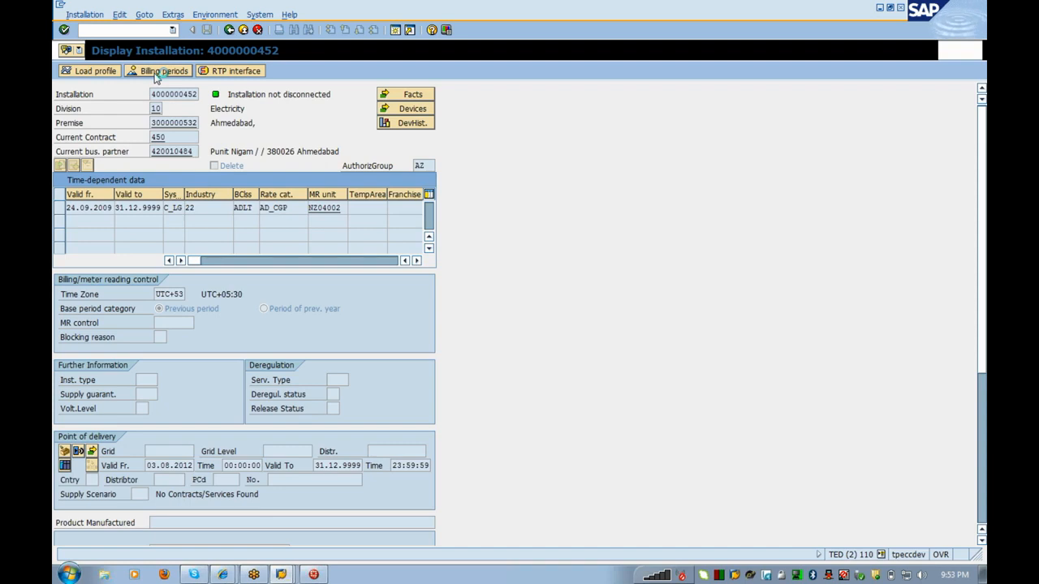
left_click(156, 73)
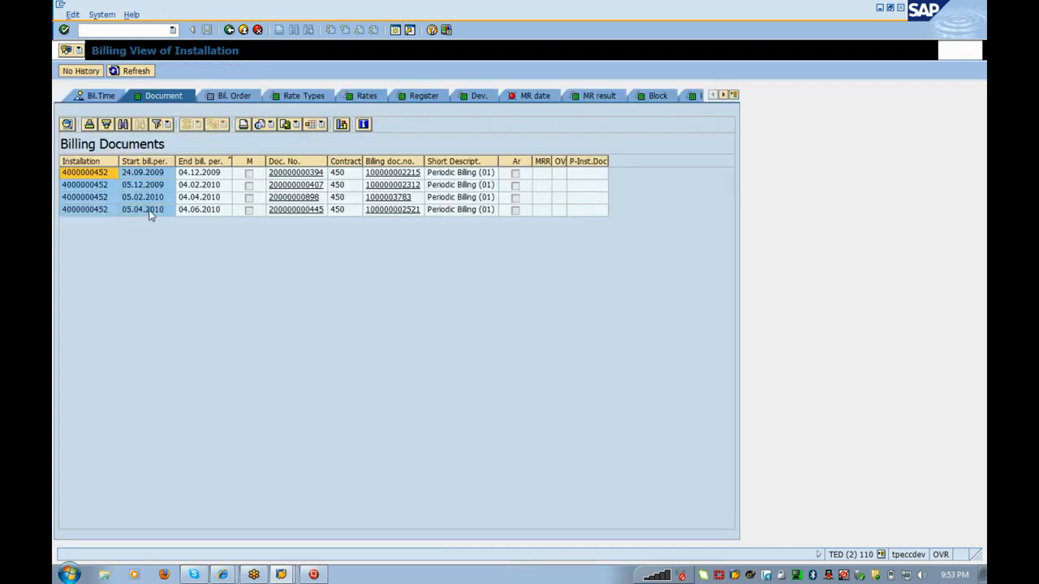
left_click(221, 212)
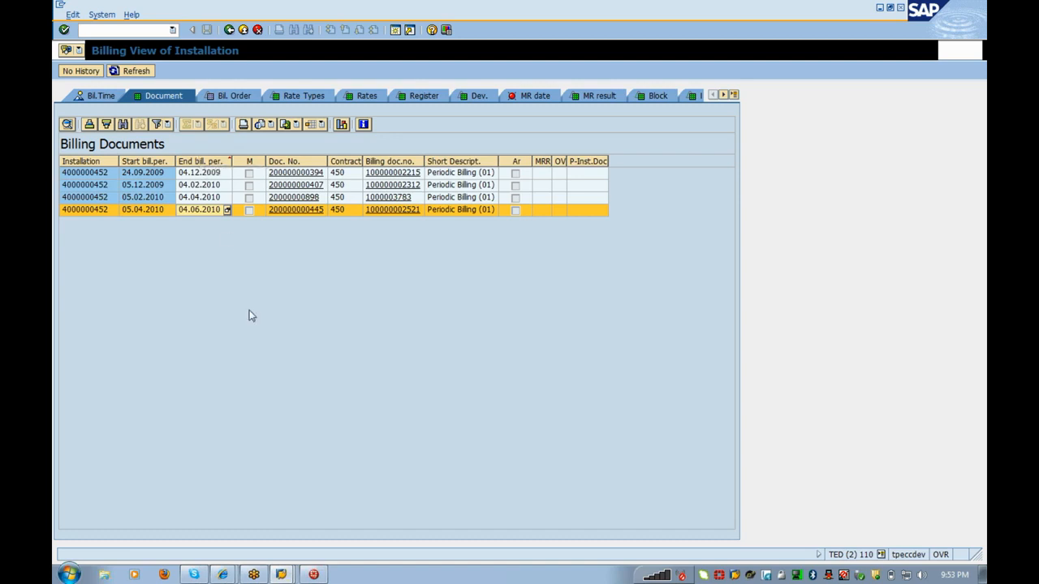
key("alt+Tab")
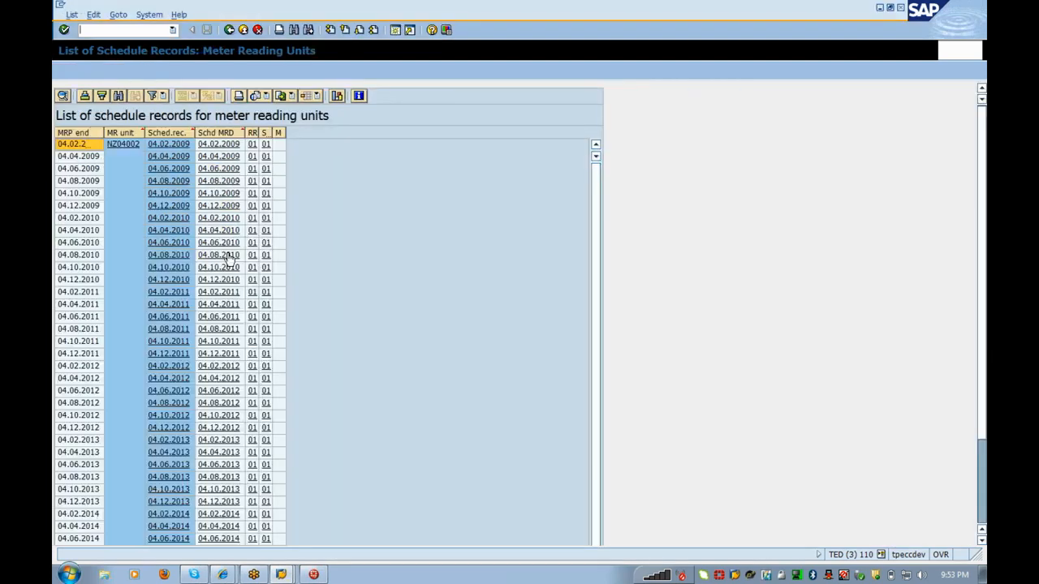
left_click(227, 255)
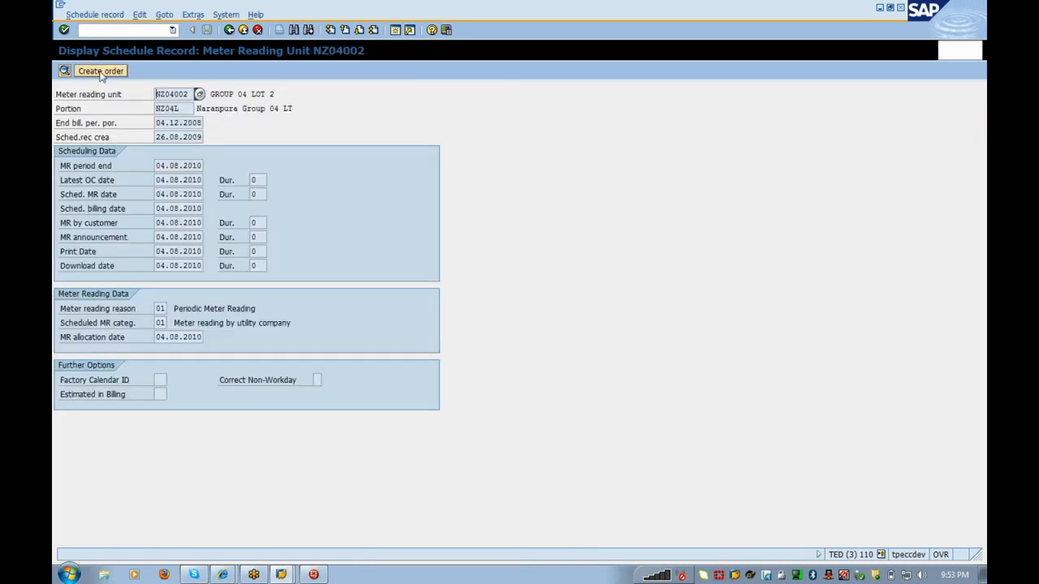
left_click(101, 71)
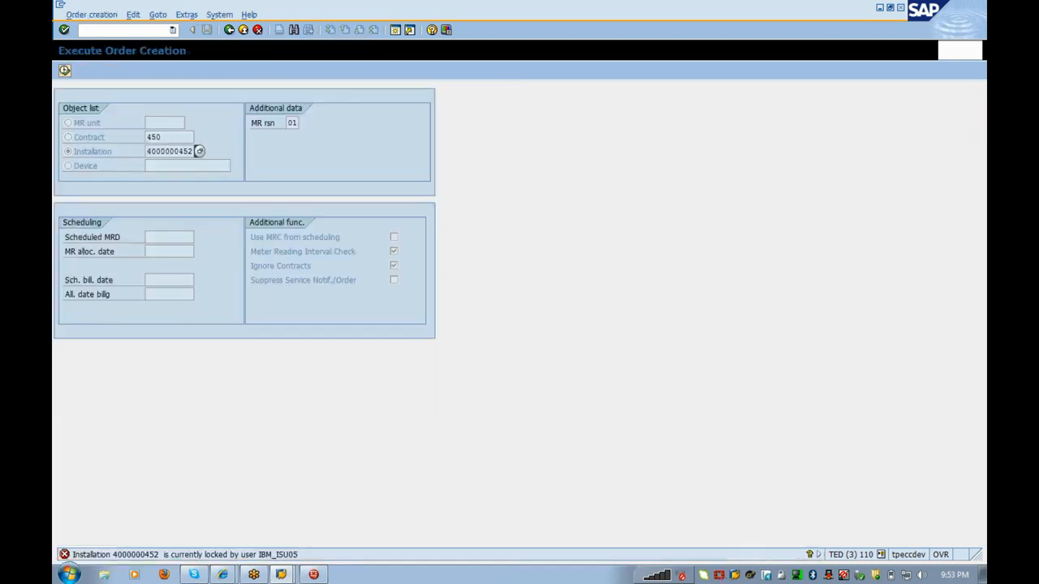
key("alt+Tab")
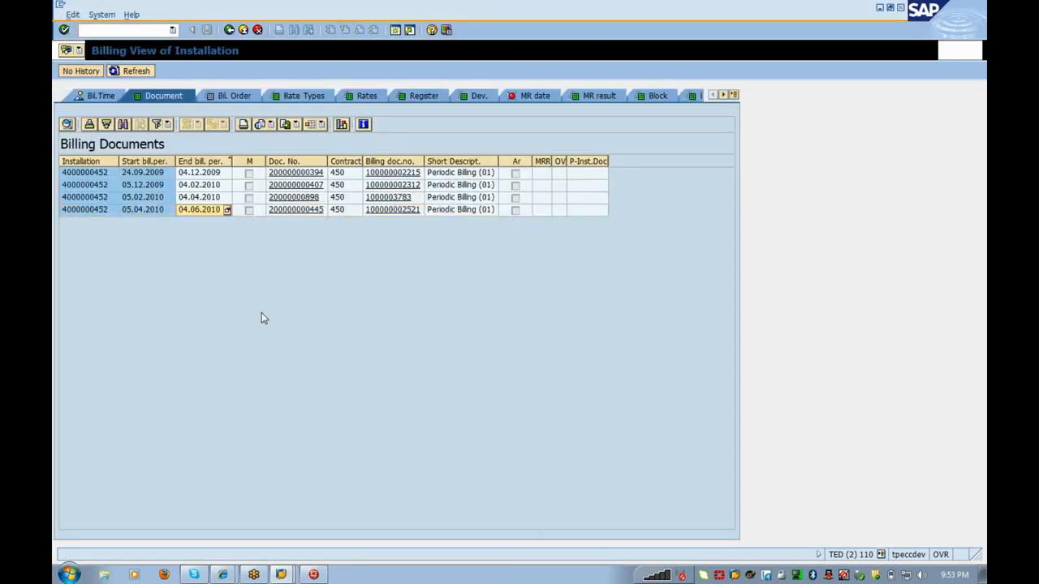
left_click(280, 574)
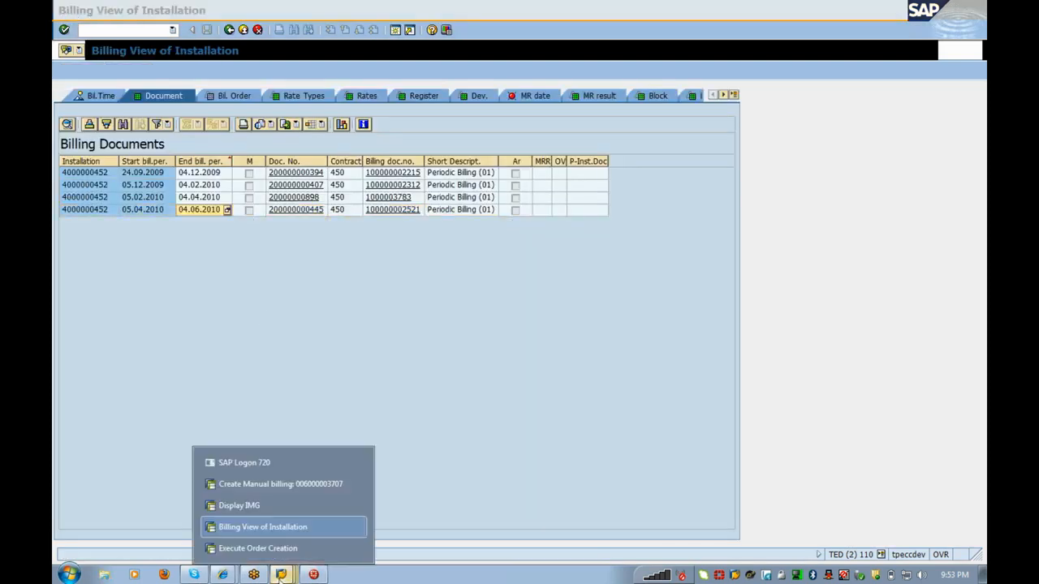
left_click(268, 526)
left_click(265, 487)
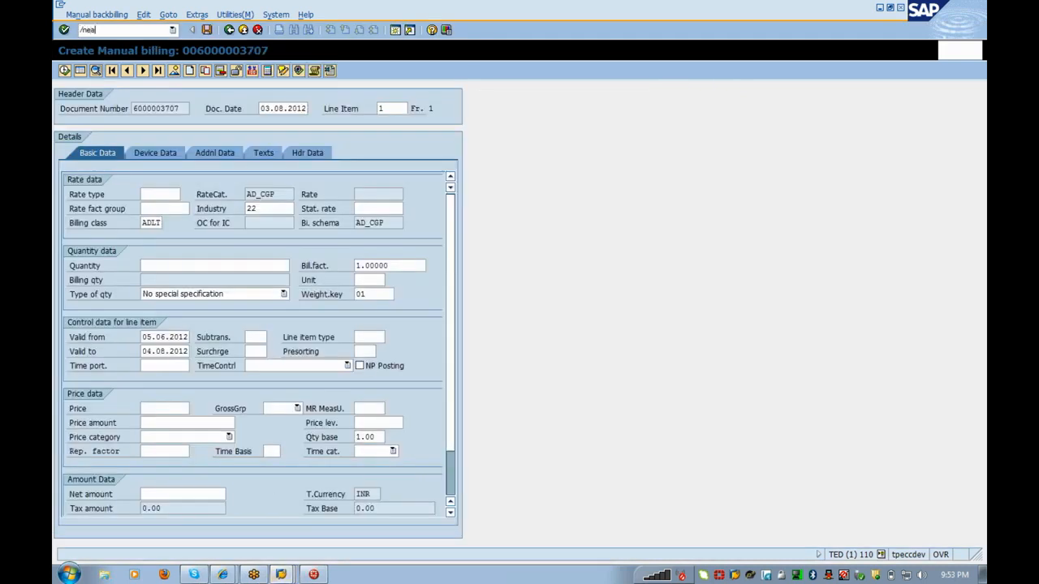
key("Return")
key("alt+Tab")
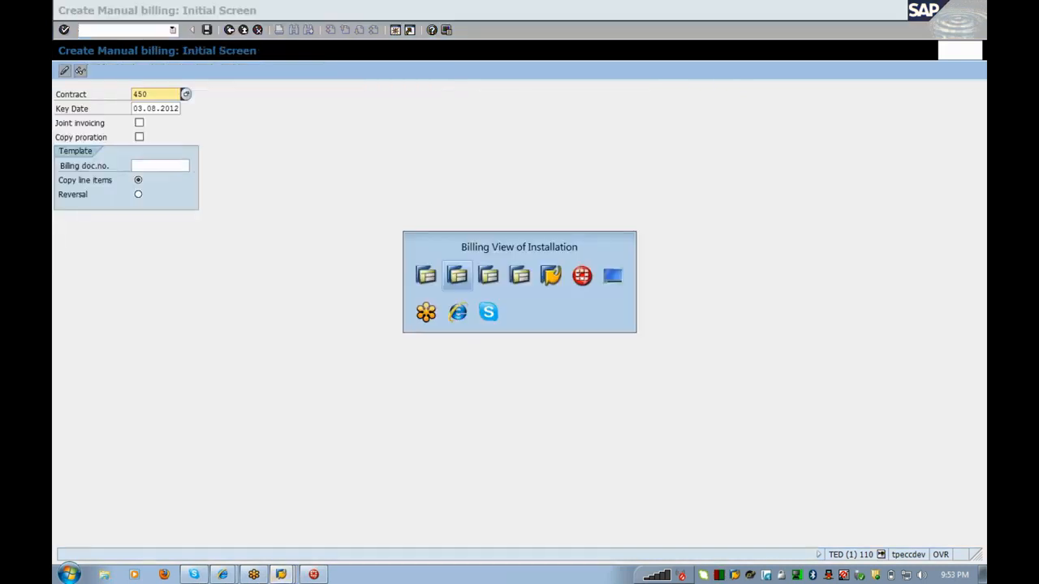
key("alt+Tab")
key("alt+Tab")
key("alt+Tab")
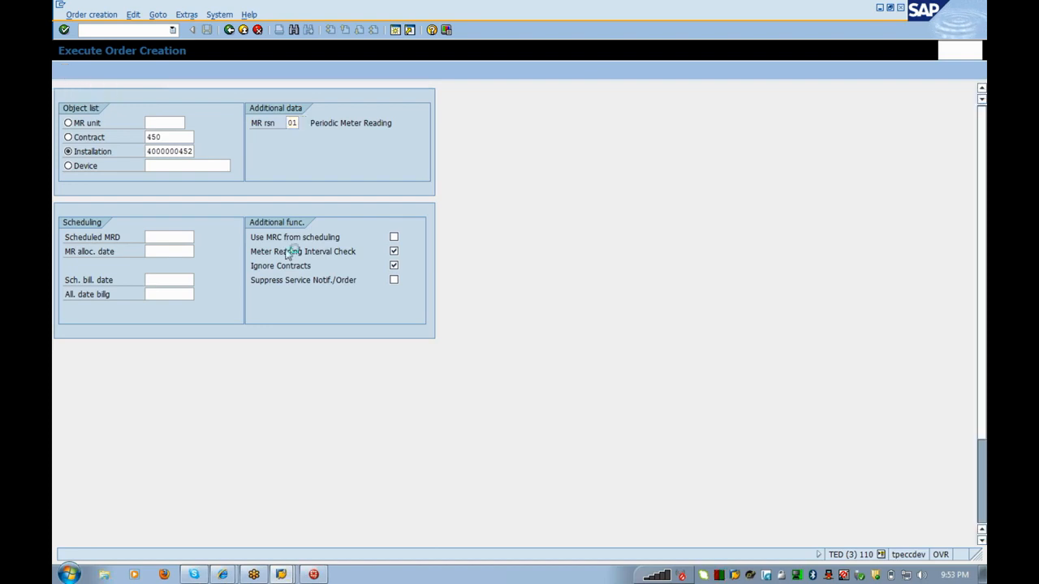
Step: Create the meter reading order from the 04.08.2010 schedule record again
key("F8")
left_click(234, 254)
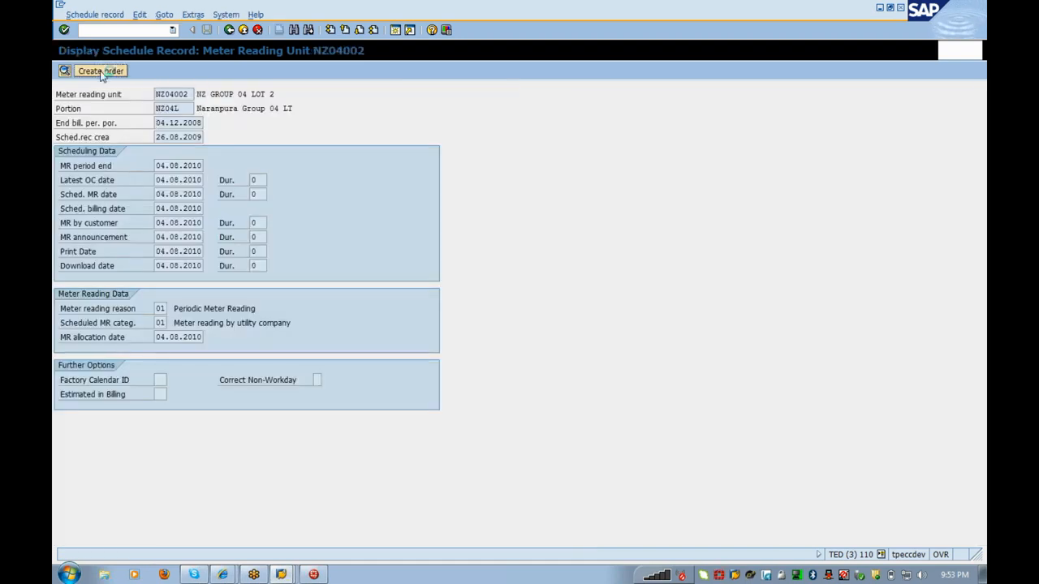
left_click(101, 71)
Step: Open the Request BB Amounts mass run with /nea2
left_click(117, 30)
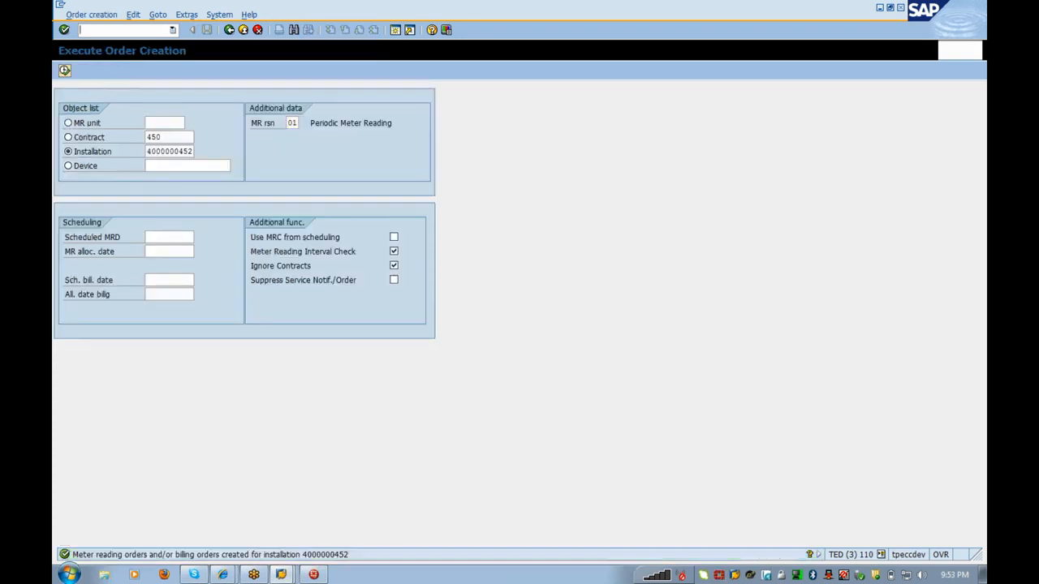
type("/nea28")
key("Return")
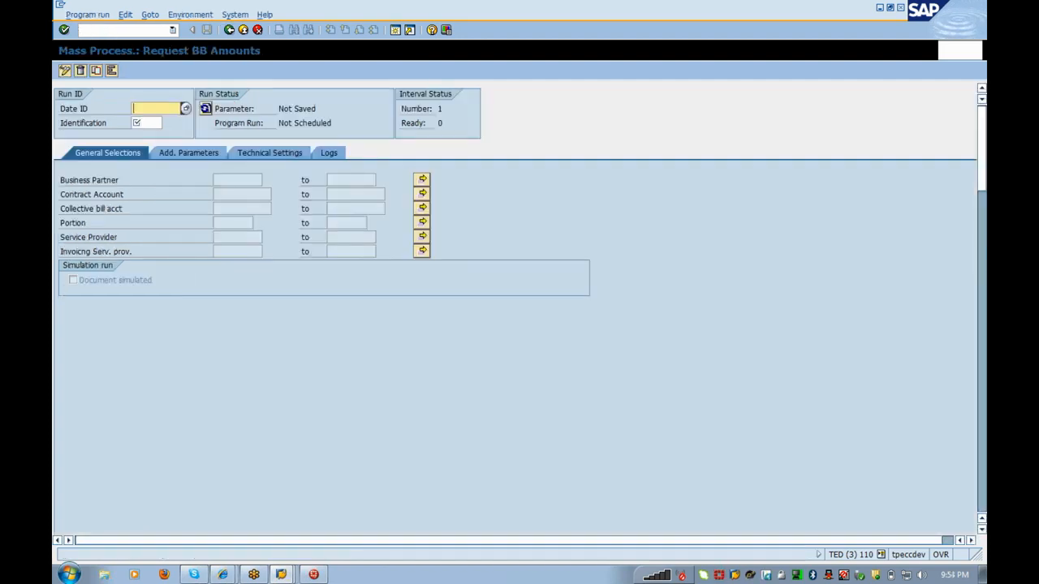
Step: Open single entry of meter reading results with /nei28
left_click(123, 30)
type("/nea28")
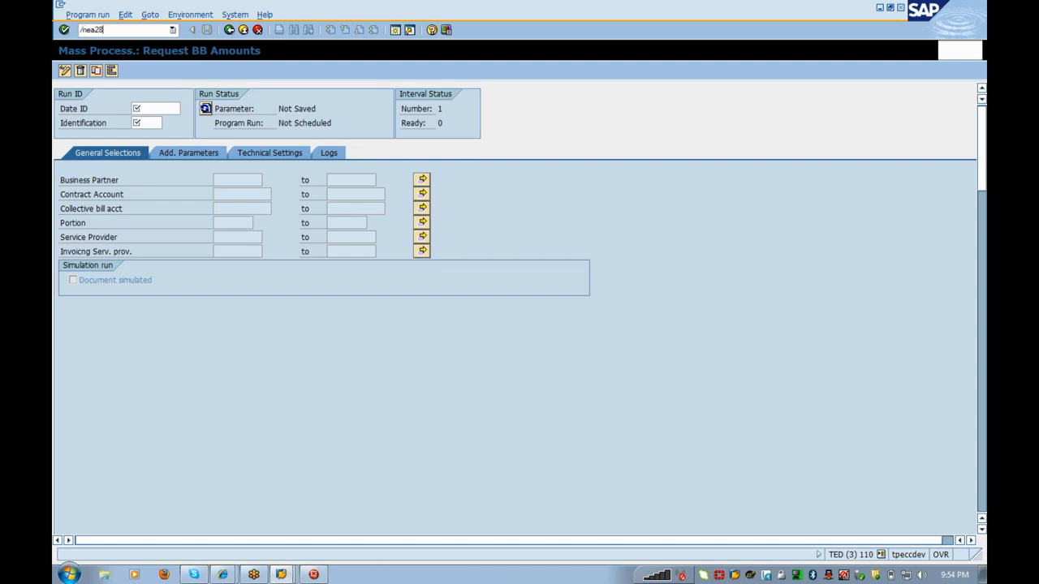
key("Return")
left_click(124, 30)
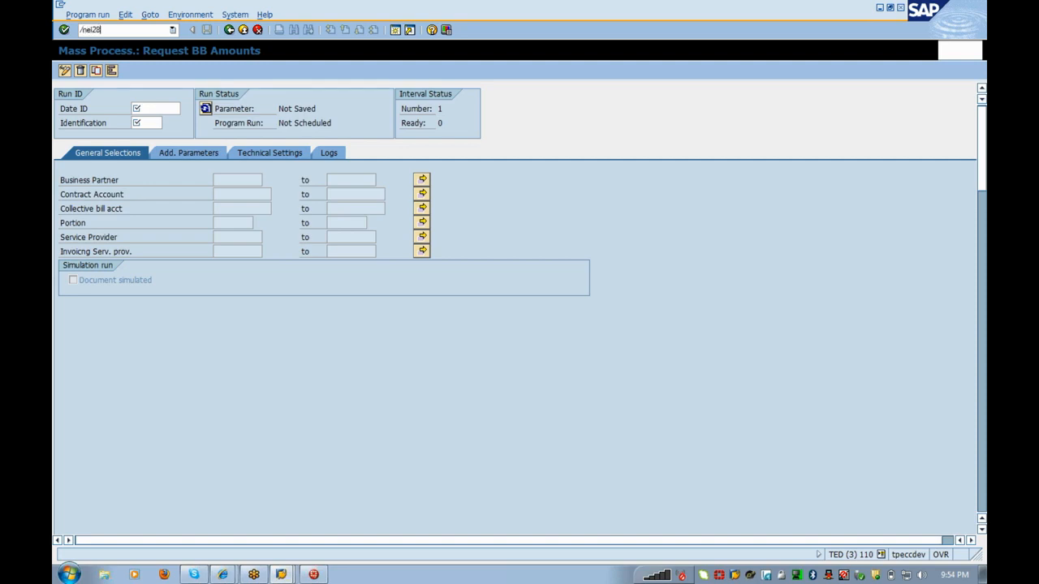
type("/nei28")
key("Return")
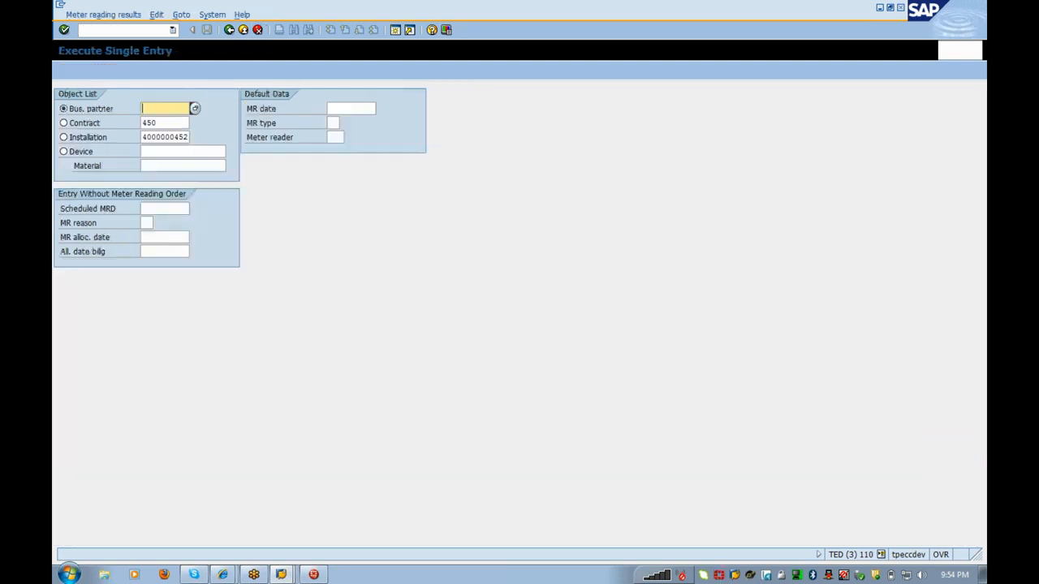
Step: Load the installation's meter reading data using selection by installation
left_click(90, 138)
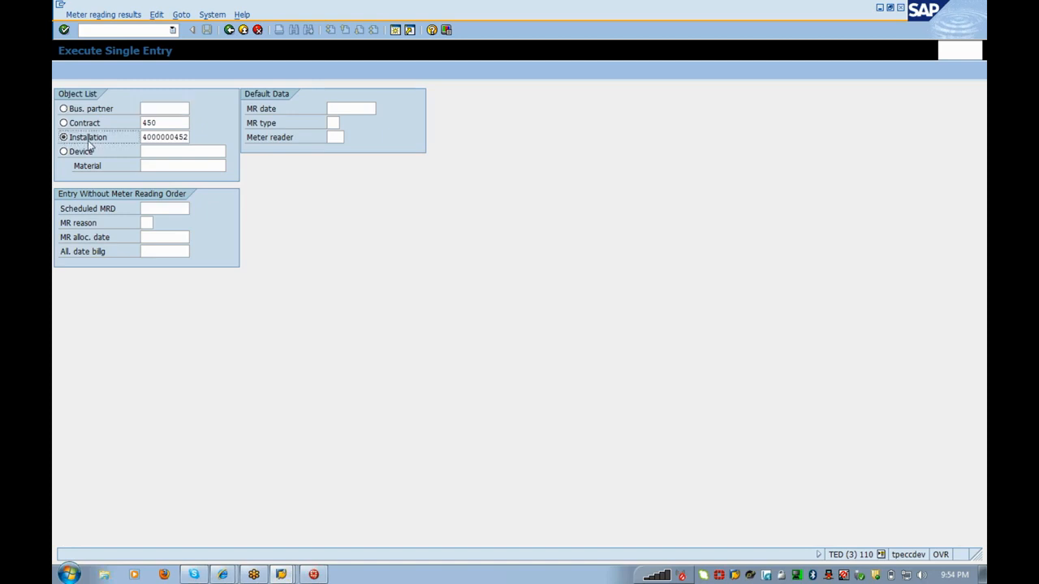
key("F8")
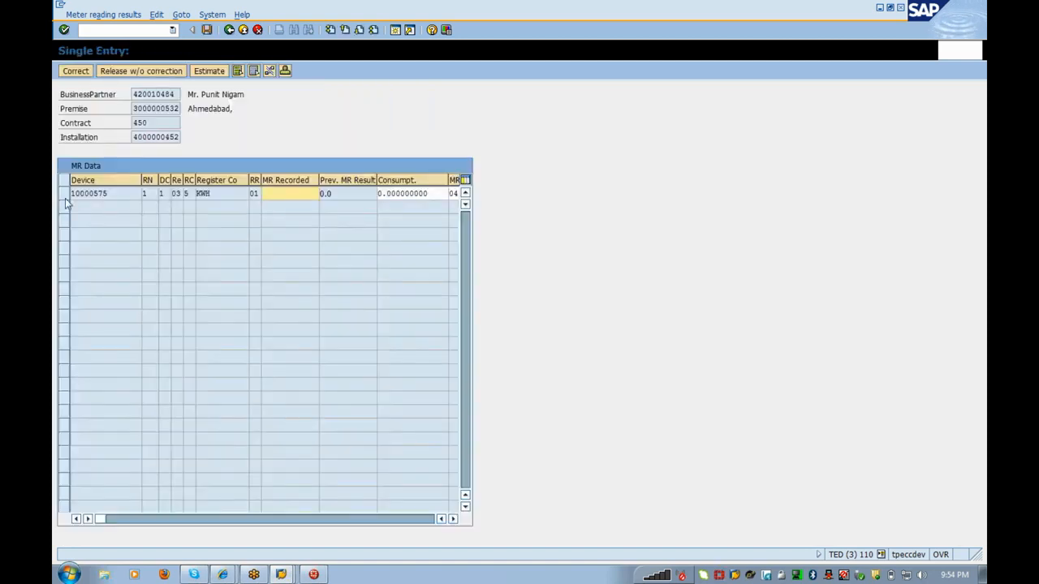
left_click(65, 198)
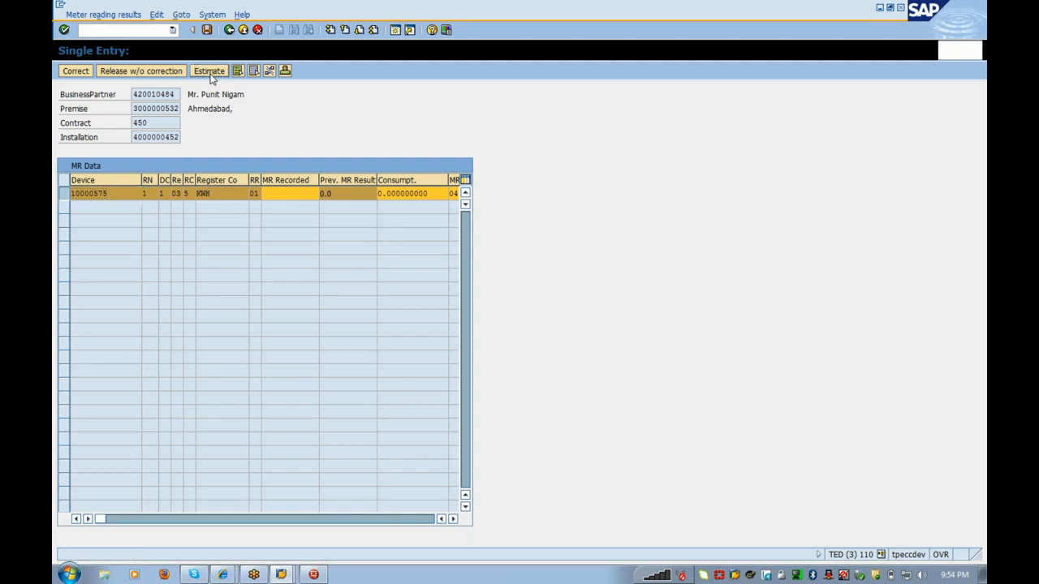
left_click(207, 30)
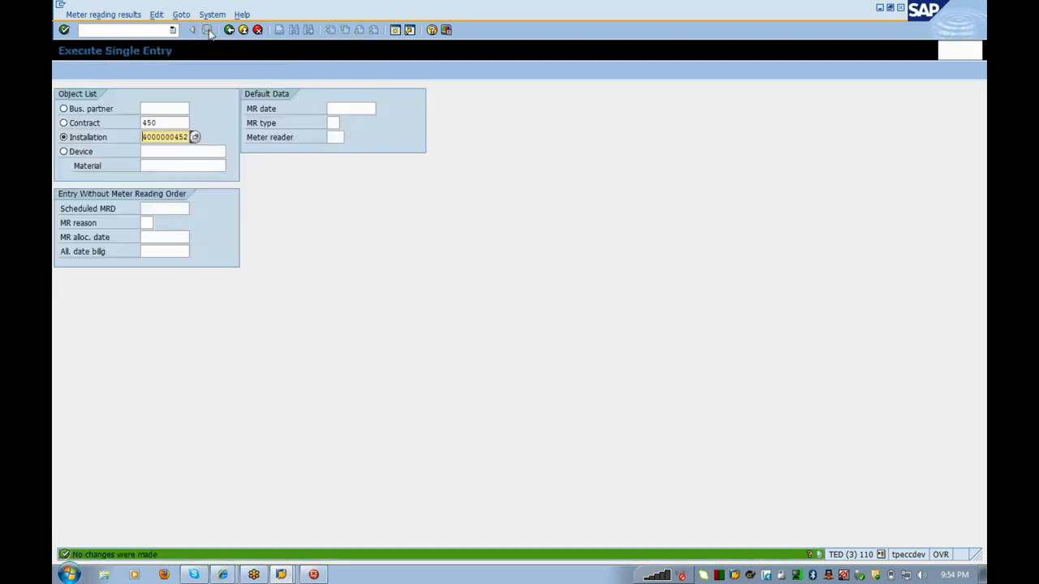
key("F8")
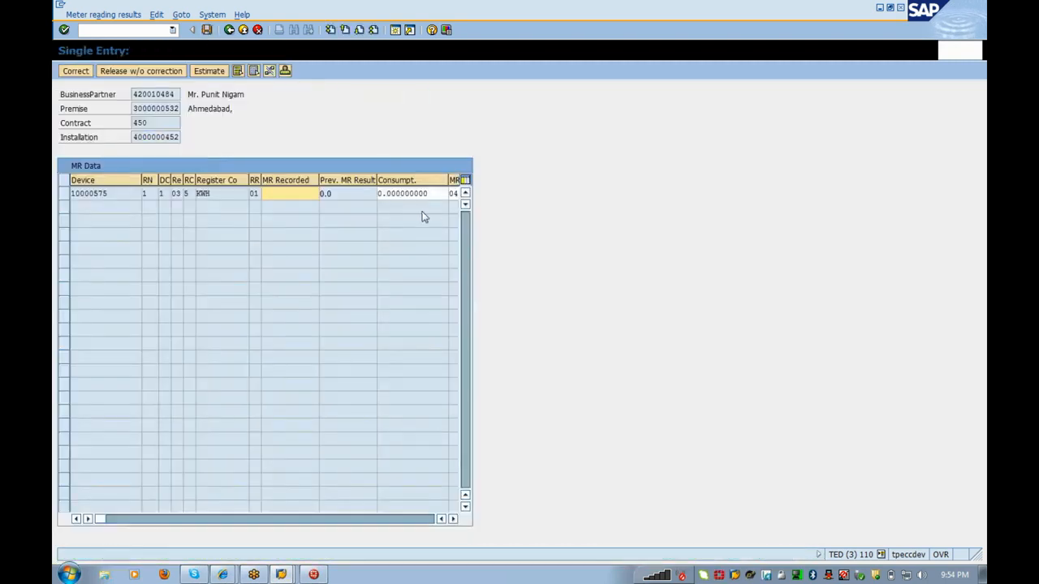
Step: Enter reading 10 for device 10000575, release it without correction, and save
type("10")
key("Return")
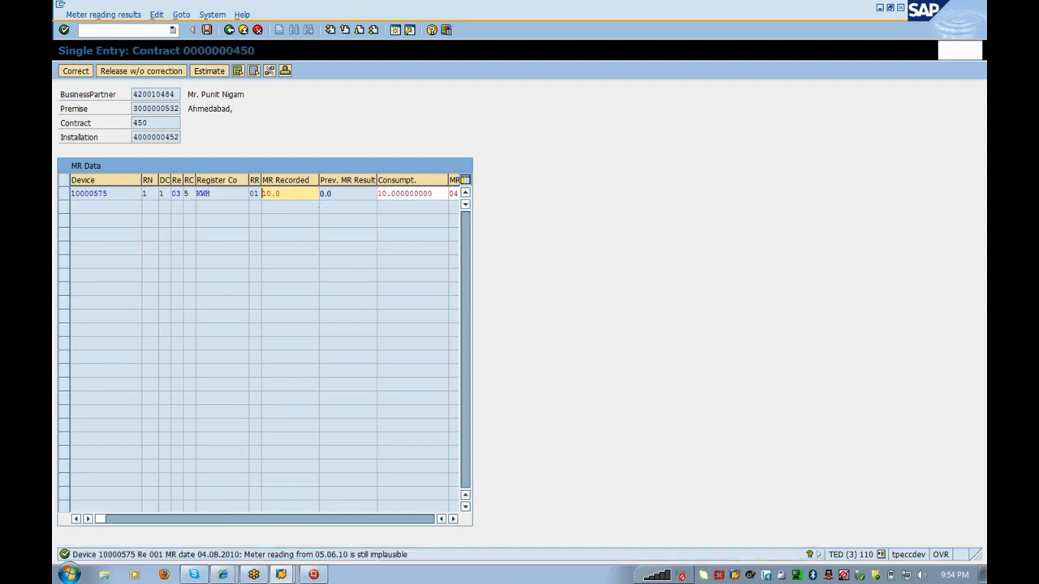
left_click(65, 194)
left_click(179, 72)
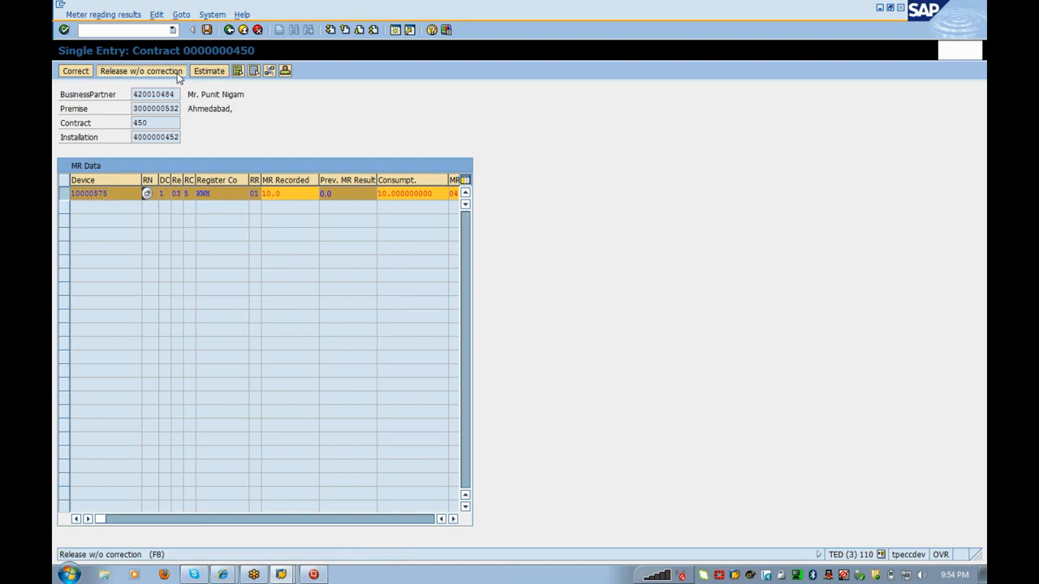
key("Return")
left_click(207, 30)
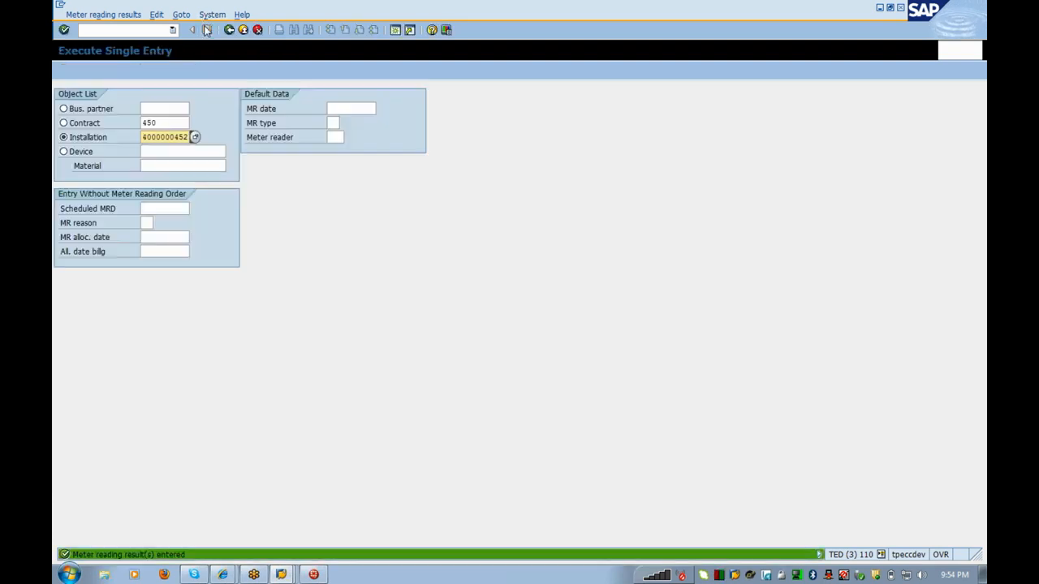
key("alt+Tab")
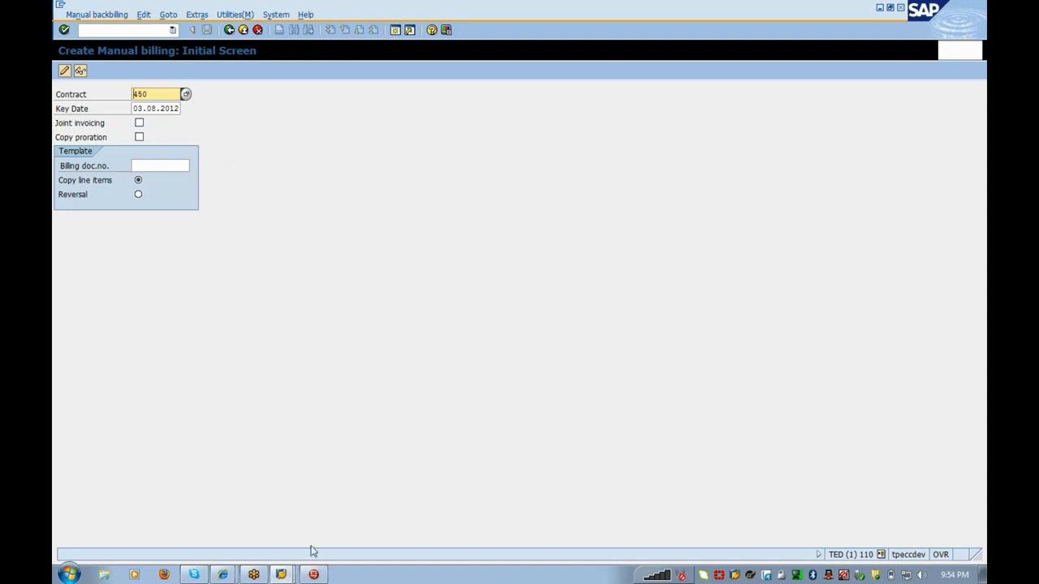
left_click(280, 574)
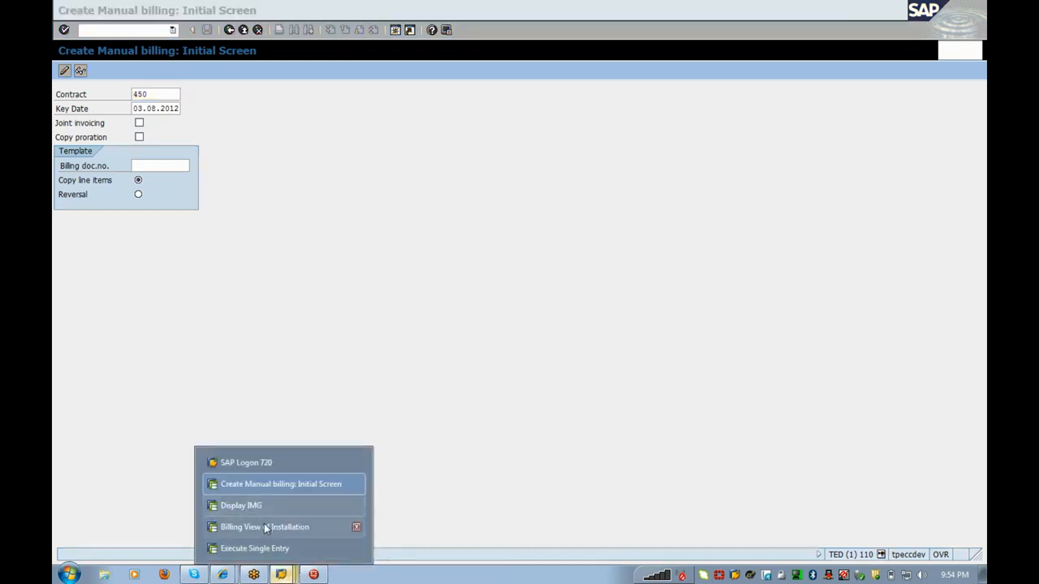
left_click(264, 527)
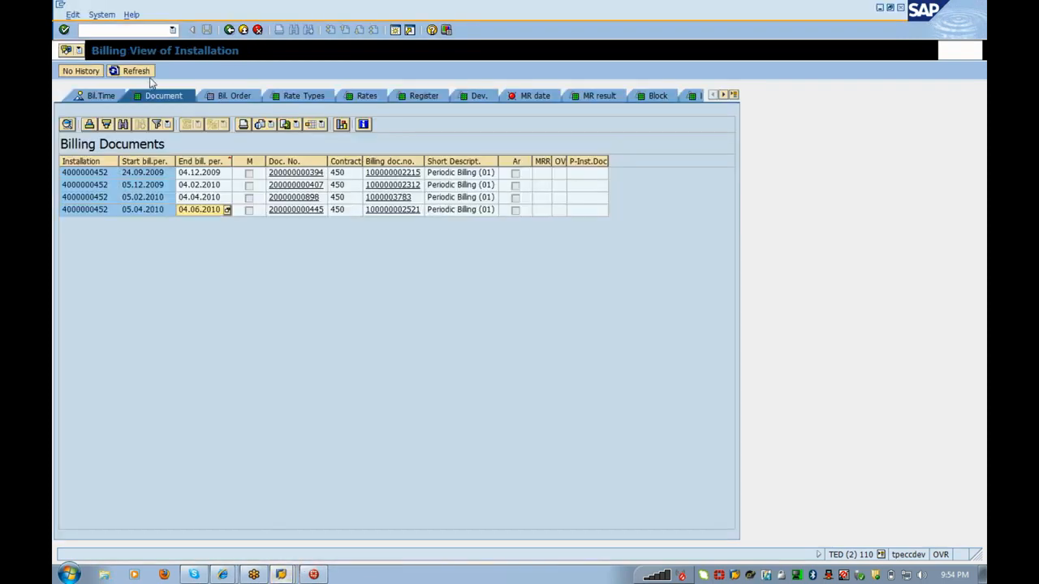
left_click(252, 99)
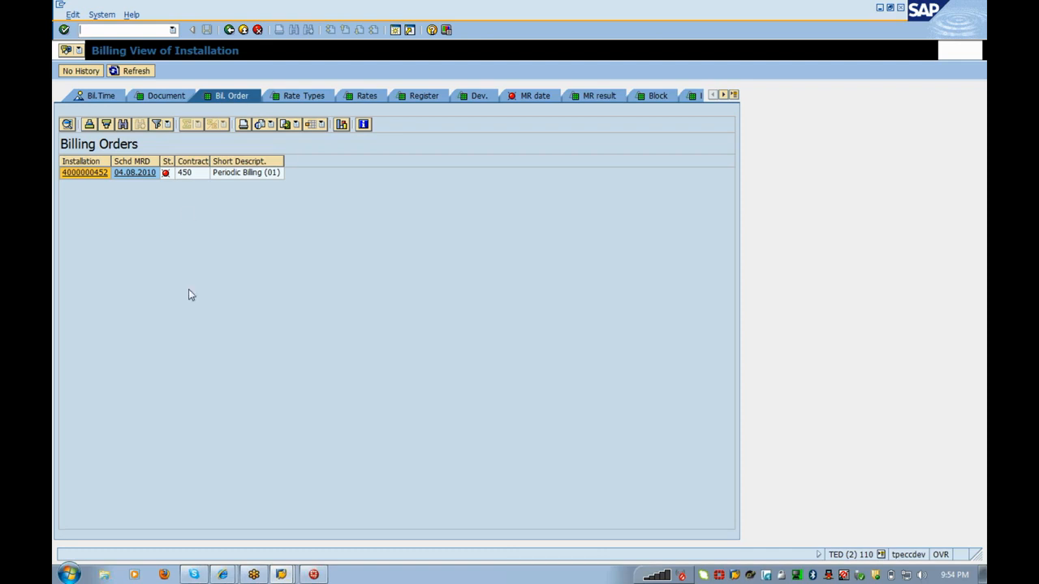
left_click(144, 72)
key("alt+Tab")
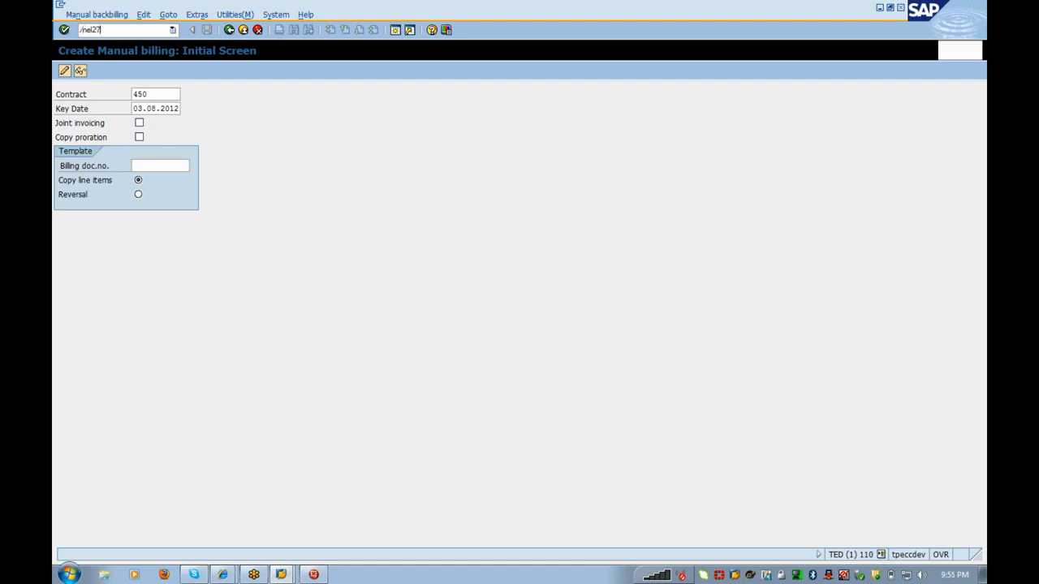
Step: Open implausible reading correction by installation with the 05.06.10 and 04.08.10 orders selected
key("Return")
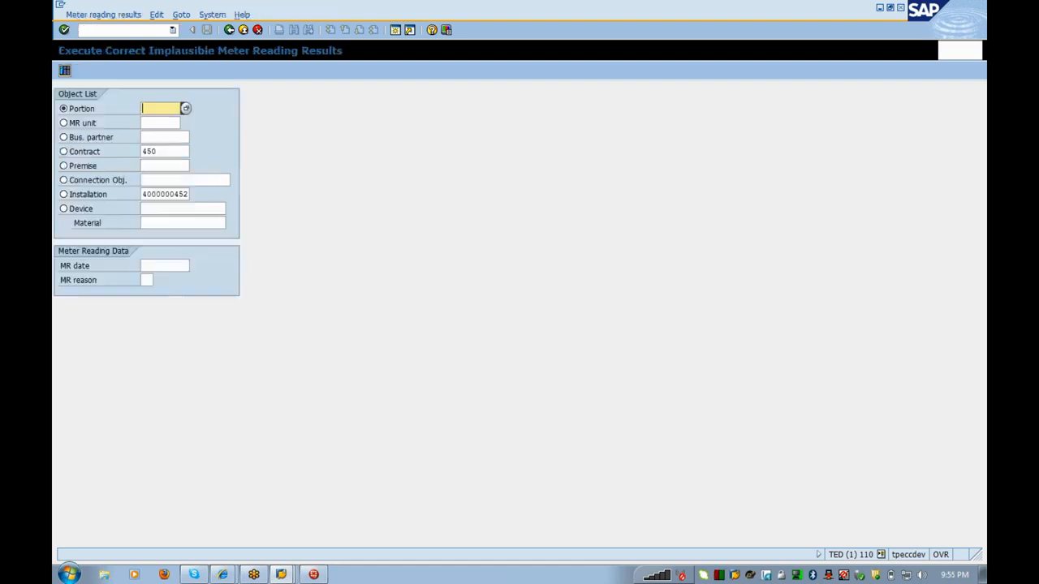
left_click(98, 197)
key("F8")
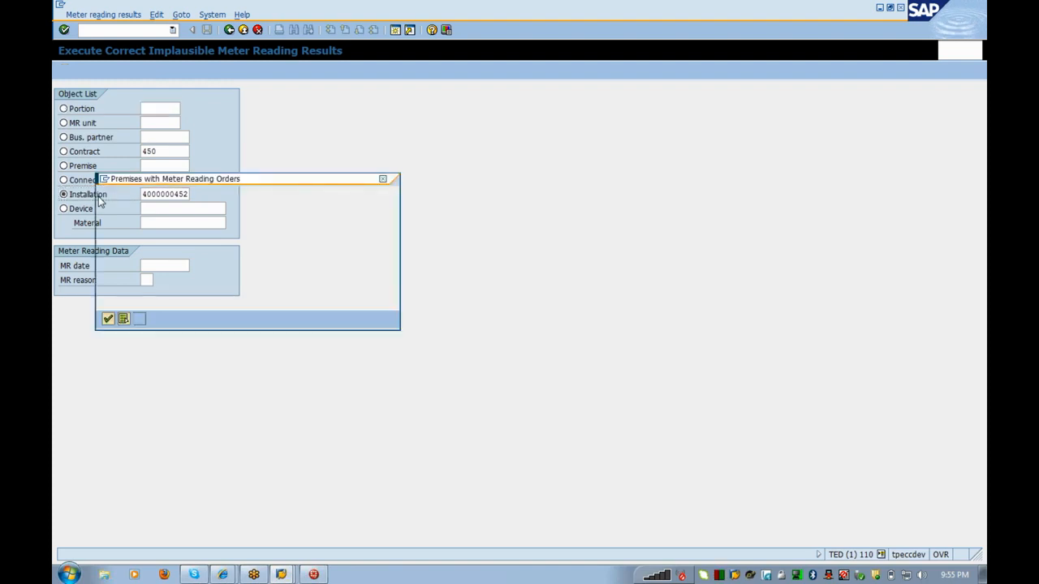
left_click(106, 248)
left_click(106, 238)
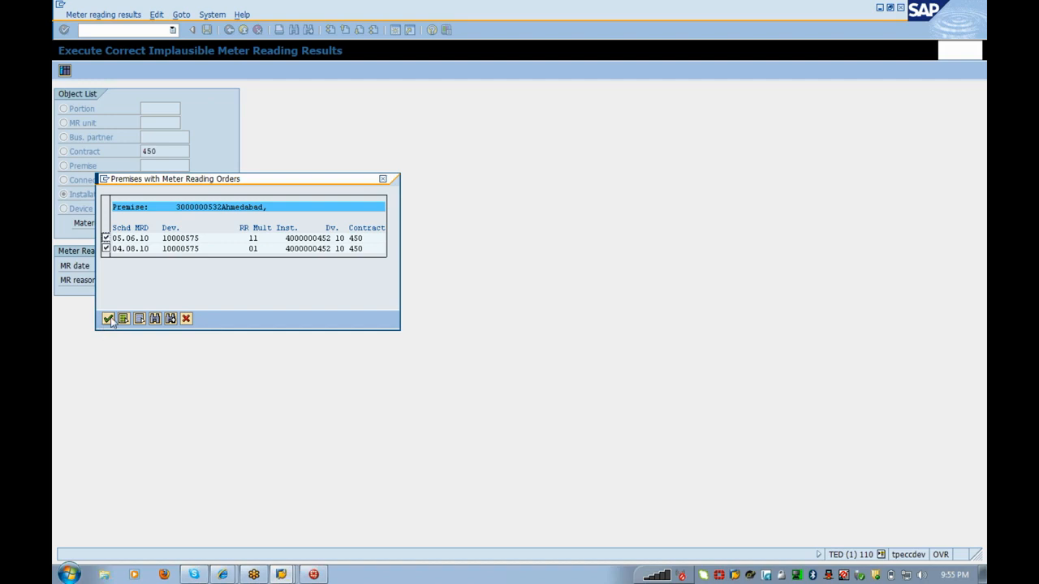
left_click(107, 318)
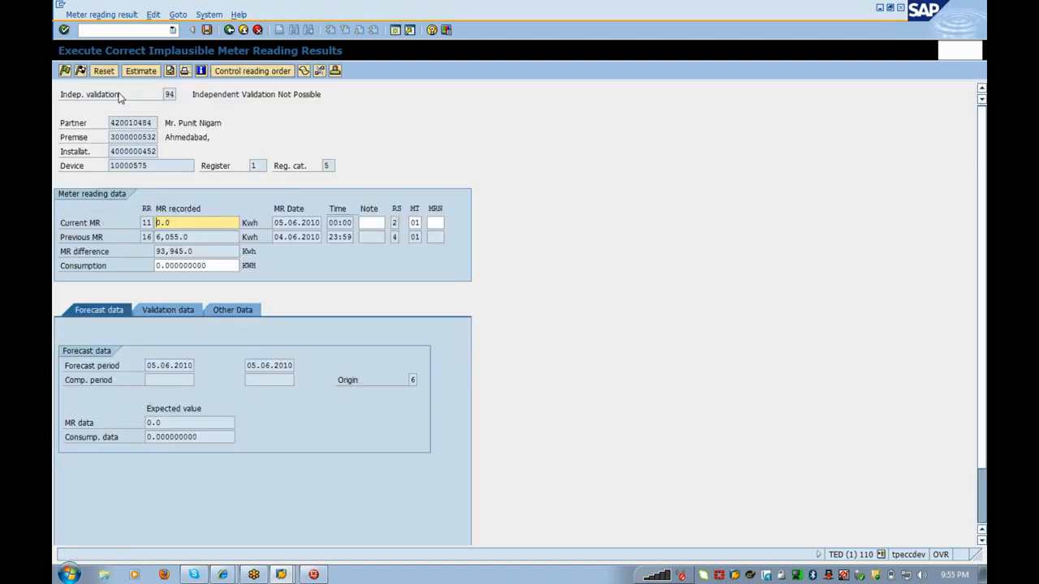
Step: Release the implausible 05.06.2010 reading and save it
left_click(65, 70)
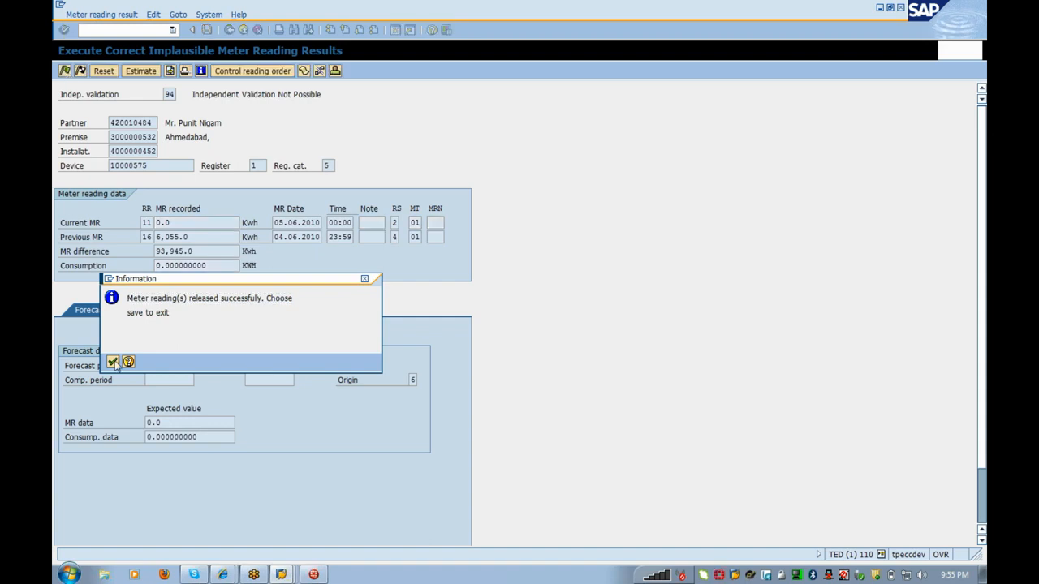
left_click(113, 362)
left_click(65, 70)
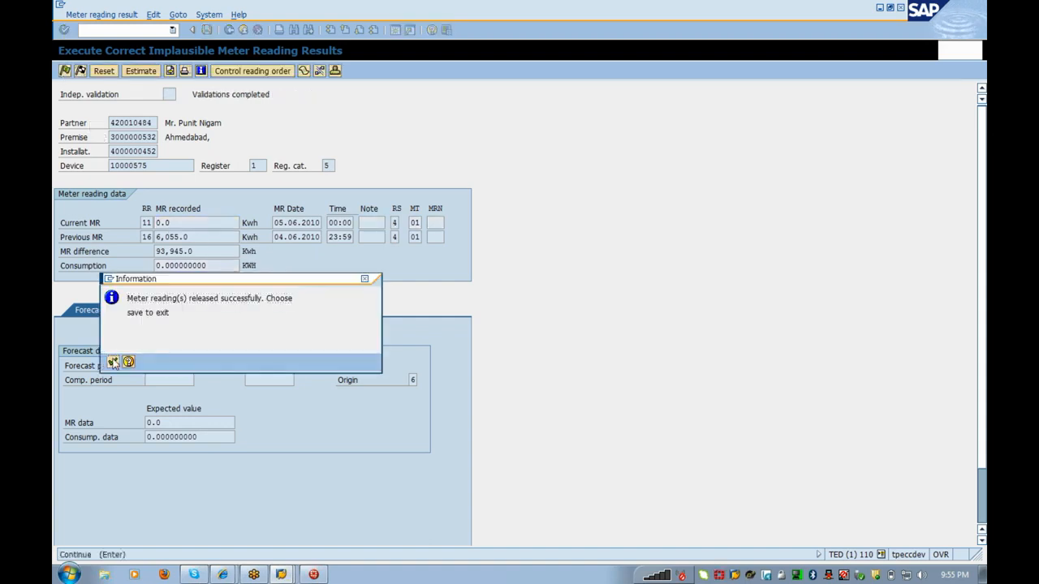
left_click(113, 362)
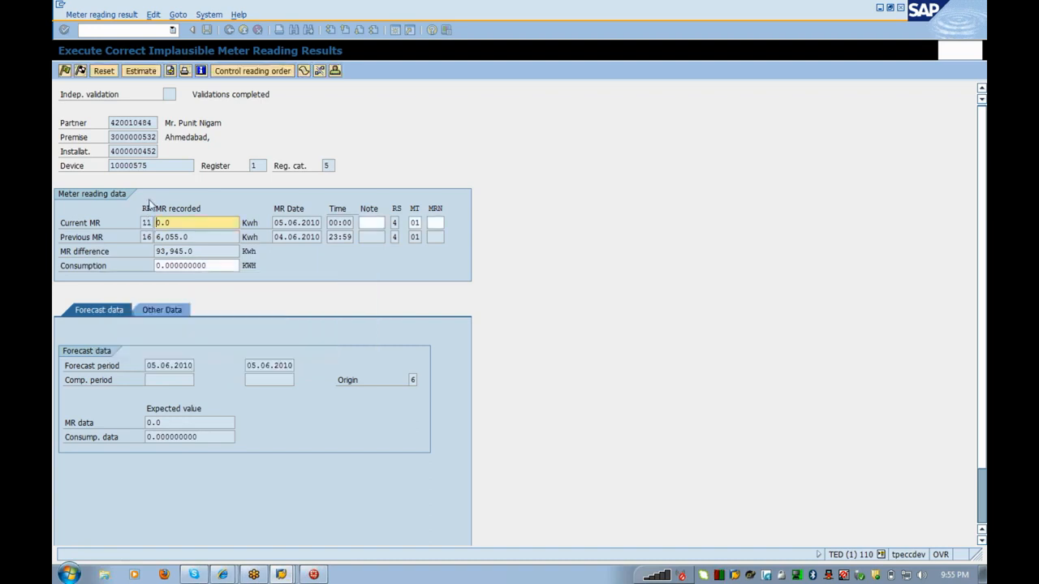
left_click(209, 29)
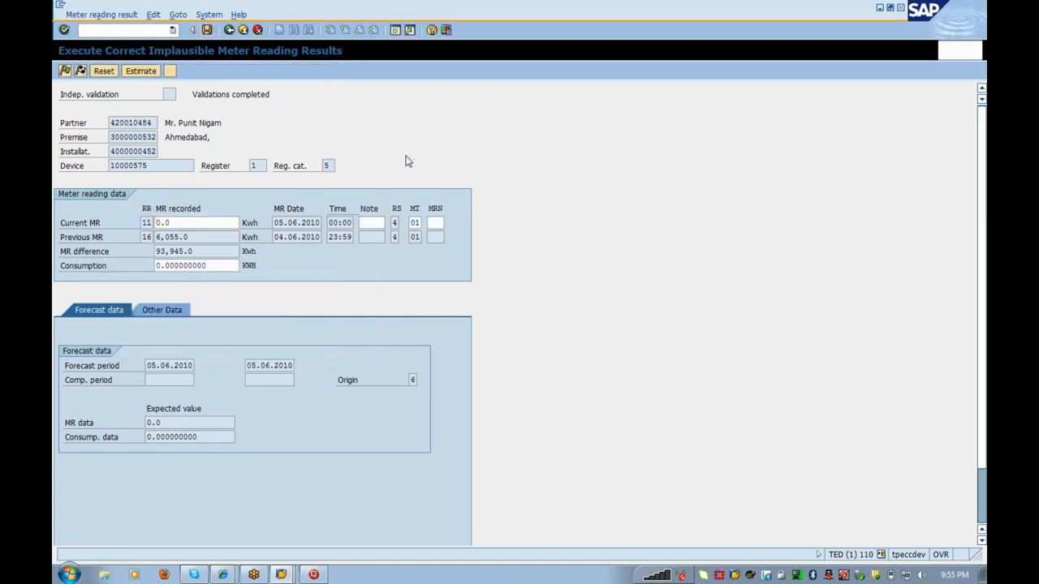
Step: Release and save the 04.08.2010 reading, then refresh the installation's billing orders
left_click(65, 71)
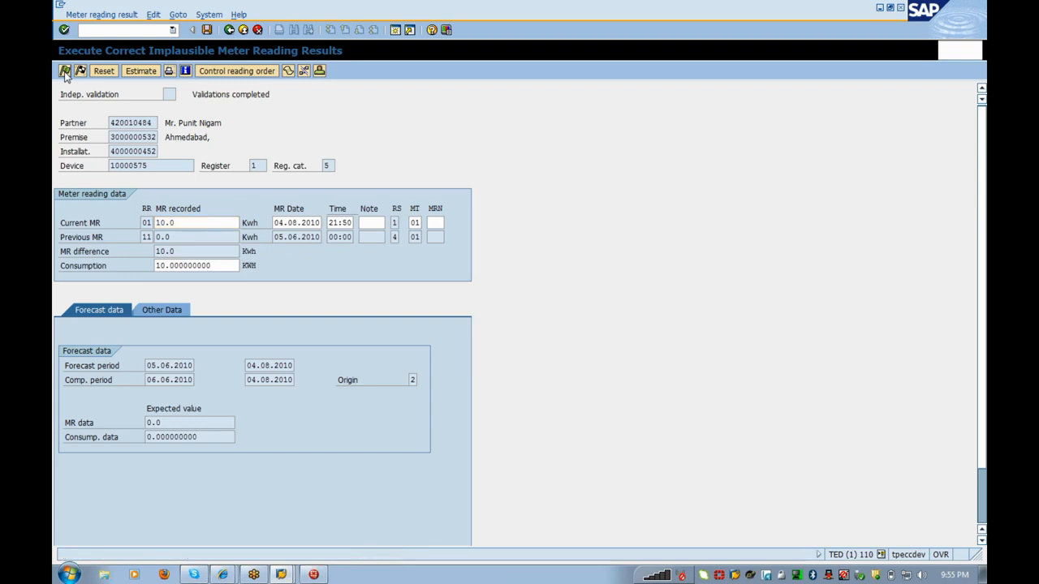
left_click(113, 362)
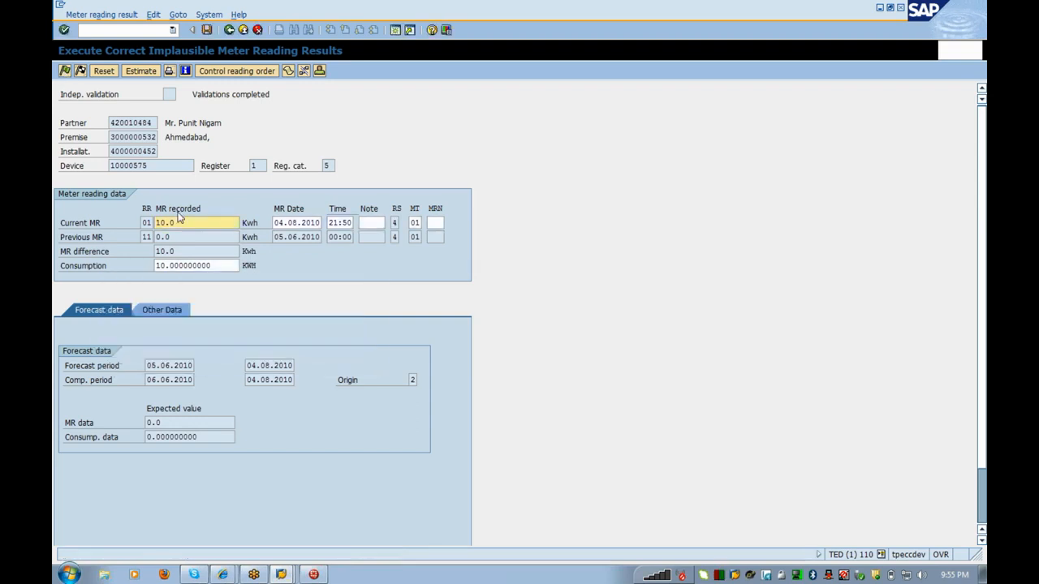
left_click(65, 72)
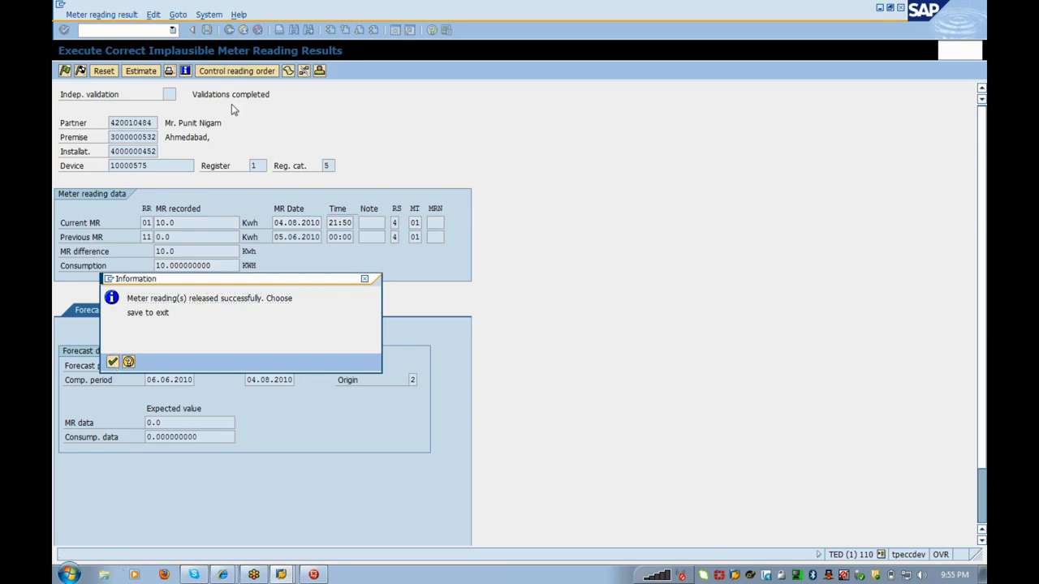
key("Return")
left_click(207, 30)
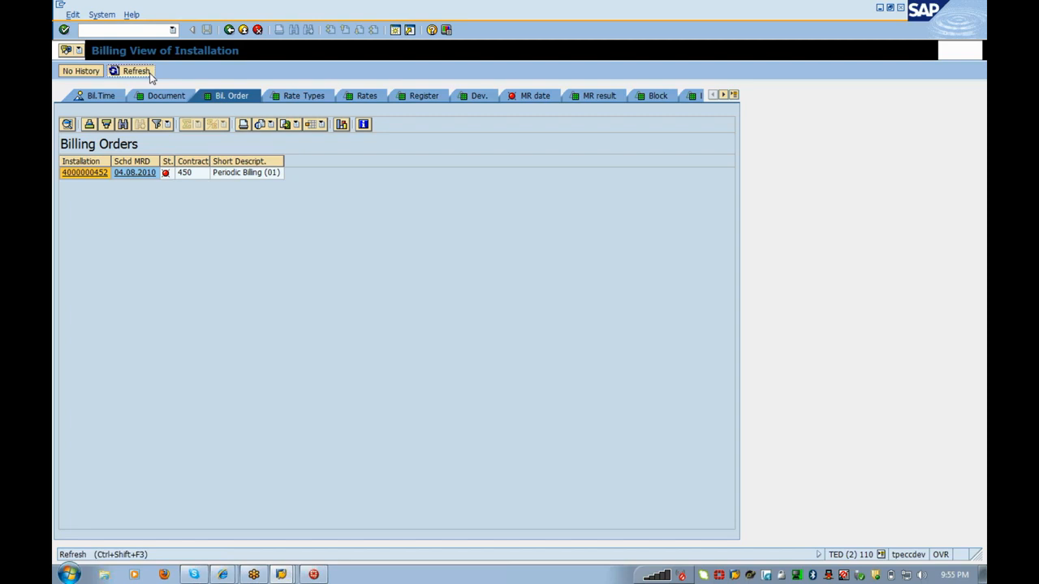
left_click(150, 77)
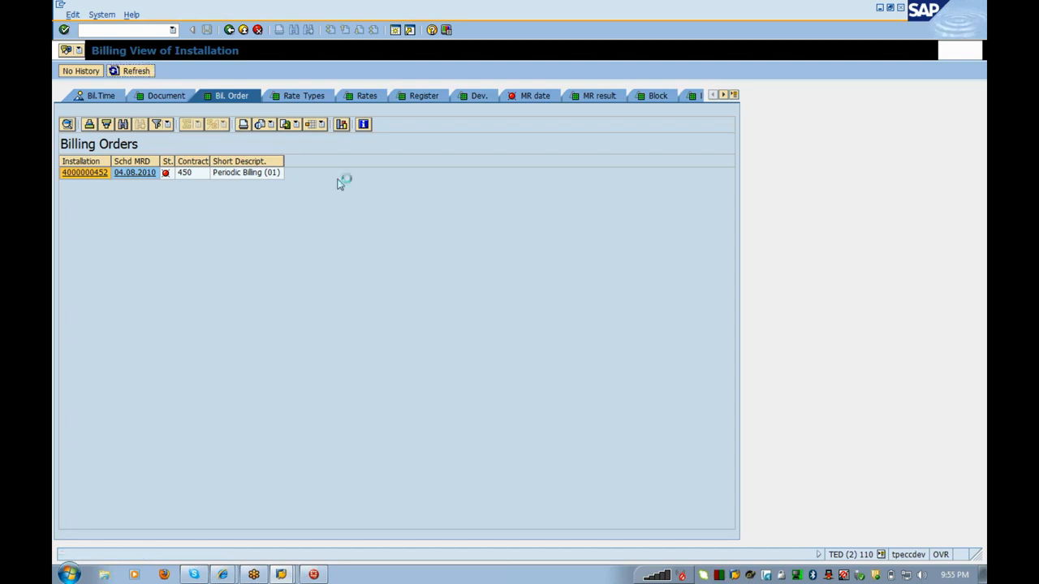
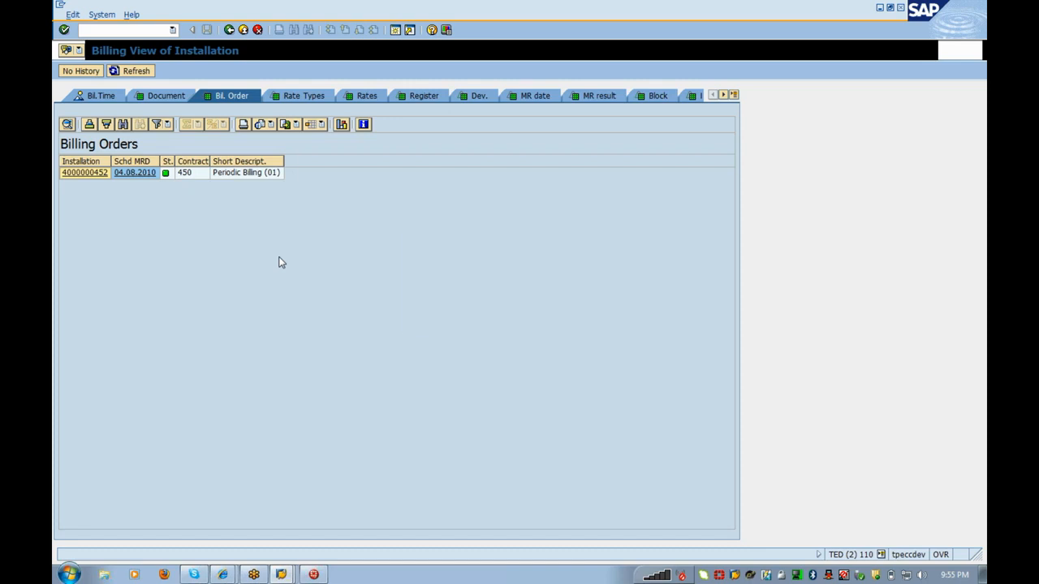
Step: In the other SAP window, start /nea20 manual billing and enter key date 04082010
key("alt+Tab")
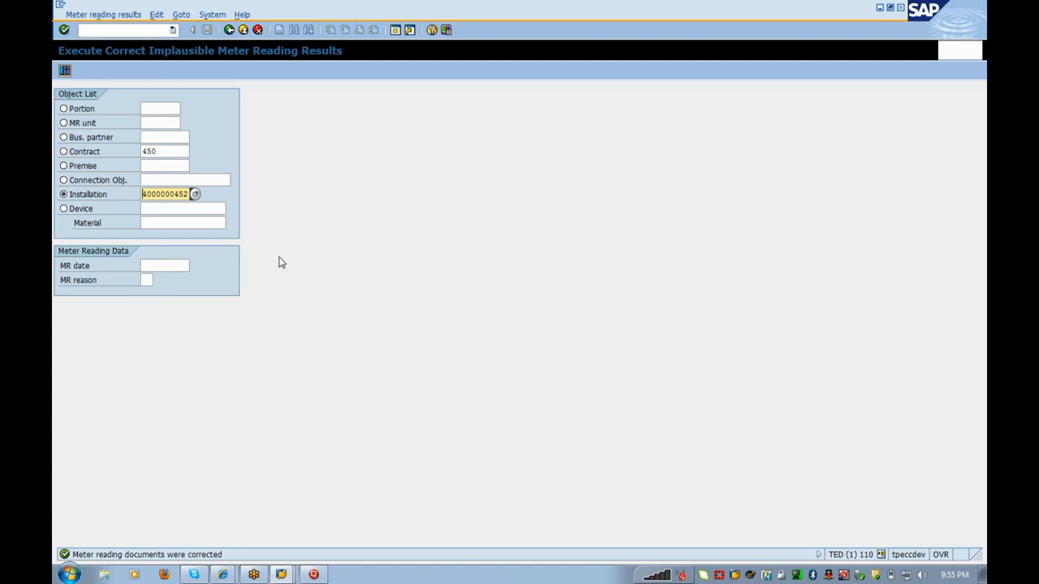
left_click(111, 30)
type("/nea20")
key("Return")
key("Tab")
type("0408201")
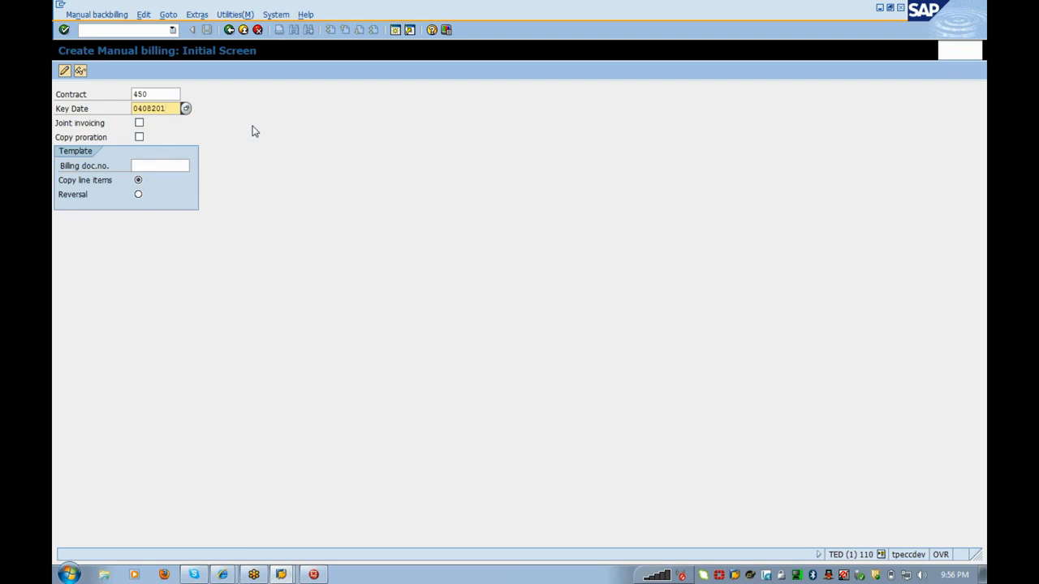
type("0")
Step: Confirm the key date, agree to bill the billing orders, and select contract 450's order
key("Return")
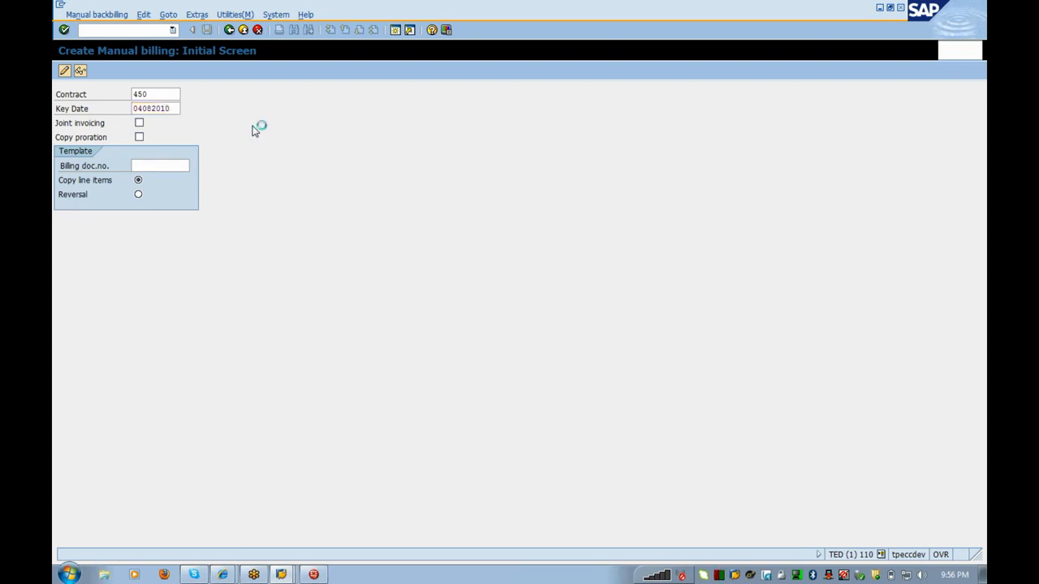
left_click(236, 227)
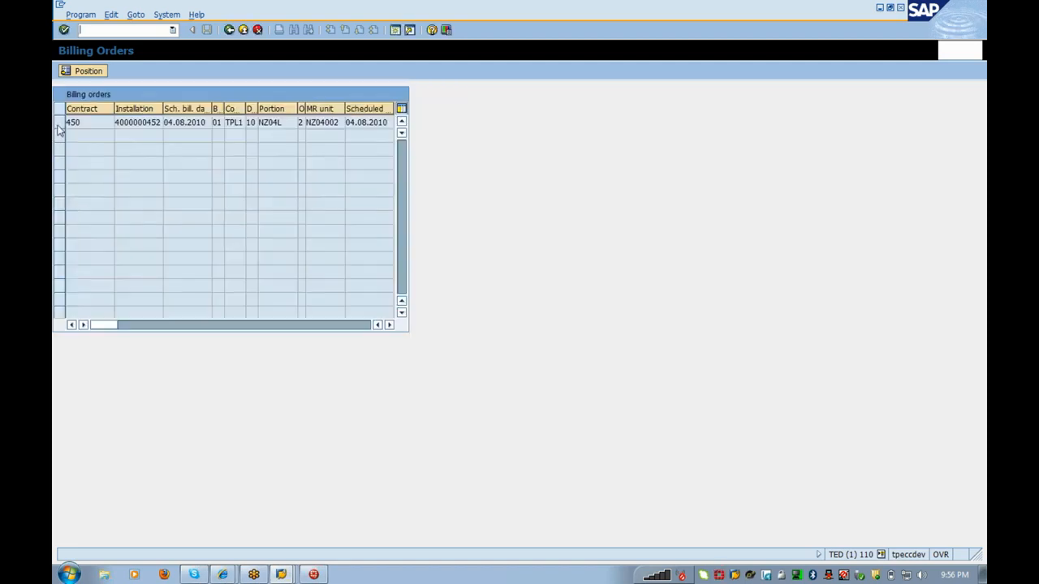
left_click(59, 123)
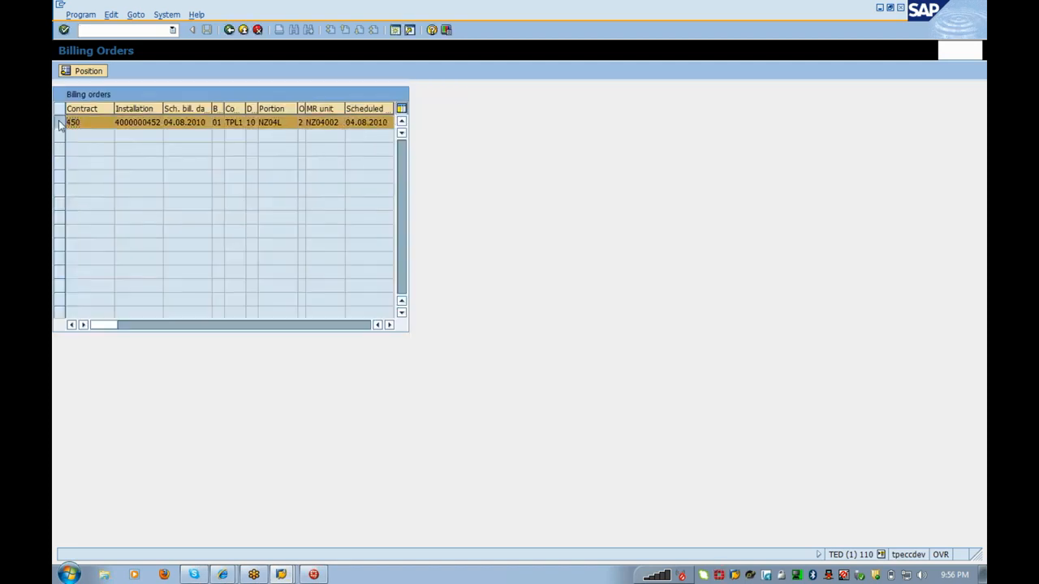
left_click(100, 111)
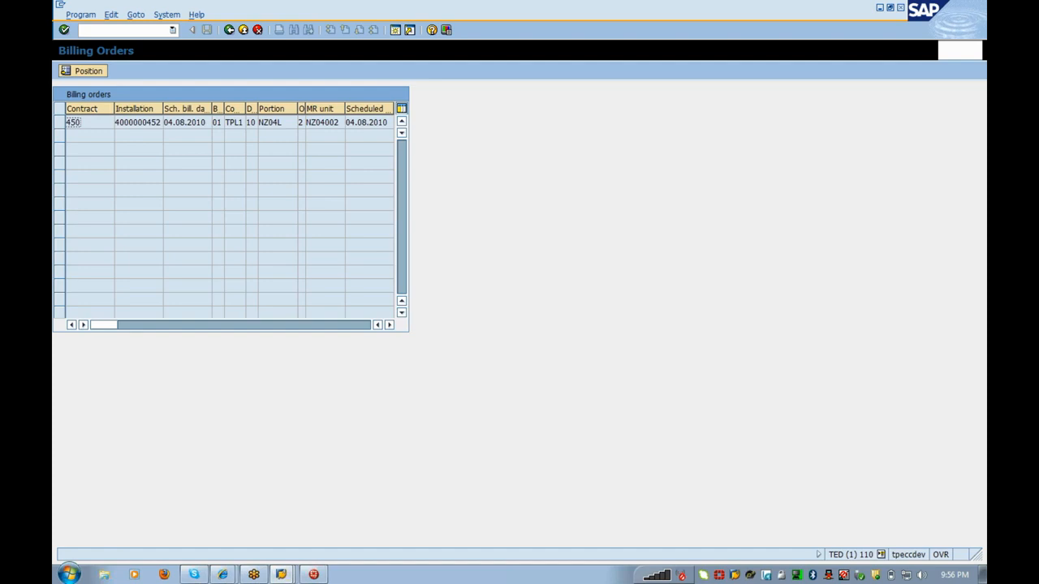
left_click(59, 123)
left_click(80, 75)
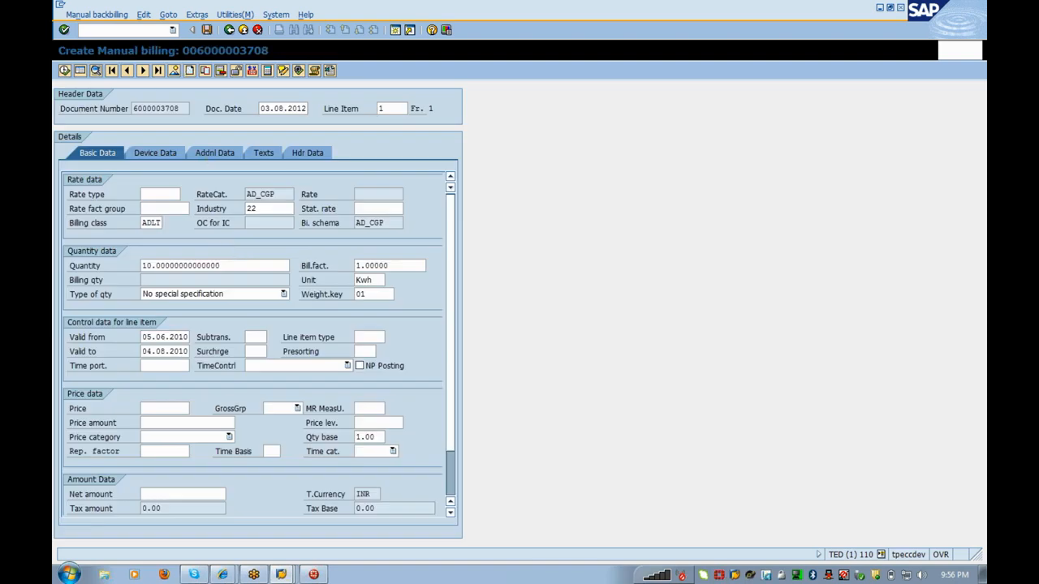
Step: Rerun /nea16 with key date 04082010 and open contract 450's 04.08.2010 billing order
type("/nea16")
key("Return")
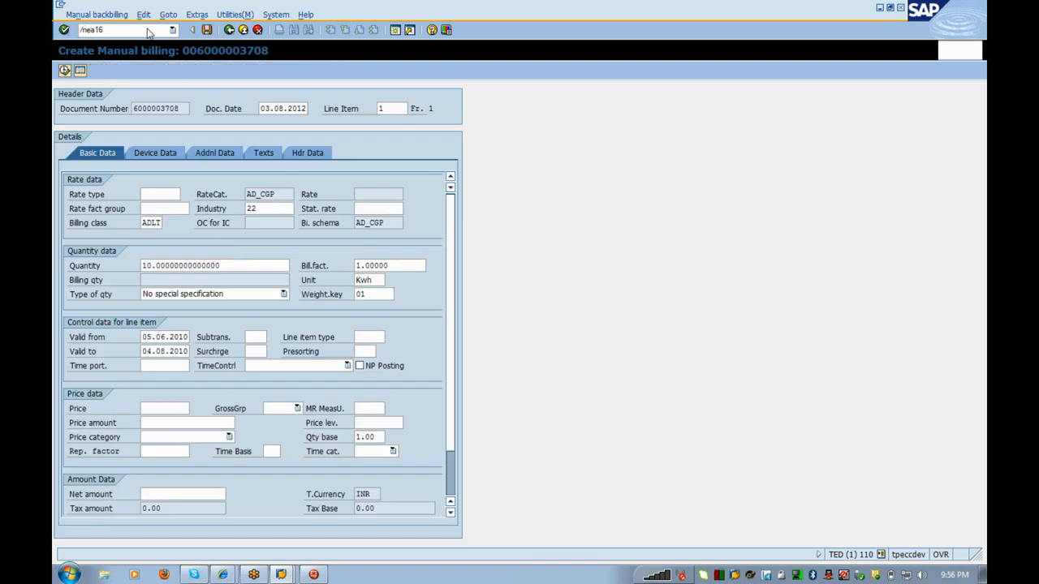
left_click_drag(133, 109, 190, 111)
key("Down")
key("Return")
key("Return")
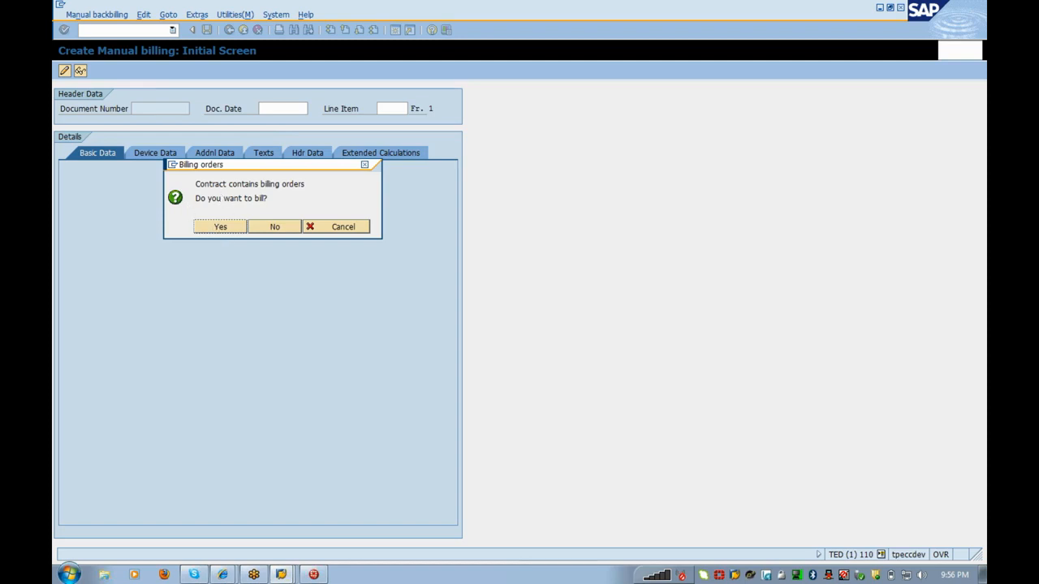
left_click(221, 227)
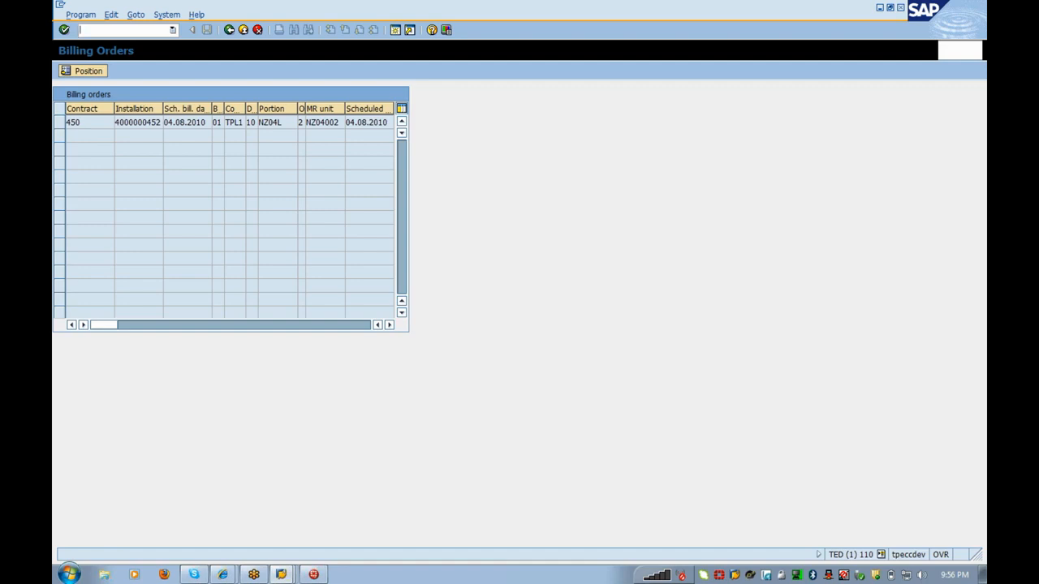
left_click_drag(204, 122, 165, 122)
double_click(92, 124)
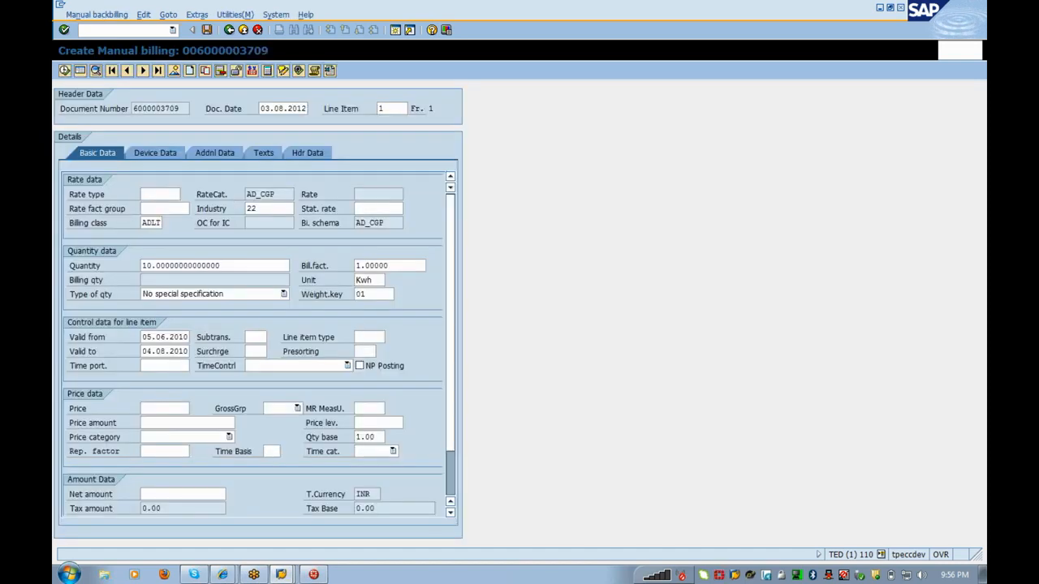
Step: Set the line item's rate type to FIXED from the rate type list
left_click(161, 194)
key("BackSpace")
left_click(185, 194)
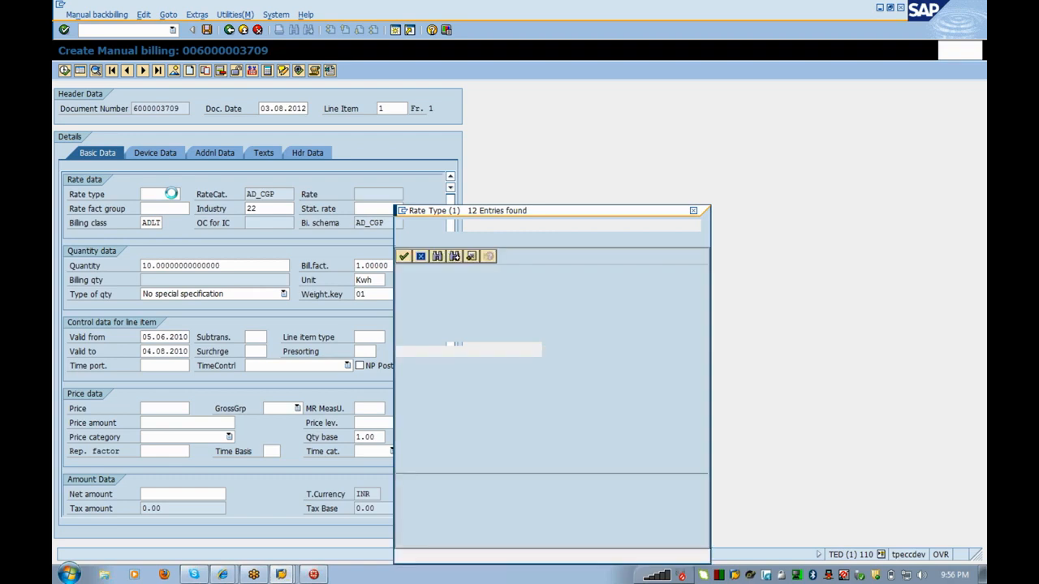
double_click(431, 333)
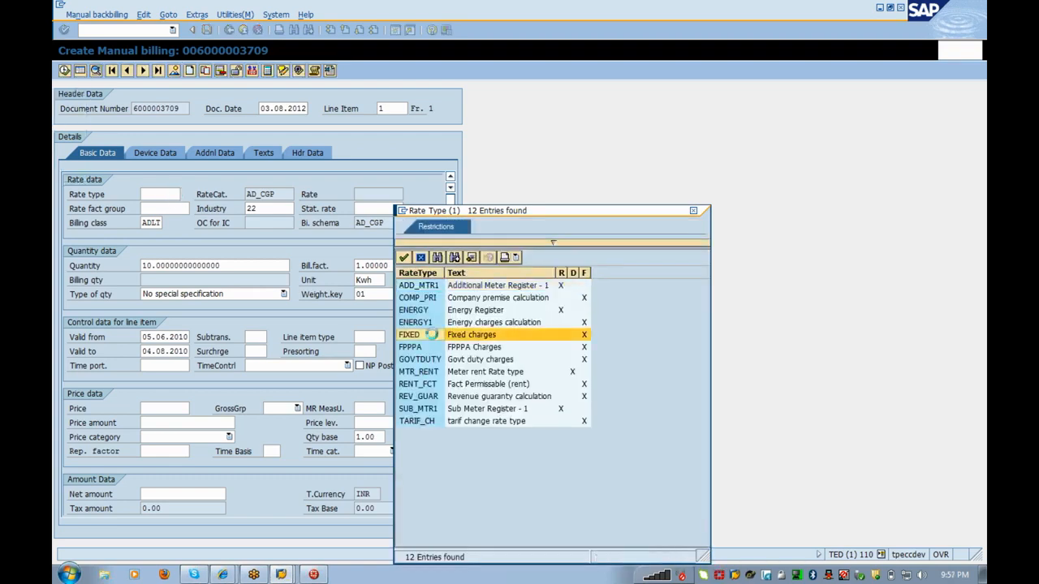
Step: Search the subtransaction list and choose ENCC Energy Charges instead of AGSC
left_click(252, 337)
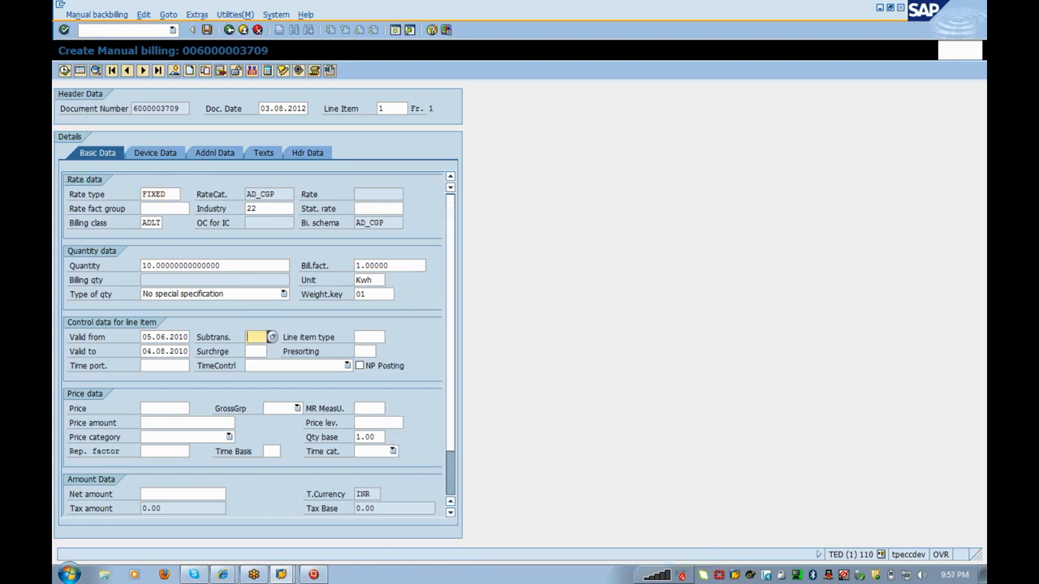
left_click(259, 351)
left_click(272, 337)
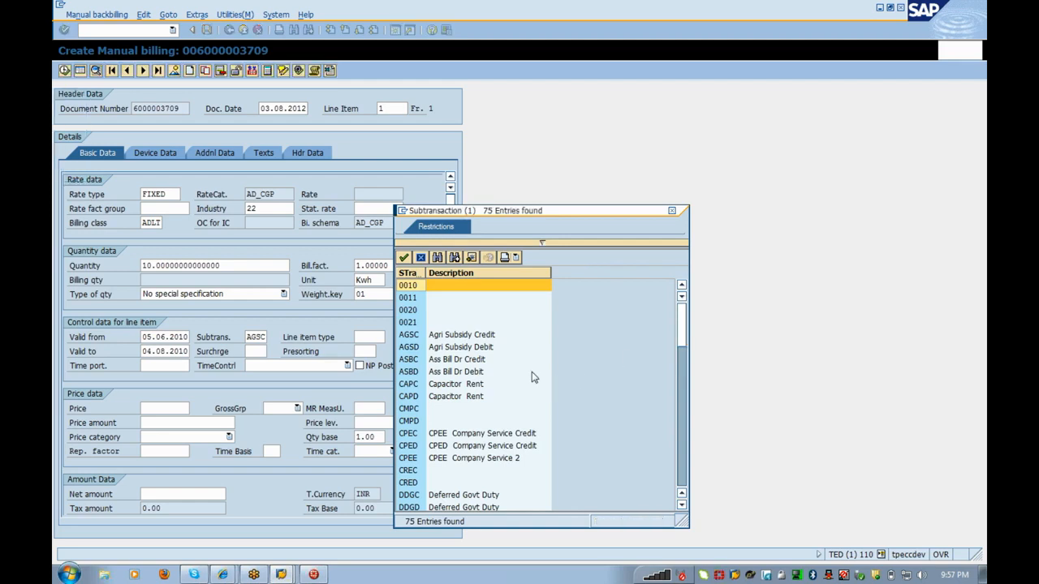
key("ctrl+f")
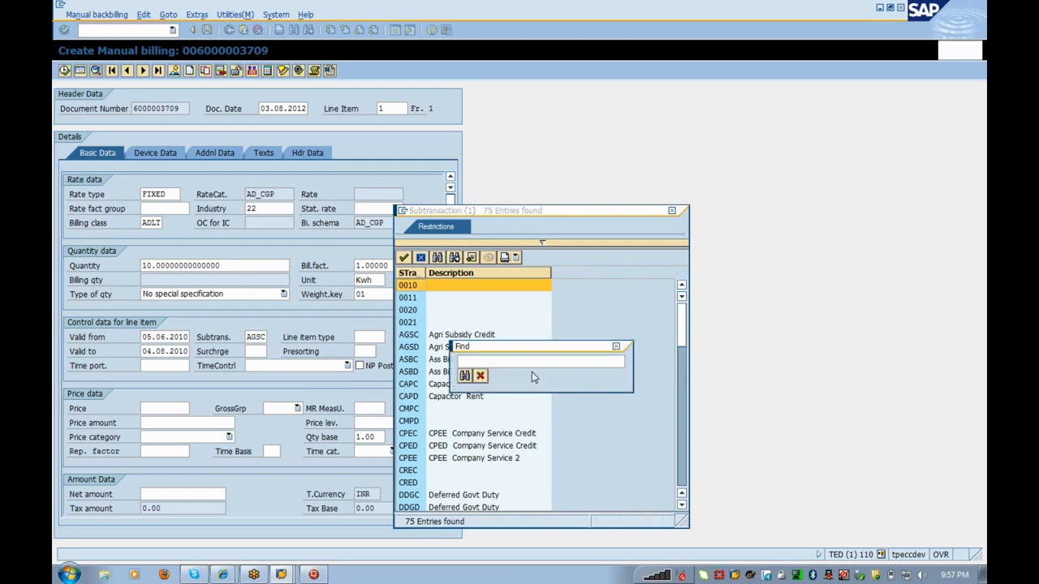
type("cgp")
key("Return")
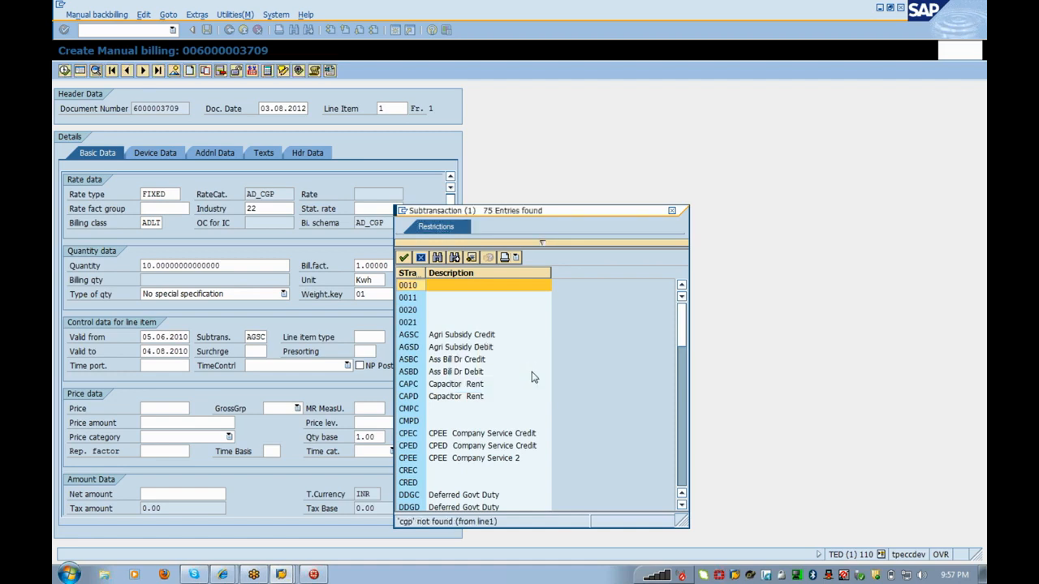
key("ctrl+f")
key("BackSpace")
key("BackSpace")
key("BackSpace")
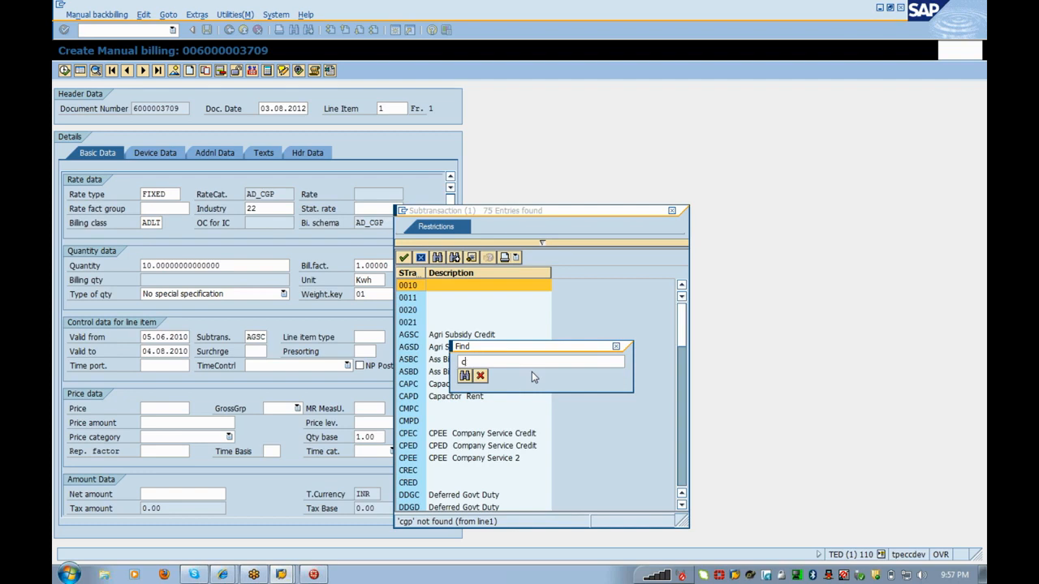
type("ene")
key("Return")
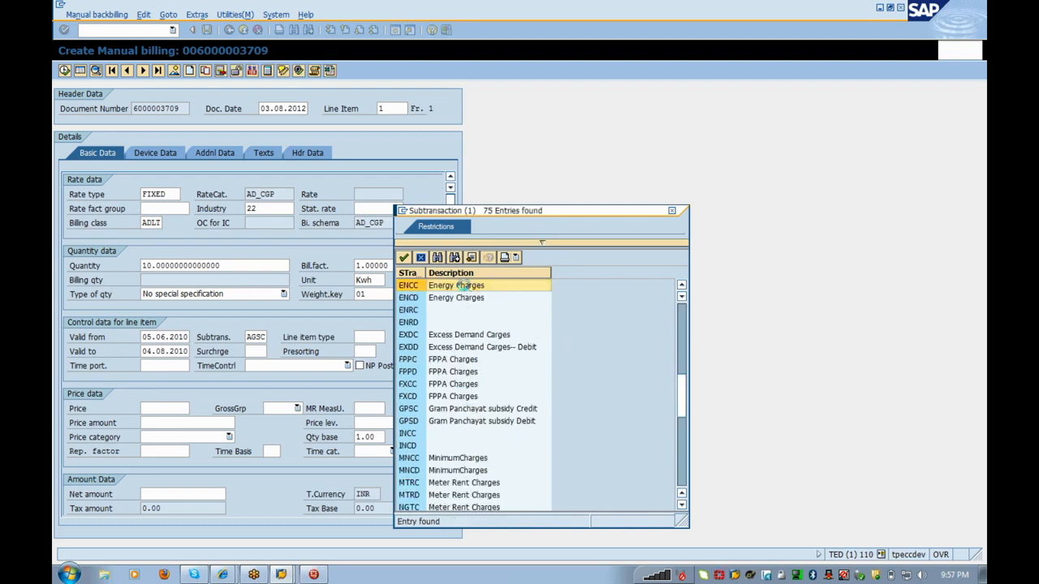
double_click(465, 289)
key("Tab")
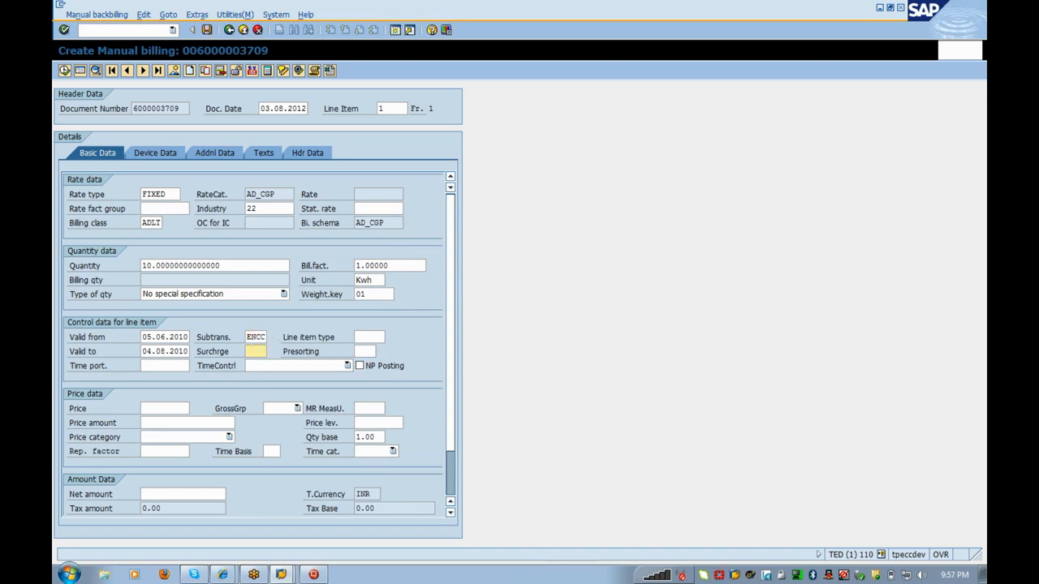
Step: Set line item type 000001, rate type ENERGY and presorting 0001 on the line item
key("Tab")
key("Up")
type("0")
key("Down")
key("Return")
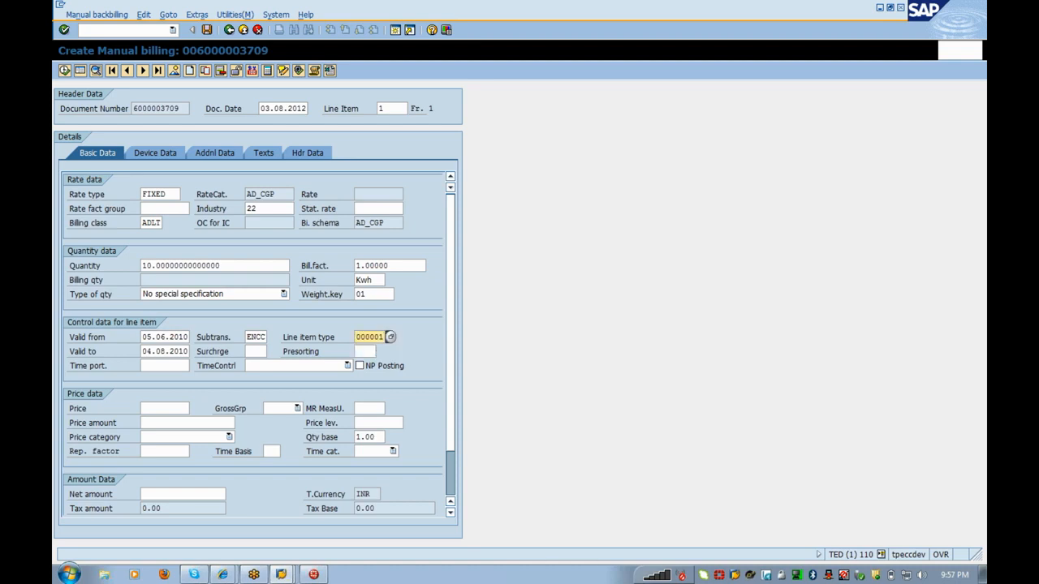
left_click_drag(168, 195, 95, 207)
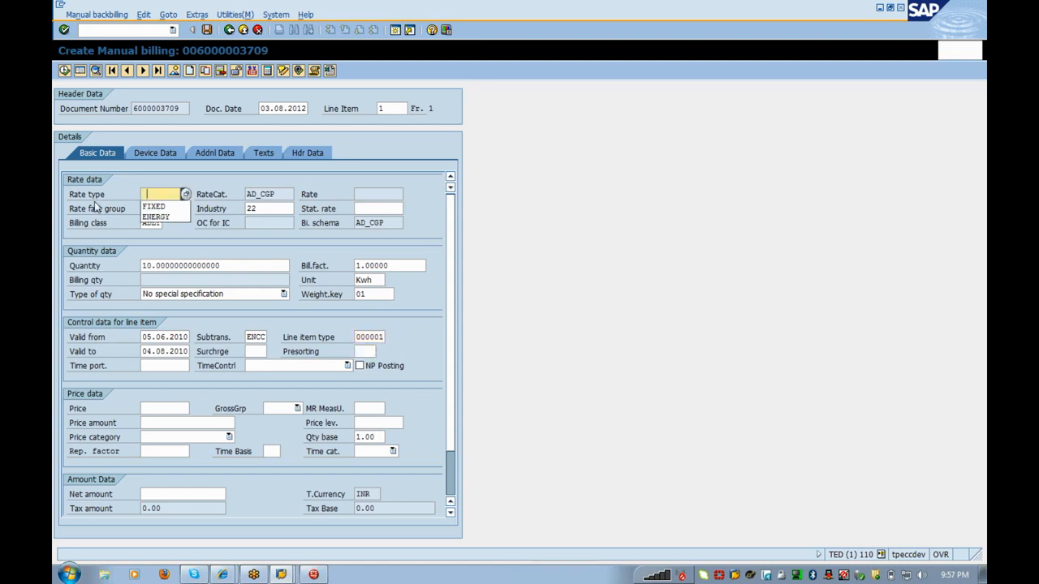
left_click(168, 217)
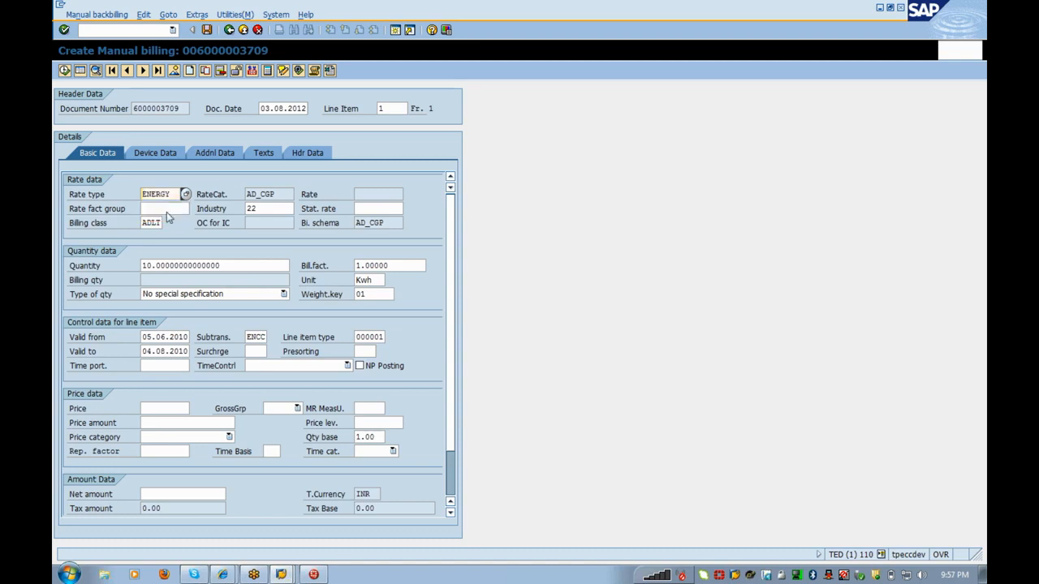
key("Return")
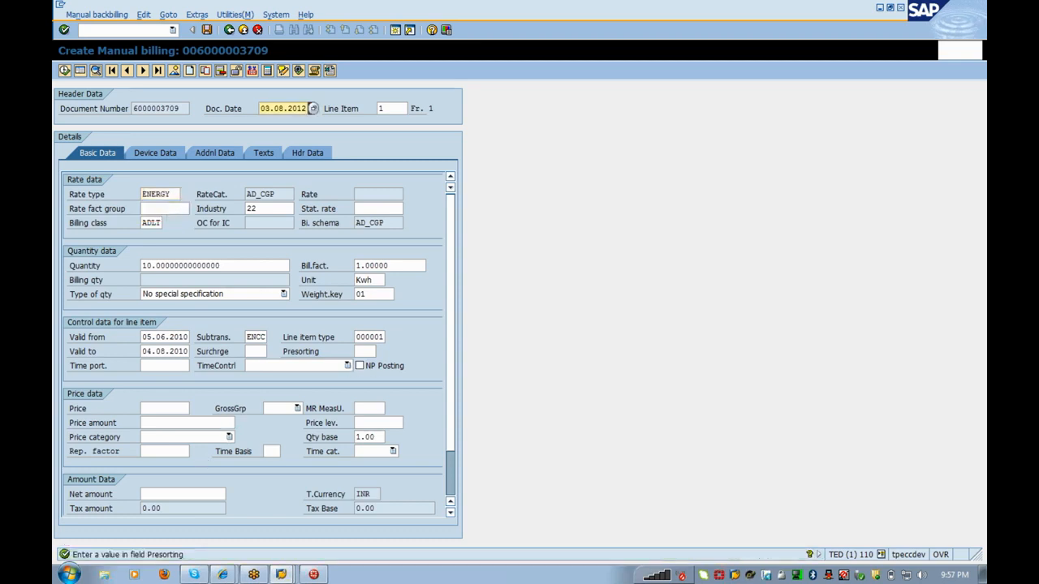
left_click(365, 352)
left_click(362, 370)
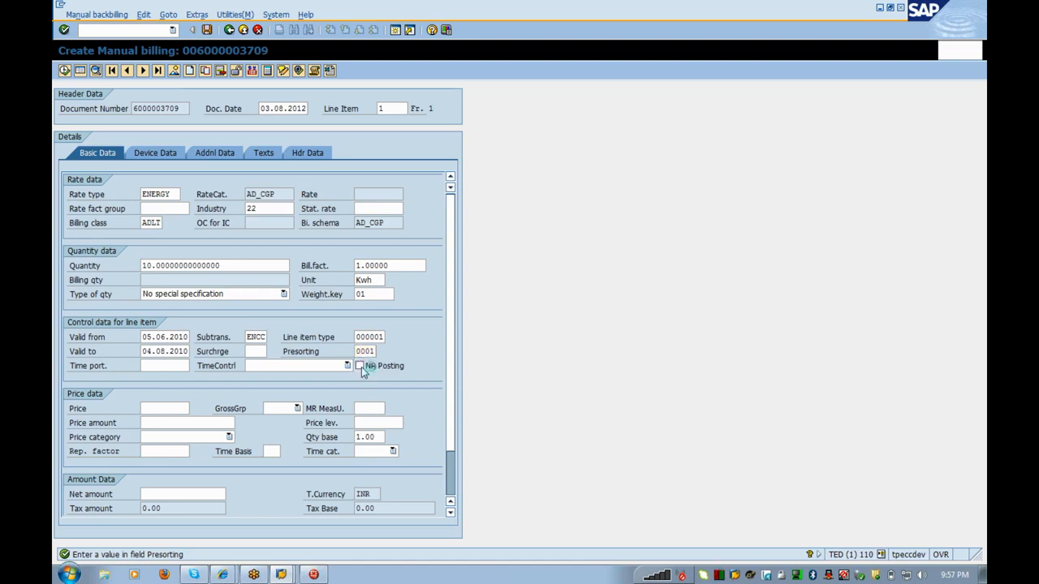
key("Return")
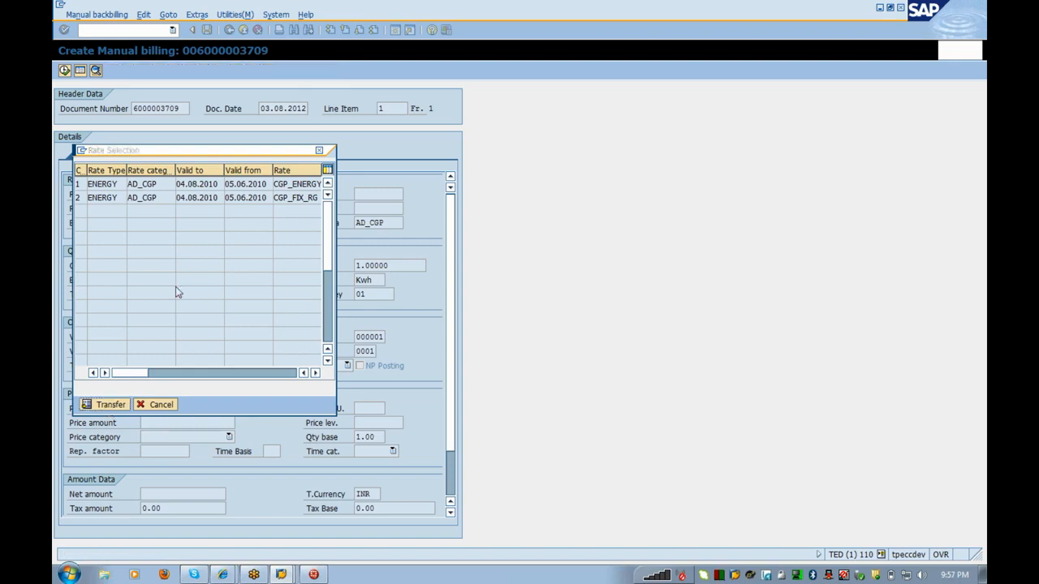
Step: Enter rate fact group 1000, choose rate CGP_ENERGY, and attempt saving, which hits a CO assignment error
type("1000")
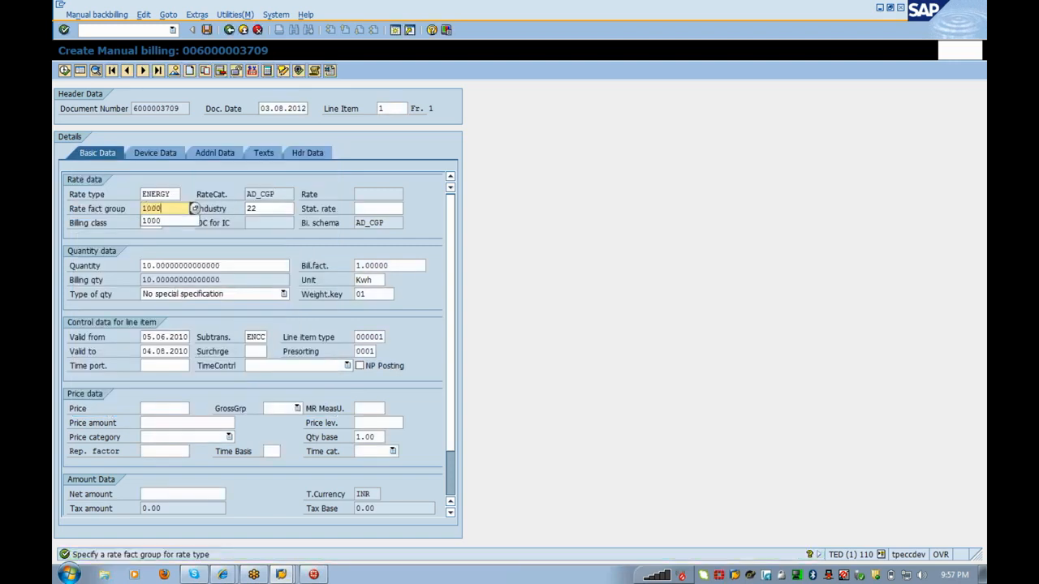
key("Return")
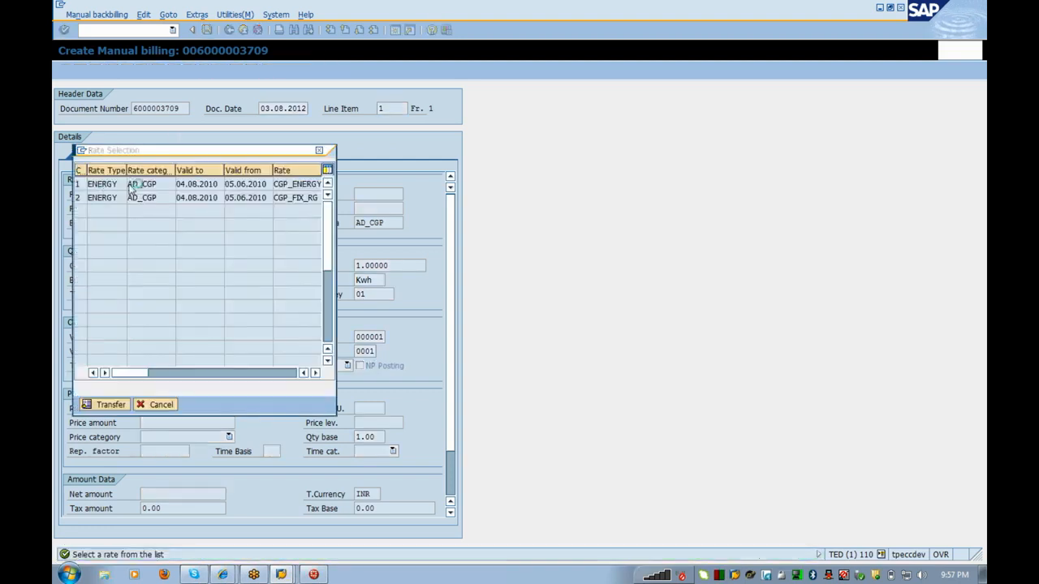
double_click(134, 185)
left_click(206, 30)
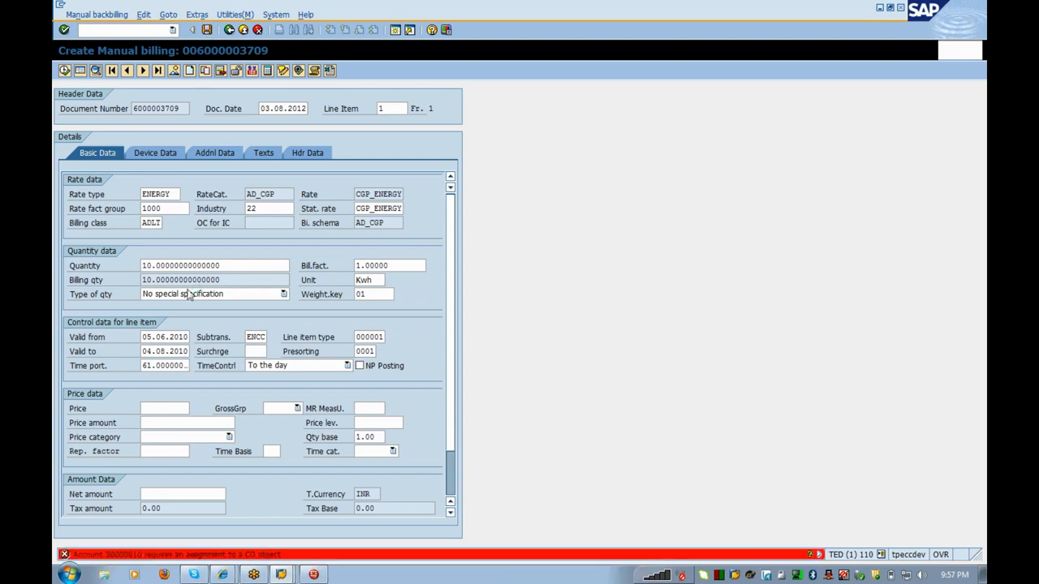
key("Return")
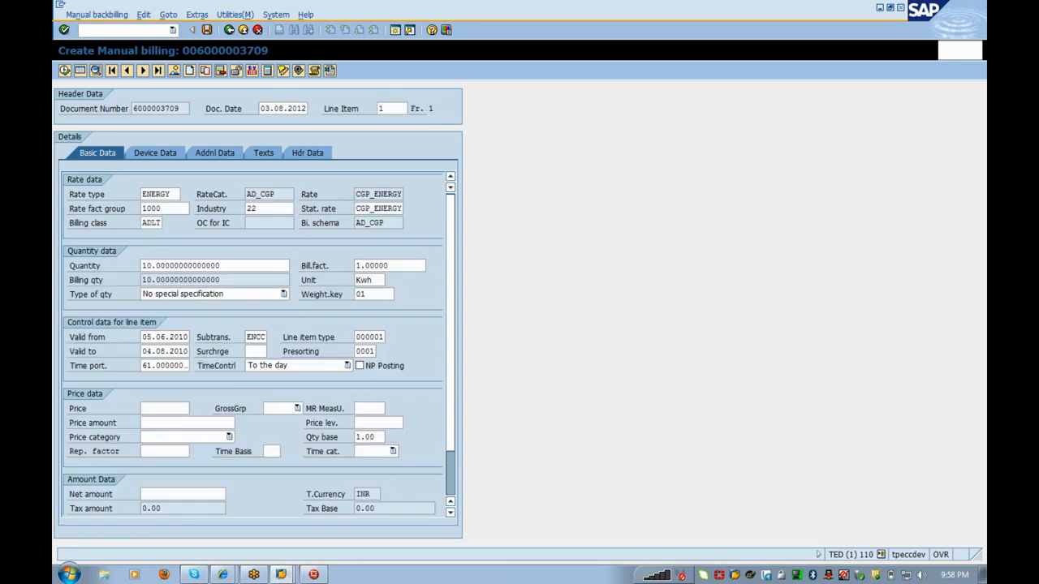
left_click(209, 32)
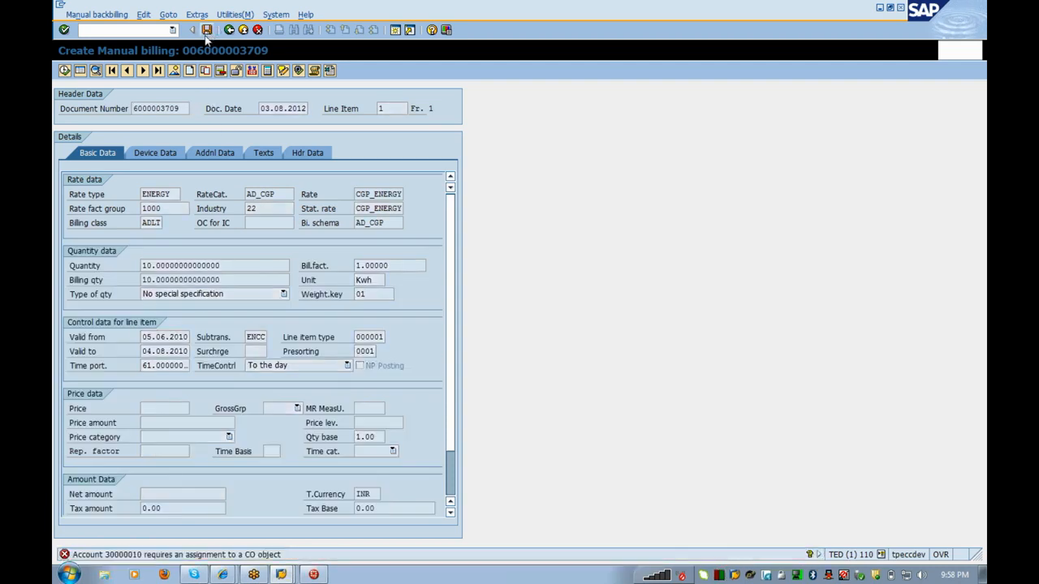
key("Return")
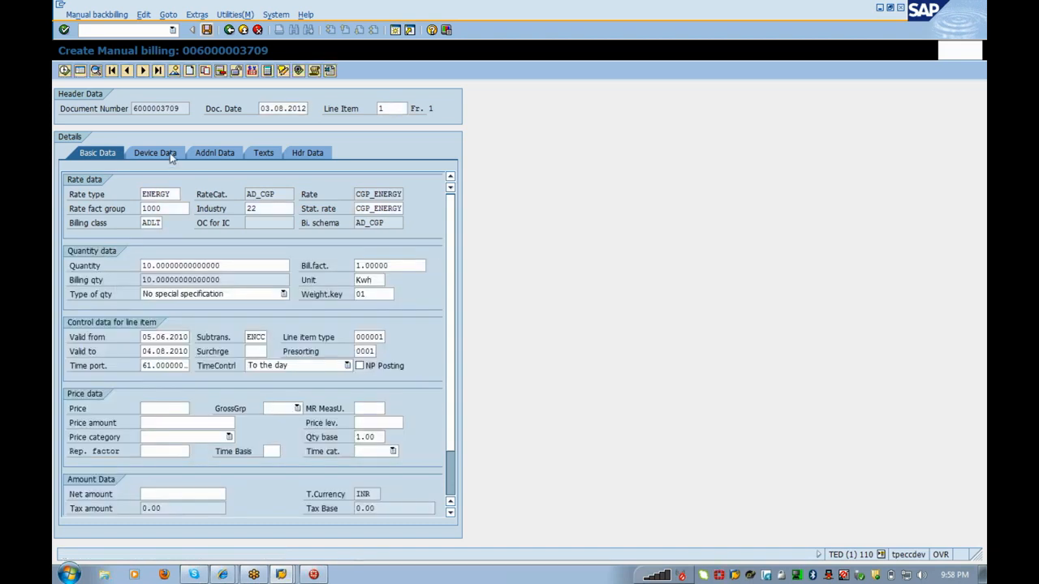
Step: Check the line item's additional data, then return to its basic data
left_click(213, 157)
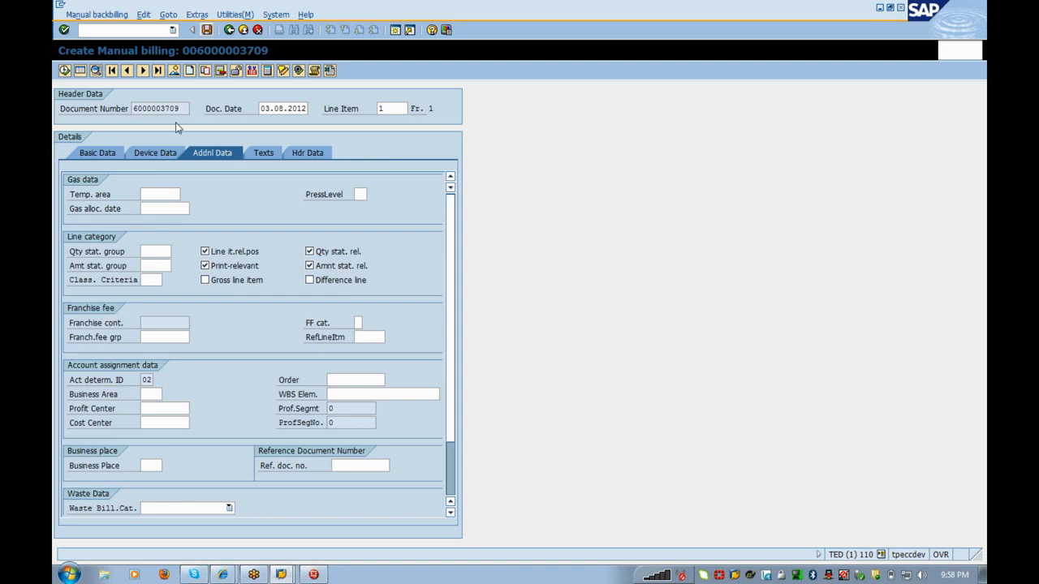
left_click(120, 152)
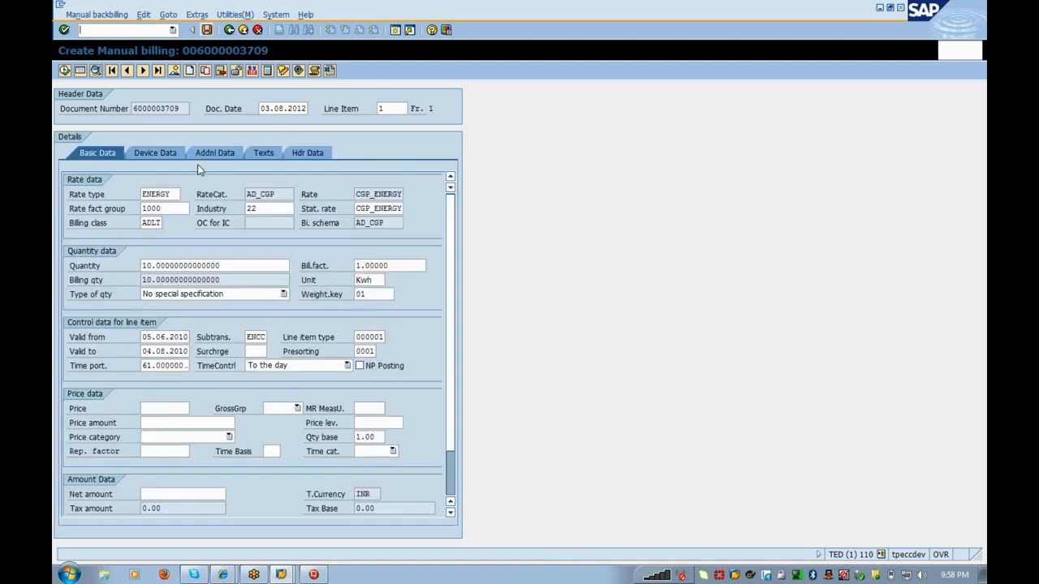
key("alt+Tab")
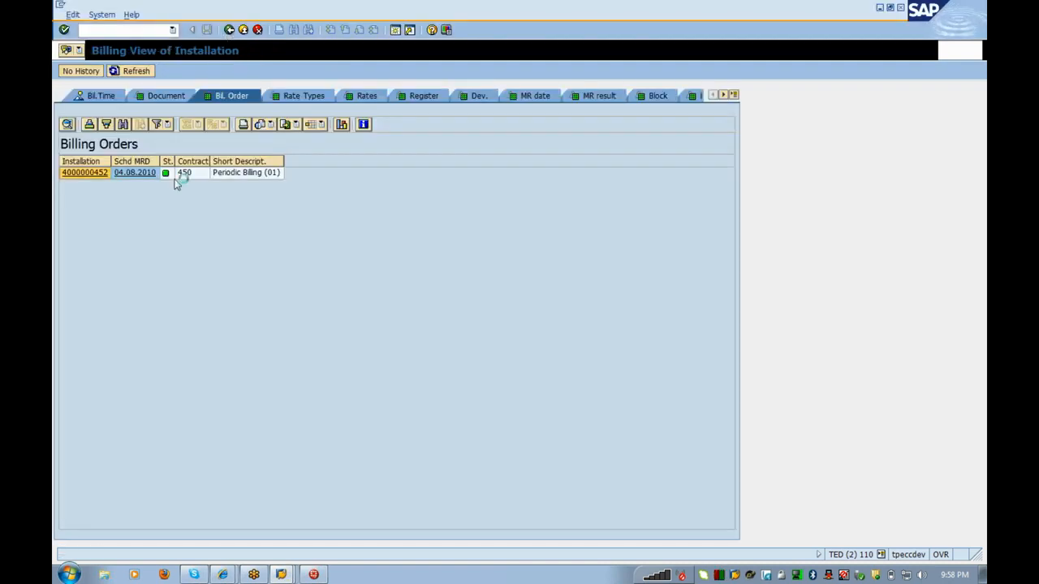
Step: Review contract 450's billing data, noting the empty CO account assignment, and launch /oea21
double_click(174, 180)
double_click(167, 139)
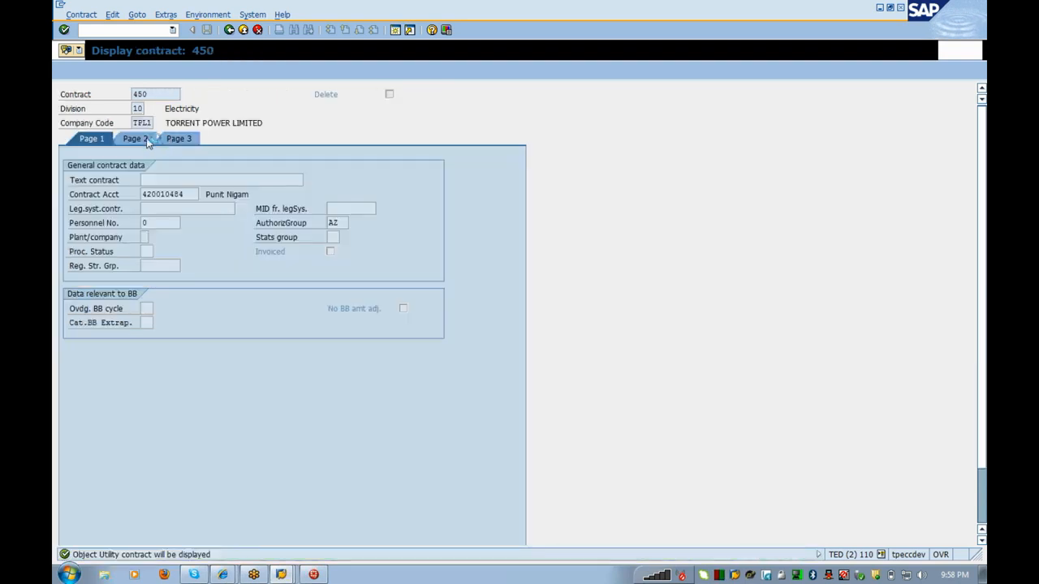
left_click(144, 140)
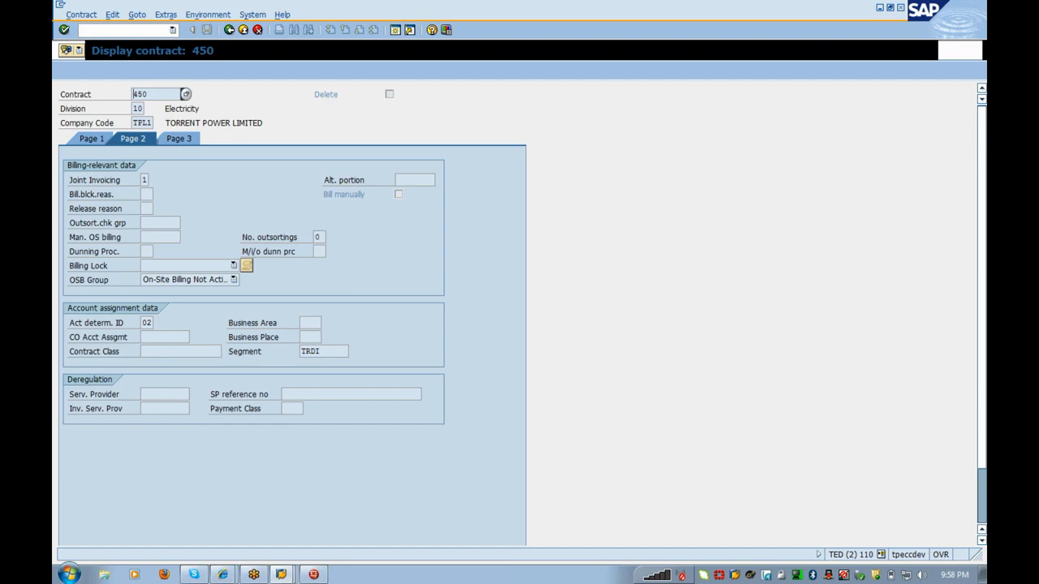
left_click(162, 337)
left_click_drag(157, 95, 70, 104)
key("ctrl+c")
left_click(123, 30)
key("Return")
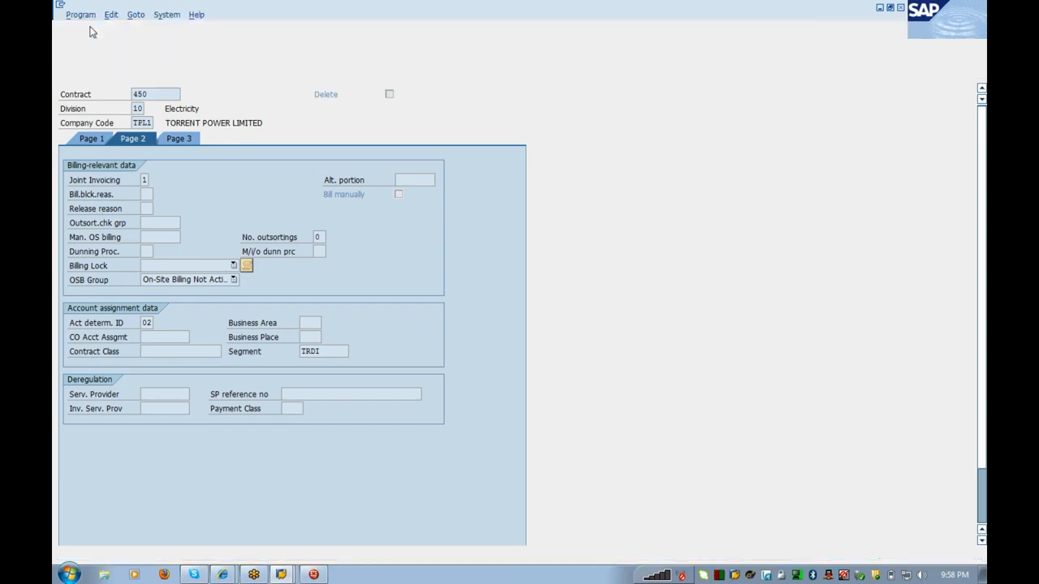
Step: Open contract 450 for changing with /nes21
type("/nes21")
key("Return")
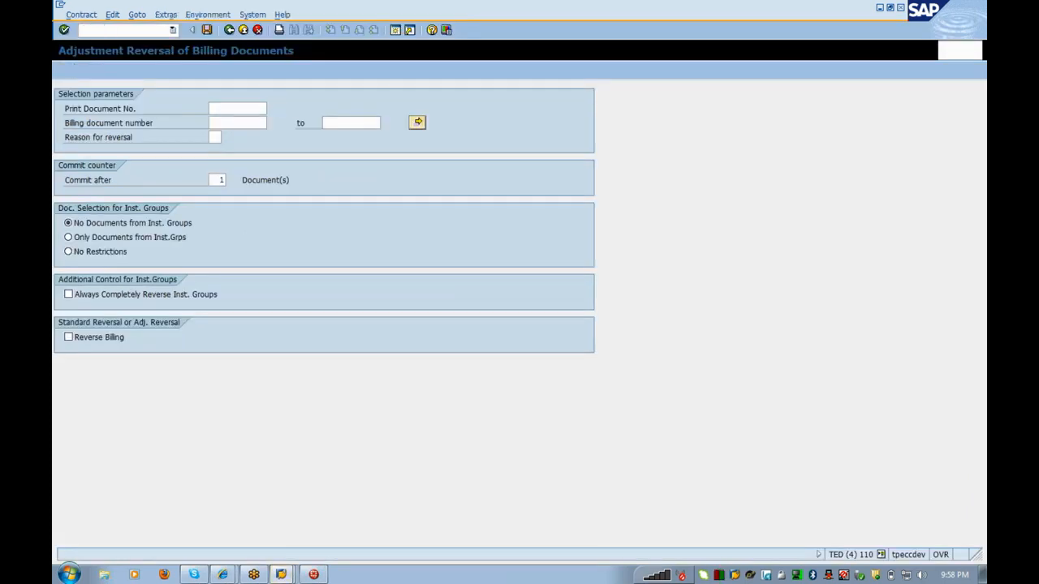
key("Return")
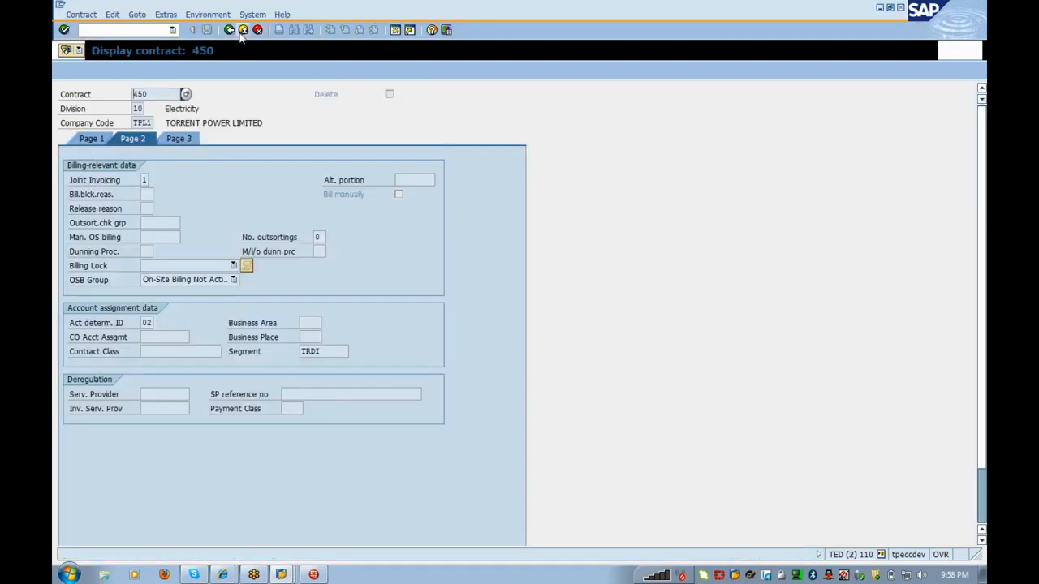
left_click(242, 31)
left_click(257, 30)
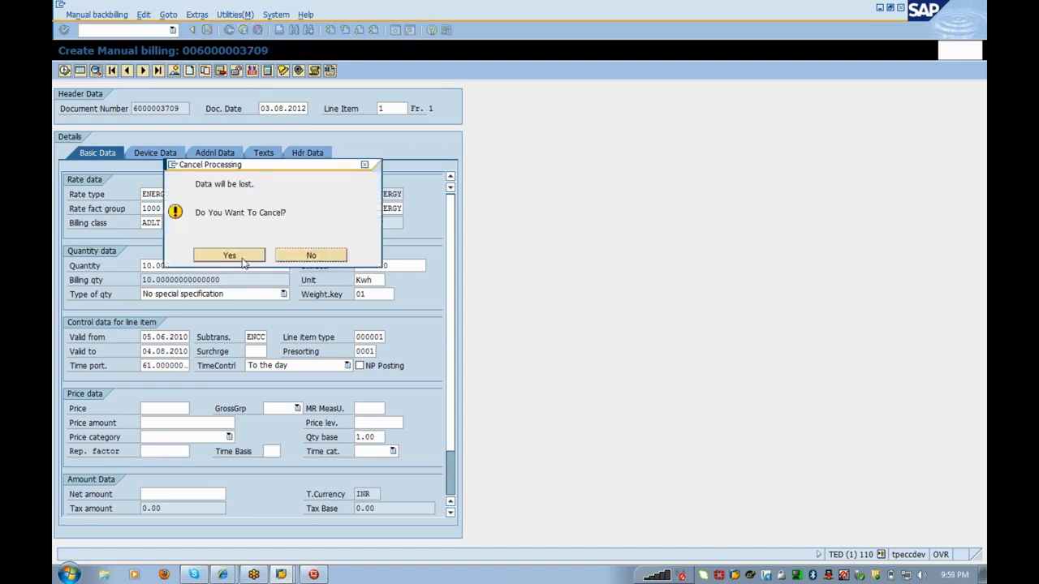
left_click(230, 255)
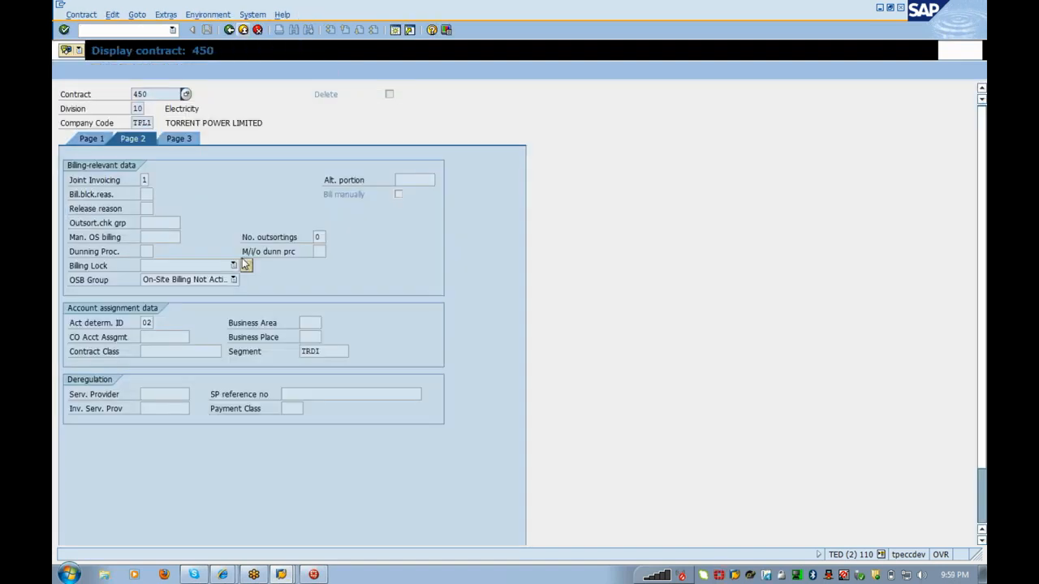
Step: On contract 450's Page 2, choose CO account assignment AHMEDABAD and save the contract
key("Return")
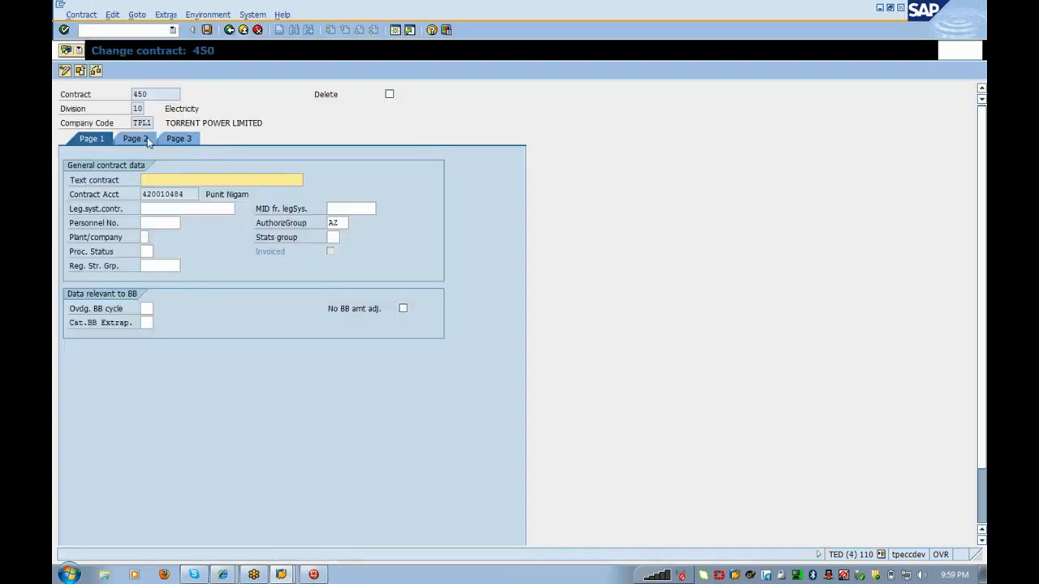
left_click(147, 139)
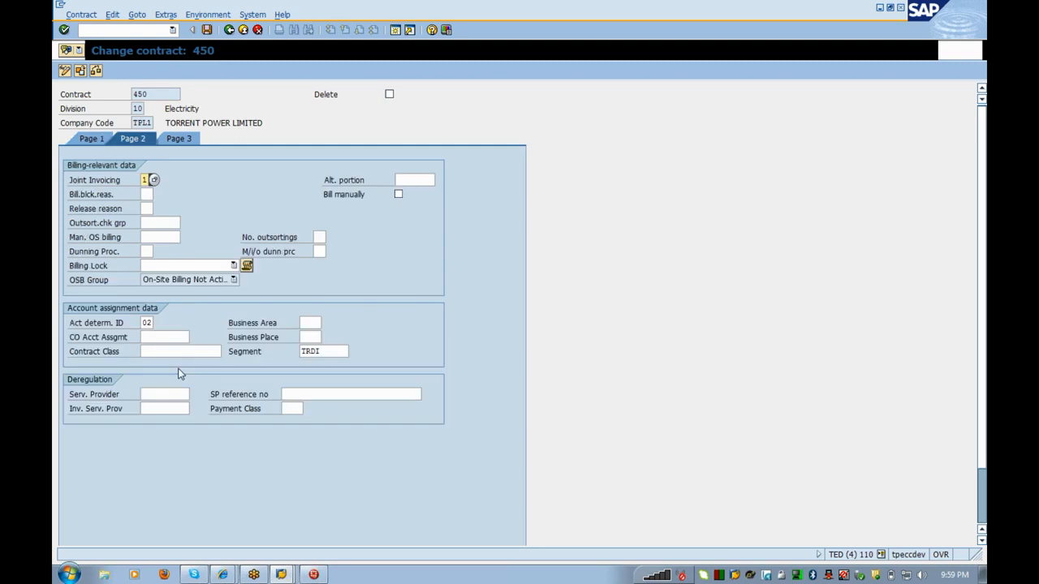
left_click(182, 338)
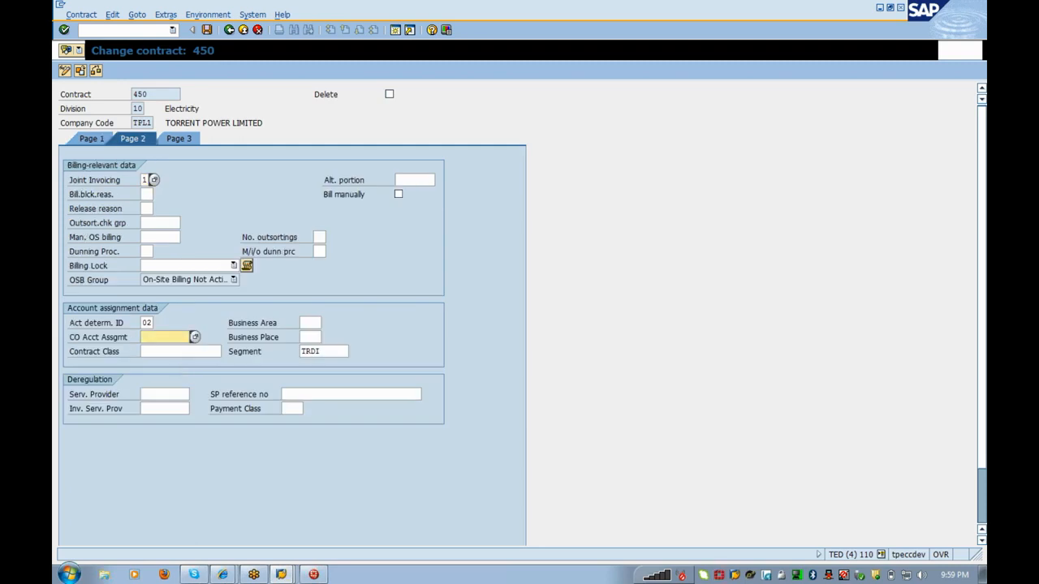
left_click(195, 336)
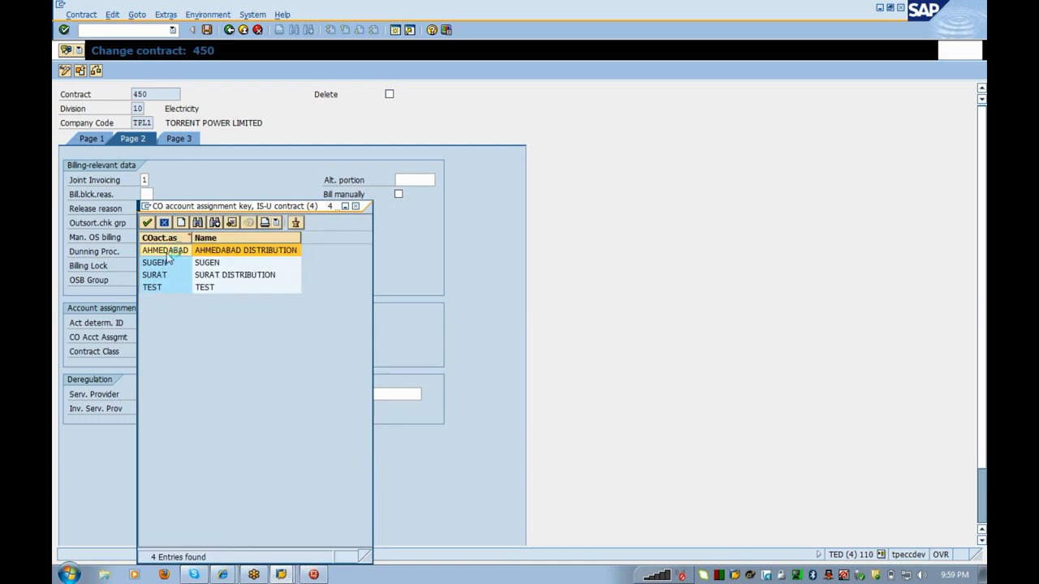
double_click(167, 253)
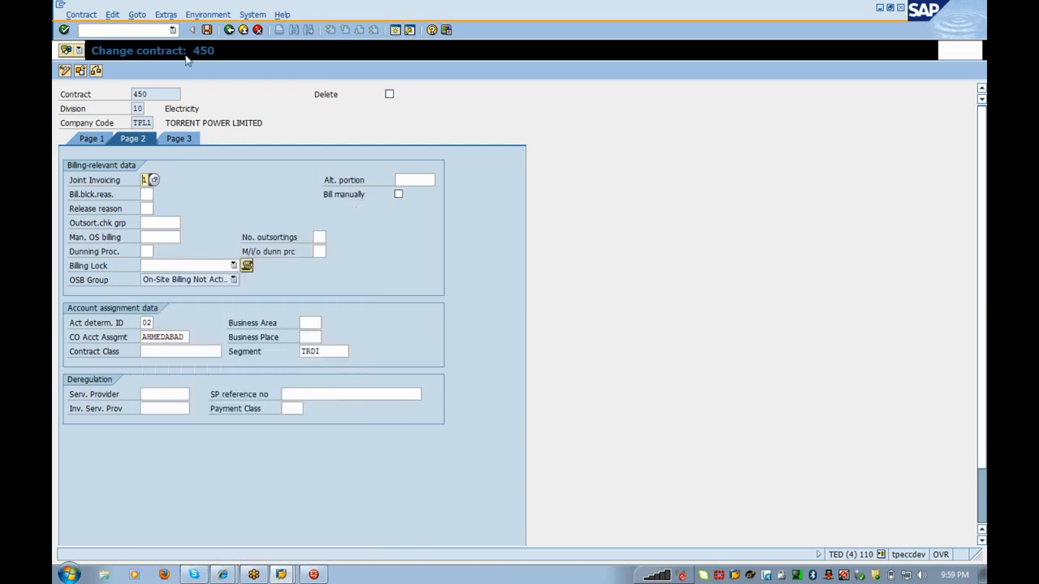
left_click(208, 31)
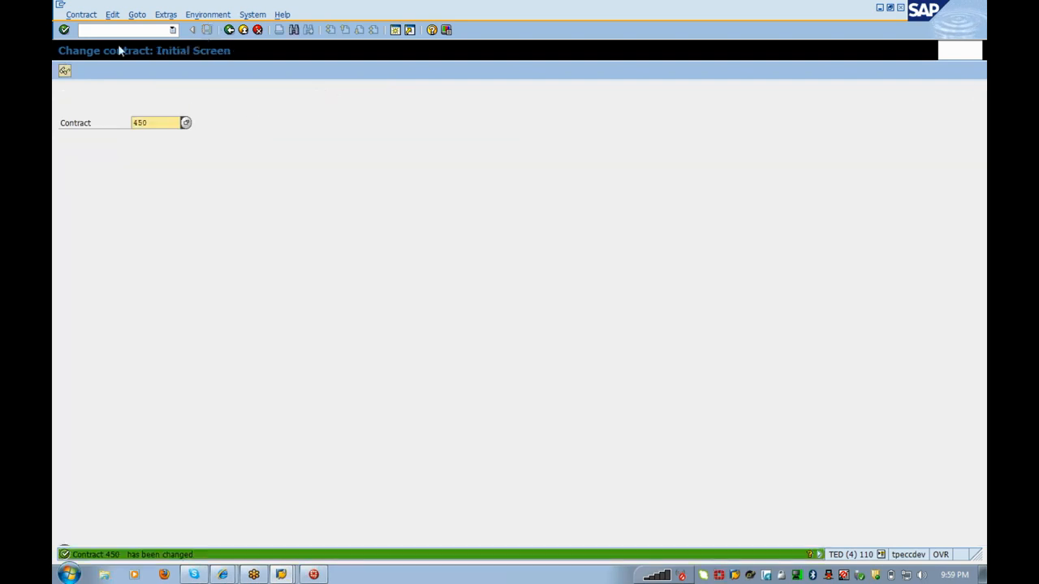
left_click(118, 31)
type("/n")
type("ea18")
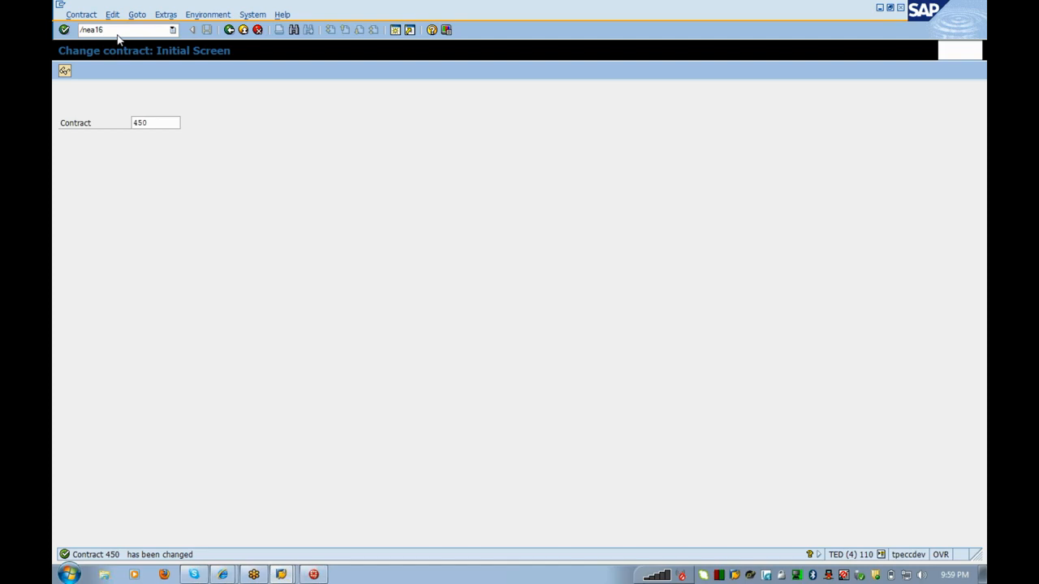
Step: Start manual billing for contract 450 with key date 04082010 and open its billing order
key("Return")
key("Tab")
key("Delete")
key("Delete")
key("Delete")
key("Delete")
key("Delete")
key("Delete")
key("Delete")
key("Delete")
key("Delete")
key("Delete")
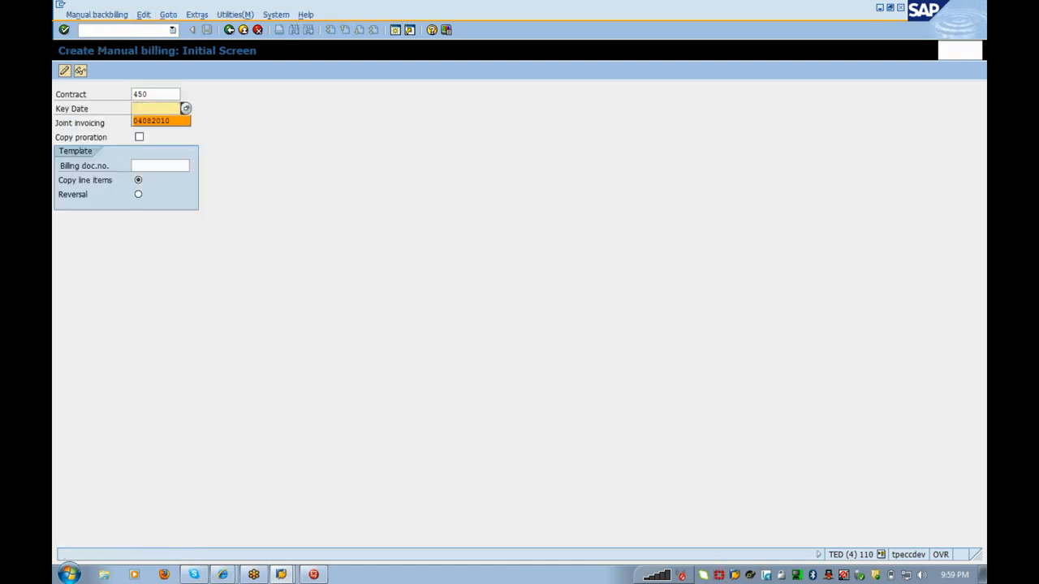
key("Return")
key("Return")
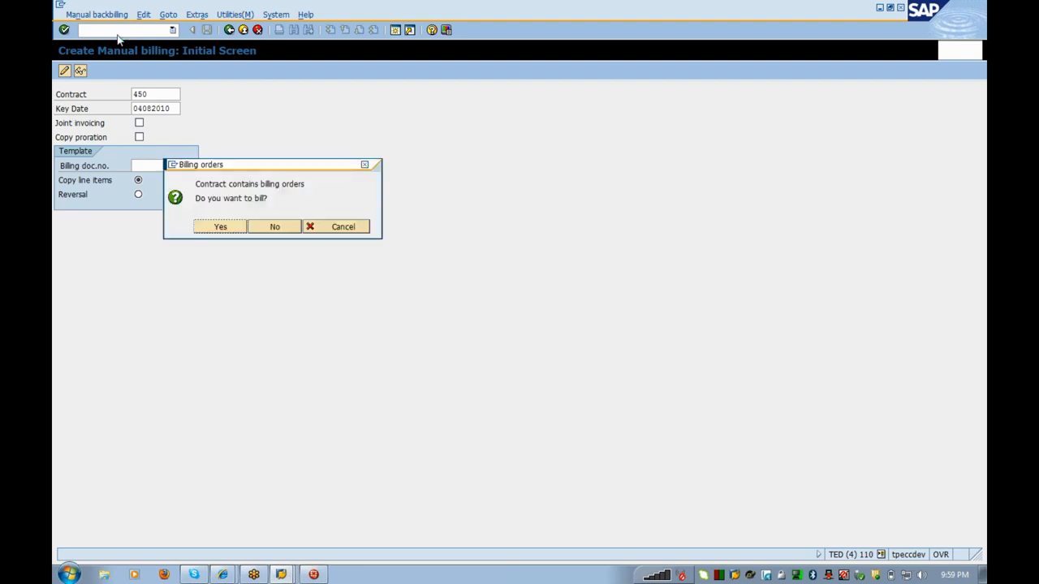
key("Return")
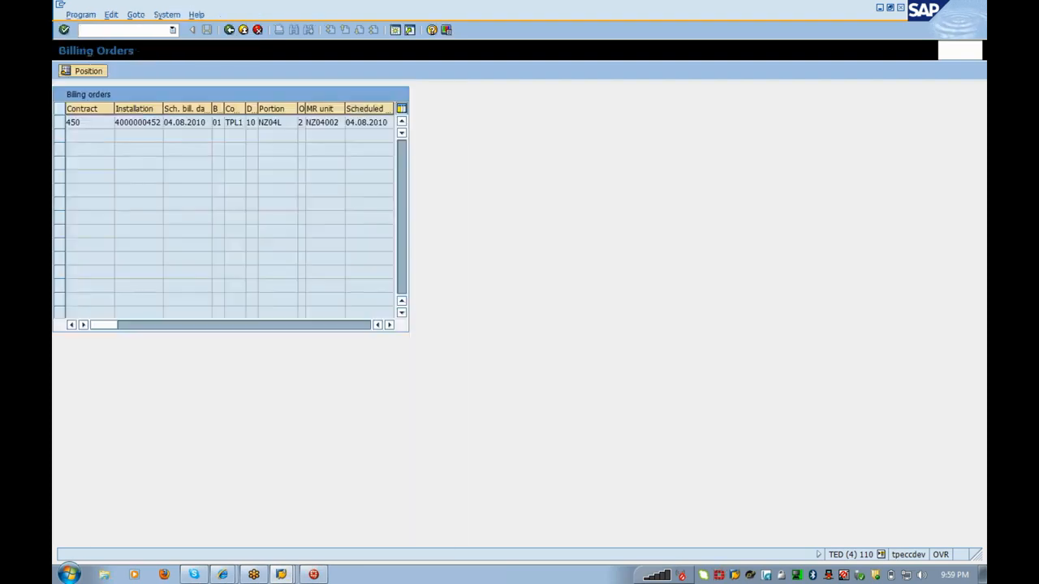
double_click(89, 123)
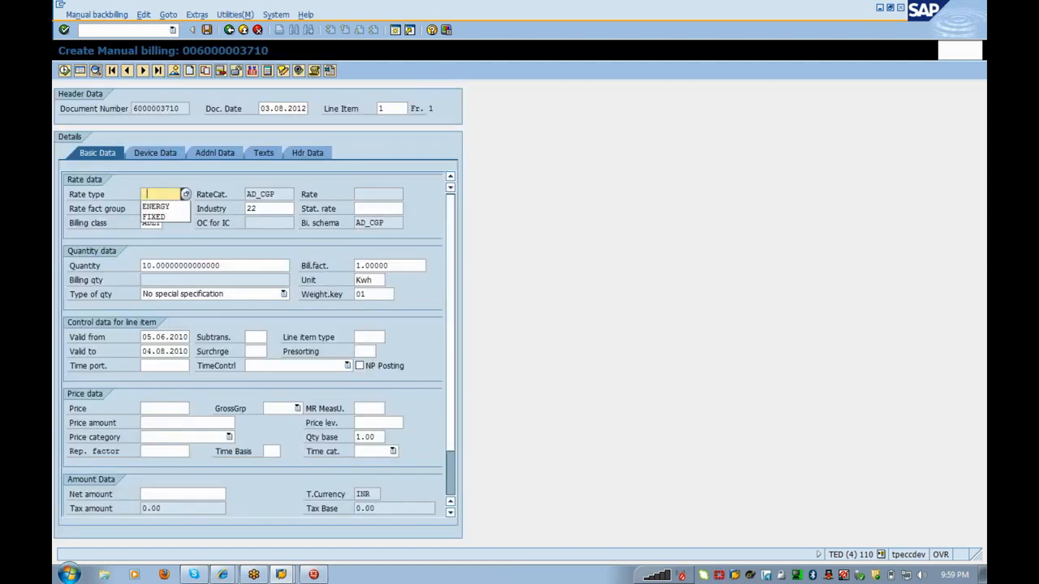
Step: Fill the line with rate type ENERGY, subtransaction ENCC, line item type 000001 and presorting 0001
left_click(156, 207)
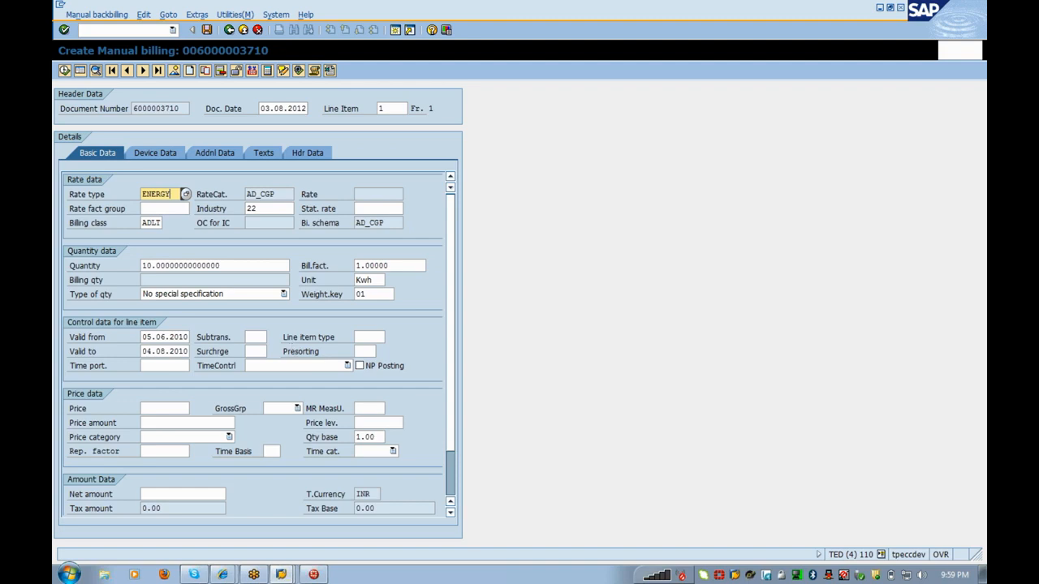
left_click(251, 337)
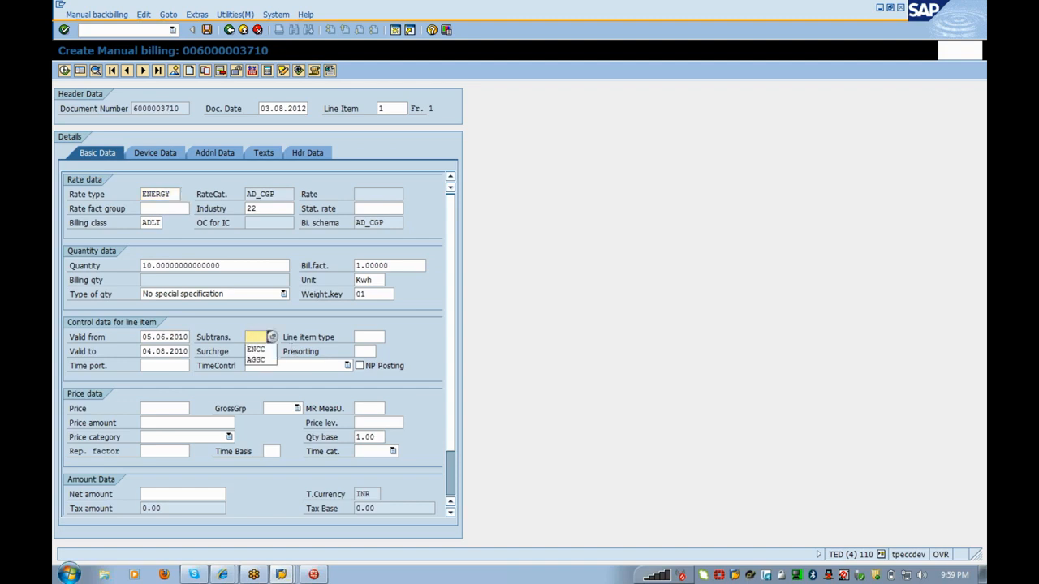
left_click(257, 350)
left_click(257, 350)
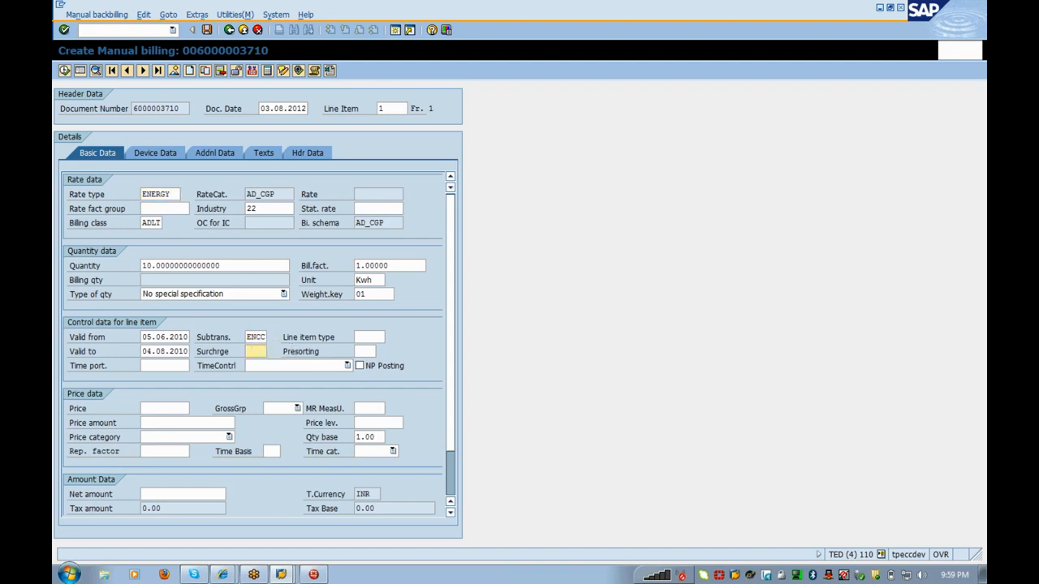
left_click(369, 337)
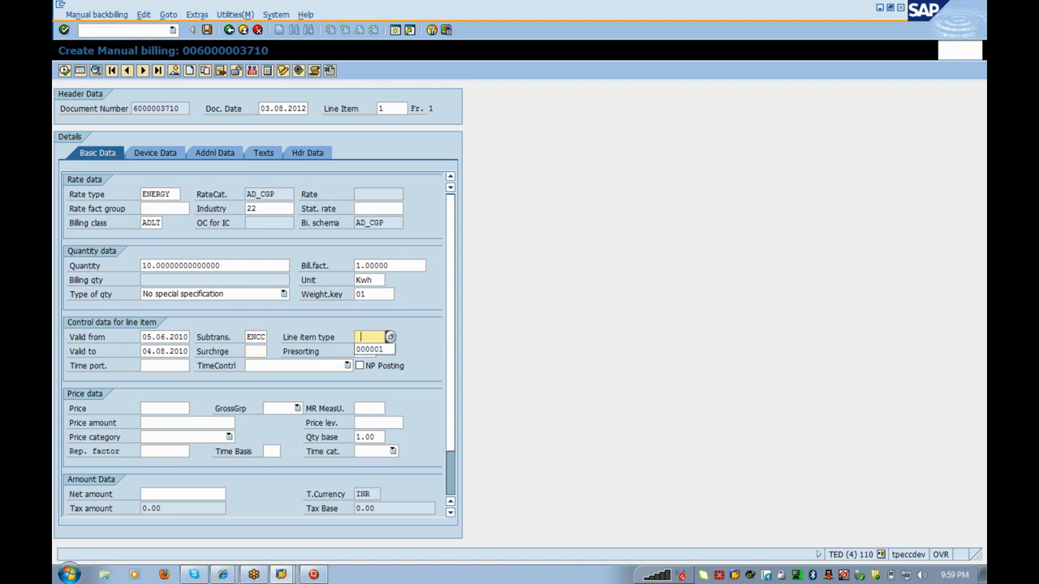
left_click(374, 350)
key("Return")
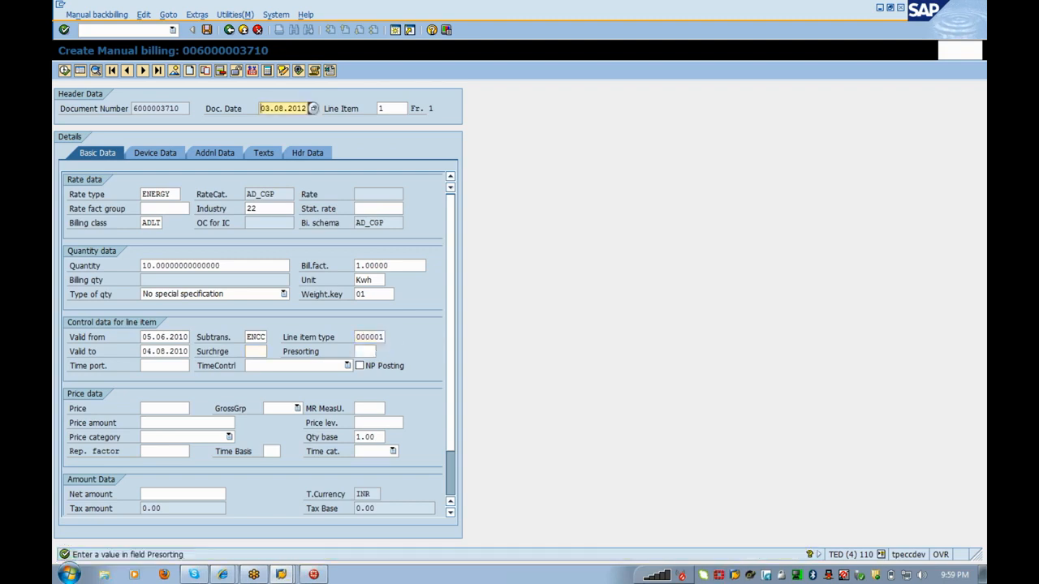
left_click(365, 351)
left_click(367, 363)
key("Return")
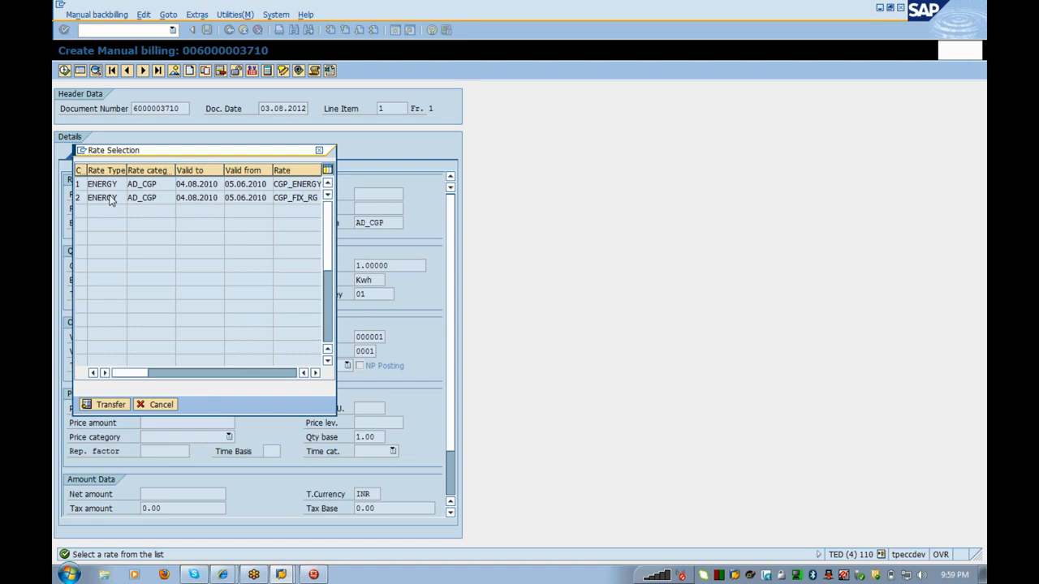
double_click(111, 201)
type("1000")
key("Return")
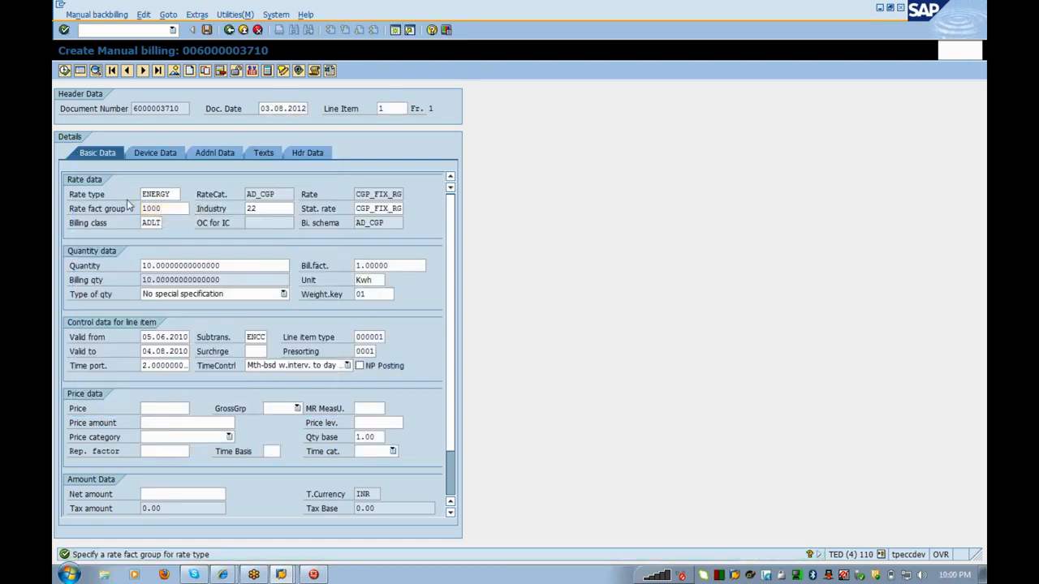
left_click(208, 32)
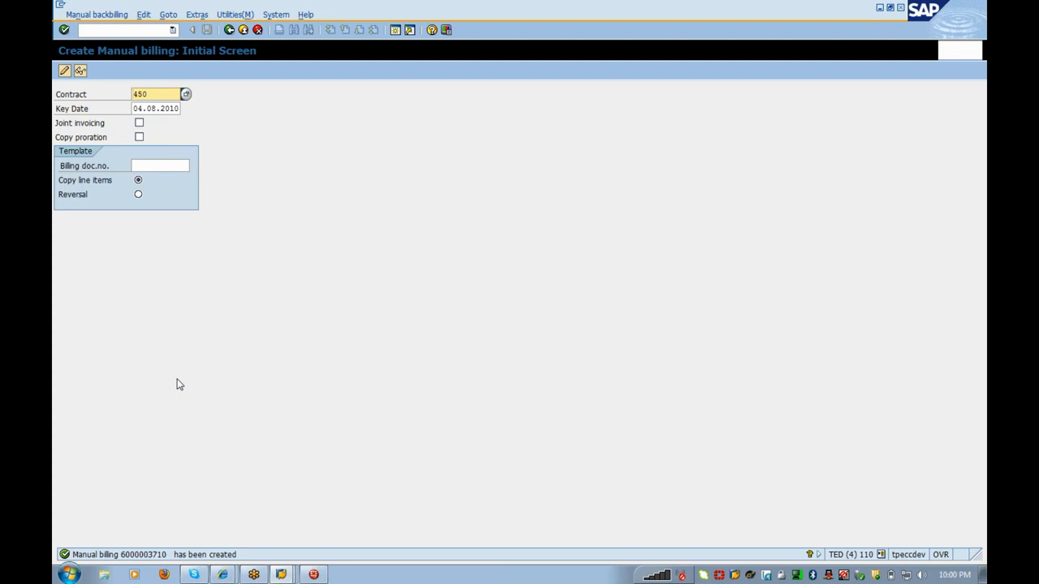
key("alt+Tab")
left_click(231, 32)
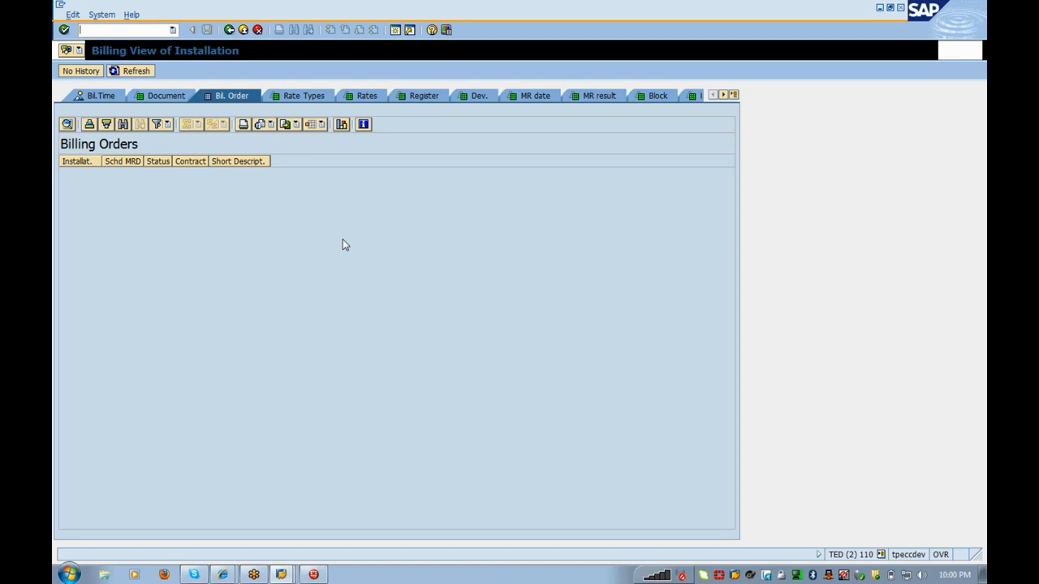
key("alt+Tab")
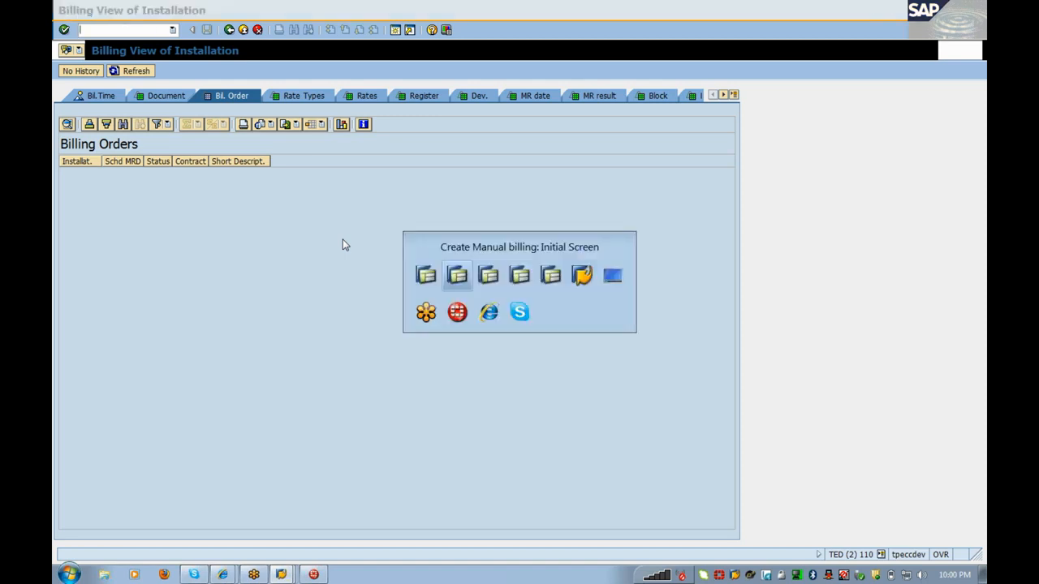
left_click(65, 73)
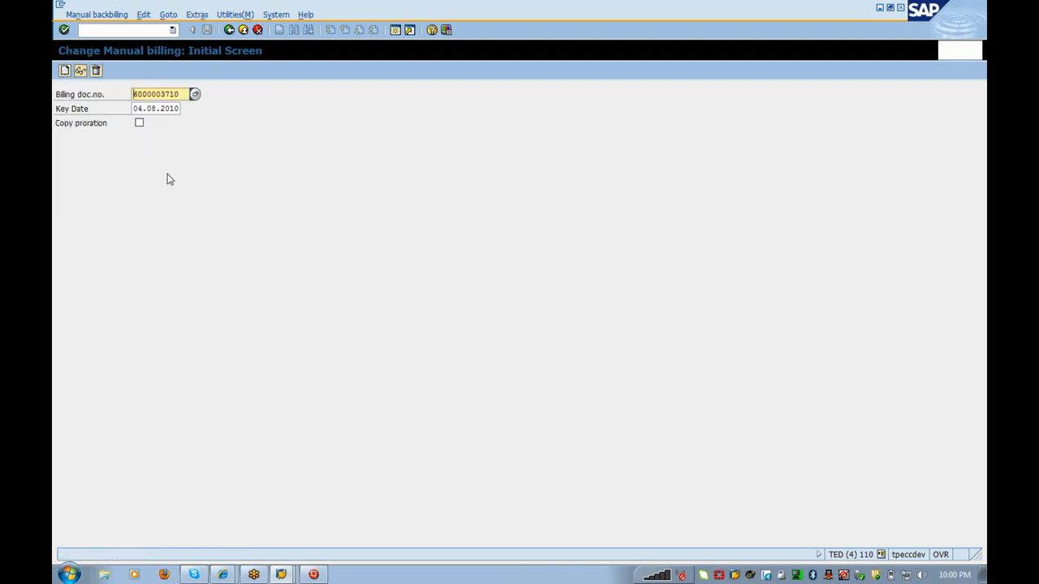
left_click(96, 72)
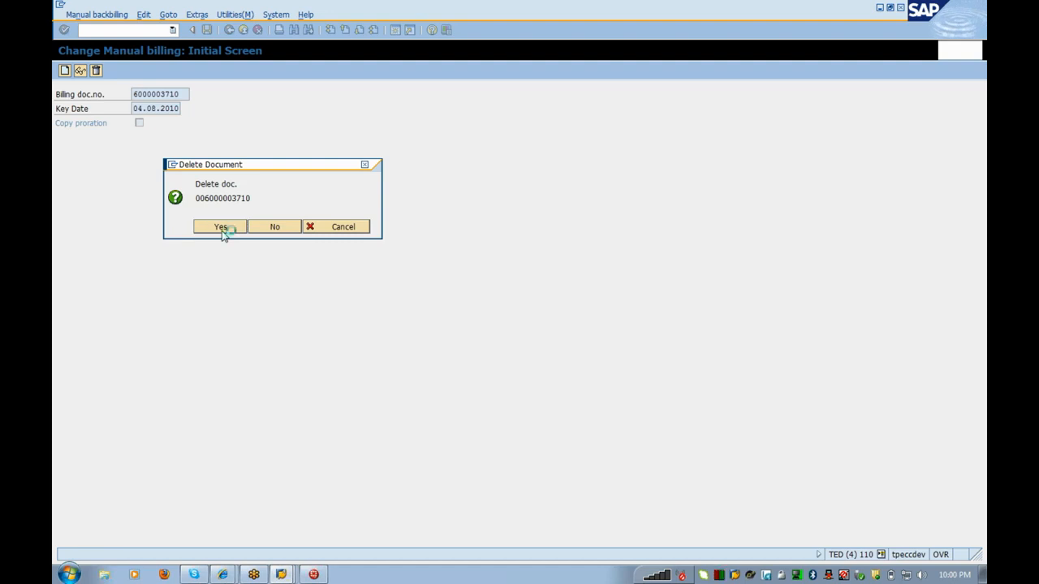
left_click(220, 228)
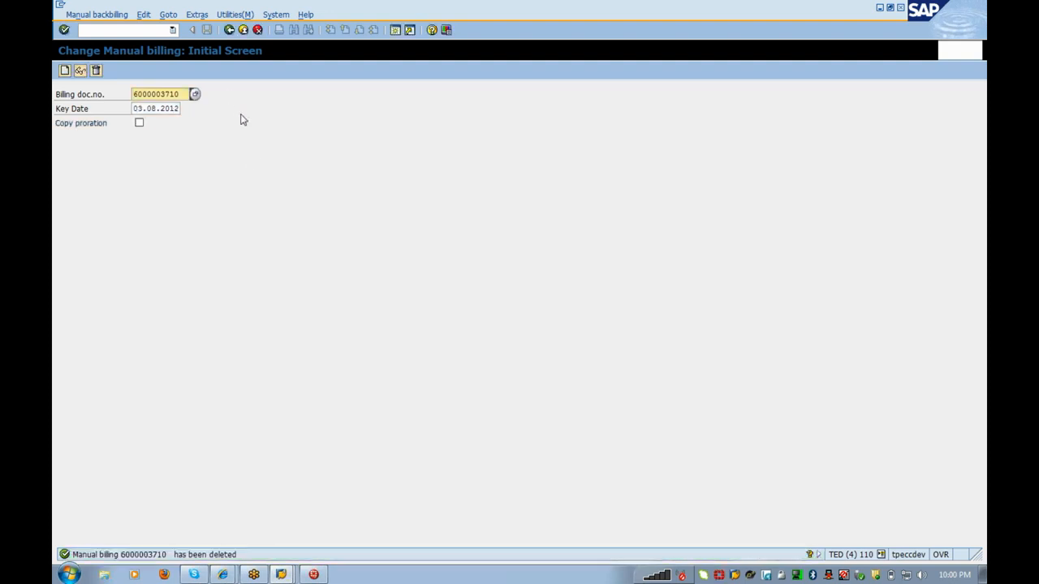
key("alt+Tab")
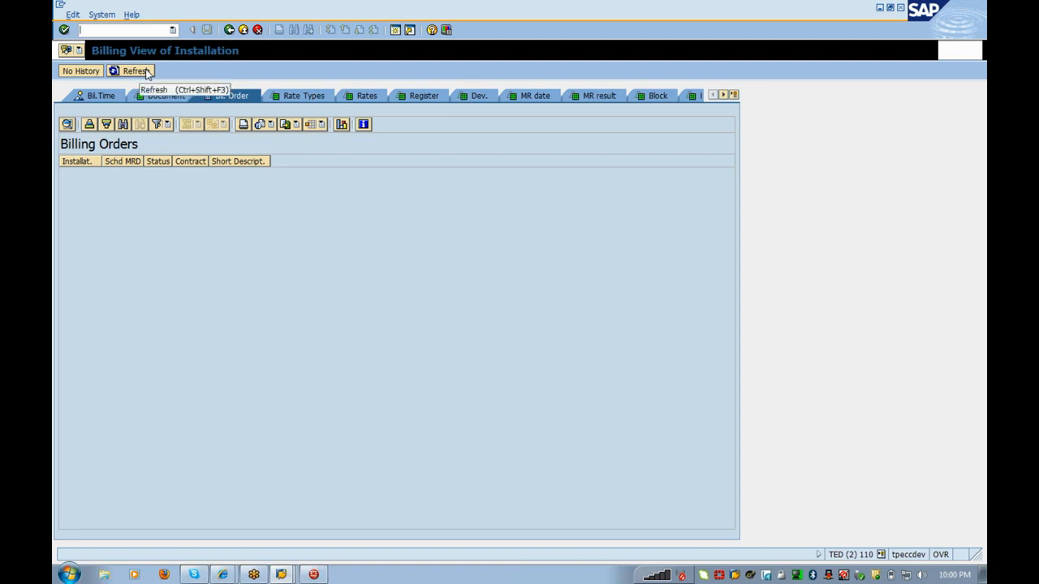
Step: Refresh the installation's billing orders so the 04.08.2010 periodic order reappears
left_click(146, 71)
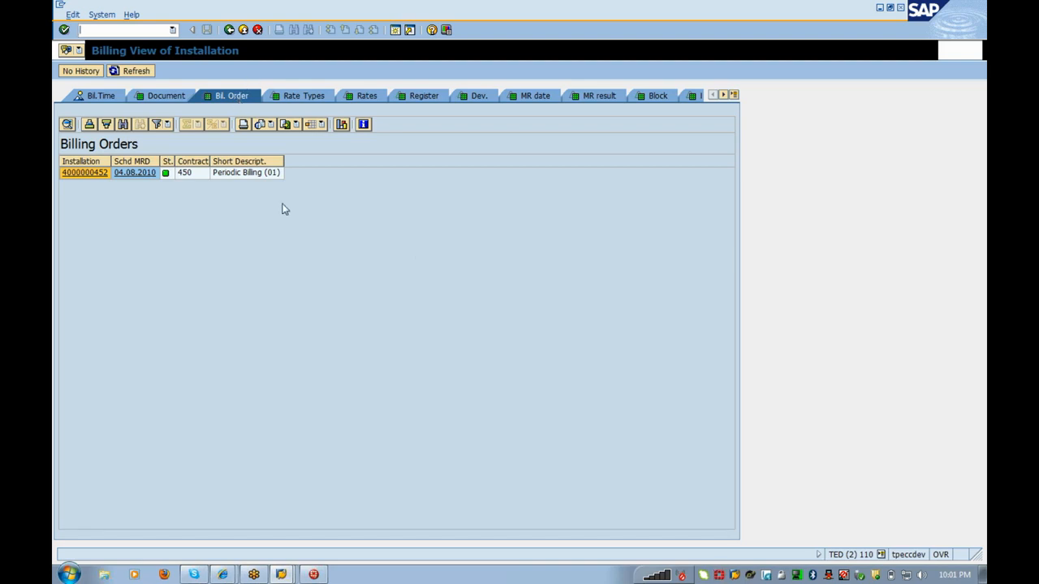
key("alt+Tab")
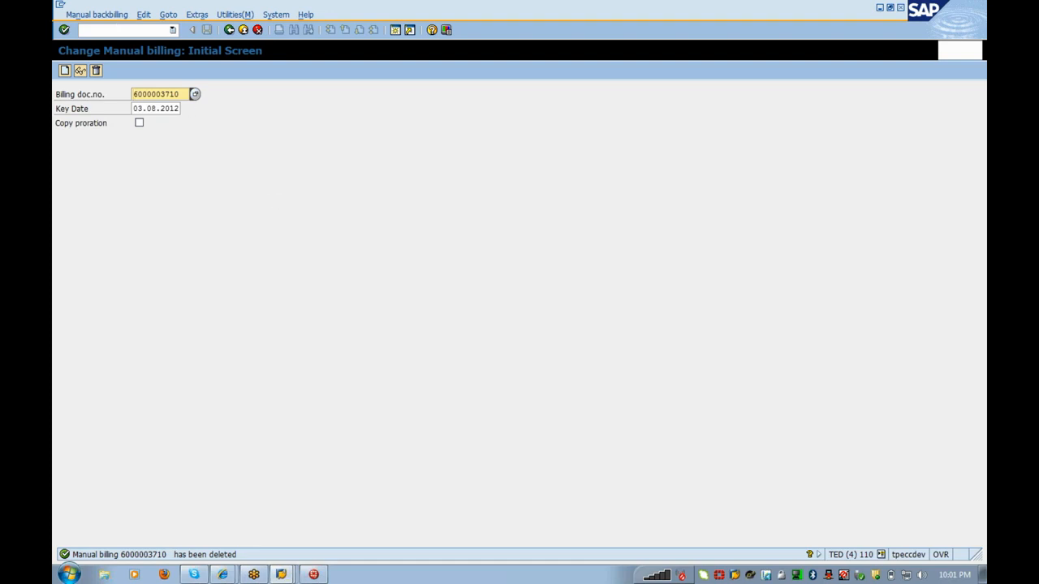
Step: Enter a transaction command to open the Display IMG
left_click(119, 29)
type("/nex")
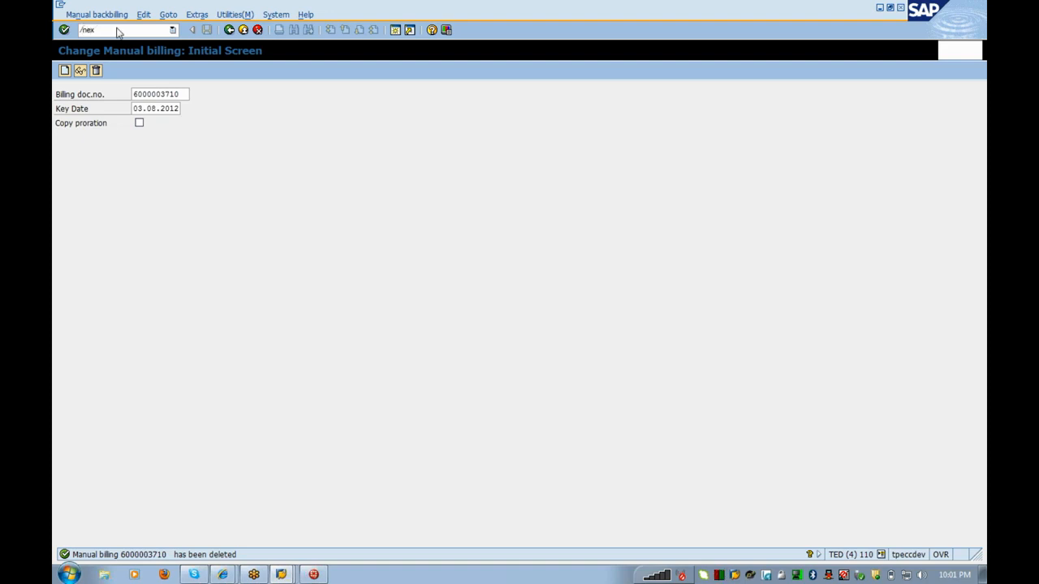
key("Return")
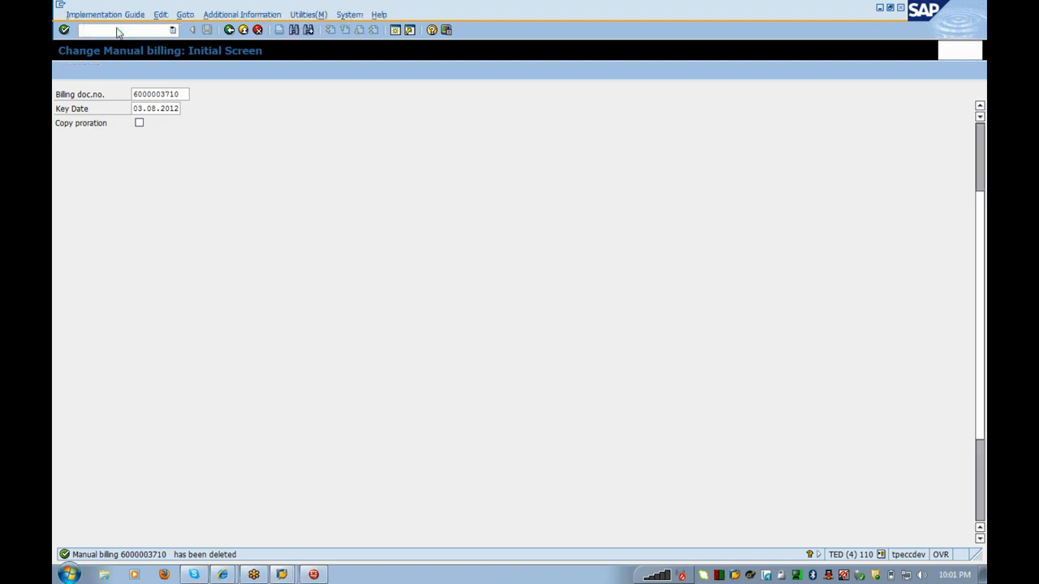
Step: Collapse Manual Billing, then expand Outsorting for Billing and Billing Reversal to show their activities
key("Up")
key("Left")
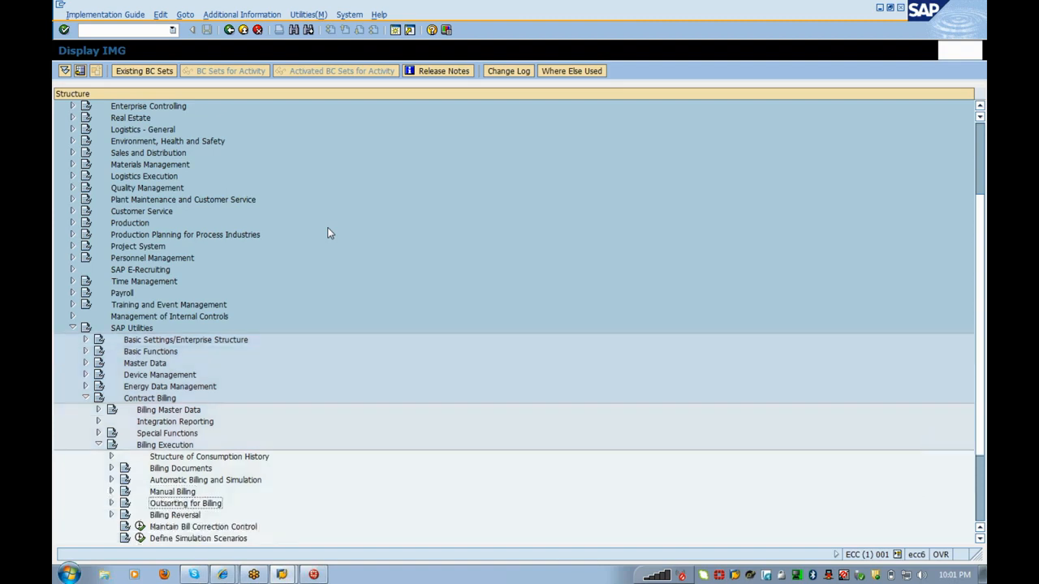
key("Down")
key("Right")
key("Down")
key("Down")
key("Down")
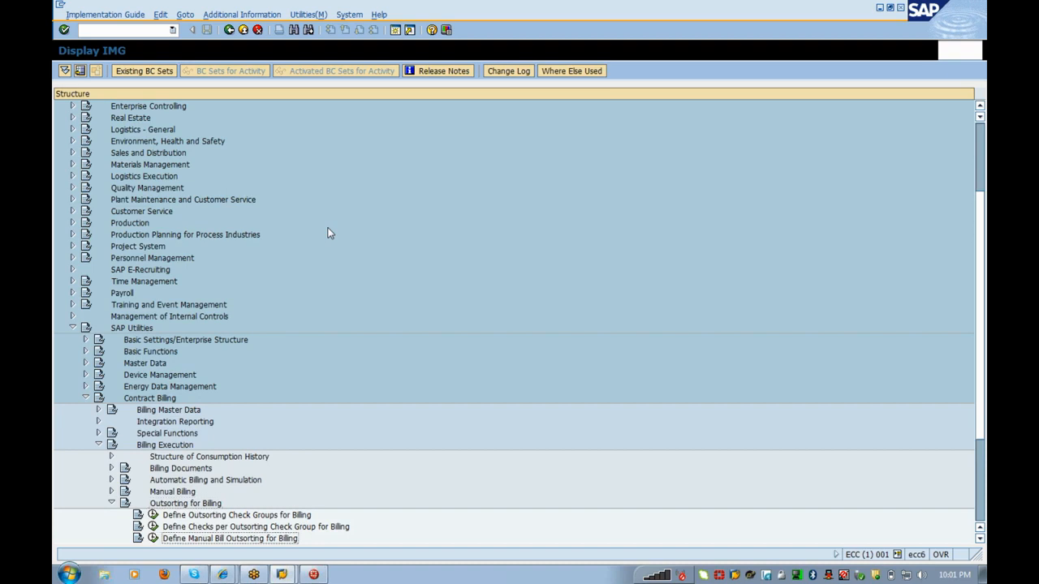
key("Down")
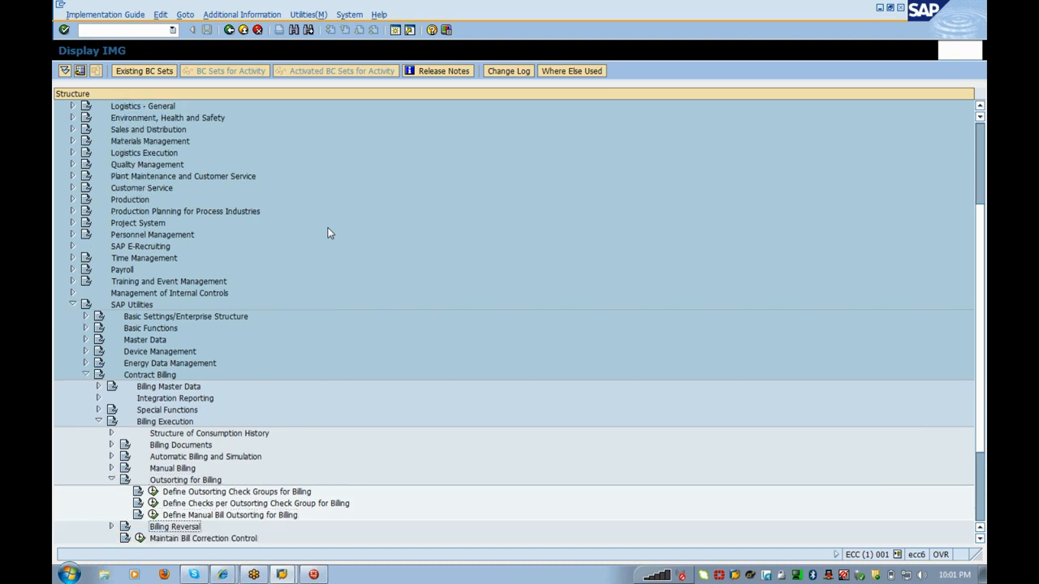
key("Right")
key("Down")
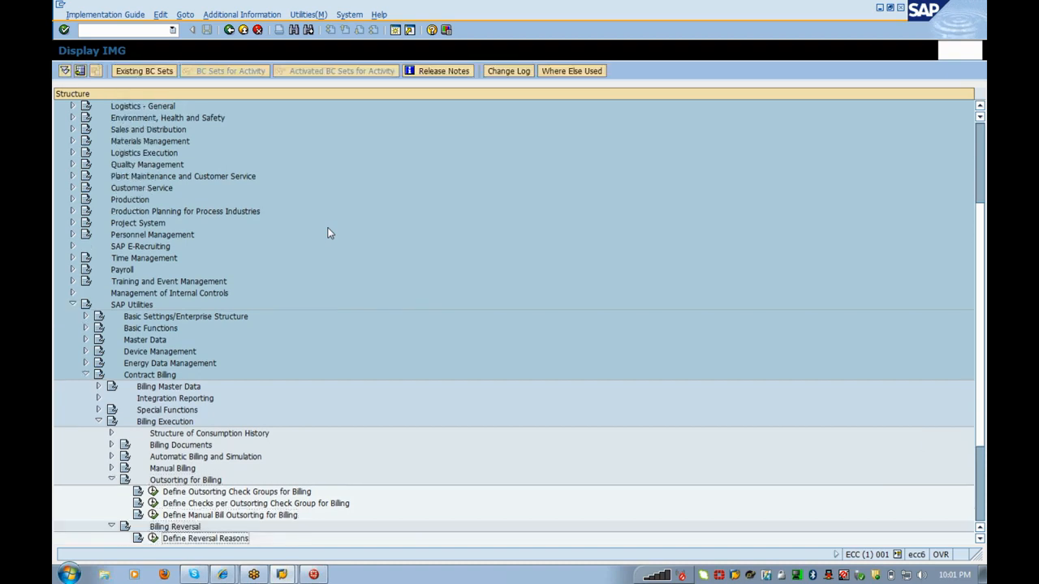
key("Down")
key("Up")
key("Up")
key("Up")
key("Up")
key("Up")
key("Up")
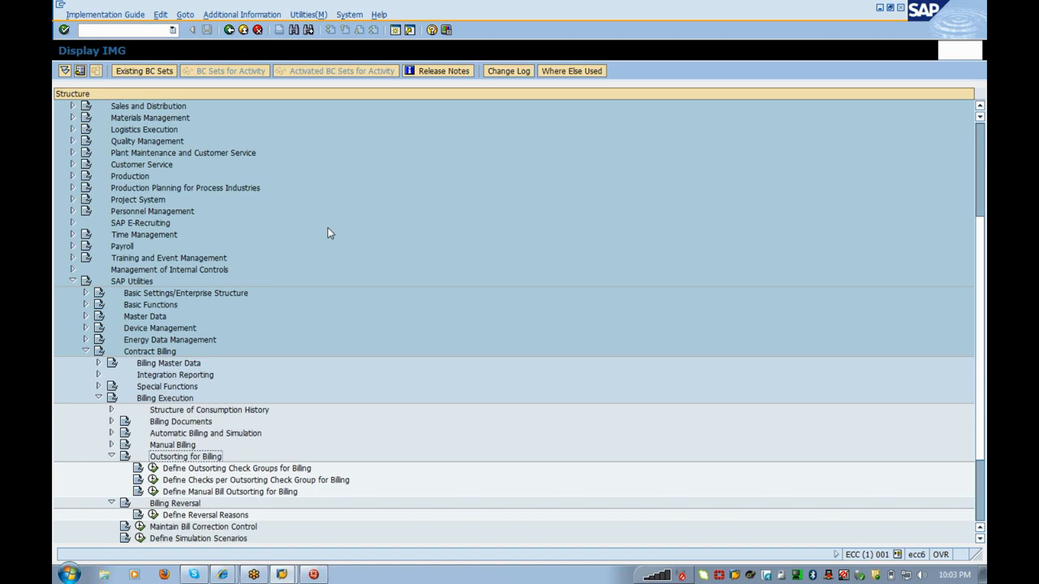
Step: Exit the SAP session with /nex and bring the SAP Logon 720 window forward
left_click(80, 30)
type("/nex")
key("Return")
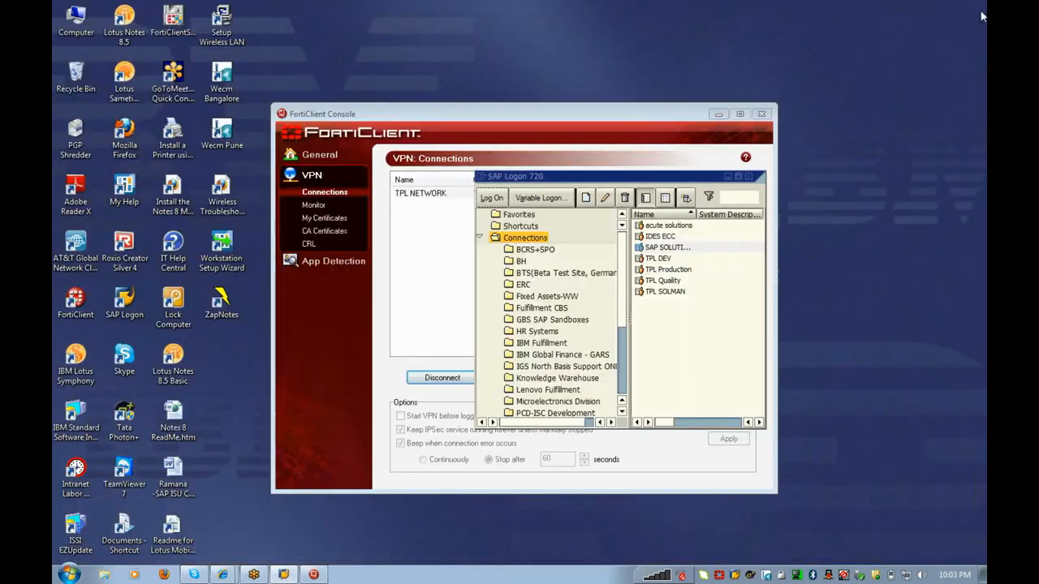
left_click(558, 306)
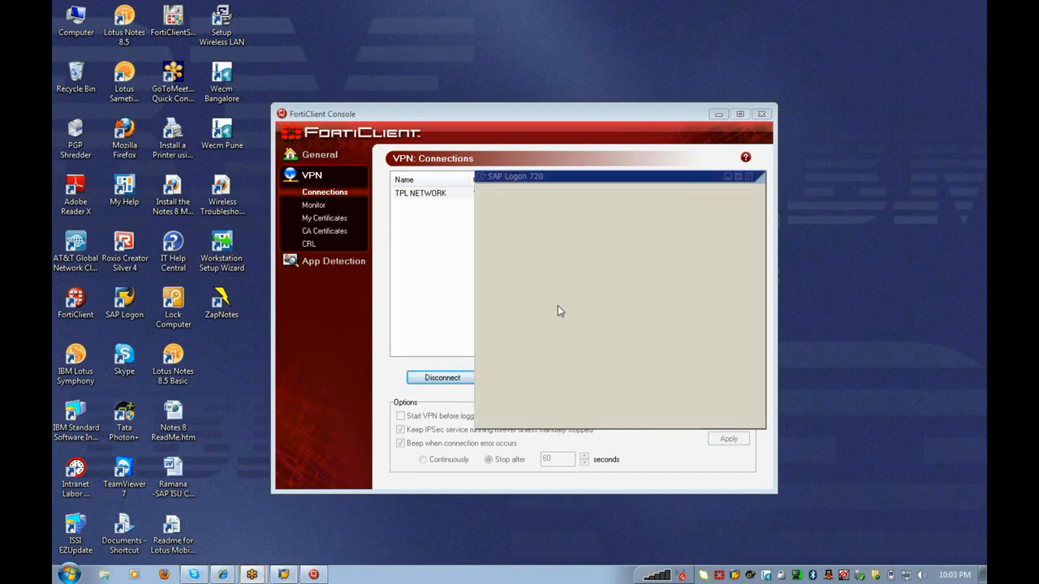